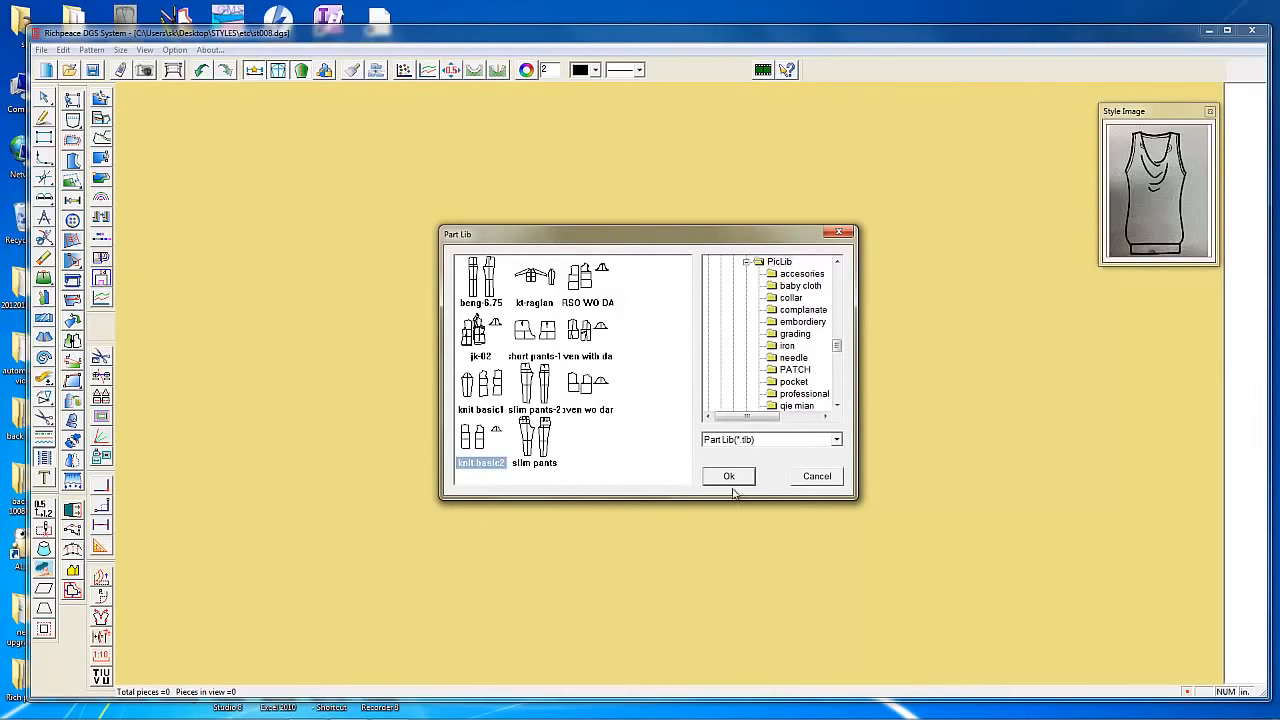
Insert the knit basic2 block from the part library and erase its front bodice and sleeve outlines
left_click(733, 482)
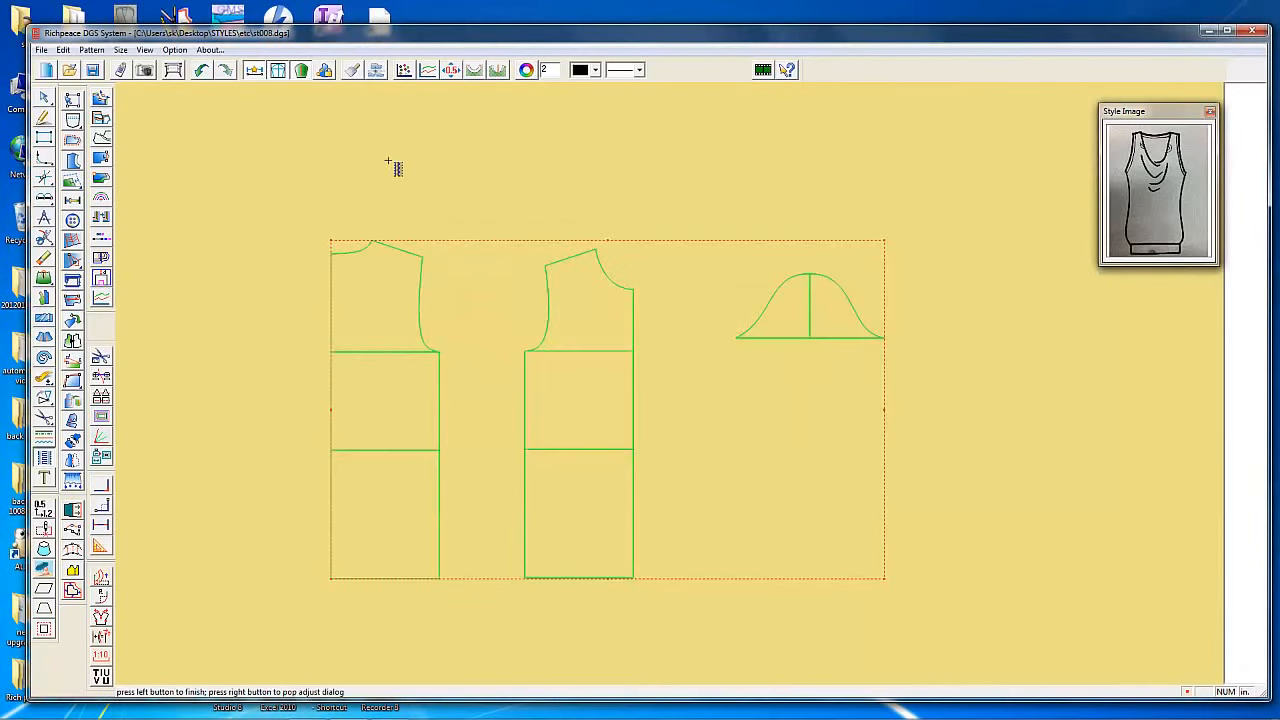
left_click(391, 152)
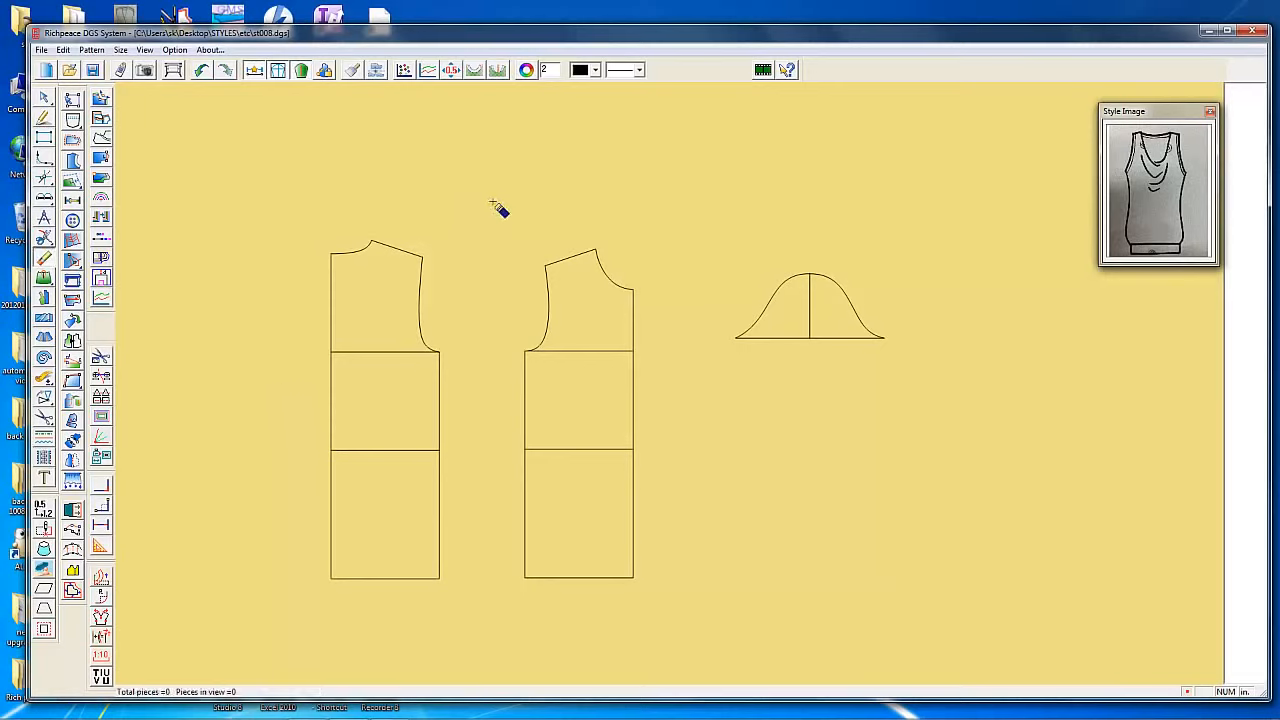
left_click_drag(494, 209, 1030, 640)
right_click(1030, 640)
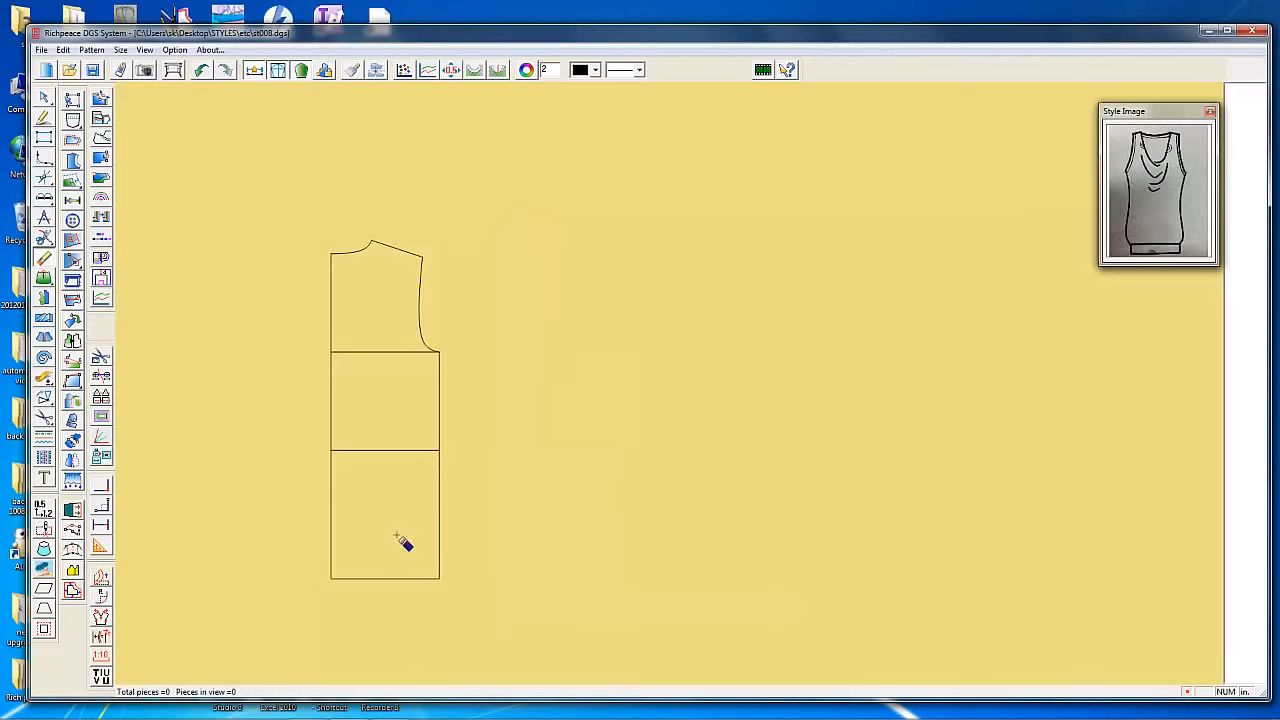
Add one line parallel to the centre back at a distance of 4.25 in and extend it up to the shoulder line
scroll(388, 502, "down", 2)
scroll(663, 357, "up", 4)
scroll(663, 356, "down", 3)
scroll(684, 264, "up", 2)
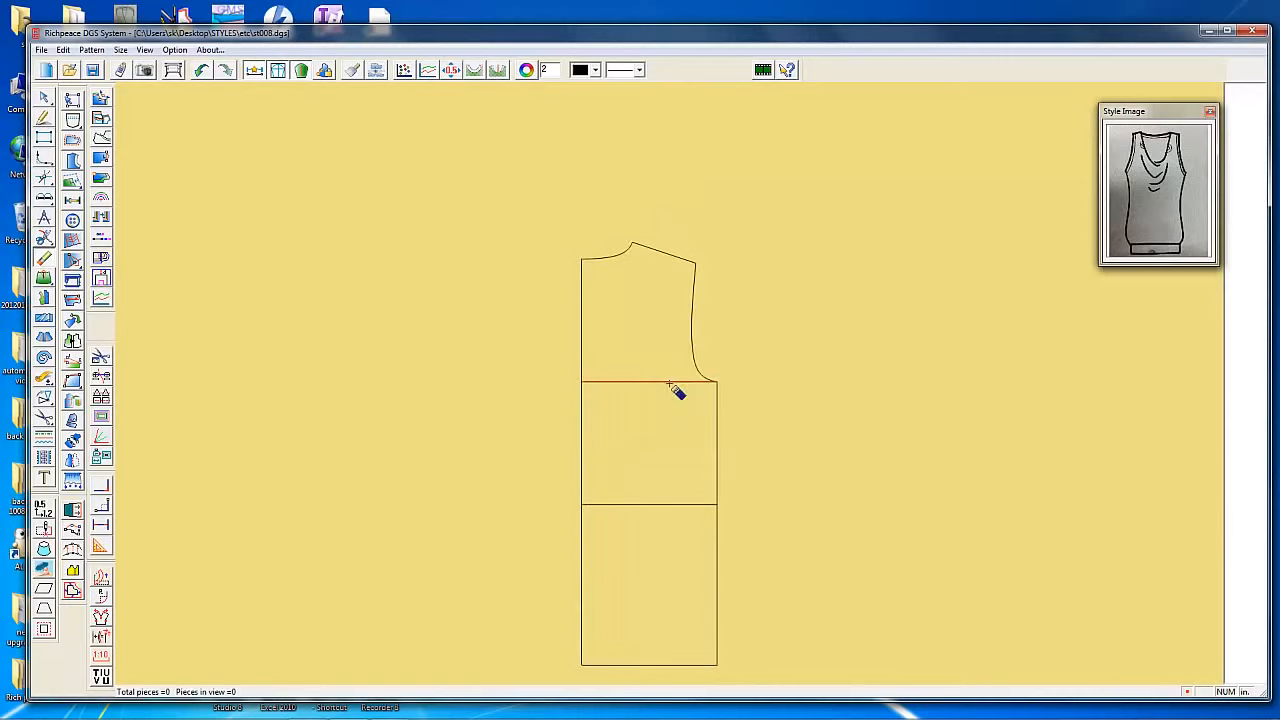
key("f")
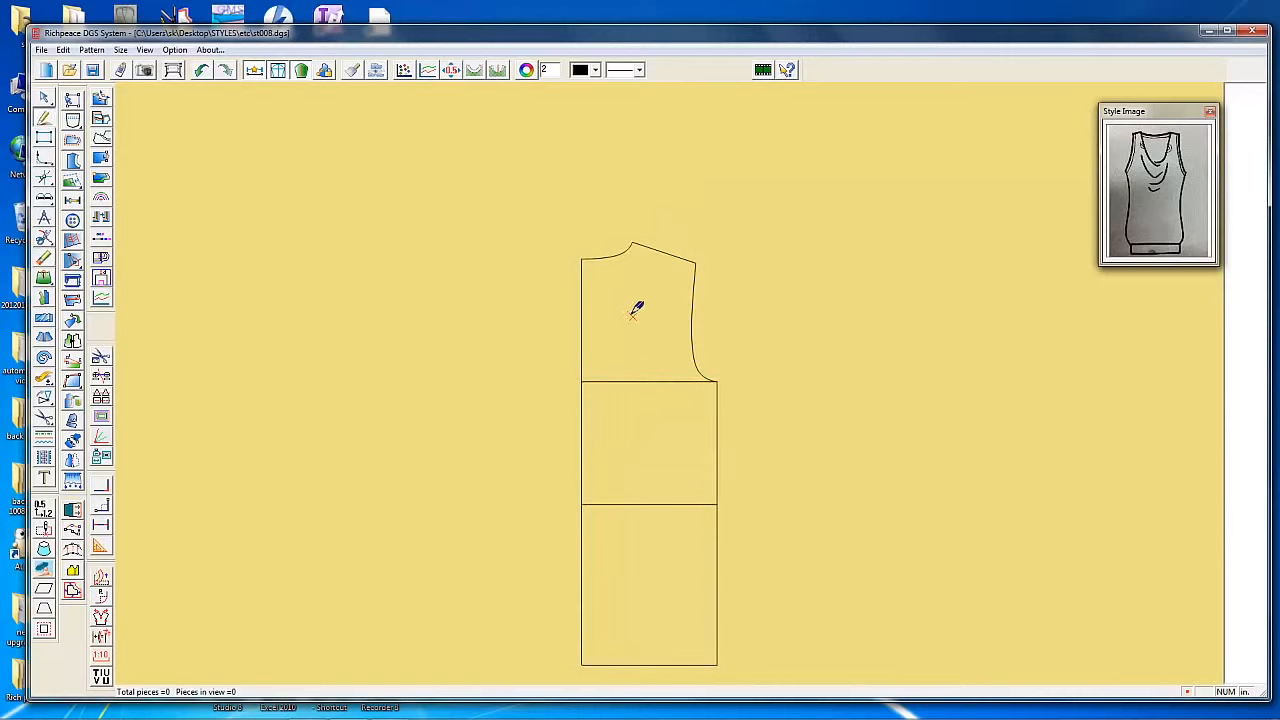
left_click(583, 285)
left_click(657, 290)
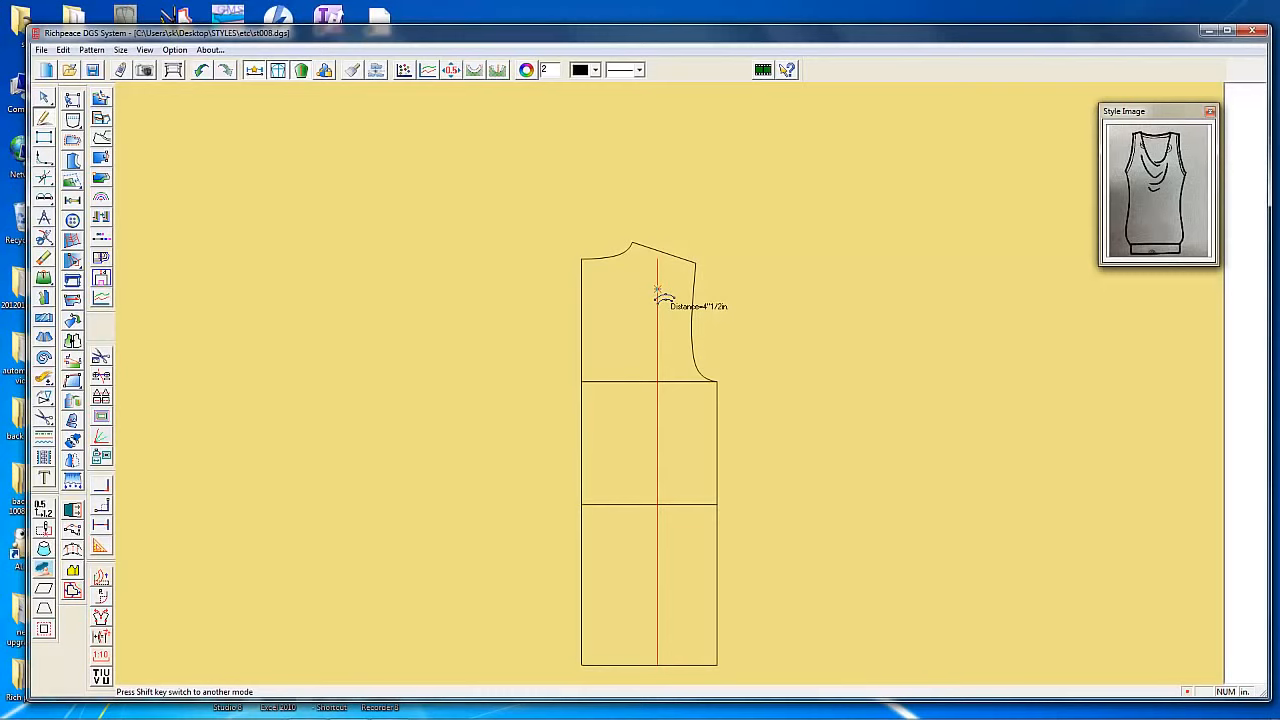
left_click(651, 293)
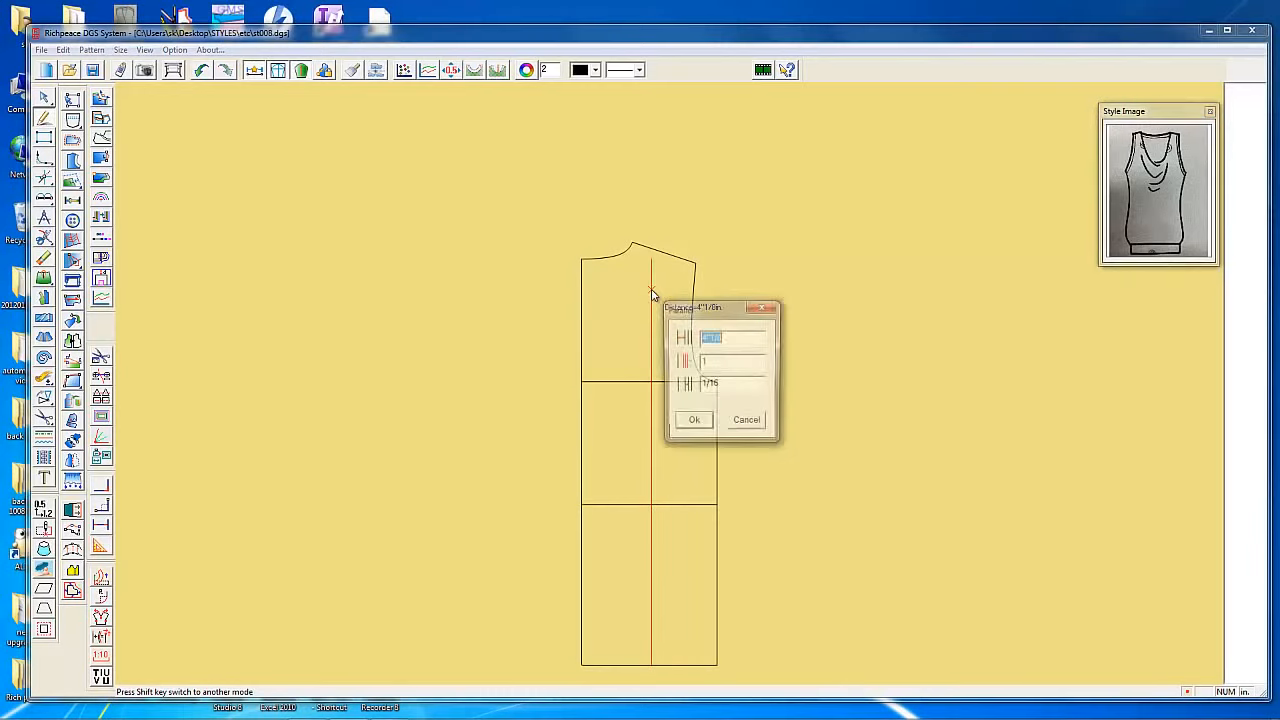
type("4.25")
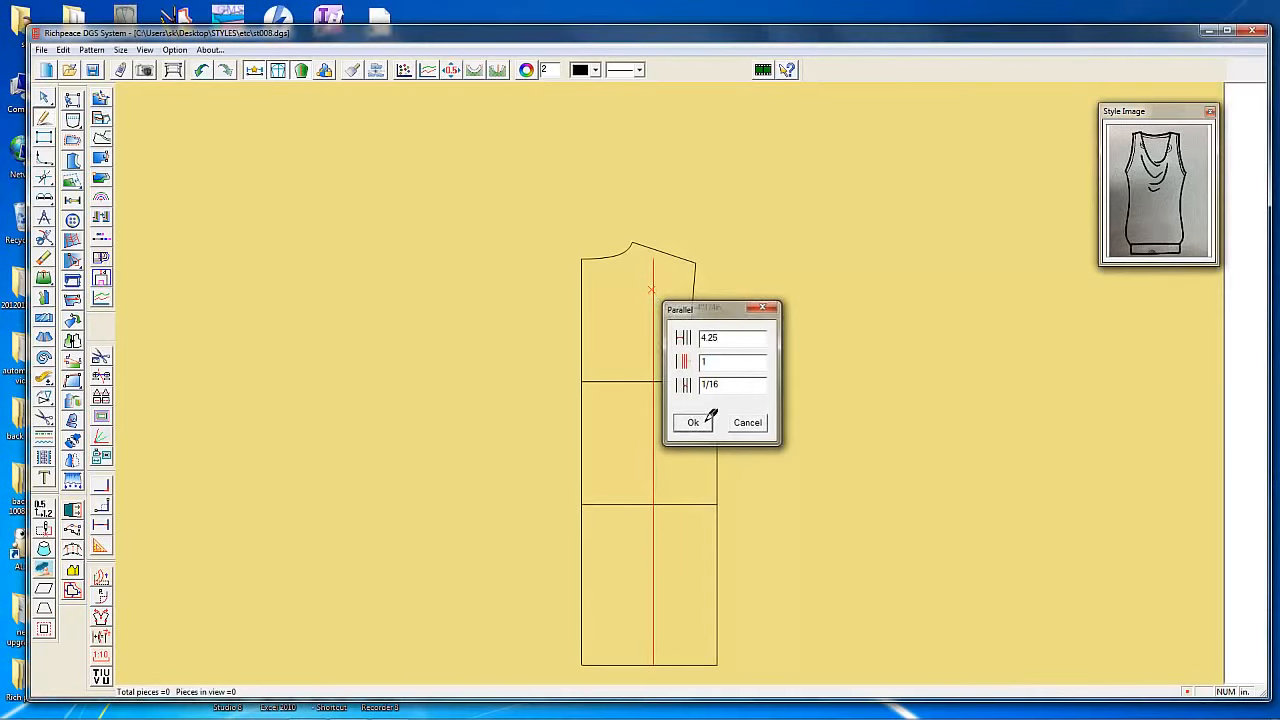
left_click(706, 427)
left_click(676, 324)
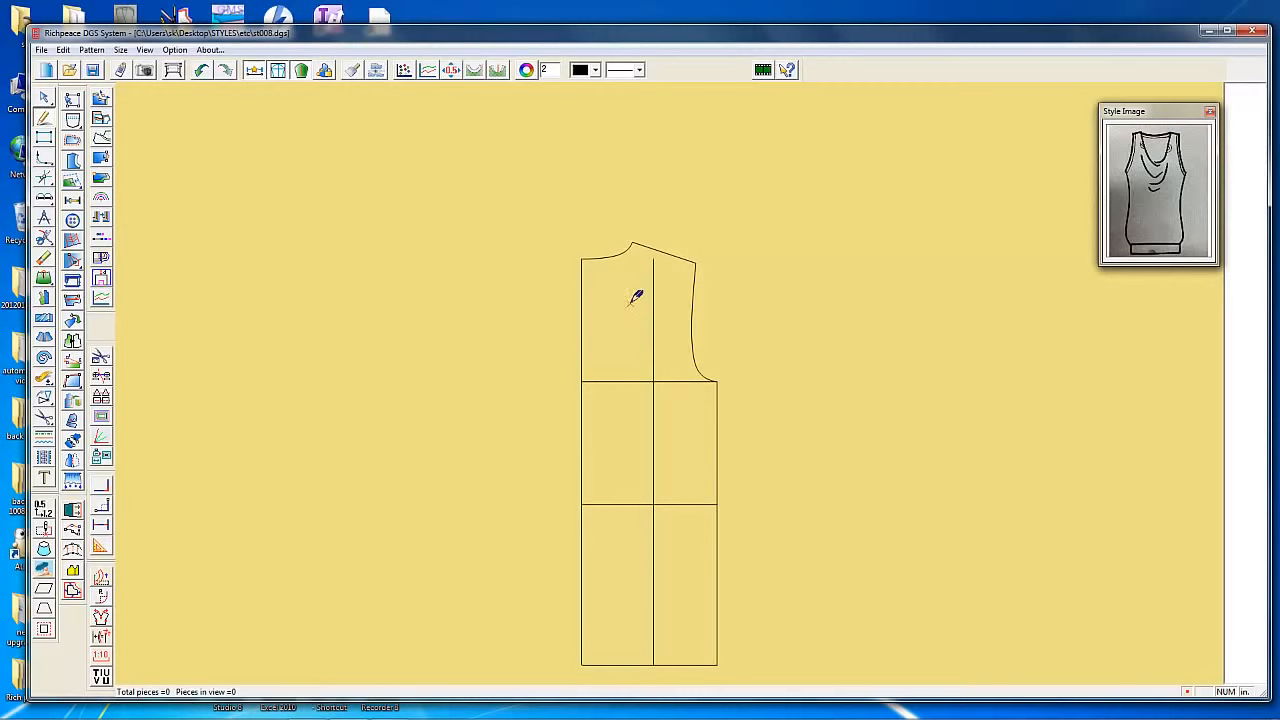
left_click_drag(630, 303, 667, 349)
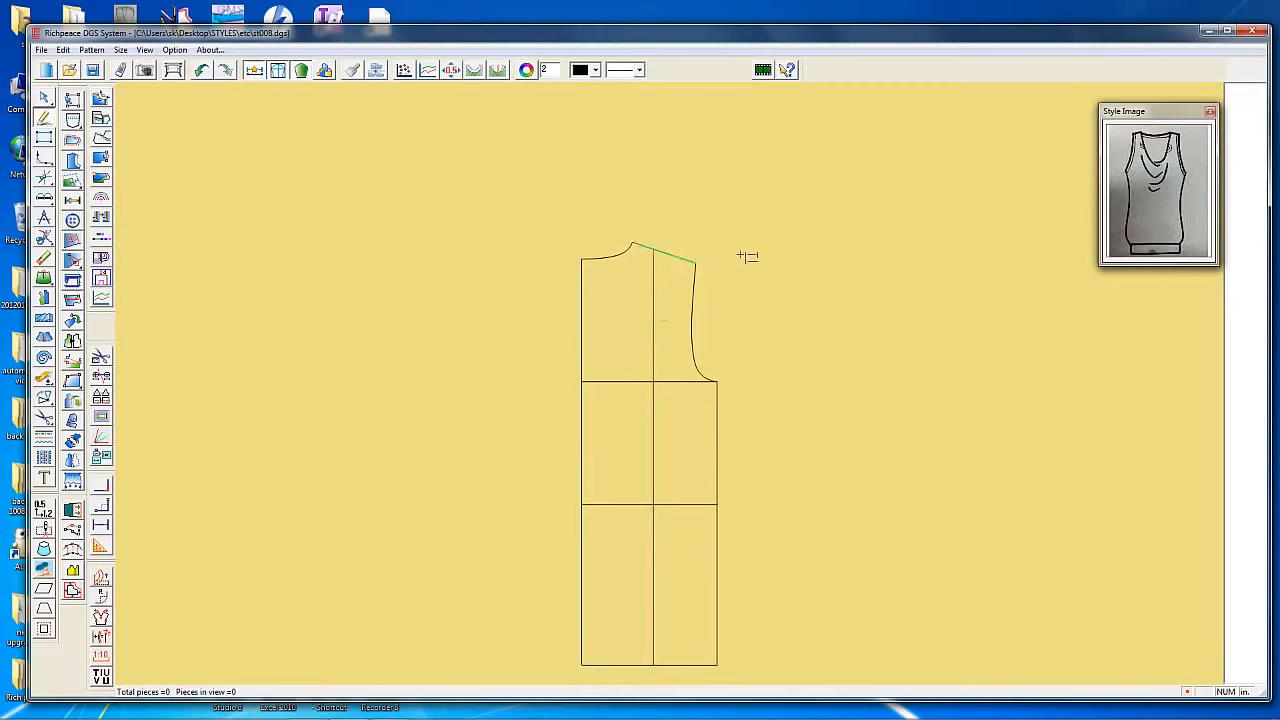
right_click(746, 308)
Draw a horizontal guide line from the new vertical line to the centre back, just below the existing neckline
scroll(676, 259, "up", 2)
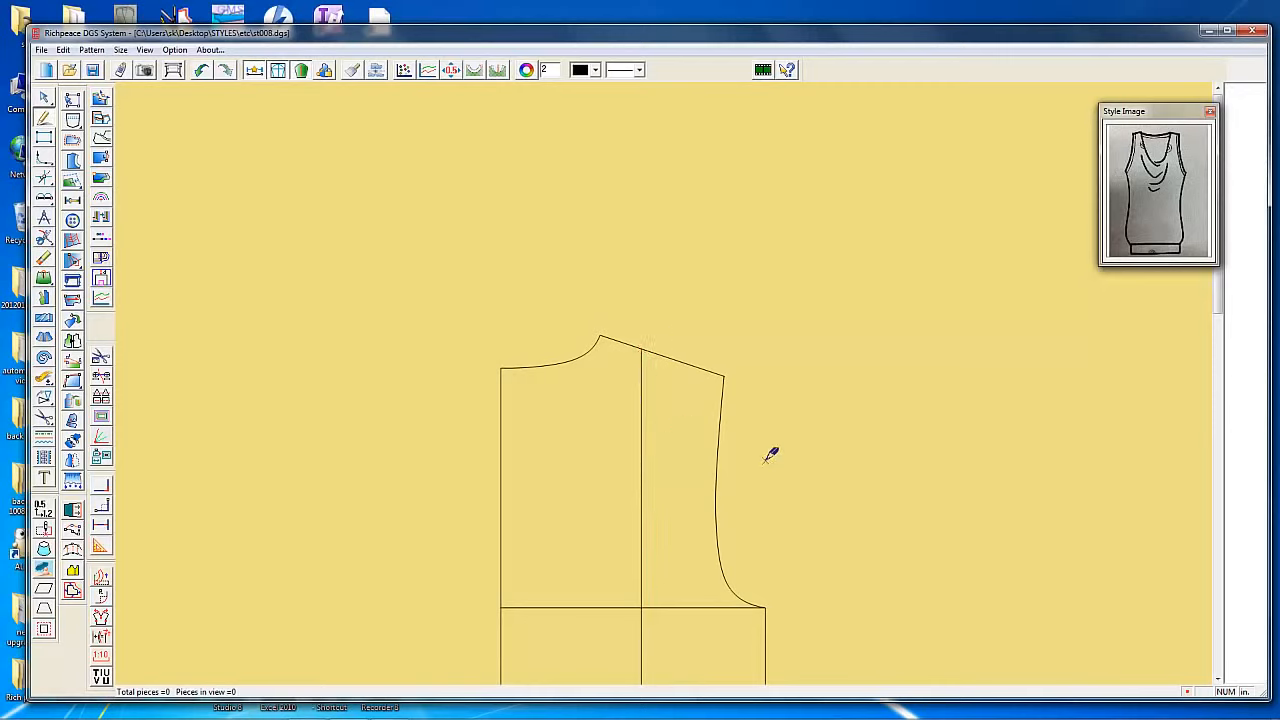
left_click(642, 381)
left_click(496, 400)
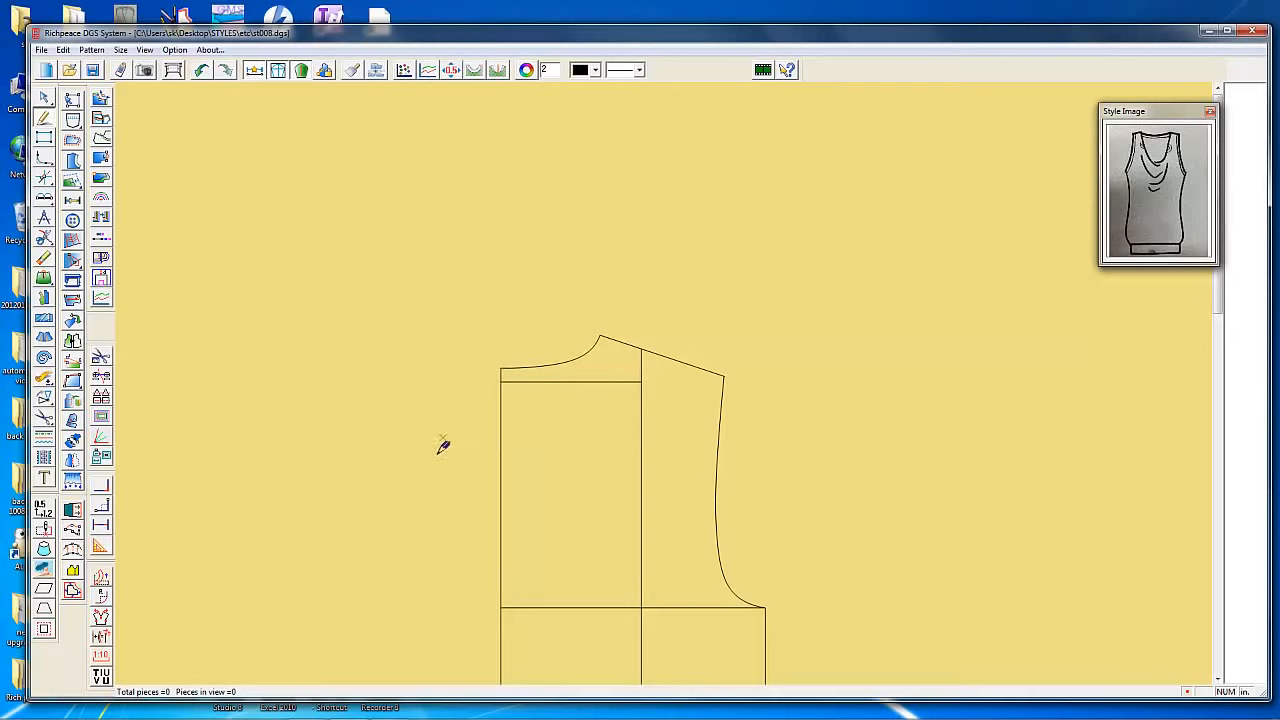
Draw a straight line from the vertical line's shoulder intersection to the point where the horizontal guide meets the centre back
left_click(642, 350)
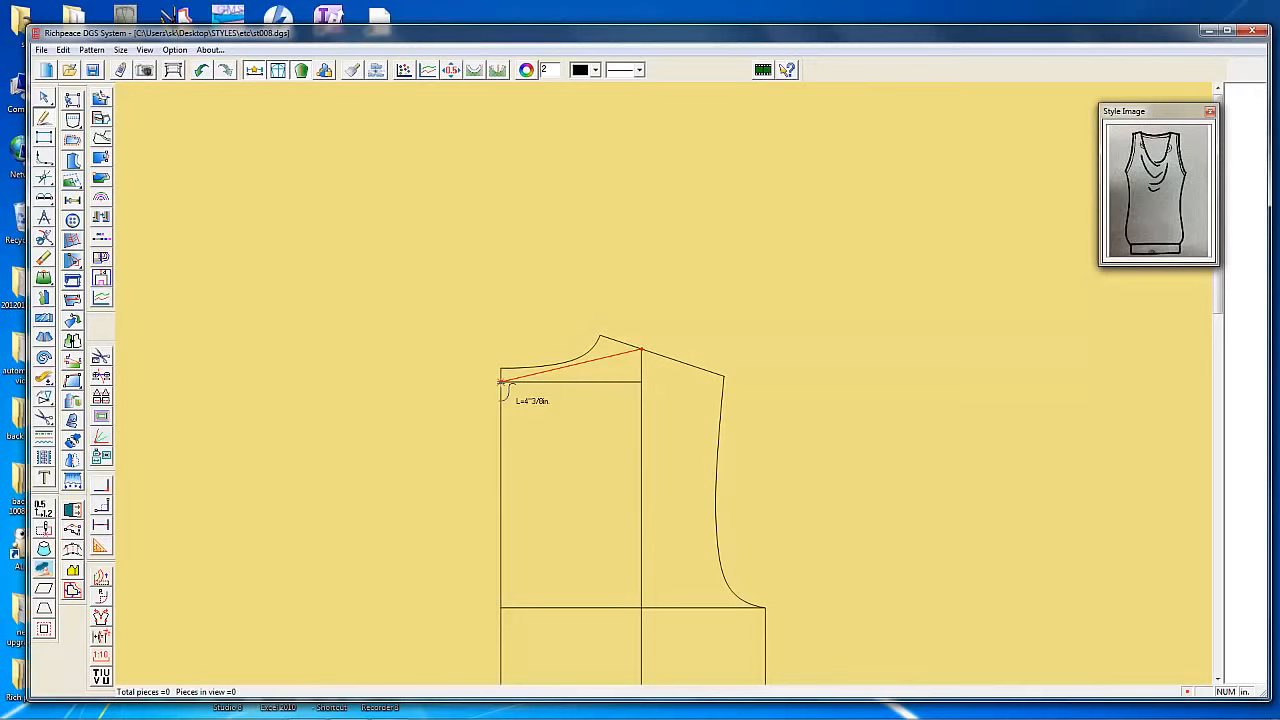
left_click(500, 383)
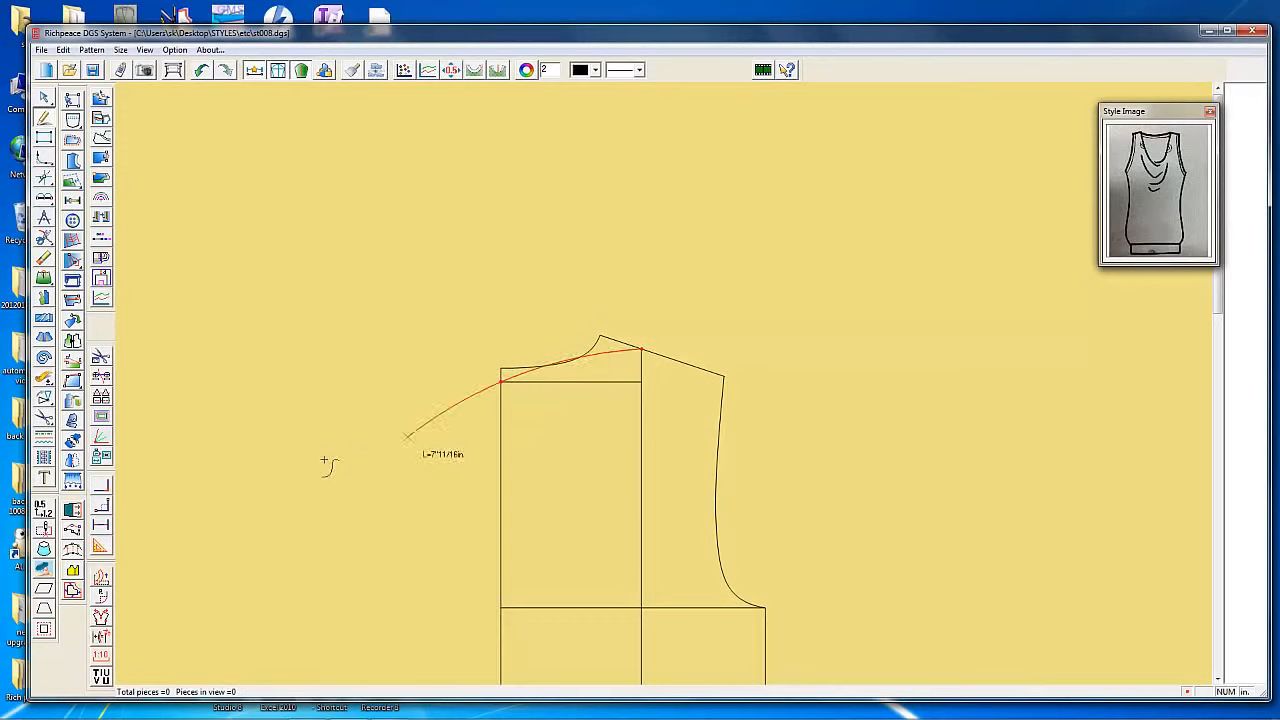
right_click(355, 470)
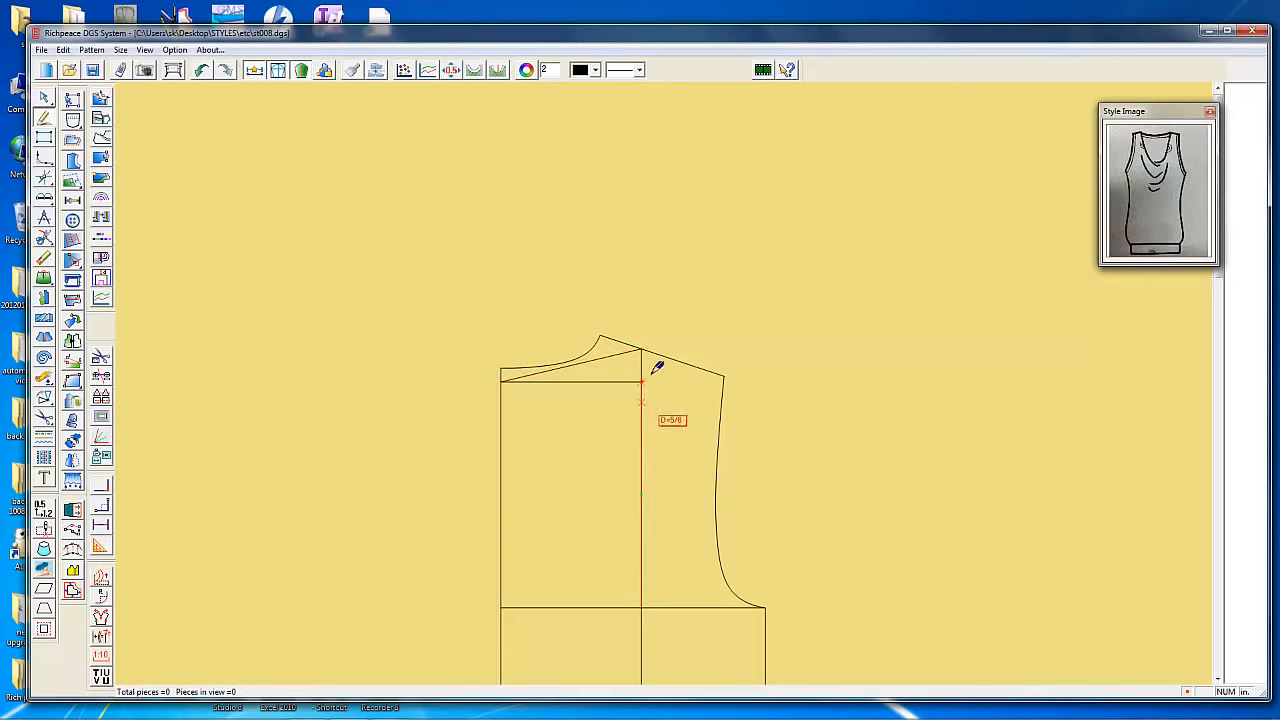
Bend the diagonal line into a concave back neckline curve that runs flat along the horizontal guide near the centre back
key("plus")
key("plus")
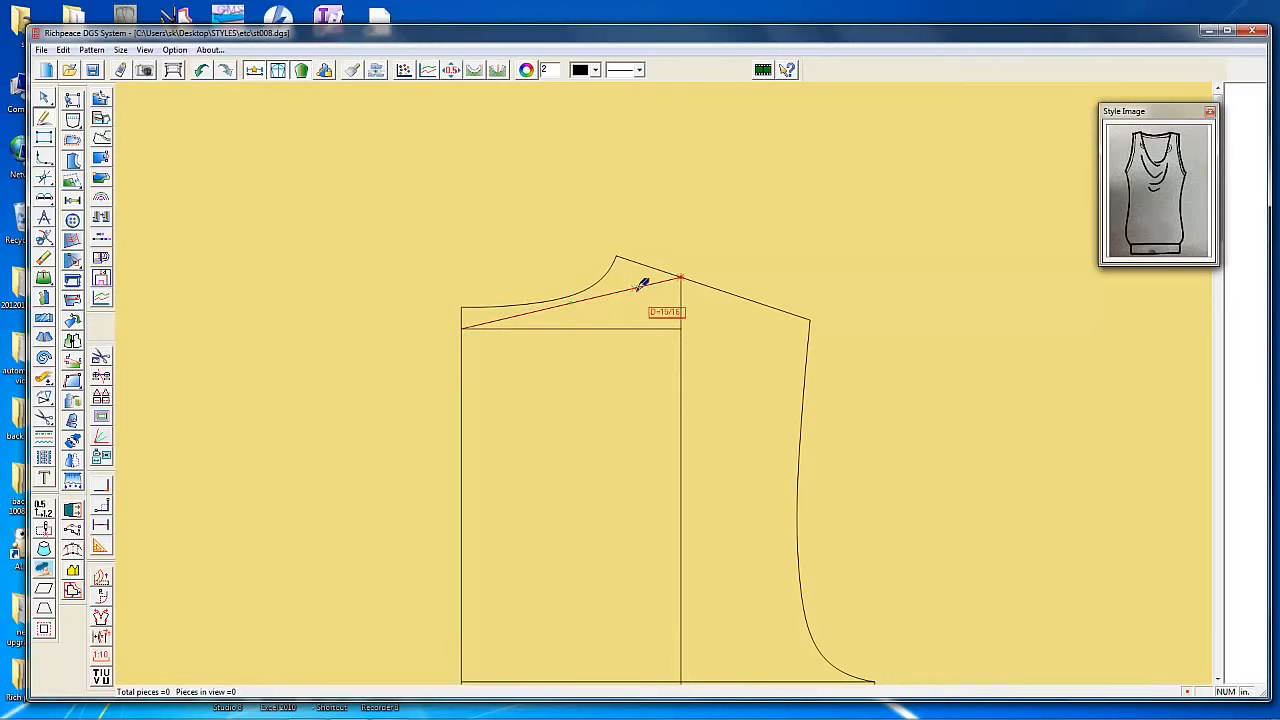
right_click(635, 290)
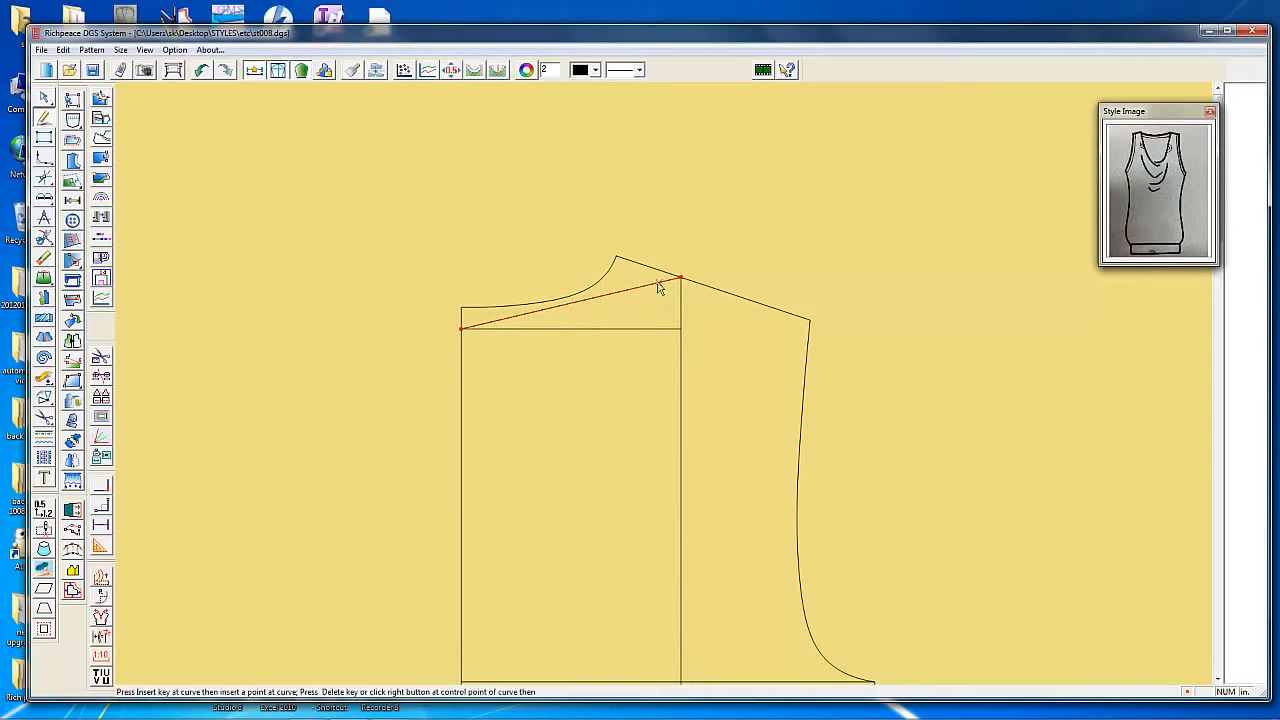
left_click(652, 285)
left_click(669, 291)
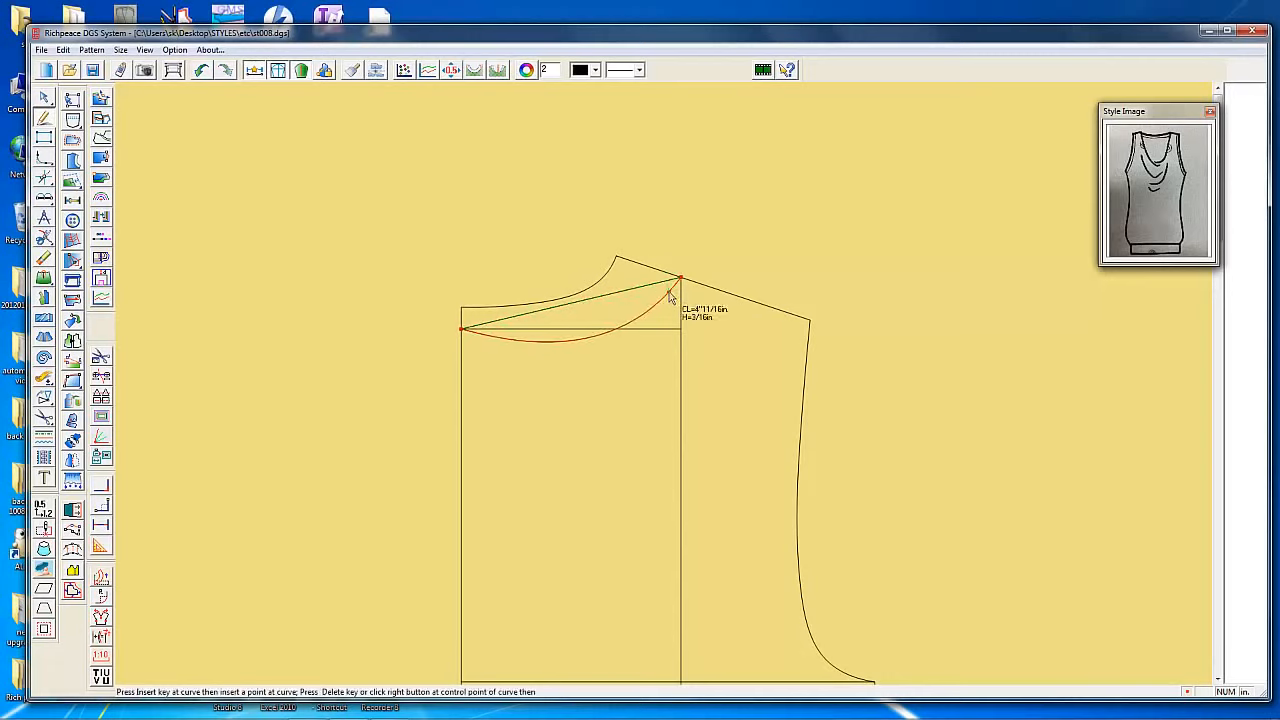
left_click(557, 342)
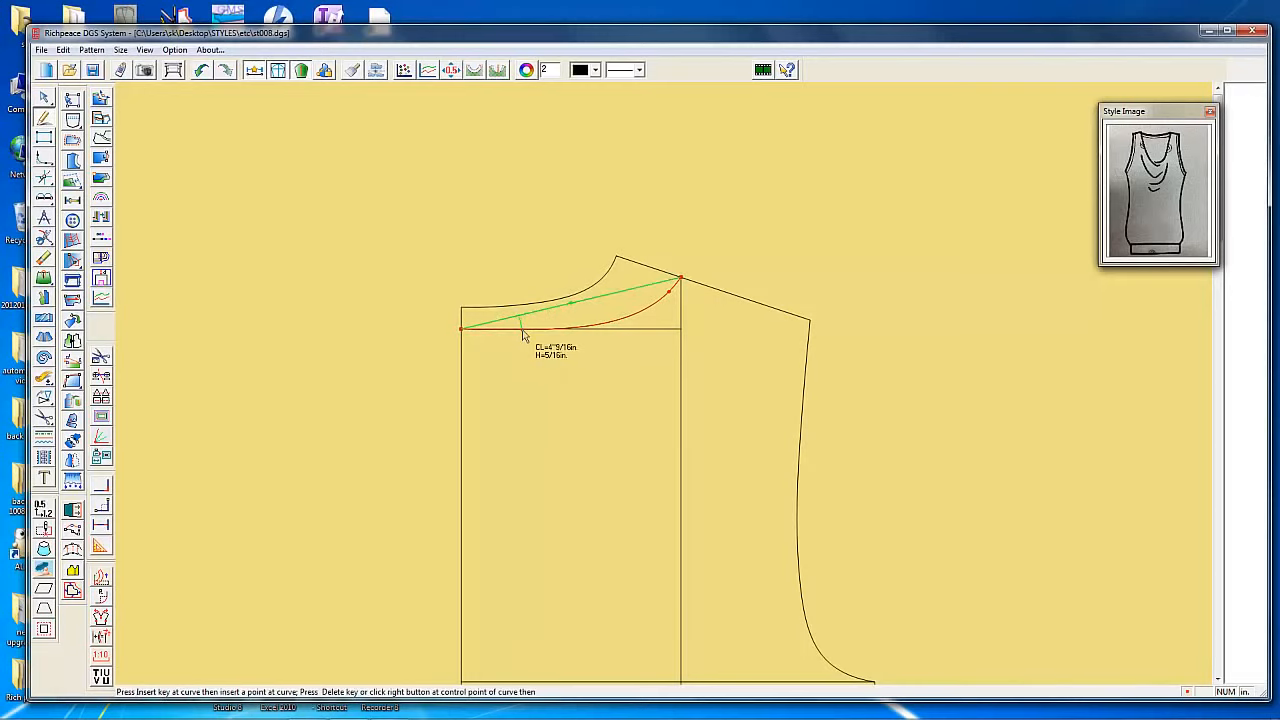
left_click(522, 332)
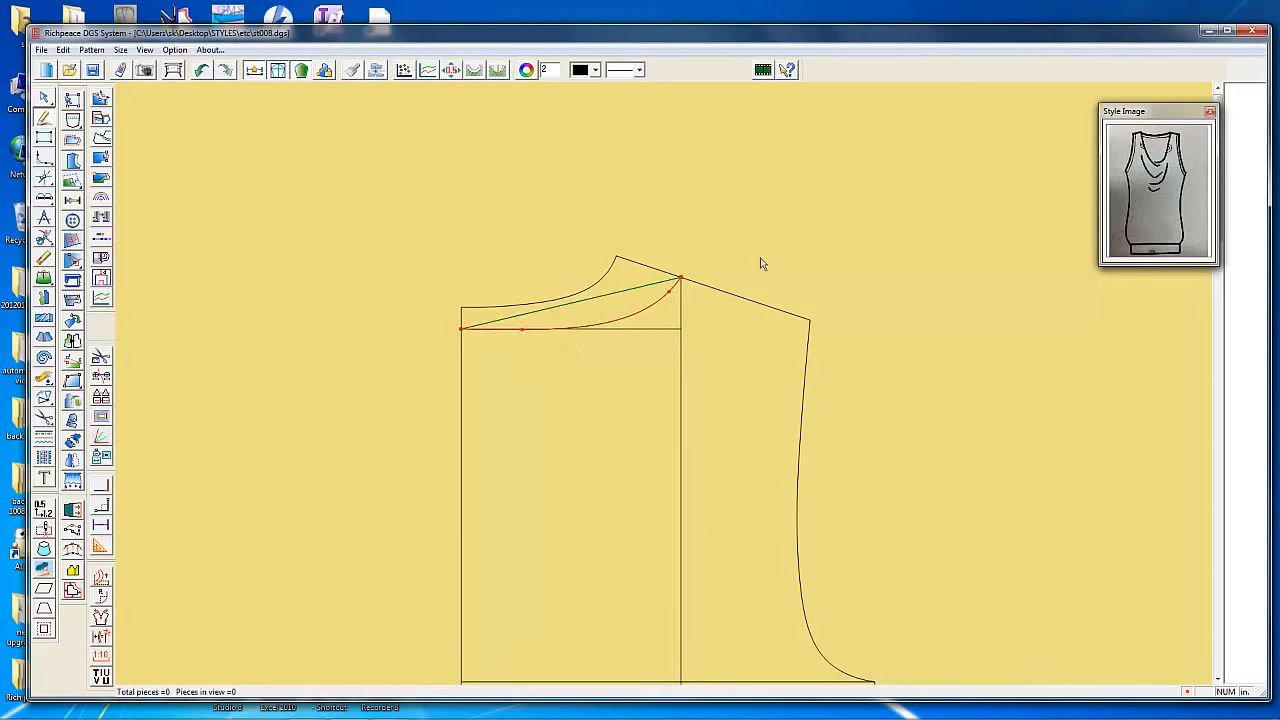
left_click(787, 243)
left_click(778, 229)
Split the shoulder line at the new neckline's shoulder point and the centre back line at the horizontal guide
scroll(540, 430, "up", 8)
scroll(670, 390, "down", 8)
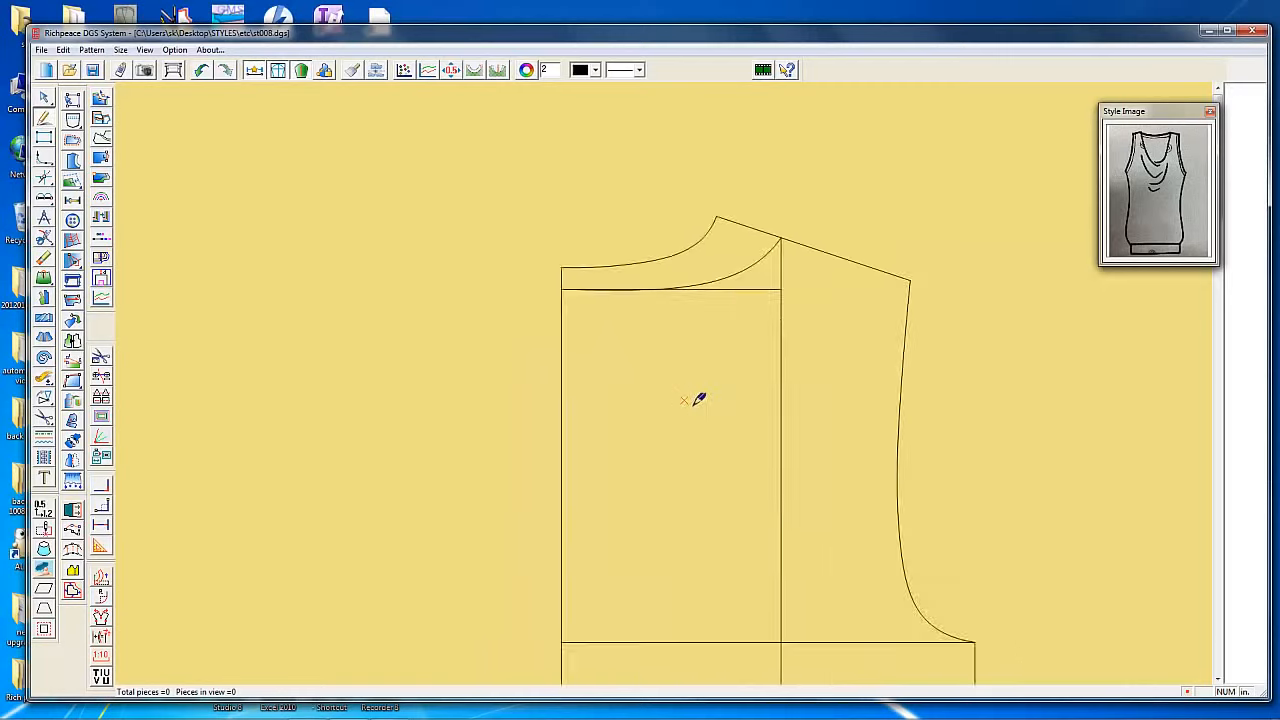
scroll(690, 404, "up", 8)
scroll(664, 371, "down", 9)
scroll(712, 306, "up", 7)
scroll(636, 408, "down", 5)
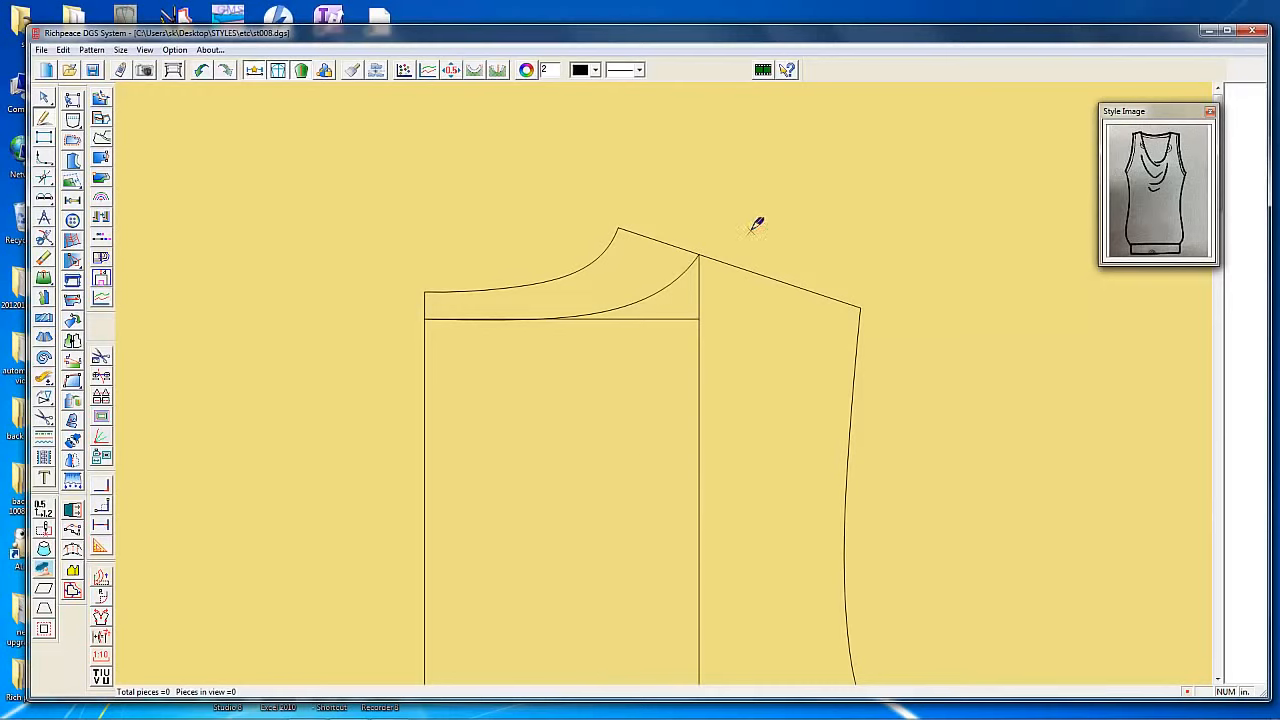
left_click_drag(751, 229, 782, 337)
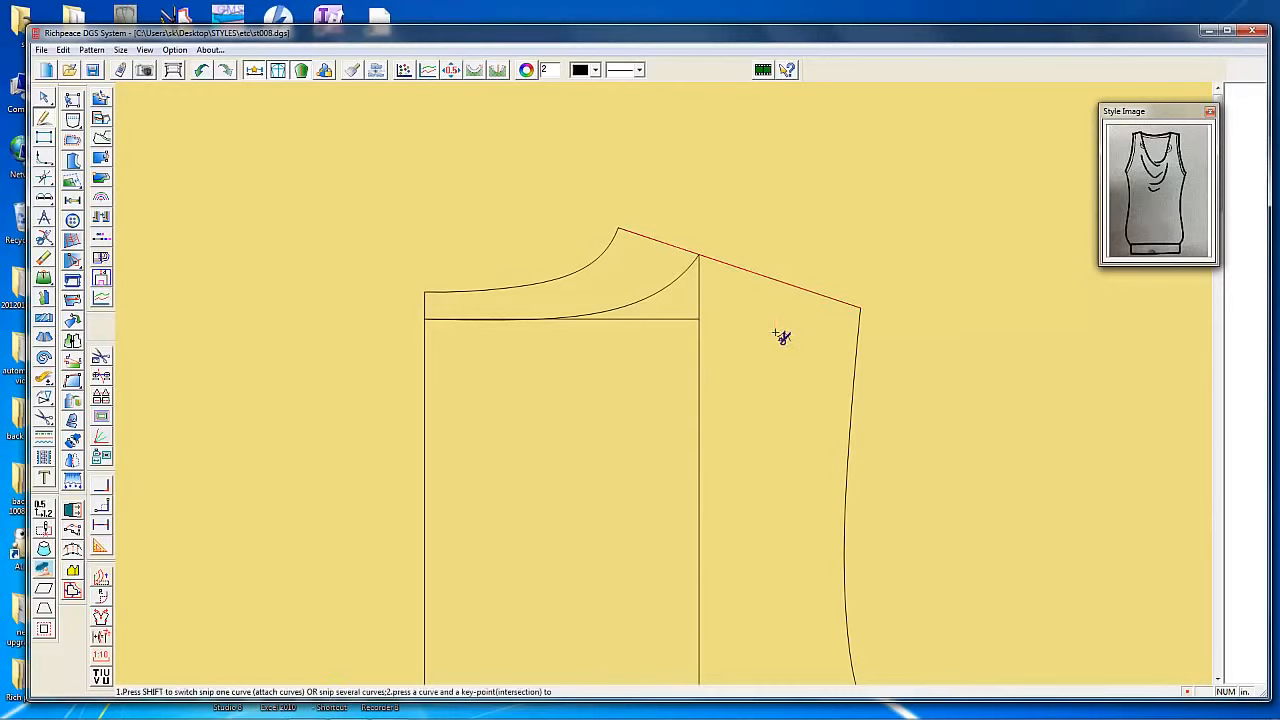
right_click(782, 335)
left_click_drag(748, 248, 800, 325)
mouse_move(44, 240)
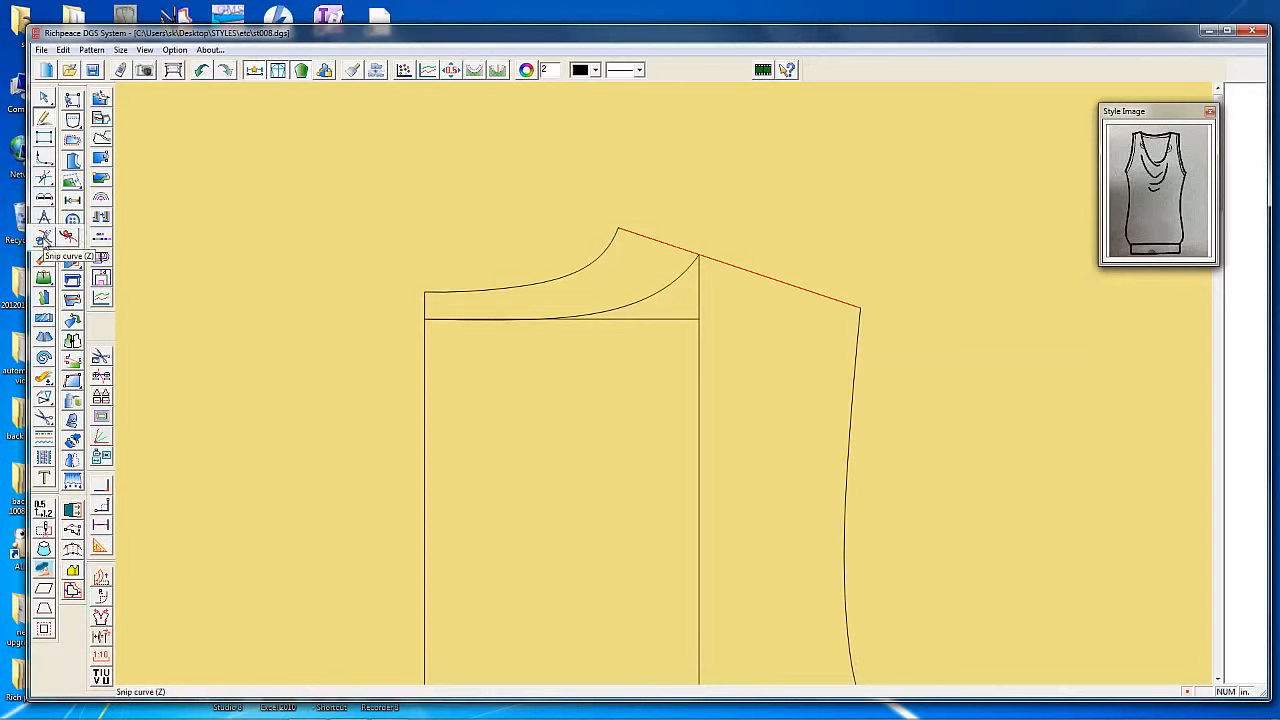
left_click(44, 239)
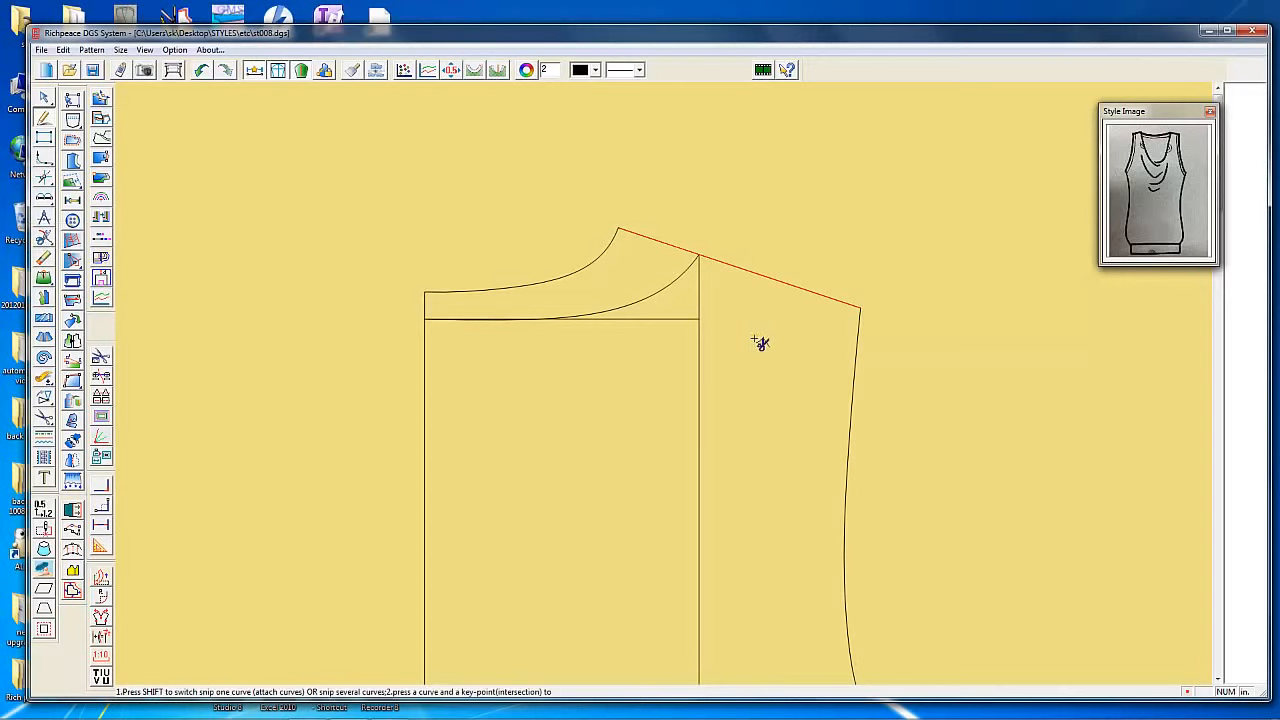
left_click(700, 257)
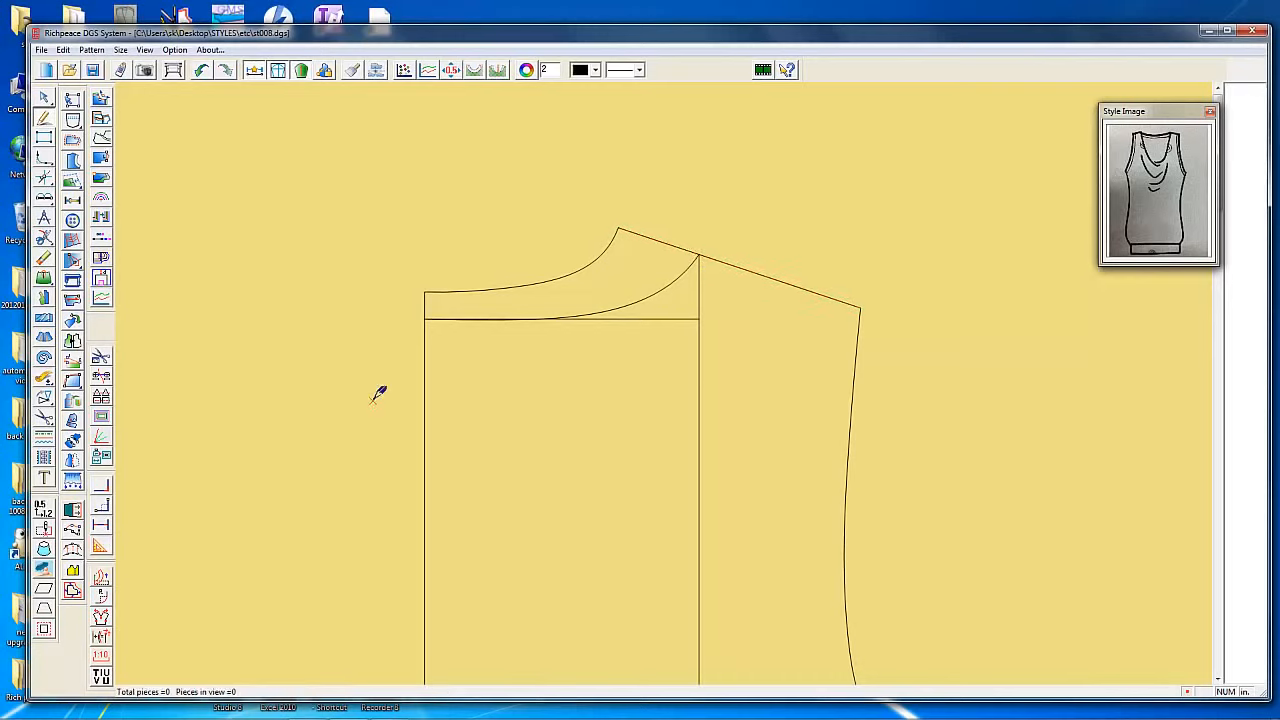
left_click_drag(384, 369, 476, 492)
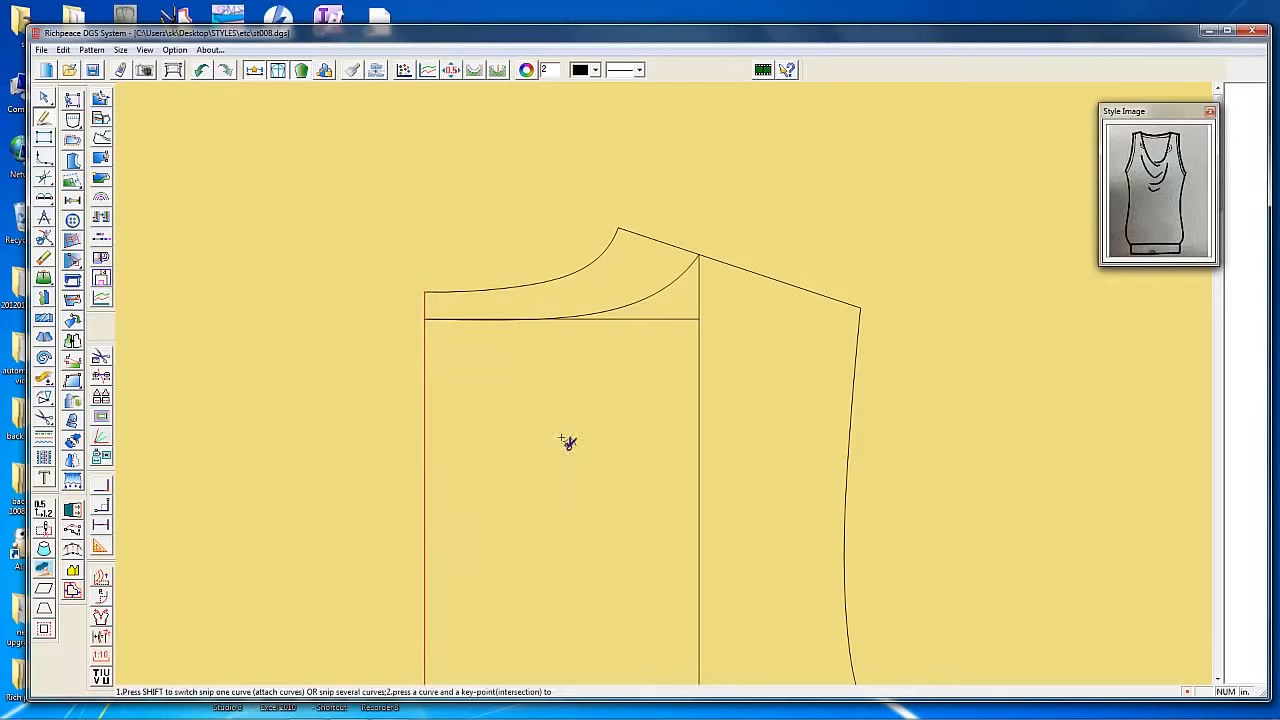
left_click(430, 322)
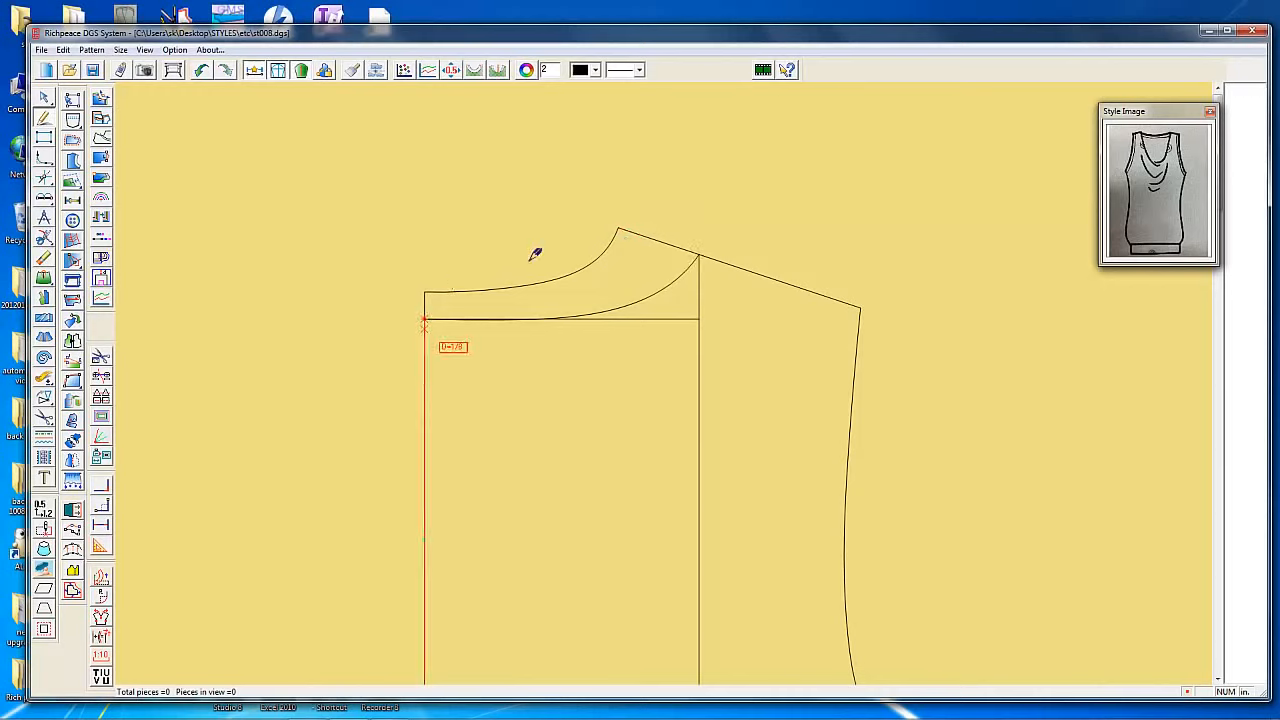
Erase the old neckline curve and the leftover shoulder and centre back segments above the new neckline
key("e")
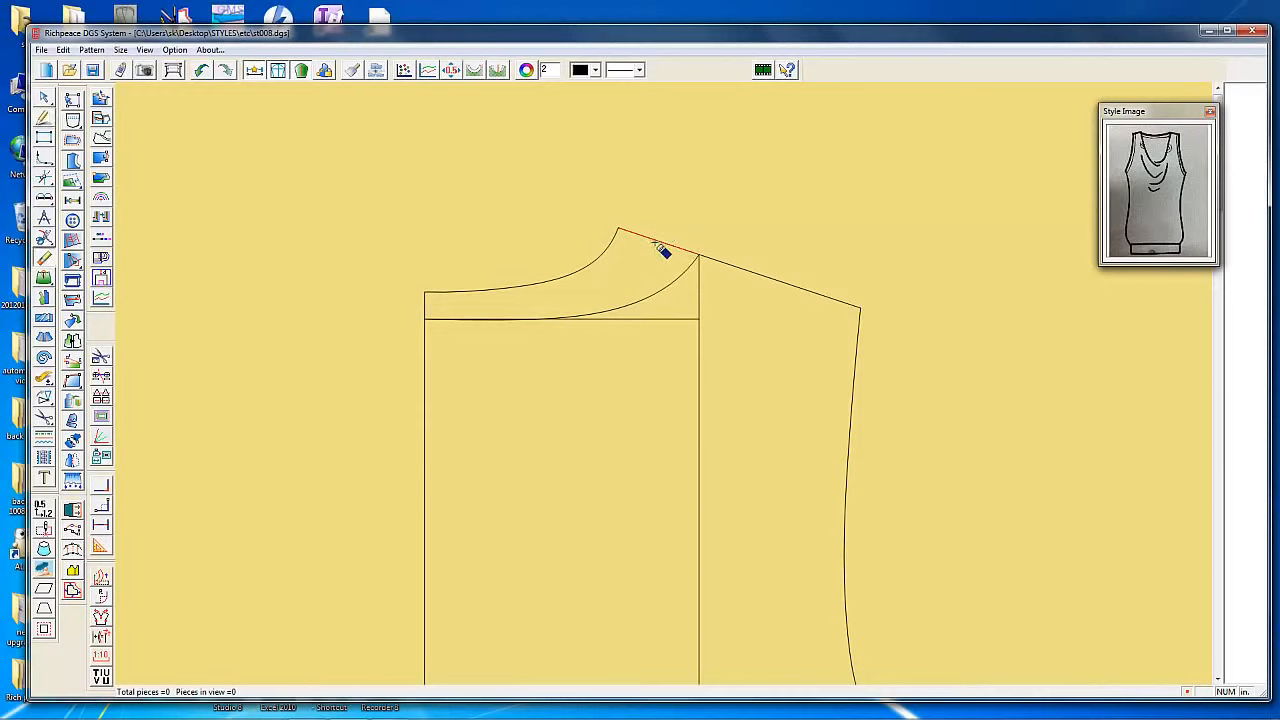
left_click(652, 240)
left_click(581, 274)
left_click(426, 303)
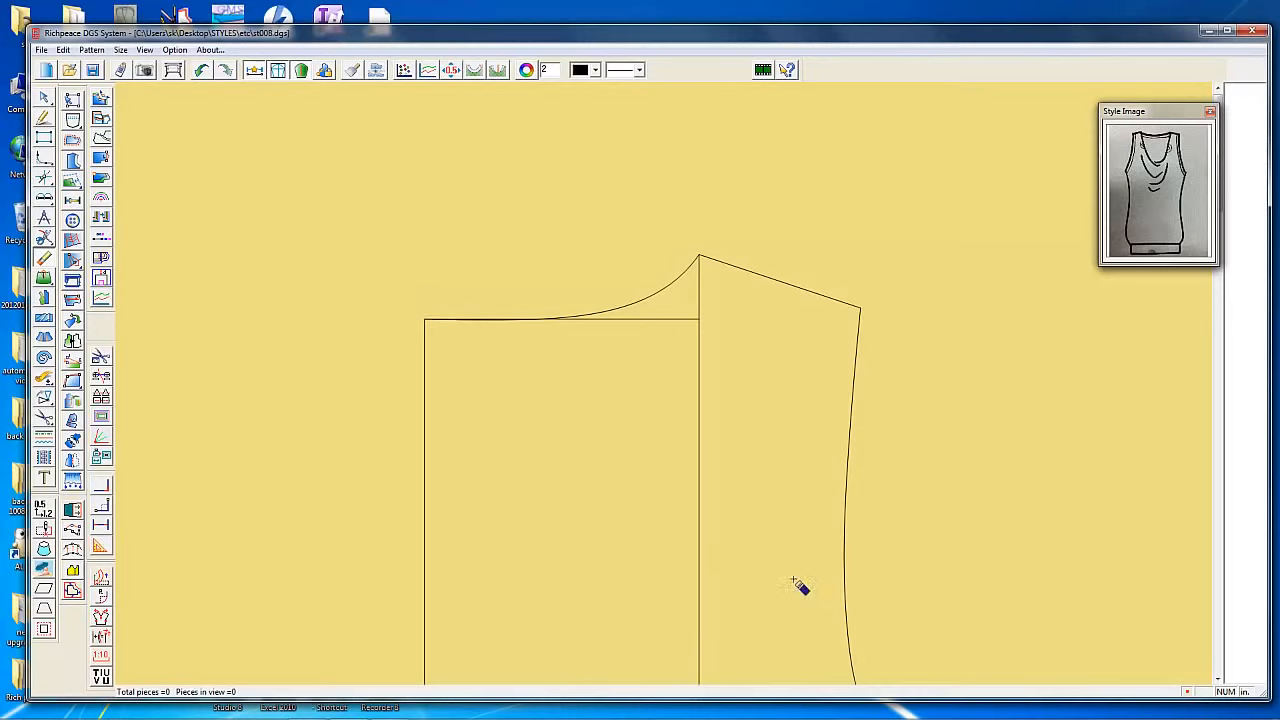
Erase the vertical and horizontal guide lines used to construct the back neckline
scroll(794, 580, "down", 4)
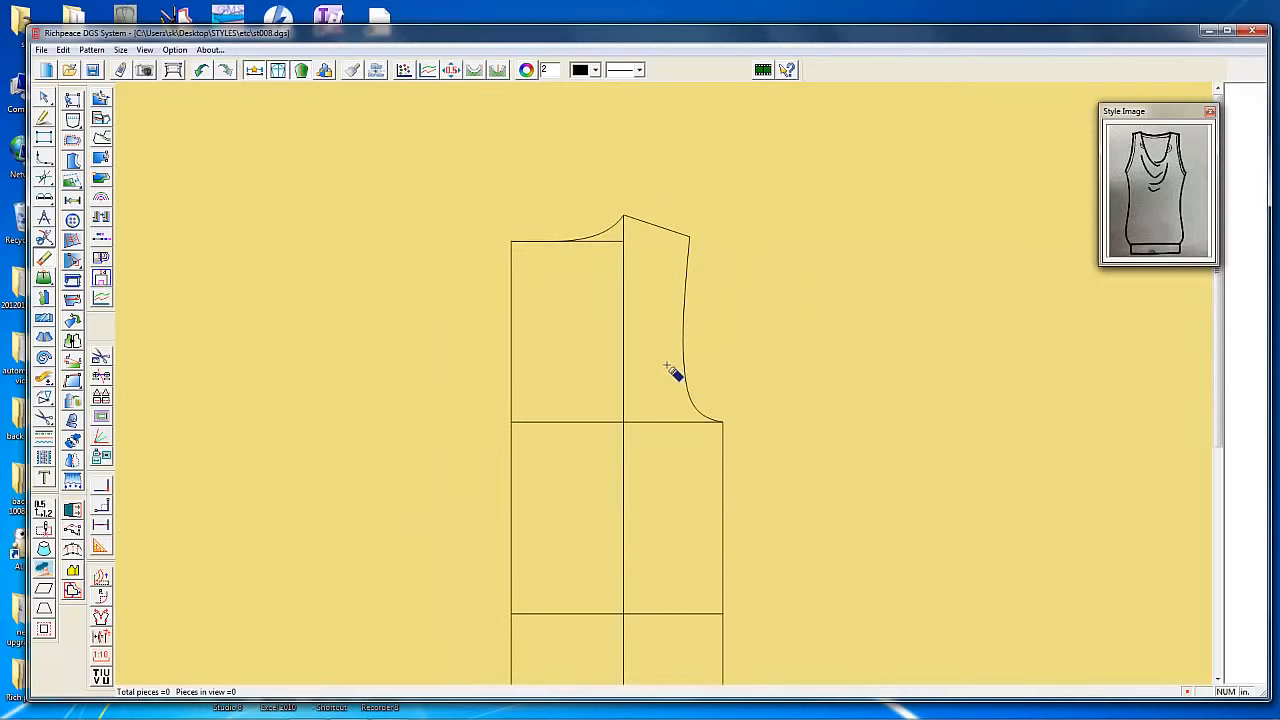
scroll(668, 367, "down", 1)
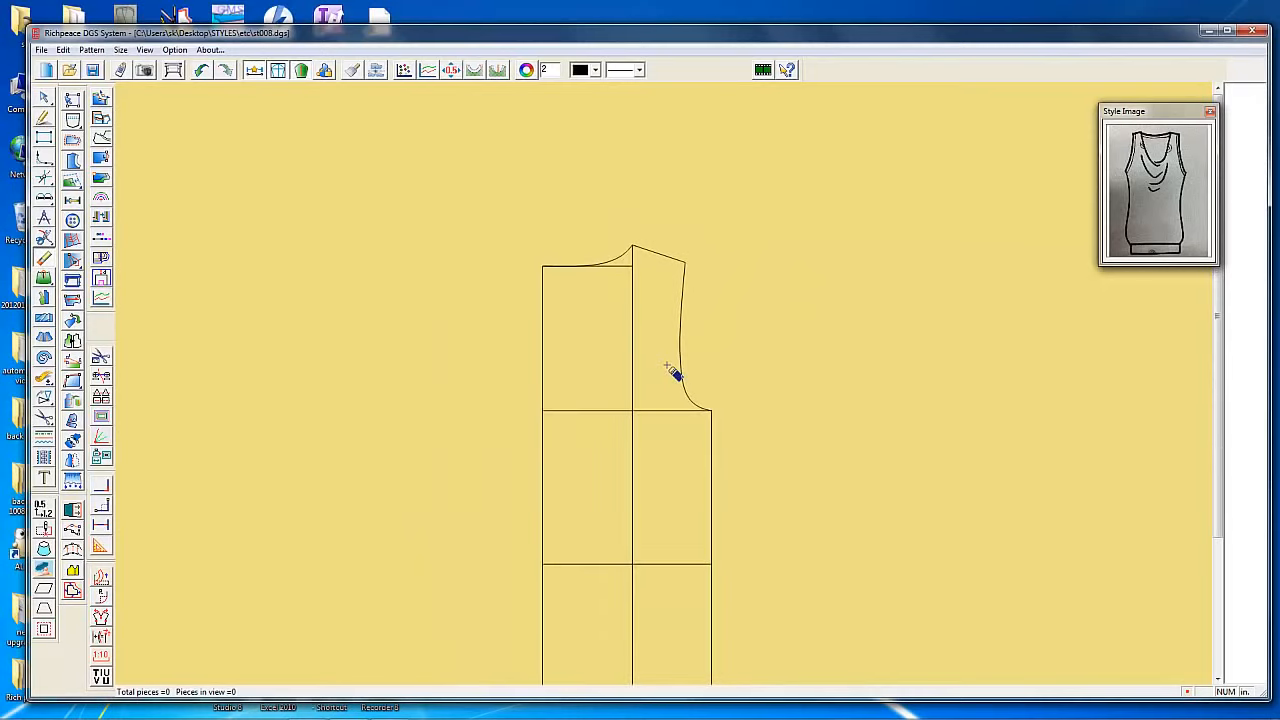
left_click(631, 318)
left_click(632, 266)
Draw a diagonal armhole line from the shoulder line just inside the shoulder tip to a point 0.5 in below the underarm on the side seam
scroll(660, 360, "down", 3)
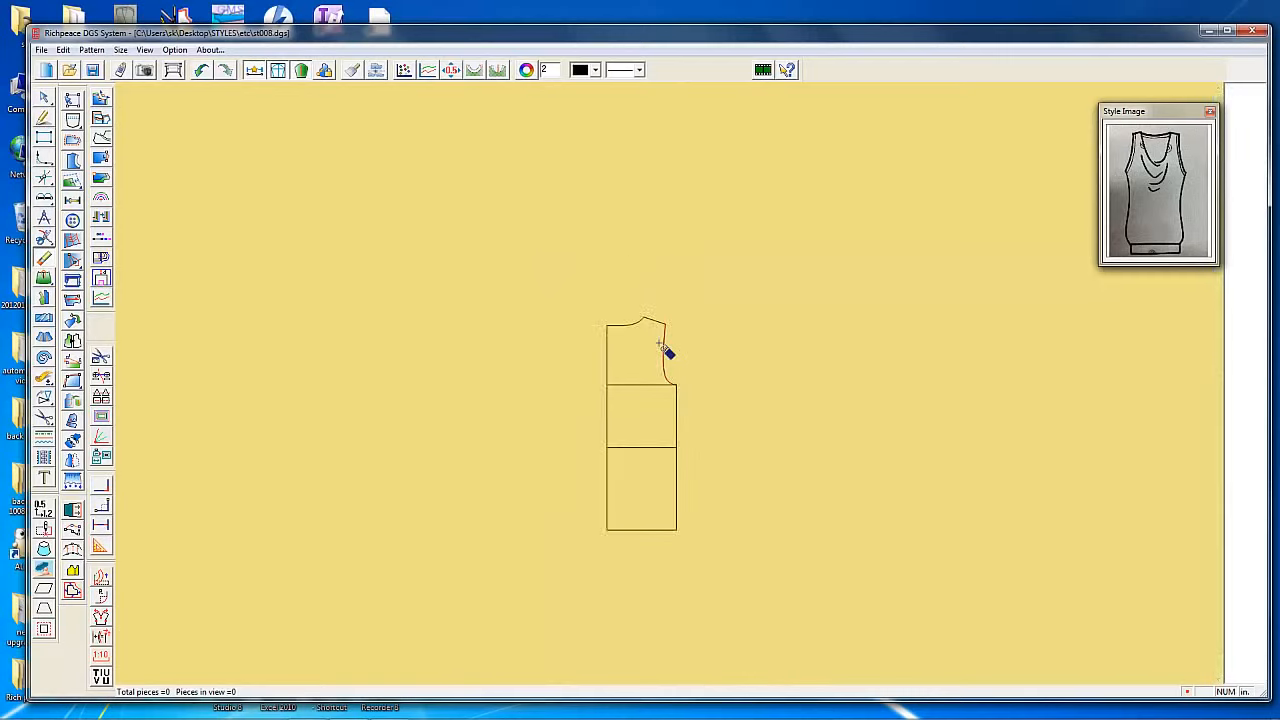
scroll(670, 365, "up", 2)
scroll(678, 378, "up", 2)
key("f")
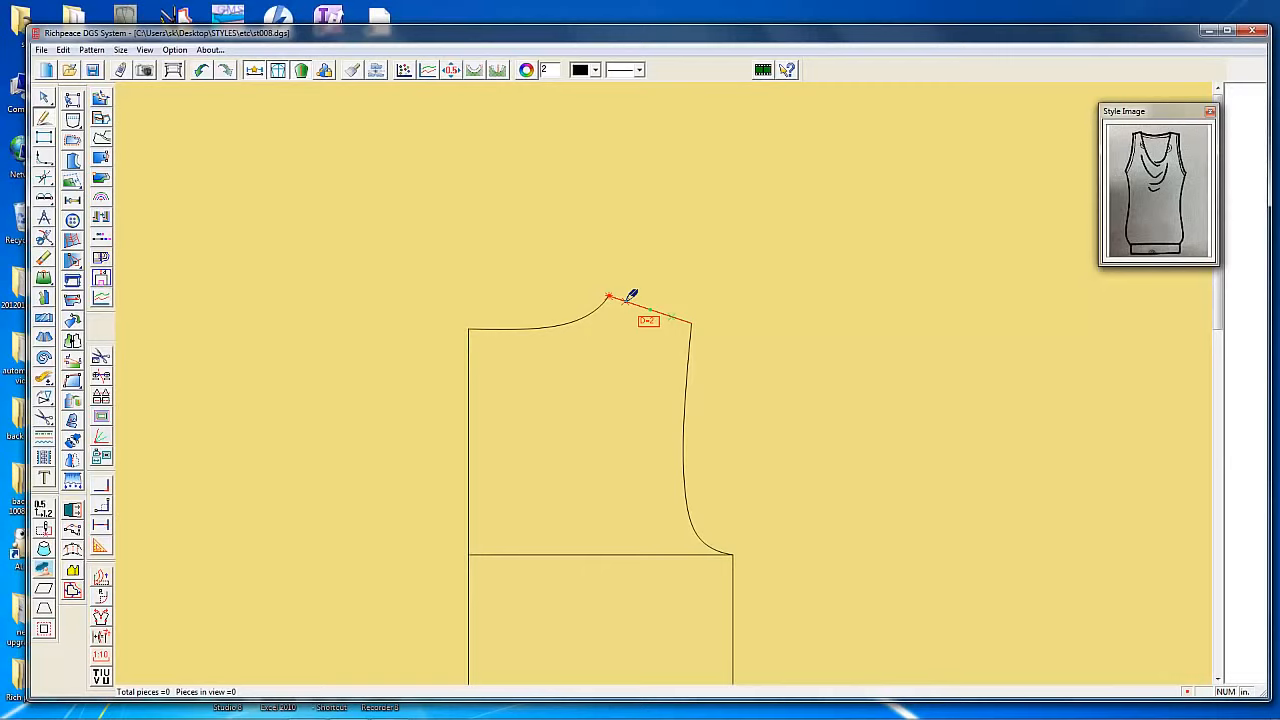
left_click(671, 316)
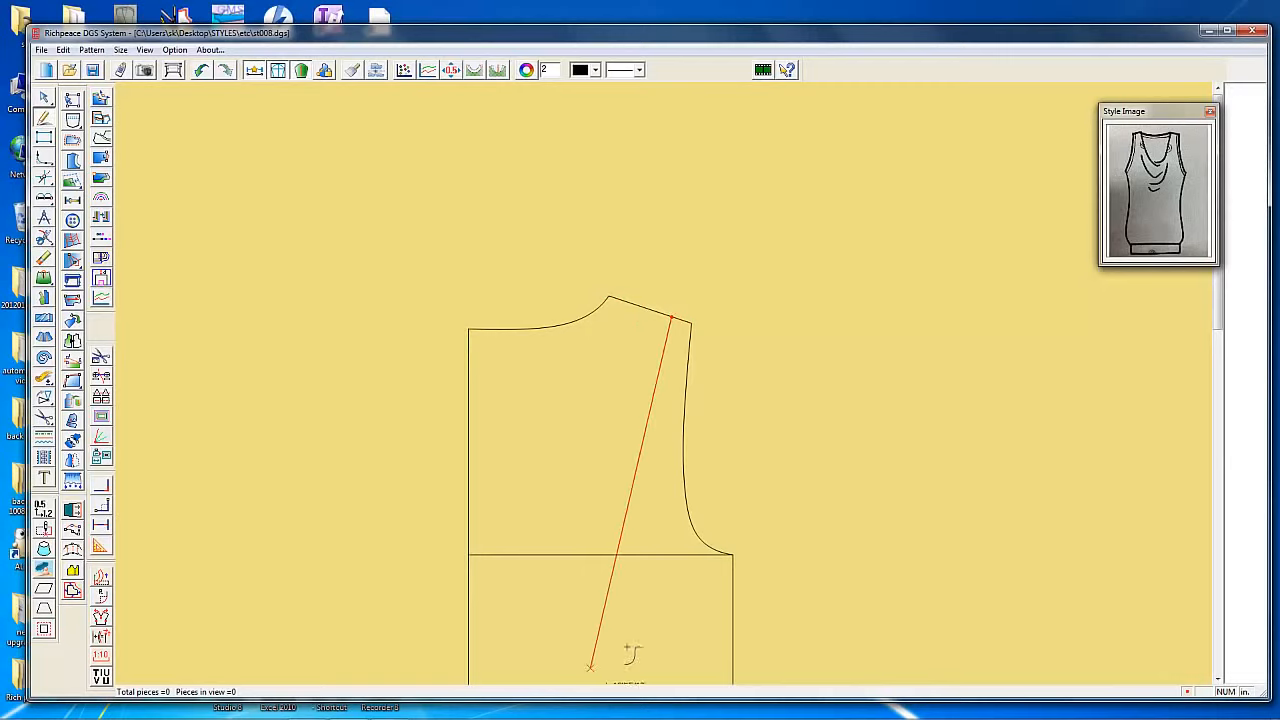
key("plus")
key("plus")
key("plus")
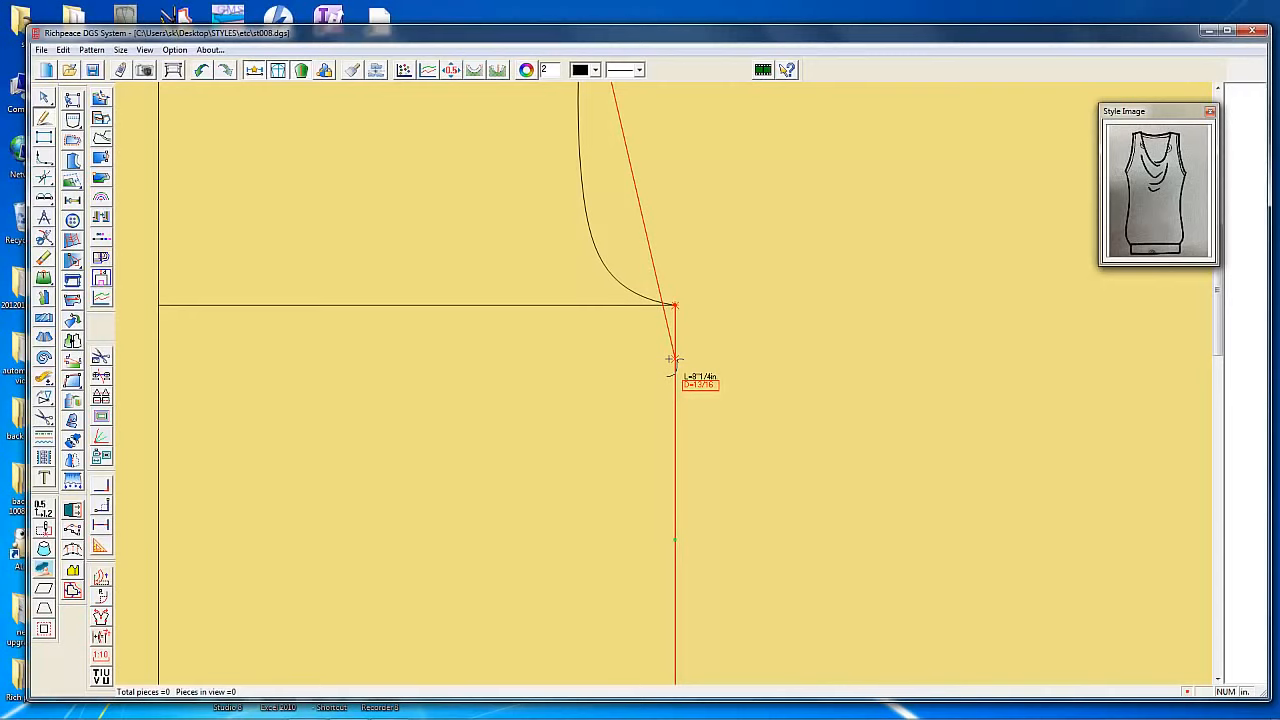
left_click(673, 358)
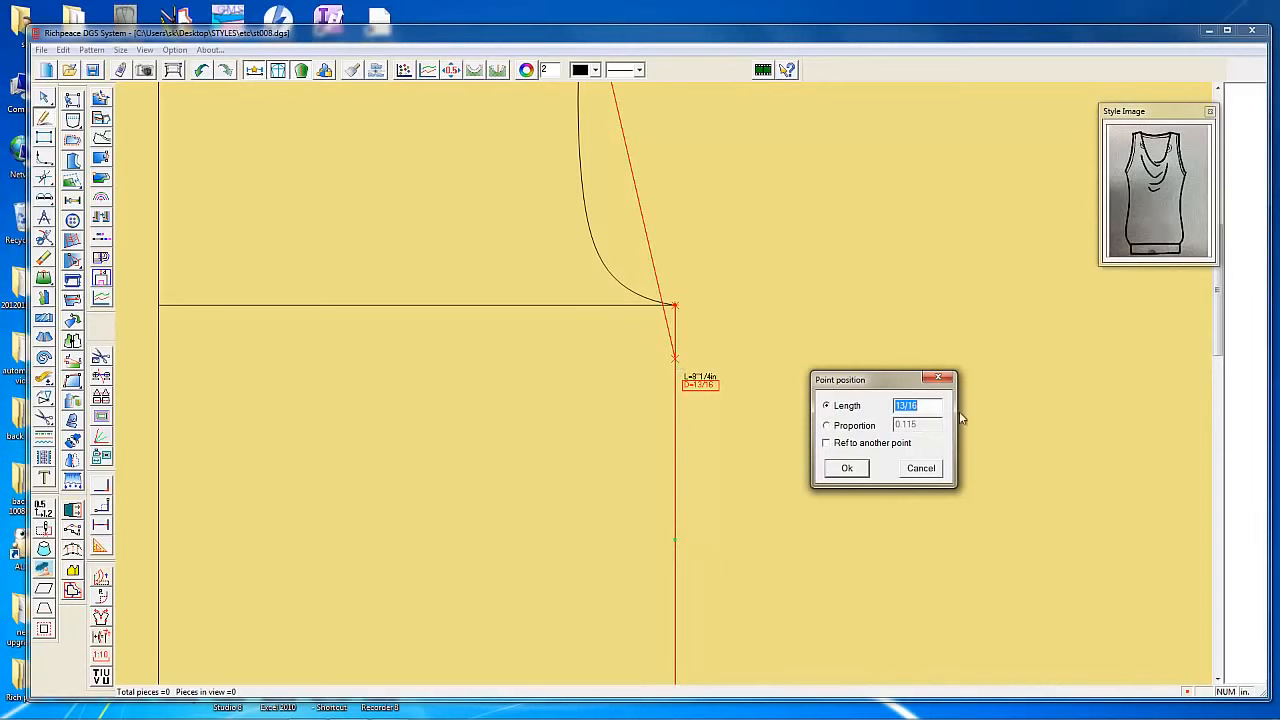
type("0.5")
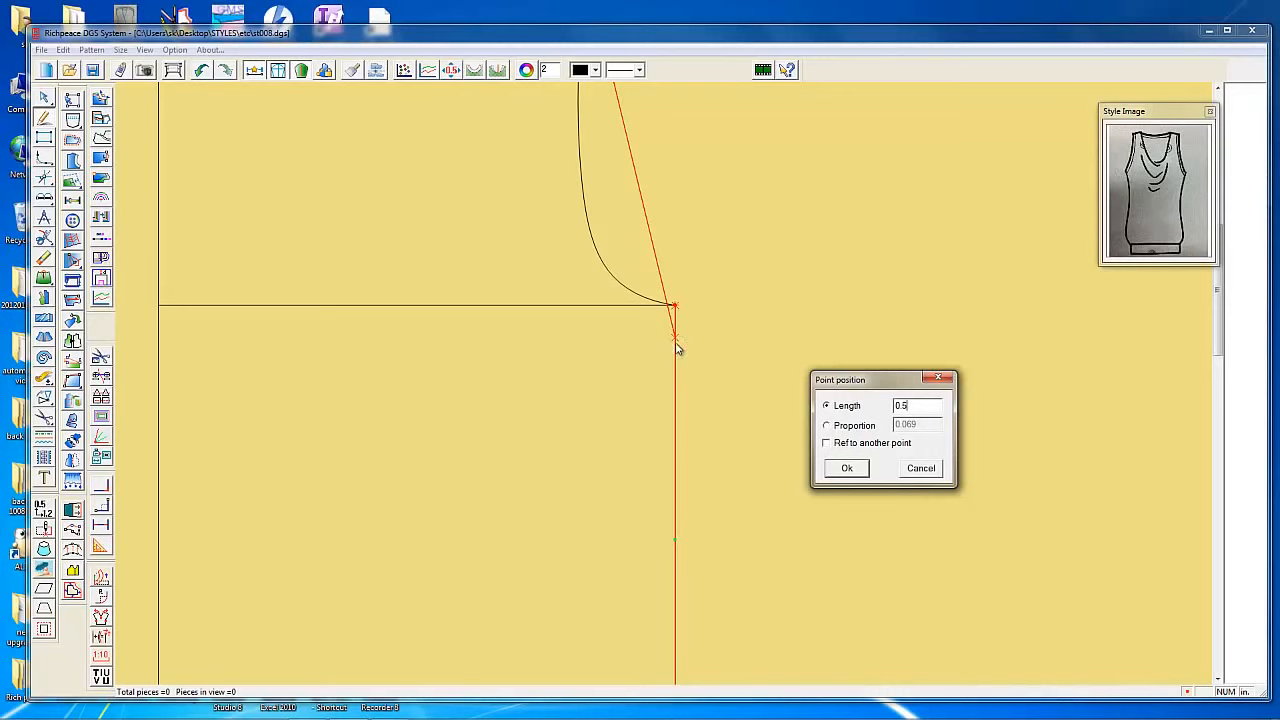
left_click(850, 469)
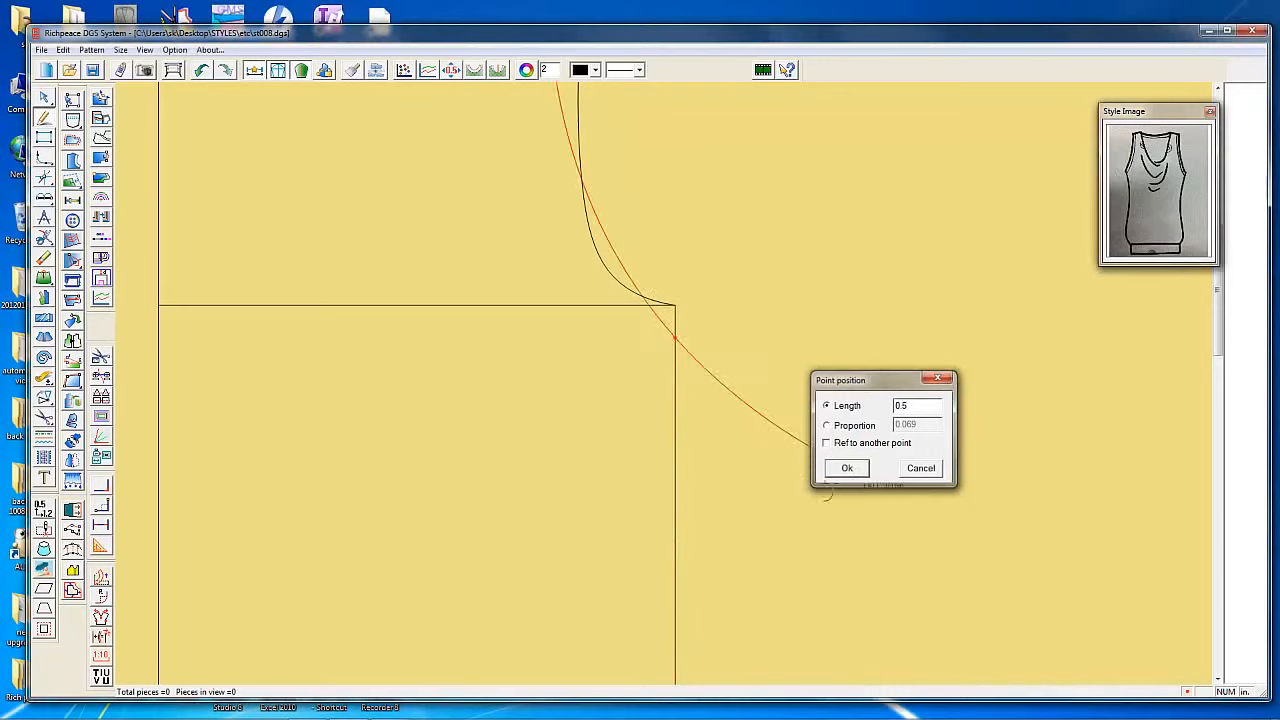
scroll(671, 371, "down", 5)
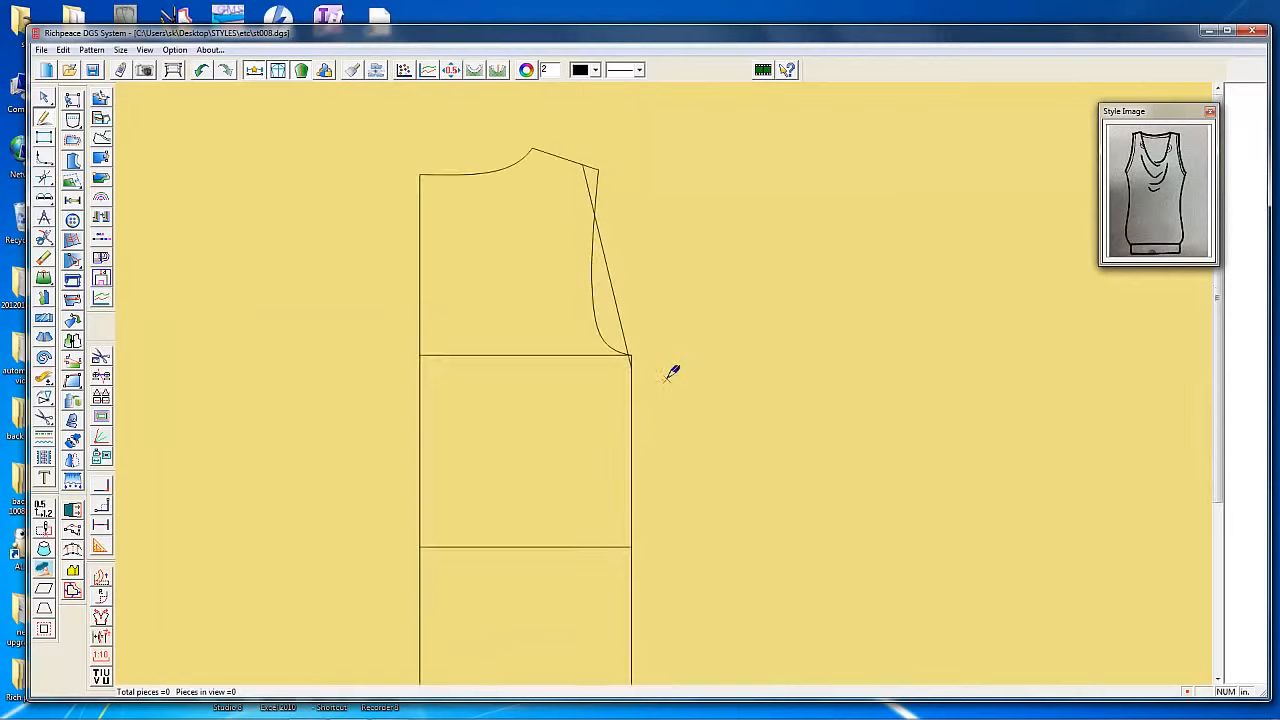
Bend the diagonal line into a concave back armhole curve that follows the old armhole on its inner side and flattens at the side seam
scroll(591, 294, "up", 4)
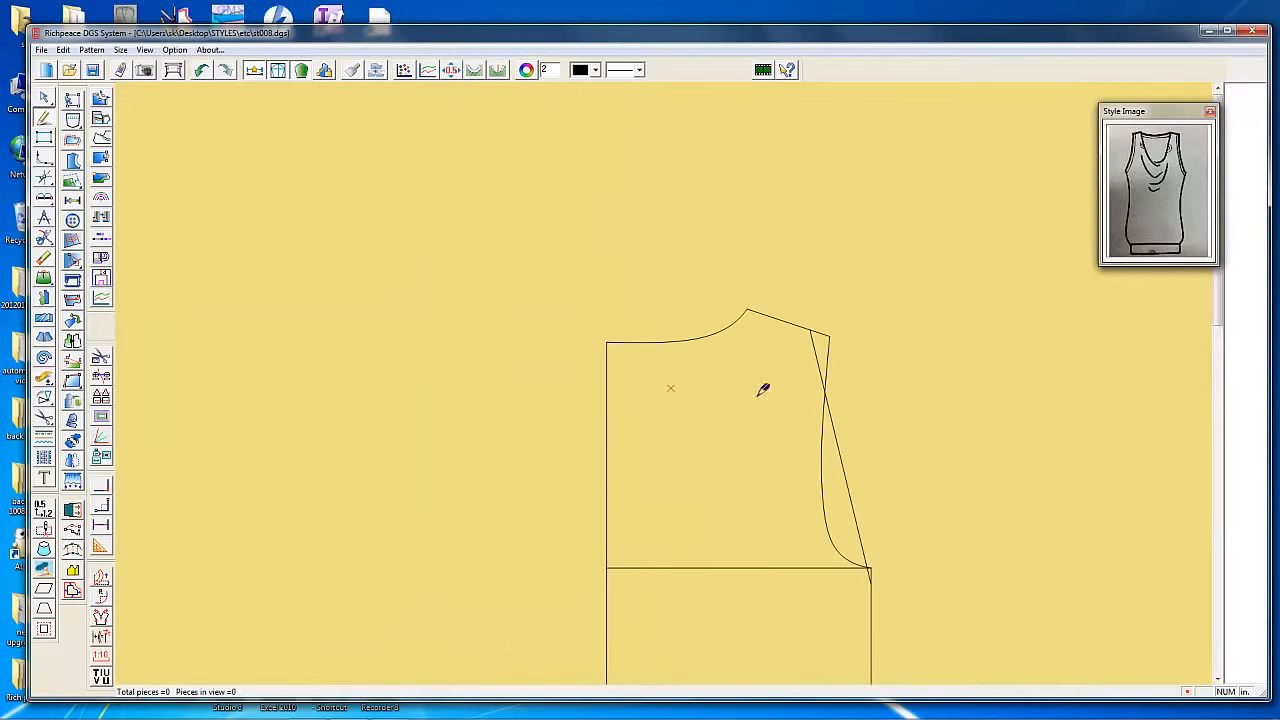
left_click(843, 423)
left_click(833, 427)
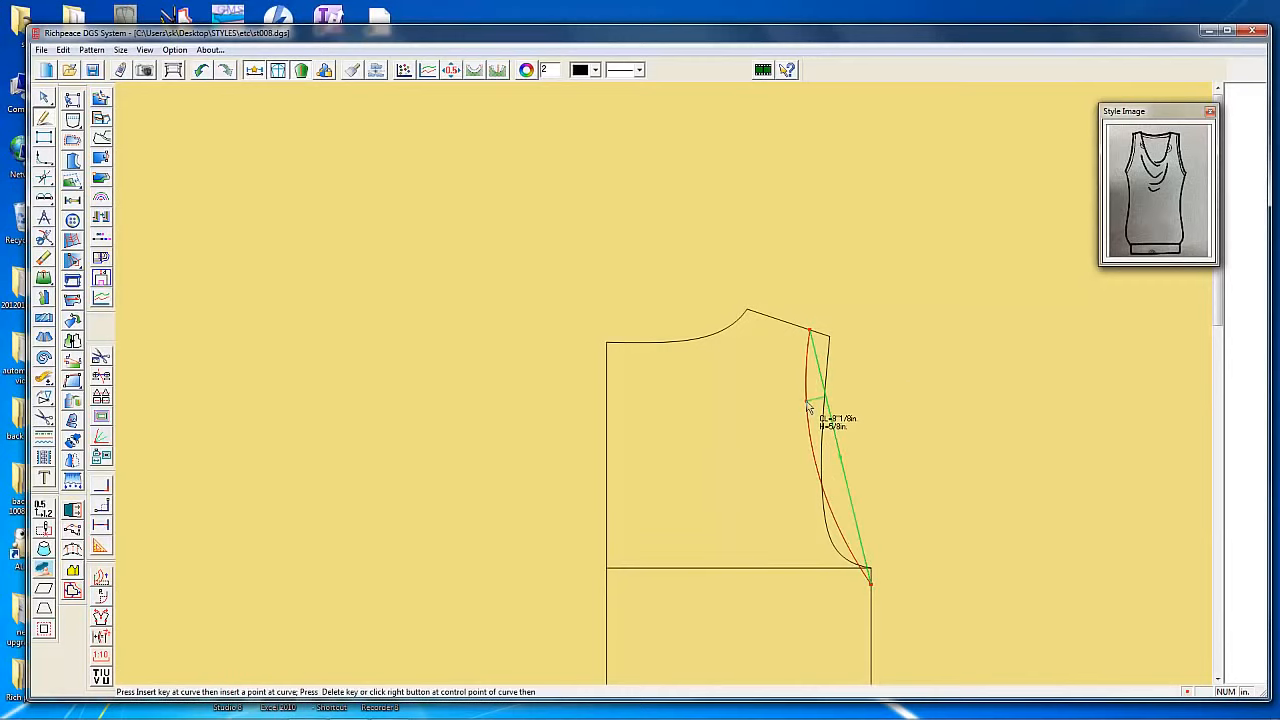
left_click(806, 401)
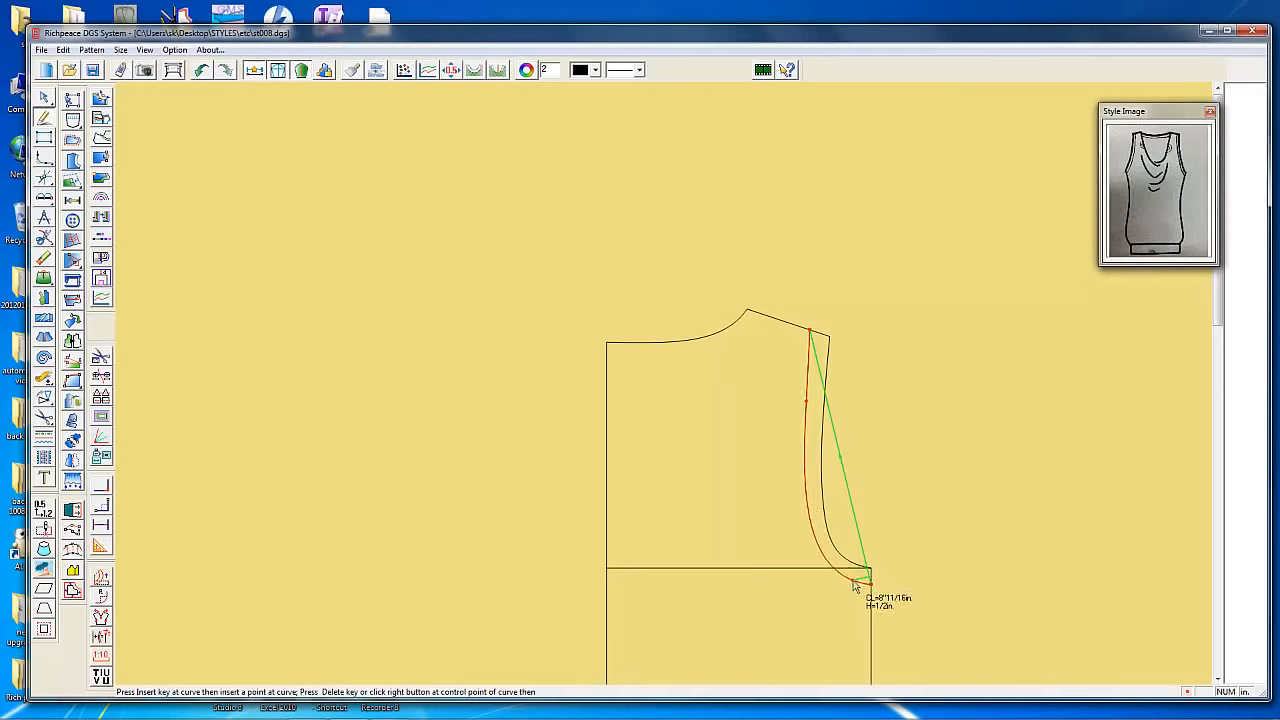
left_click(870, 582)
left_click(806, 402)
right_click(886, 477)
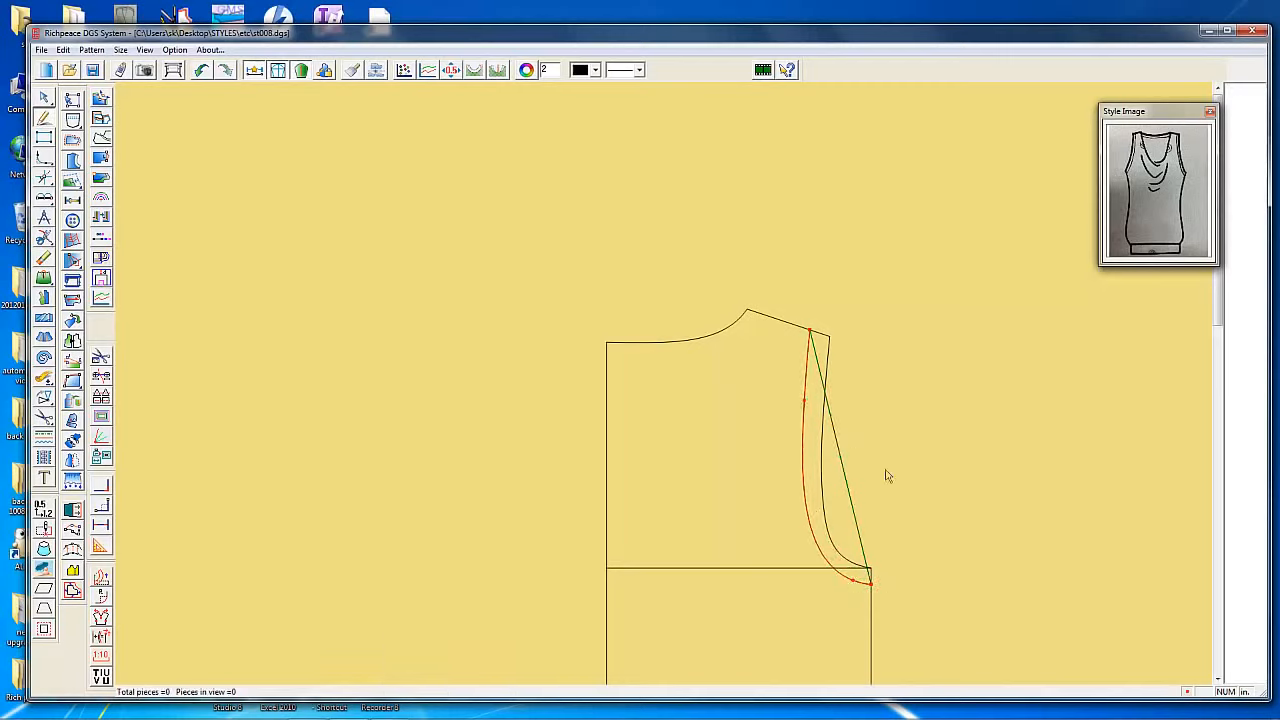
Split the side seam and the shoulder line where the new armhole curve meets them
scroll(857, 640, "down", 1)
scroll(666, 381, "down", 1)
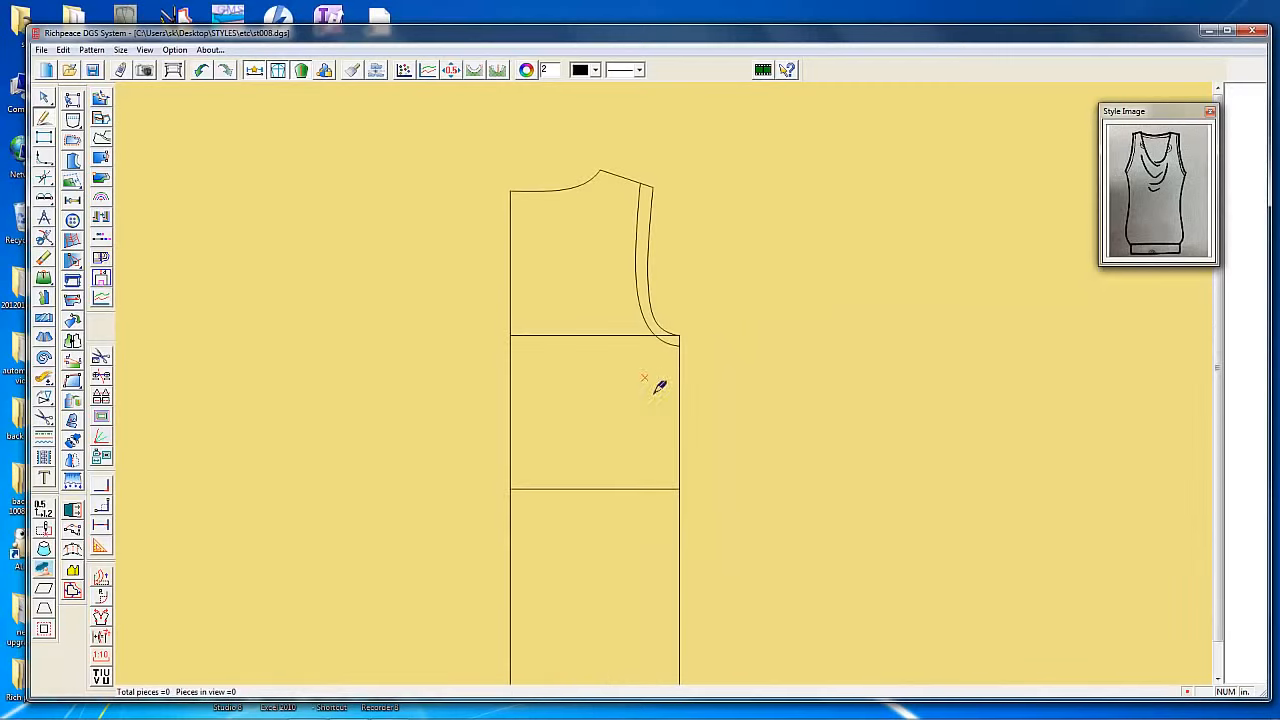
left_click_drag(645, 378, 722, 433)
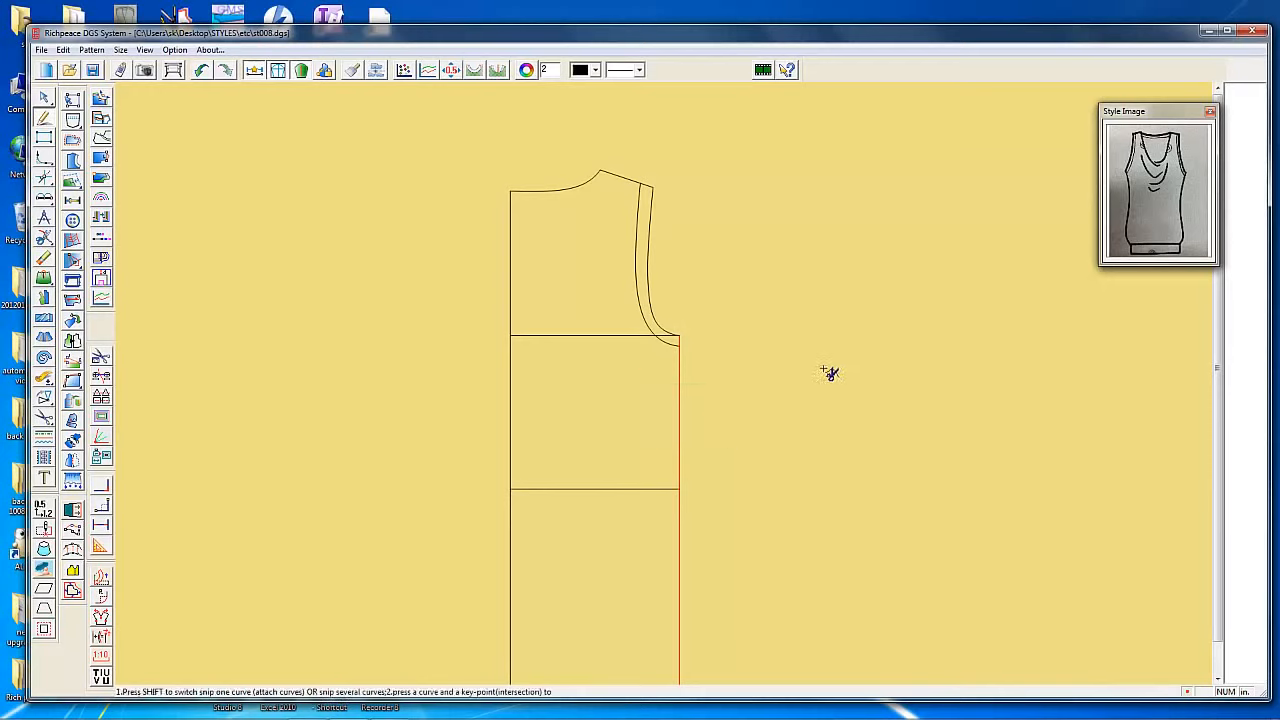
left_click(685, 350)
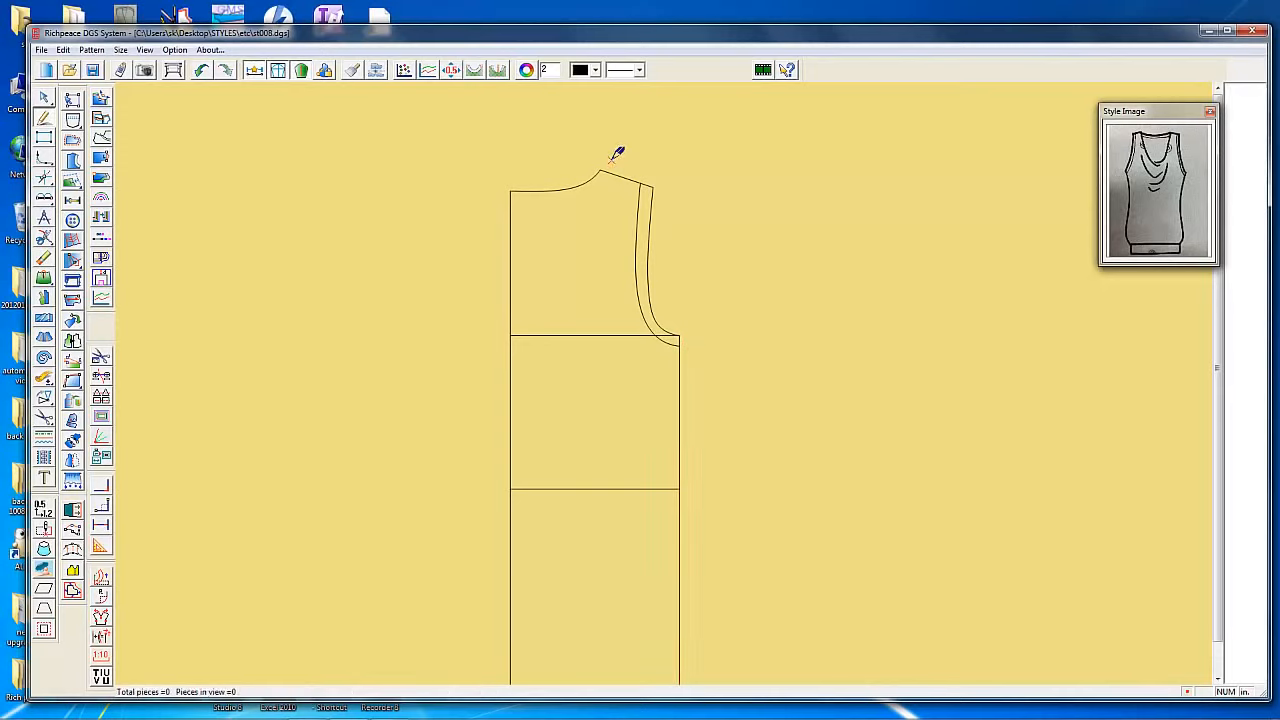
scroll(670, 376, "up", 1)
left_click_drag(675, 379, 690, 428)
left_click(714, 415)
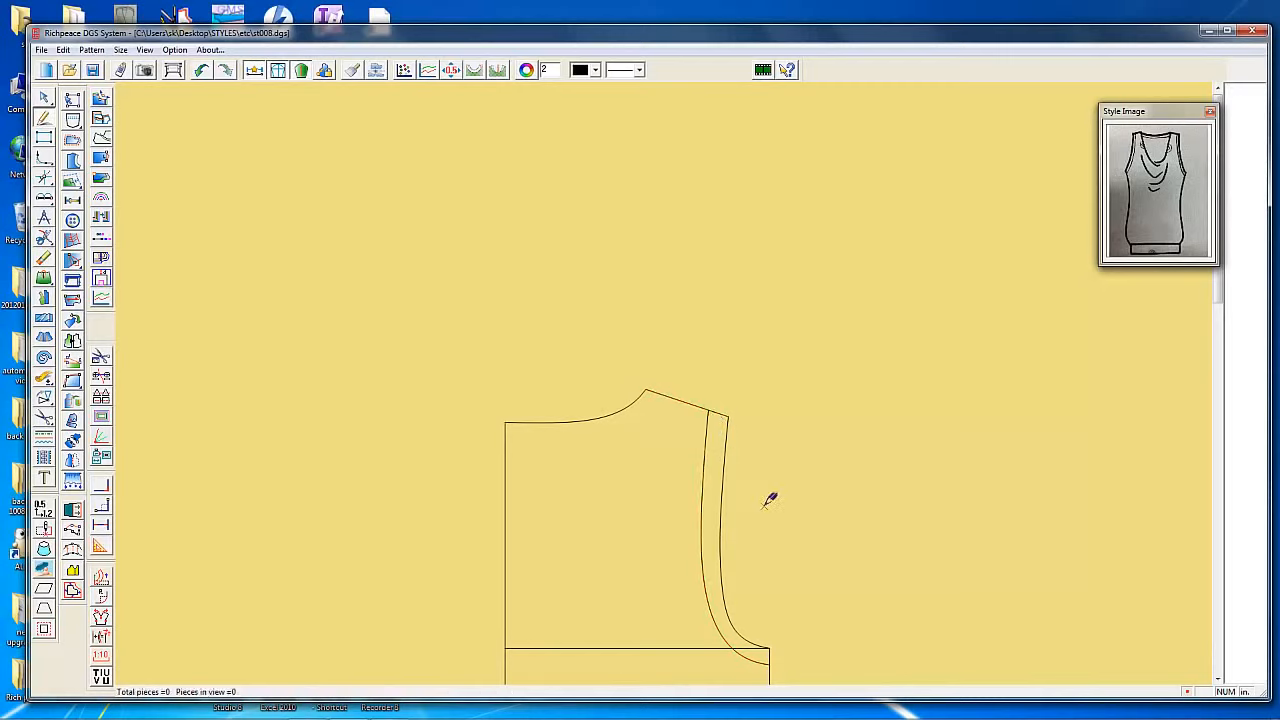
Erase the old armhole curve and the leftover shoulder and side seam segments outside the new armhole
key("e")
left_click(726, 472)
left_click(722, 416)
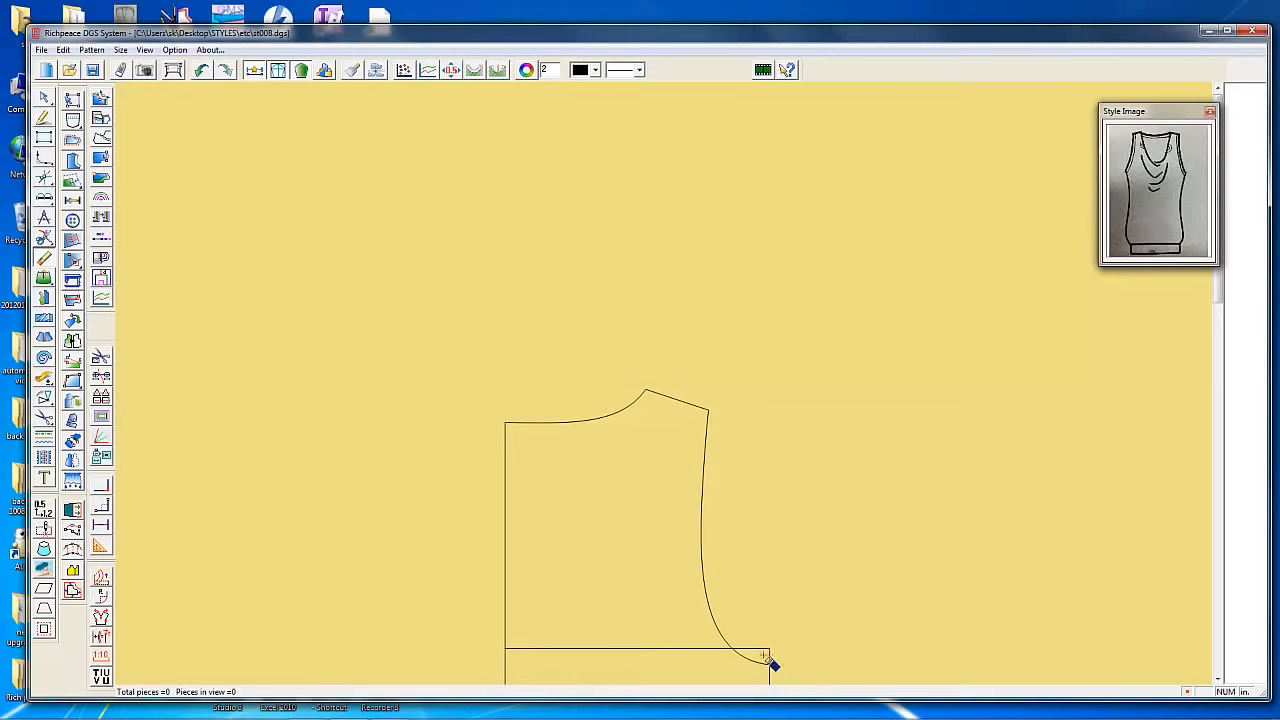
Add one line parallel to the back hem, 2 in above it
scroll(686, 380, "down", 3)
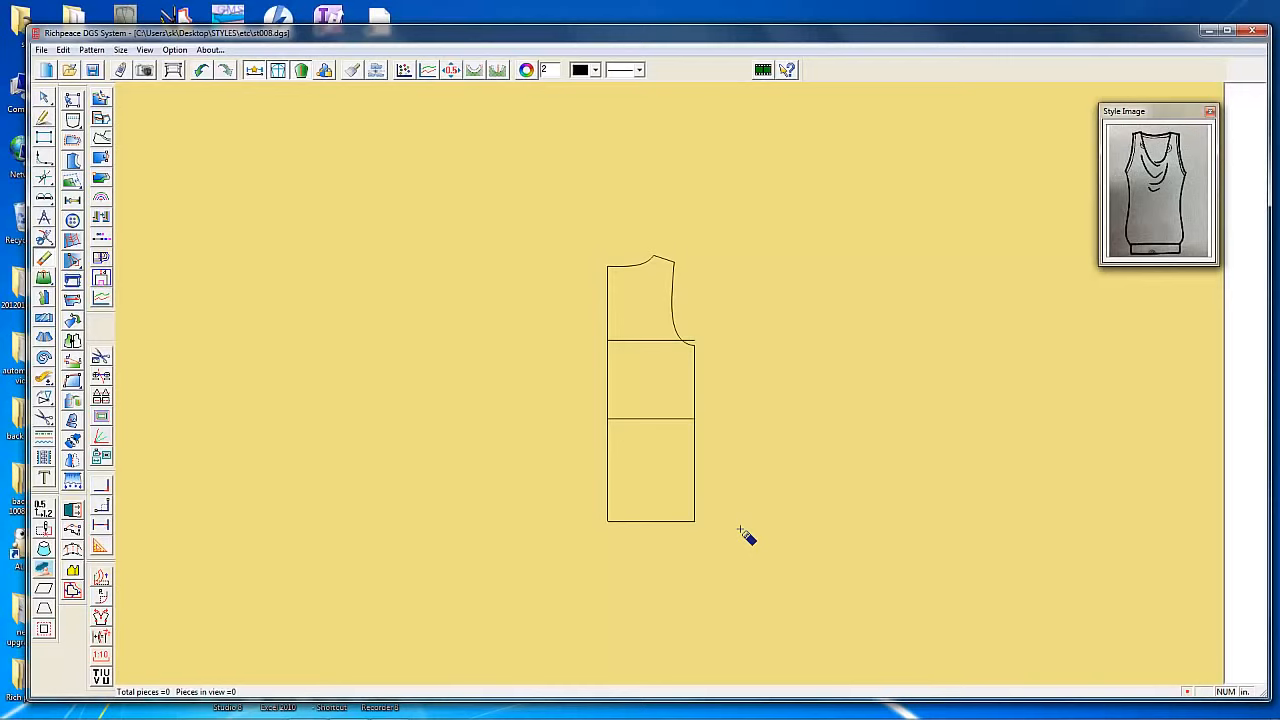
key("f")
left_click_drag(640, 521, 633, 496)
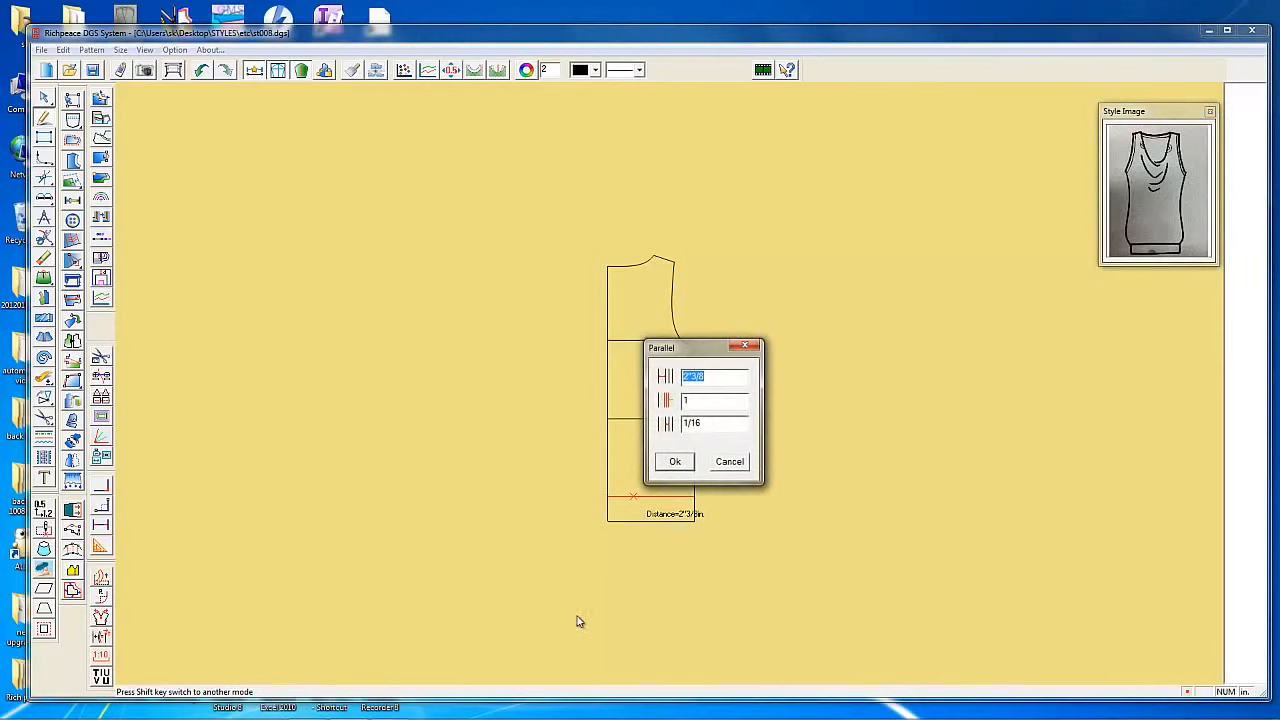
type("2")
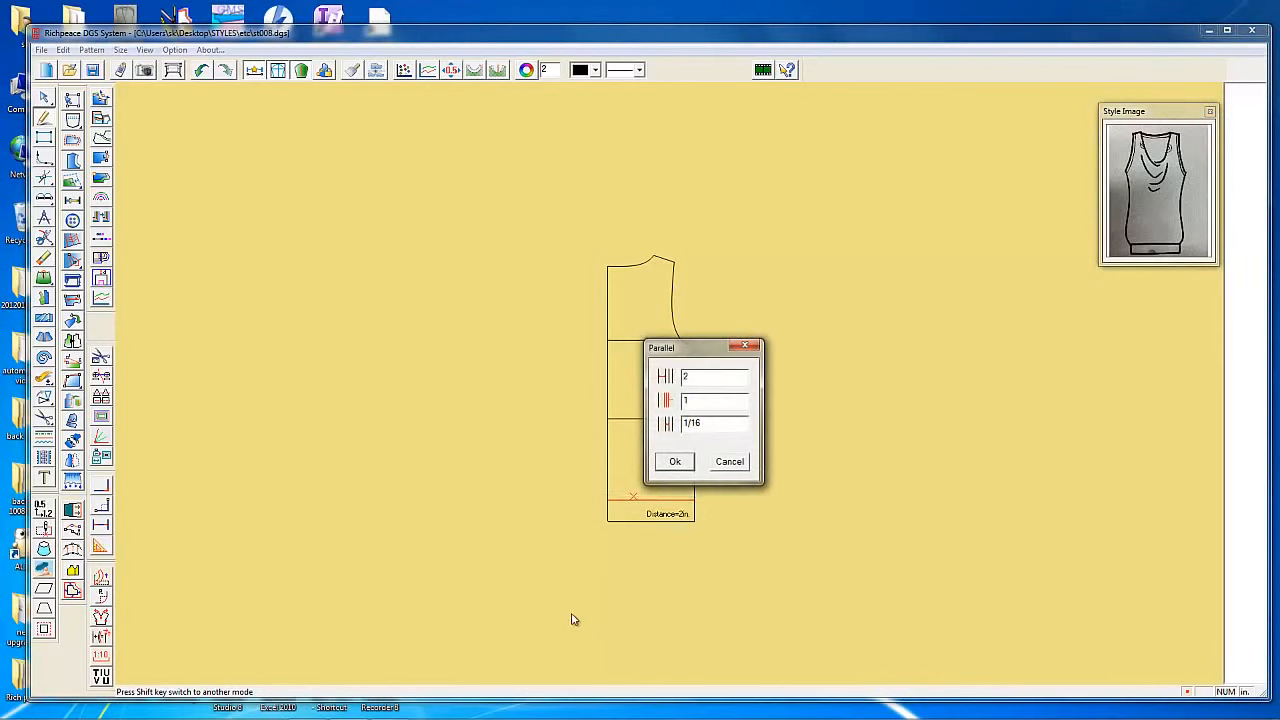
left_click(675, 461)
Split the side seam at the line above the hem and offset its lower segment 1/2 in inward
scroll(675, 368, "up", 2)
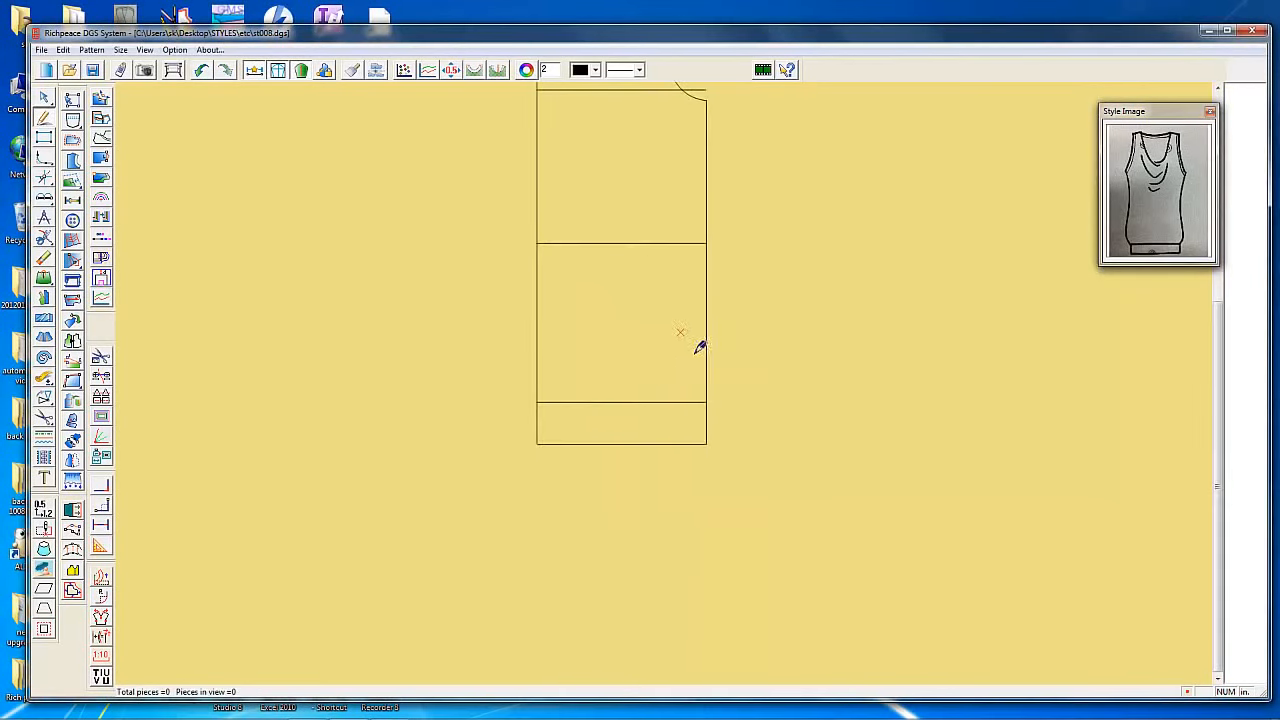
left_click_drag(698, 349, 737, 376)
left_click(723, 427)
left_click(710, 410)
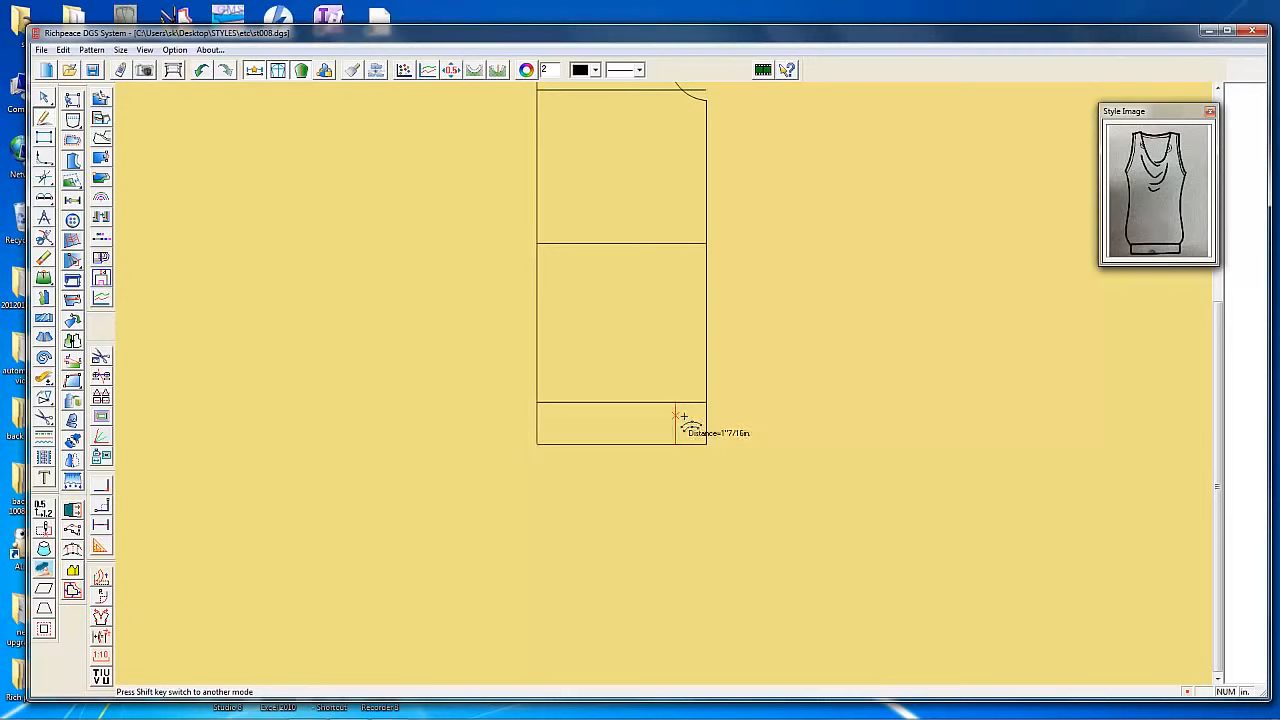
left_click(695, 420)
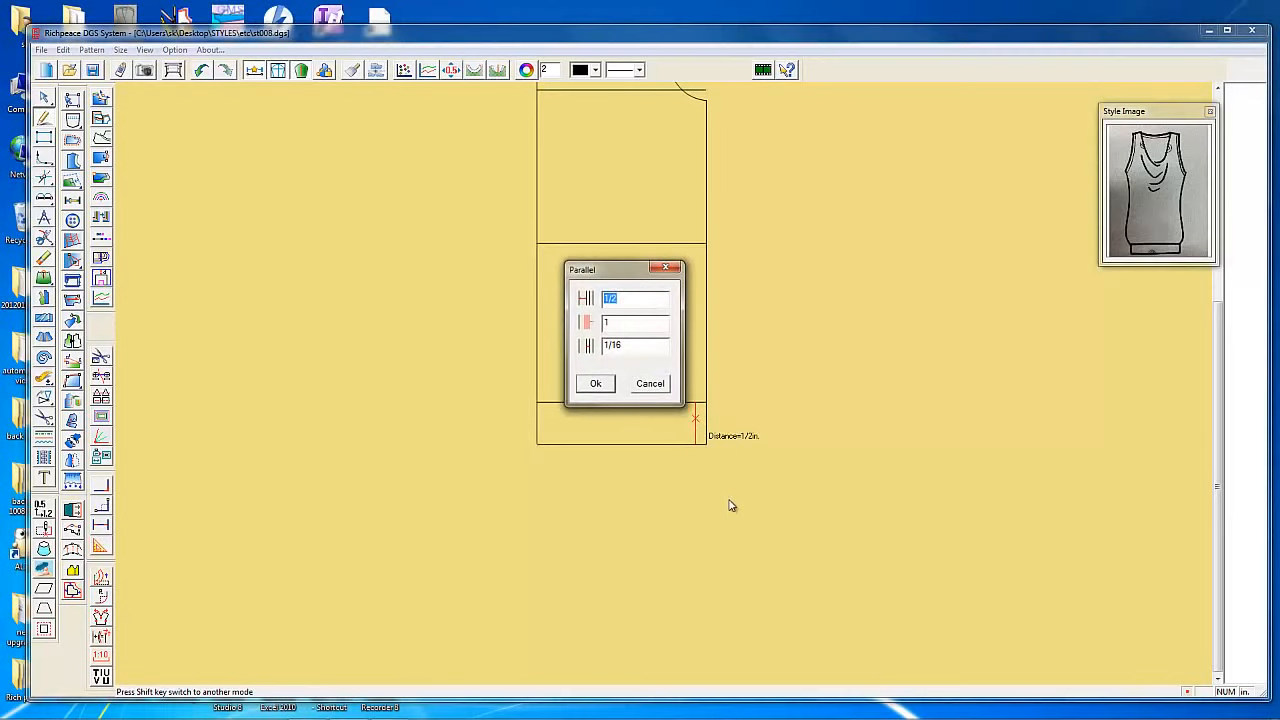
left_click(597, 384)
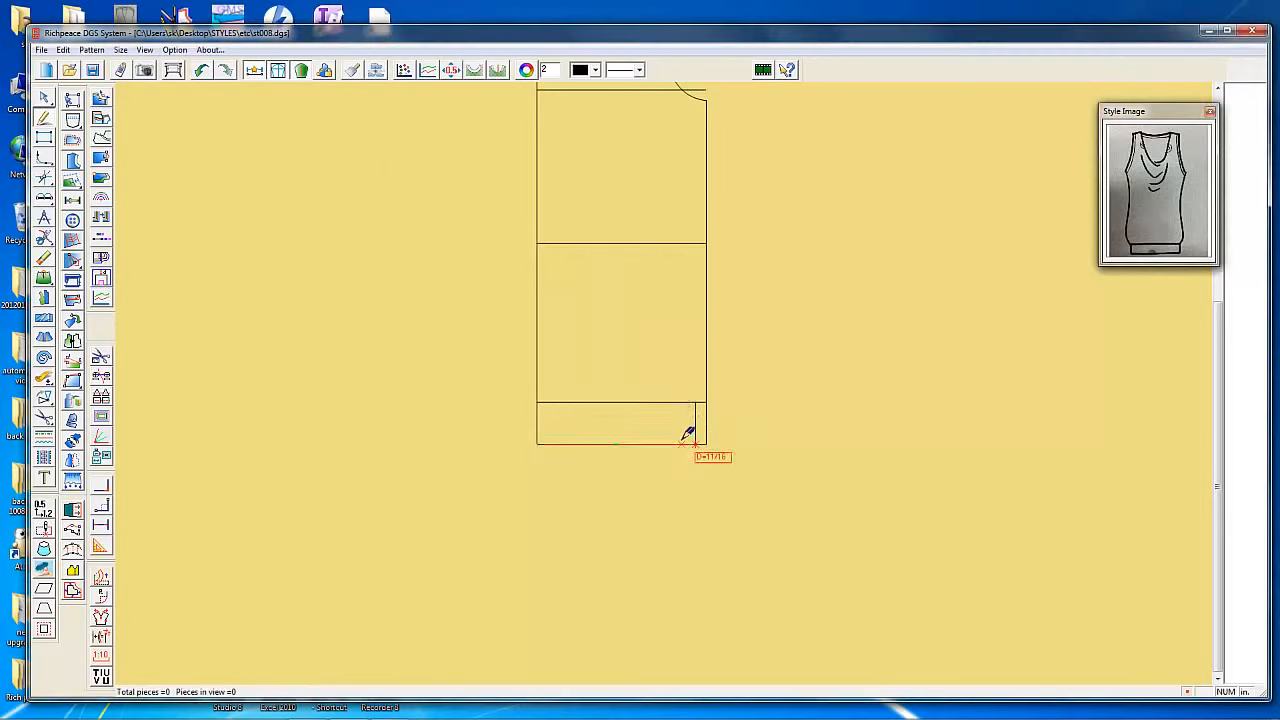
Erase the original side segment of the hem band and trim off the bottom line's stub beyond the inset side line
scroll(743, 354, "up", 2)
key("e")
left_click(711, 360)
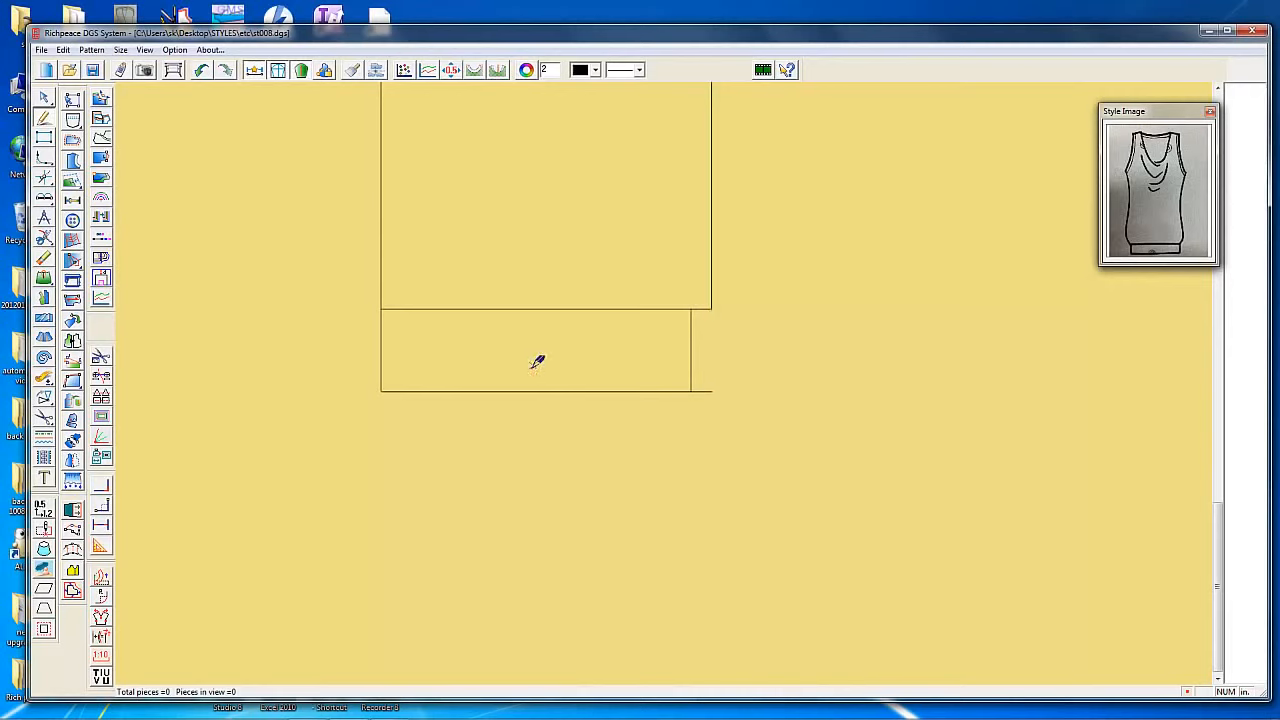
left_click(640, 366)
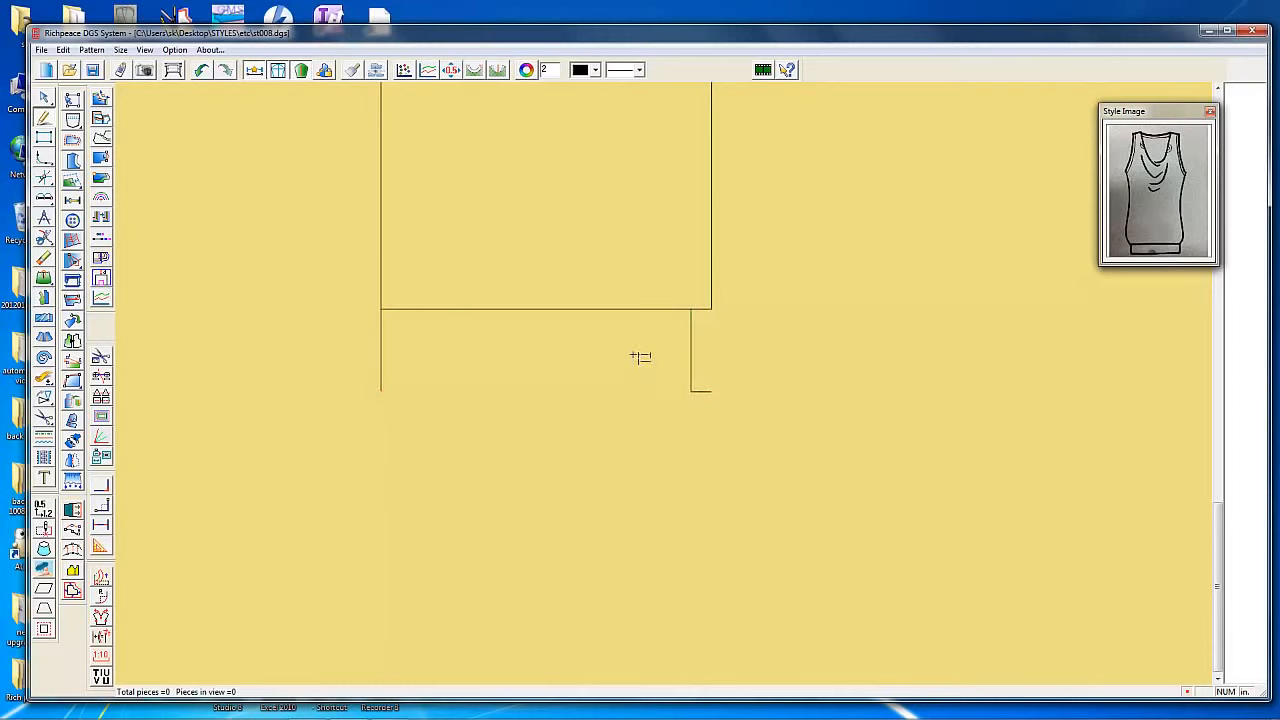
left_click(199, 72)
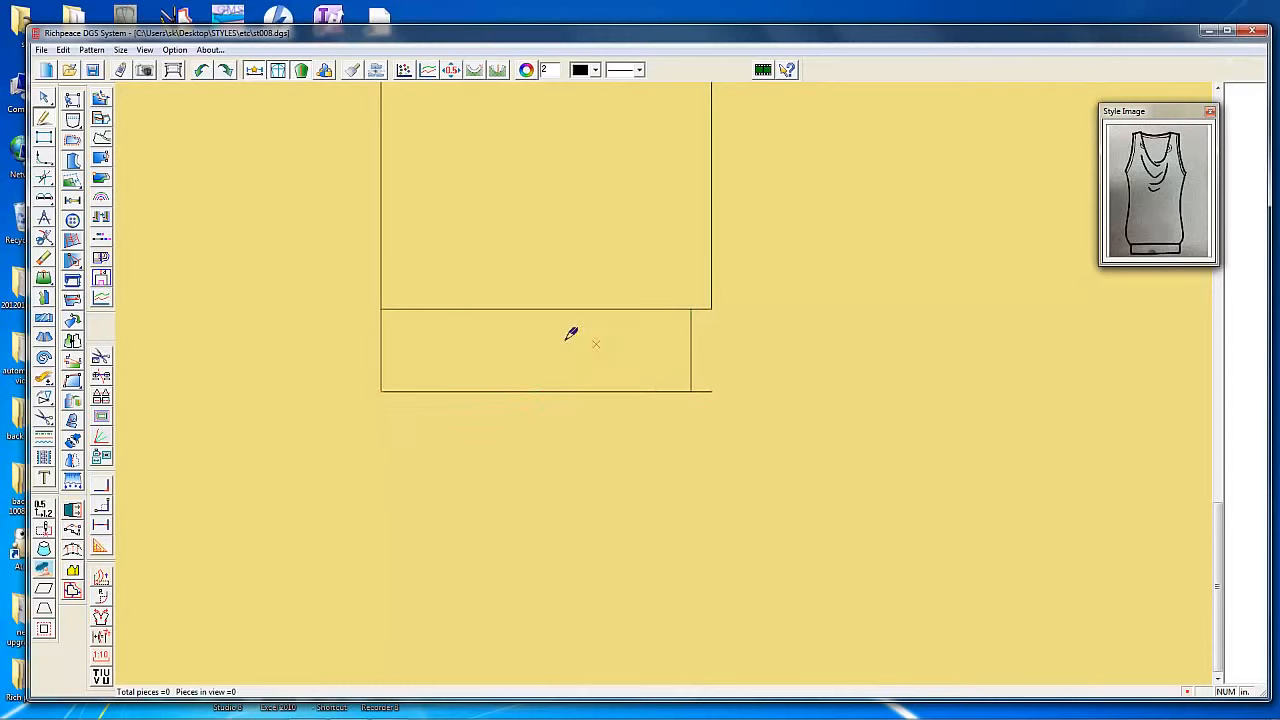
left_click(692, 393)
scroll(676, 378, "down", 3)
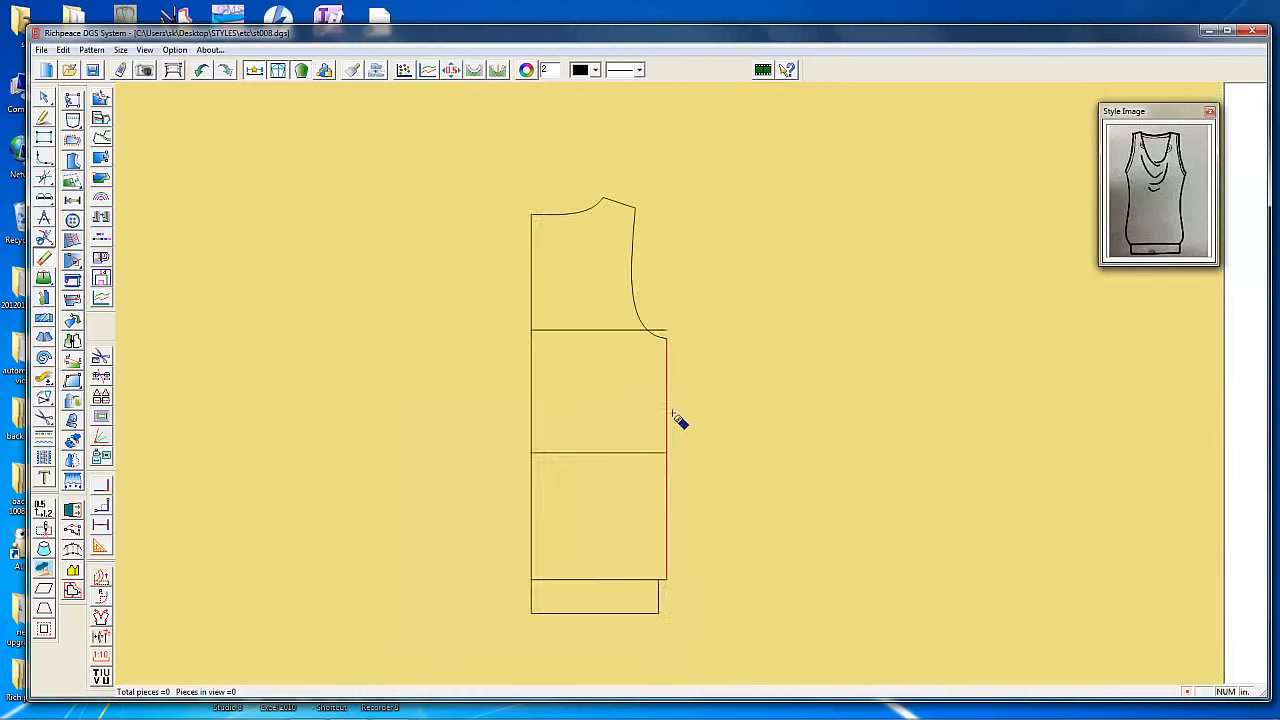
scroll(643, 626, "up", 4)
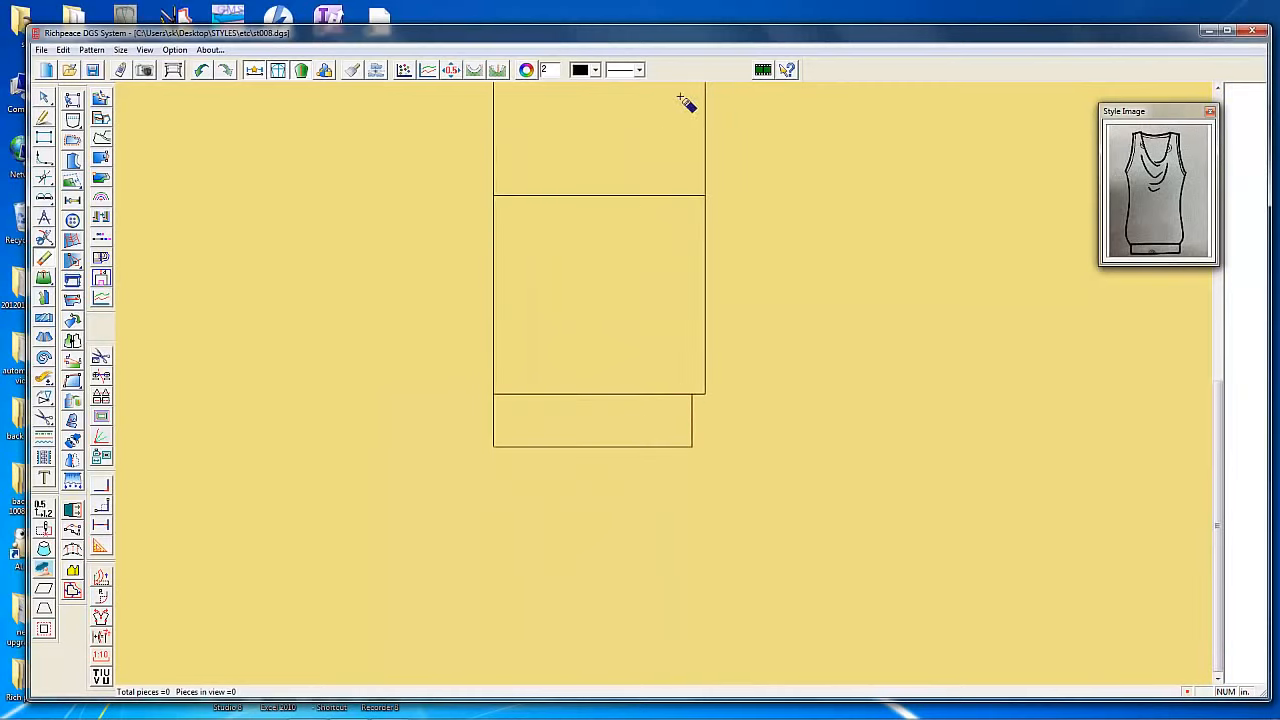
scroll(714, 137, "down", 2)
left_click(508, 592)
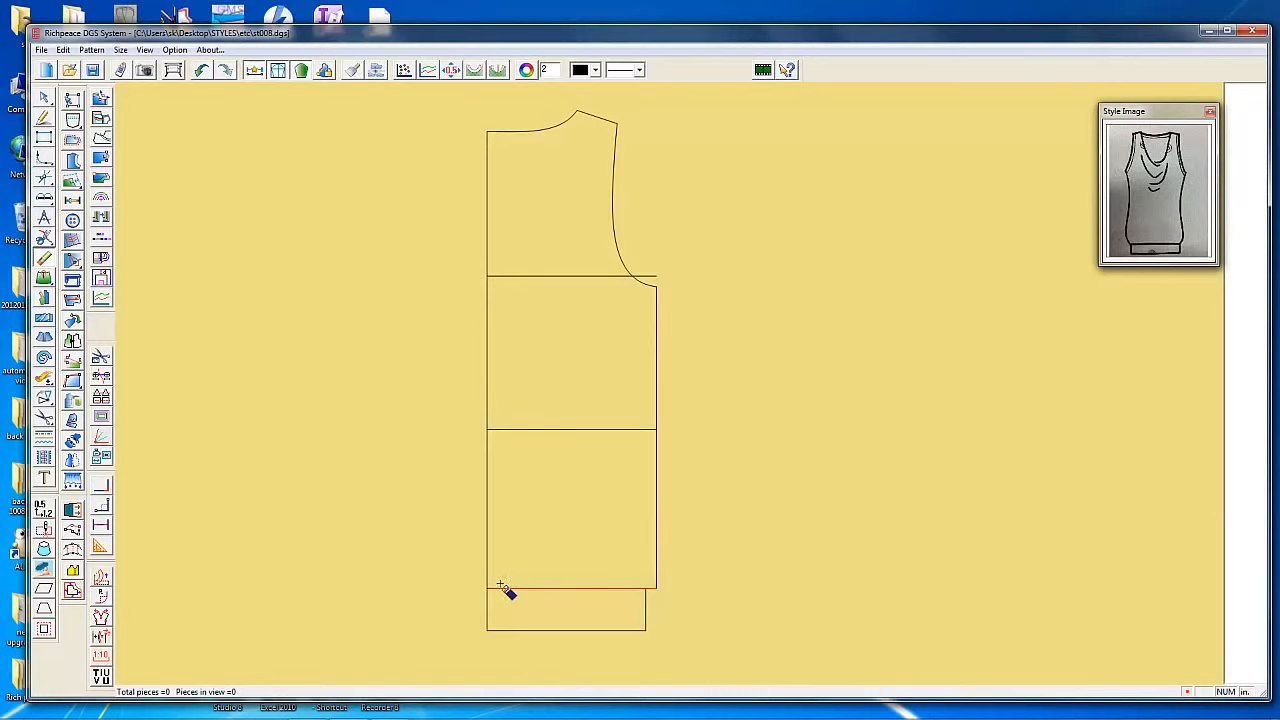
left_click(657, 579)
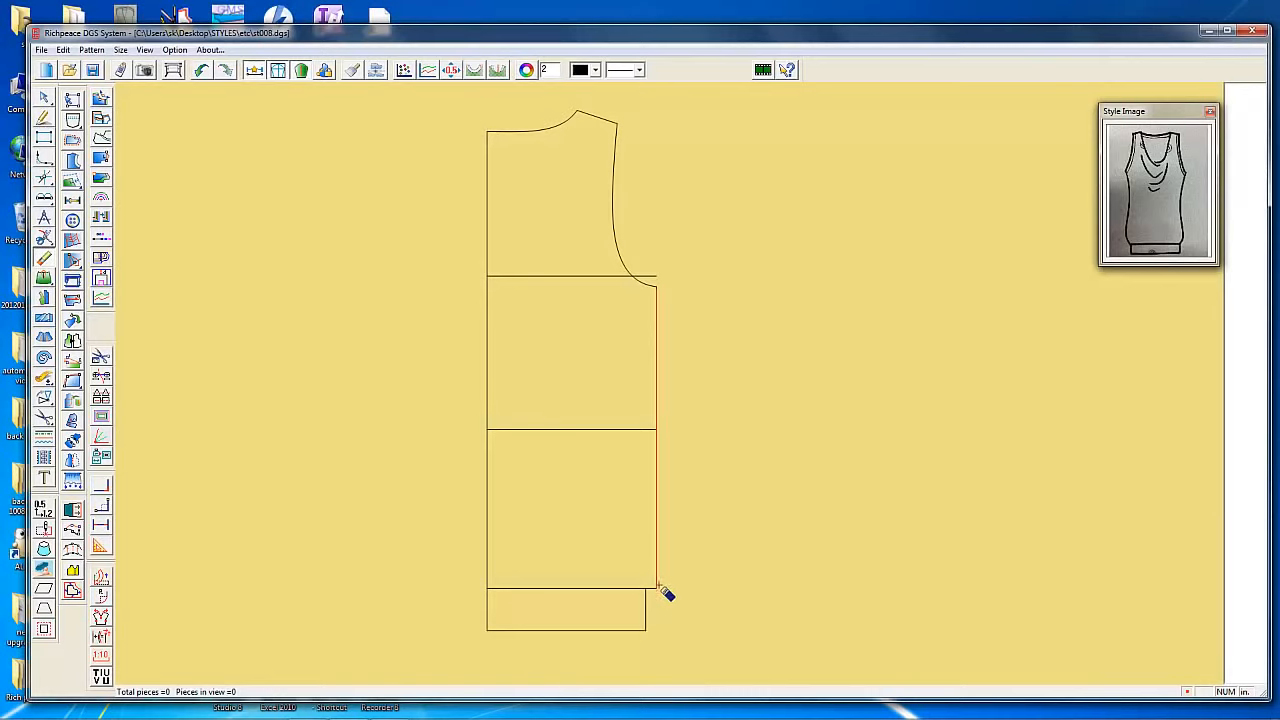
left_click(656, 590)
left_click(657, 587)
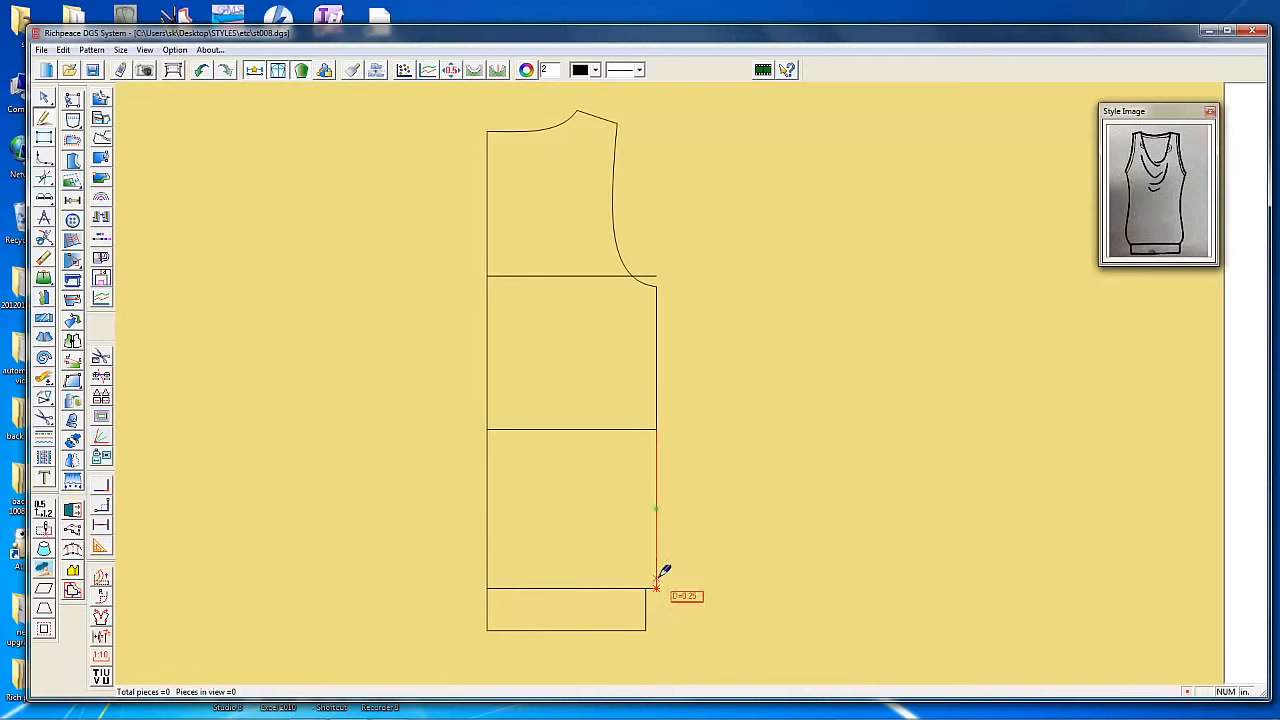
Draw a slightly curved bodice hem from the side seam 0.25 in above the band line to the band line's center back end
left_click(657, 578)
scroll(680, 575, "up", 3)
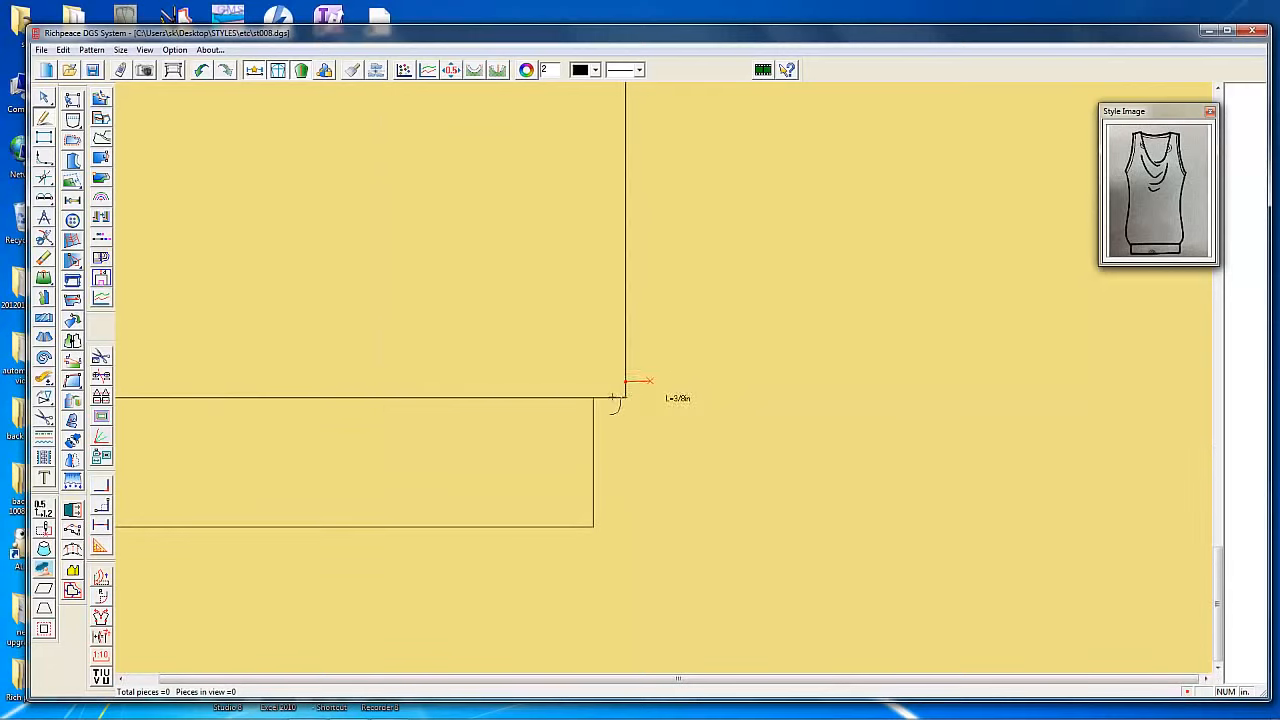
scroll(471, 392, "down", 3)
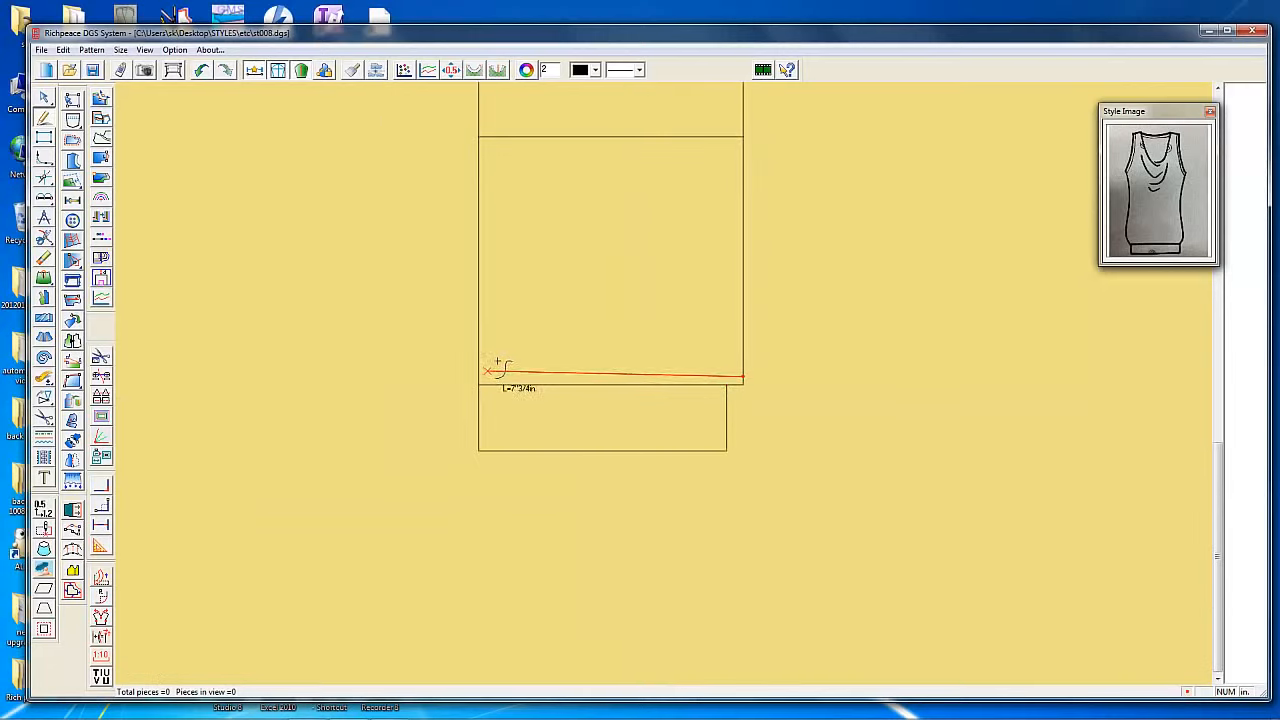
left_click(480, 385)
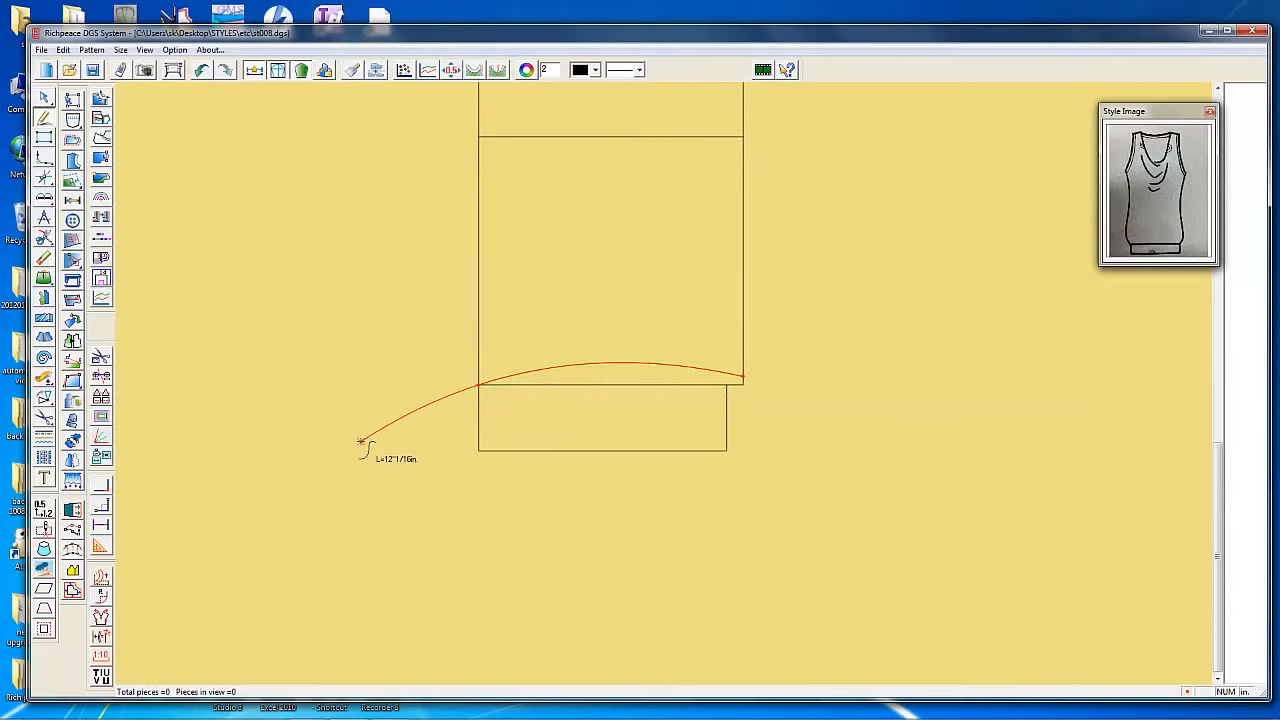
right_click(423, 417)
scroll(754, 331, "up", 2)
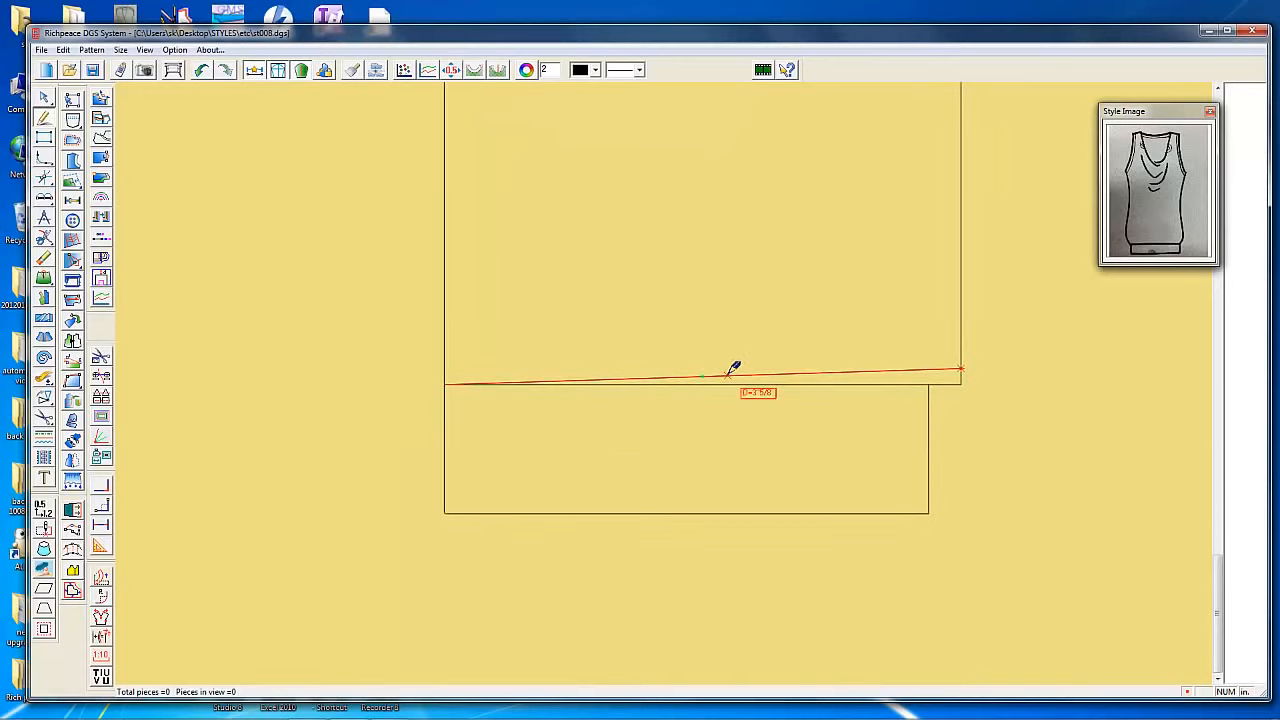
left_click(744, 379)
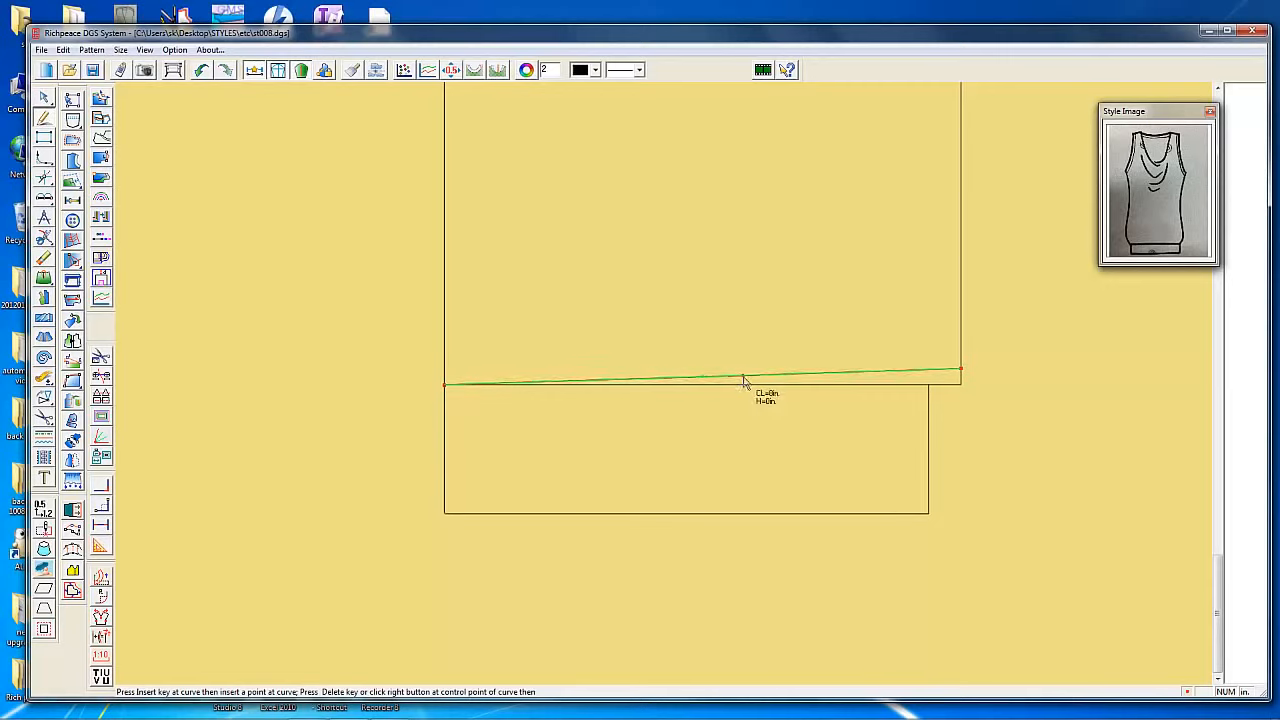
right_click(814, 451)
scroll(671, 369, "down", 3)
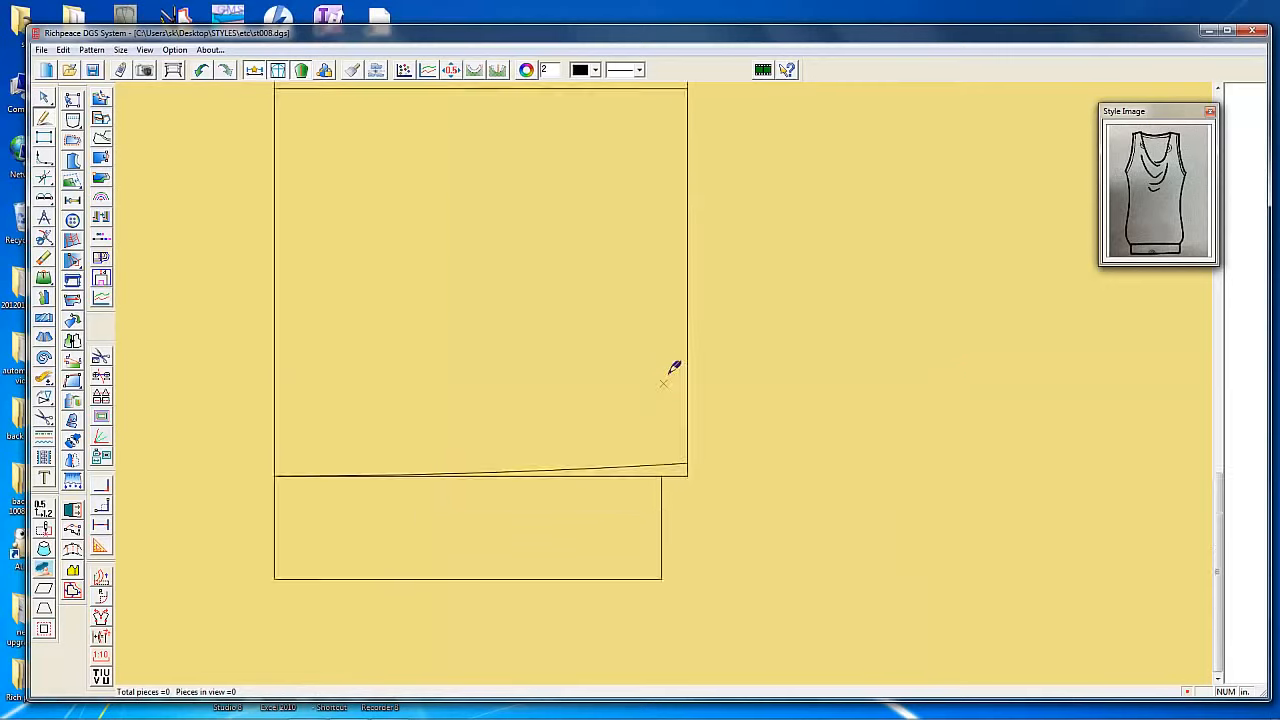
Draw a new side seam curve from the underarm point through a waistline point 3/4 in inside the old seam to the curved hem's end
scroll(646, 353, "down", 1)
scroll(663, 366, "up", 3)
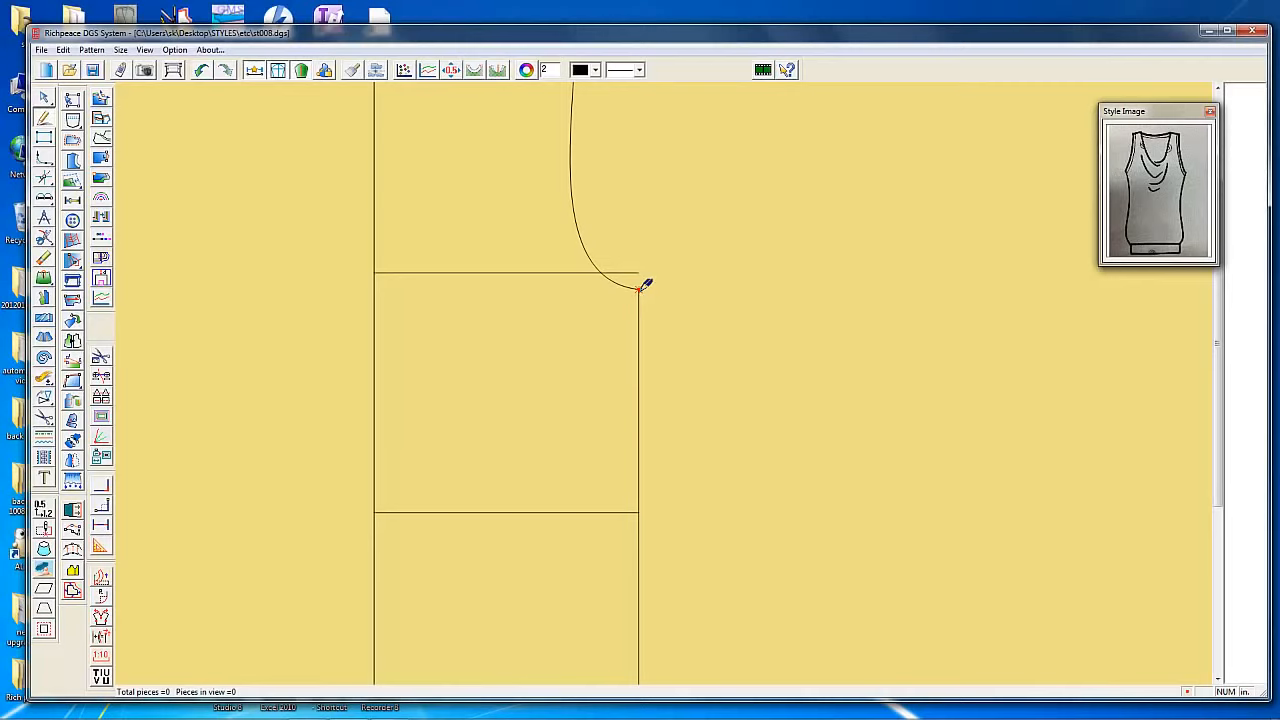
left_click(638, 291)
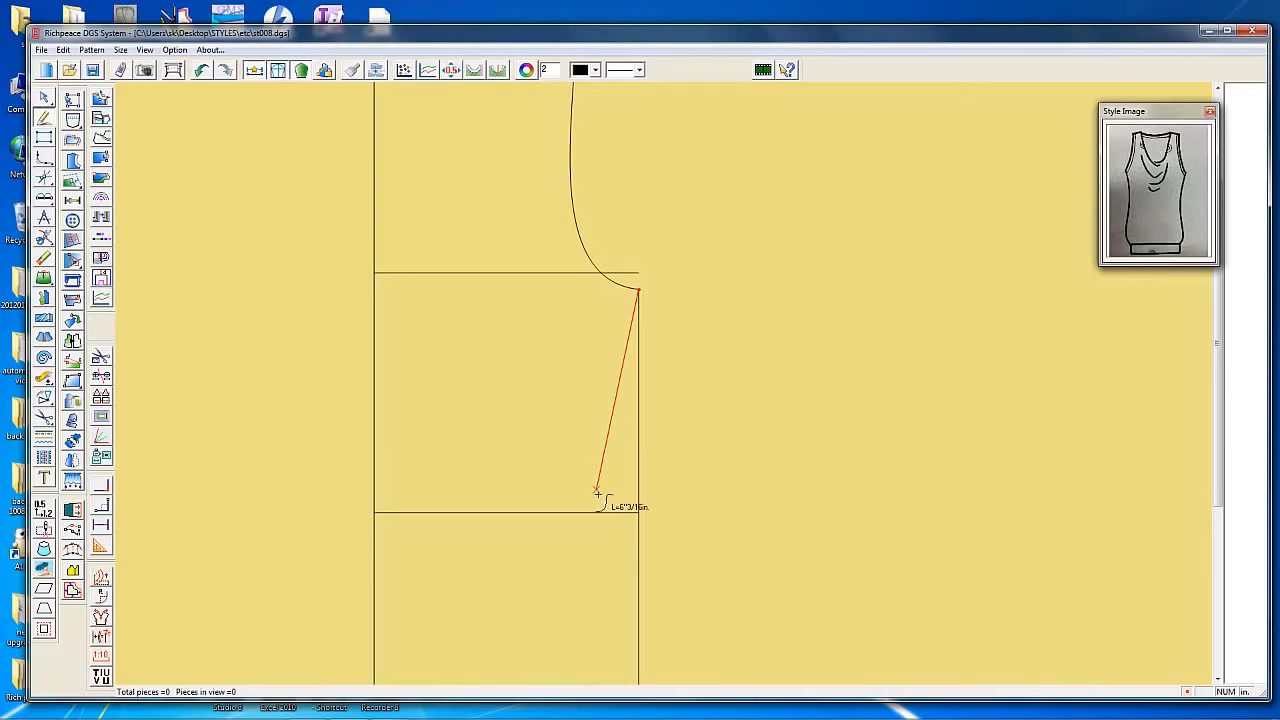
left_click(614, 514)
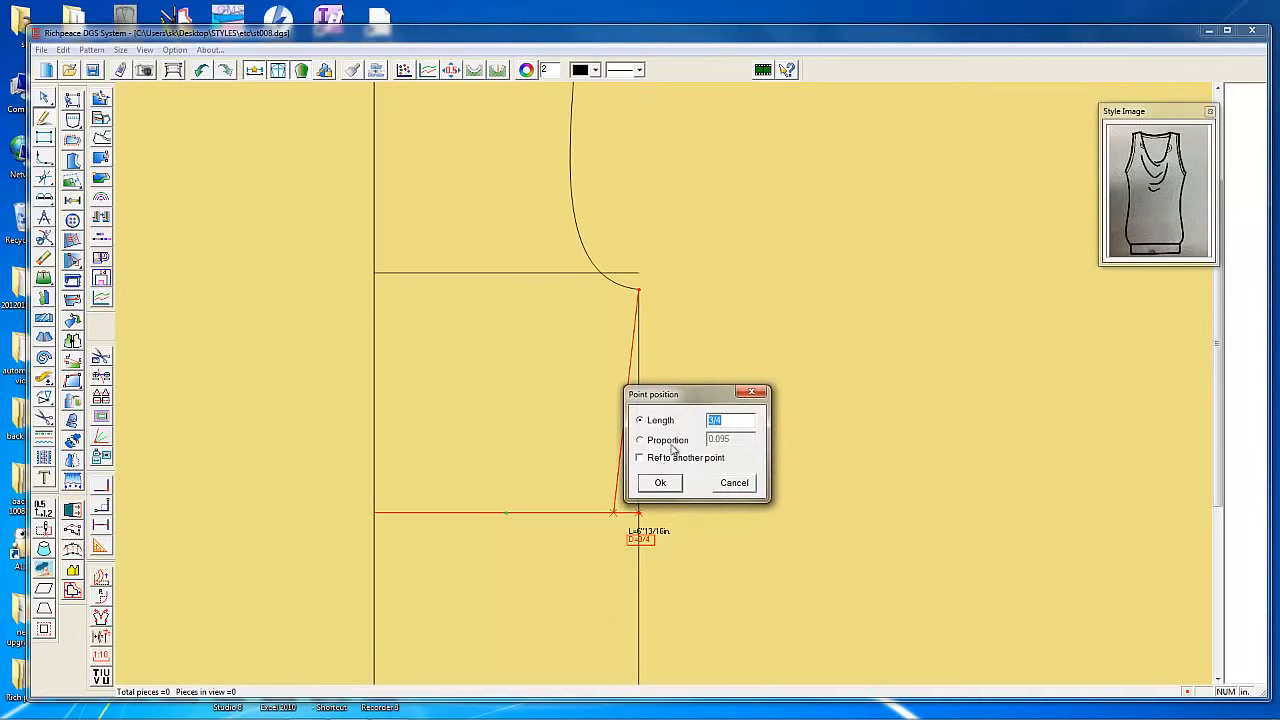
left_click_drag(697, 398, 837, 361)
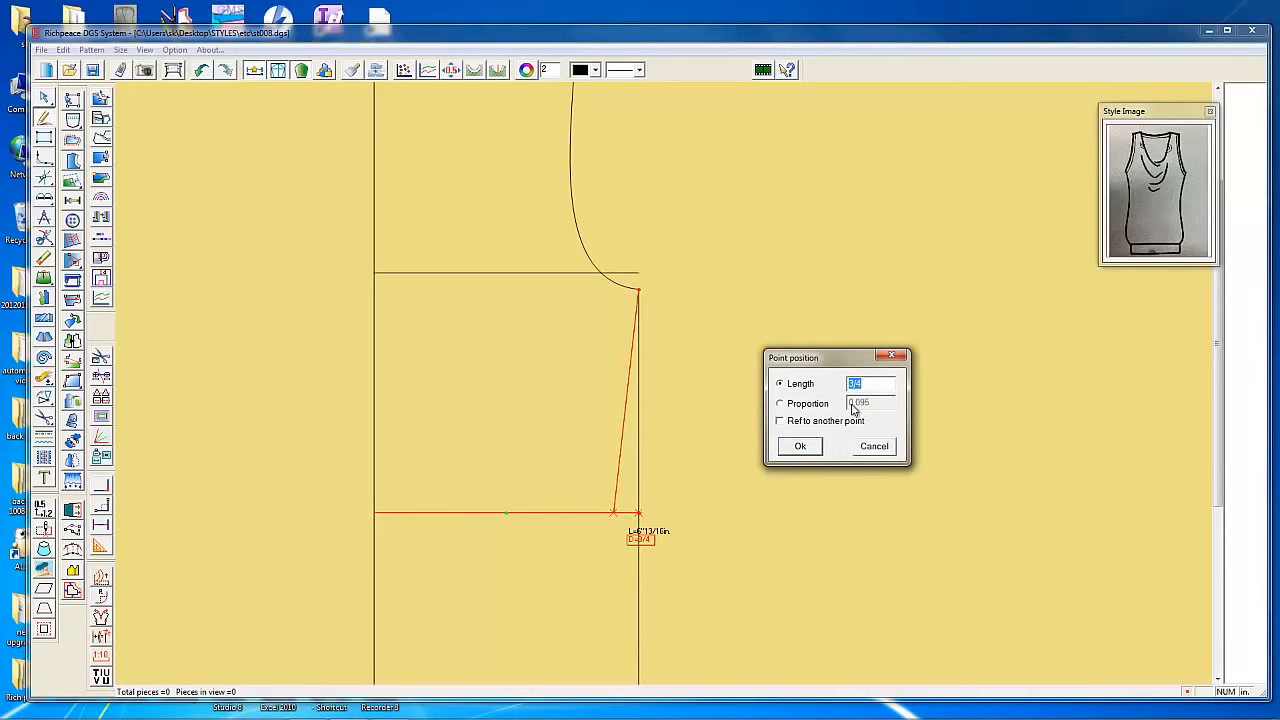
left_click(790, 452)
scroll(660, 364, "down", 5)
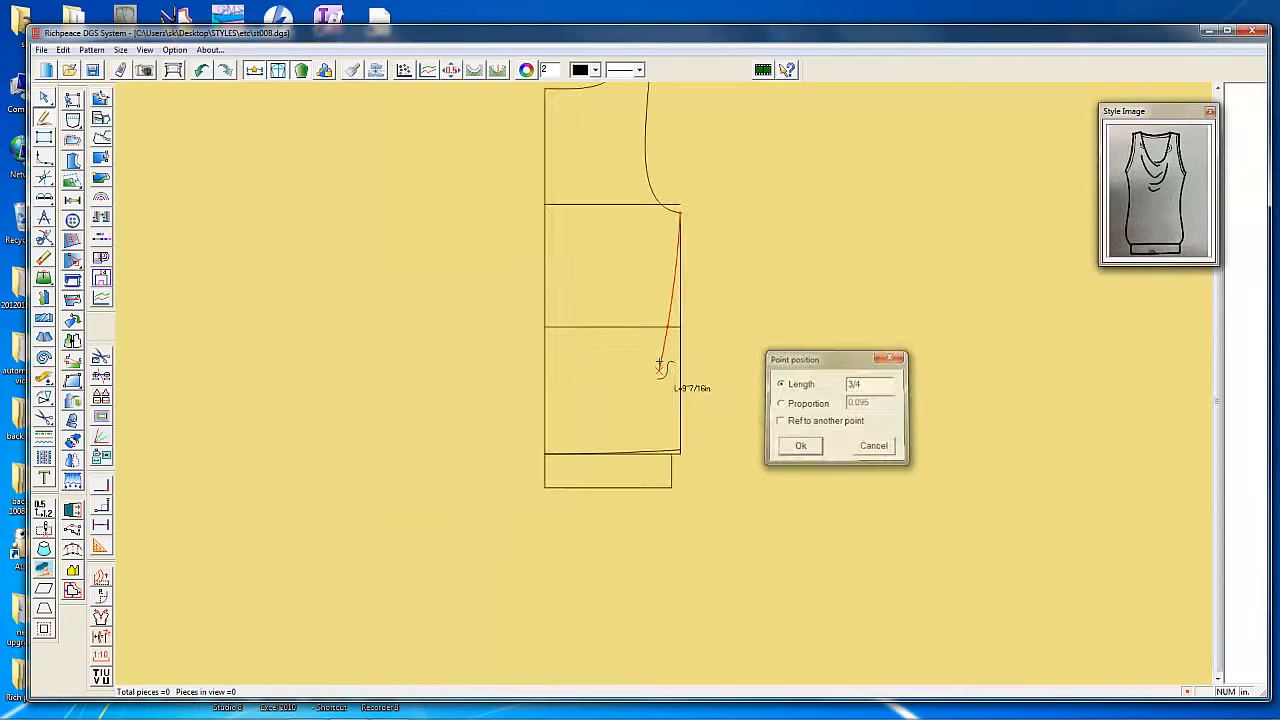
scroll(672, 404, "up", 2)
scroll(662, 385, "up", 1)
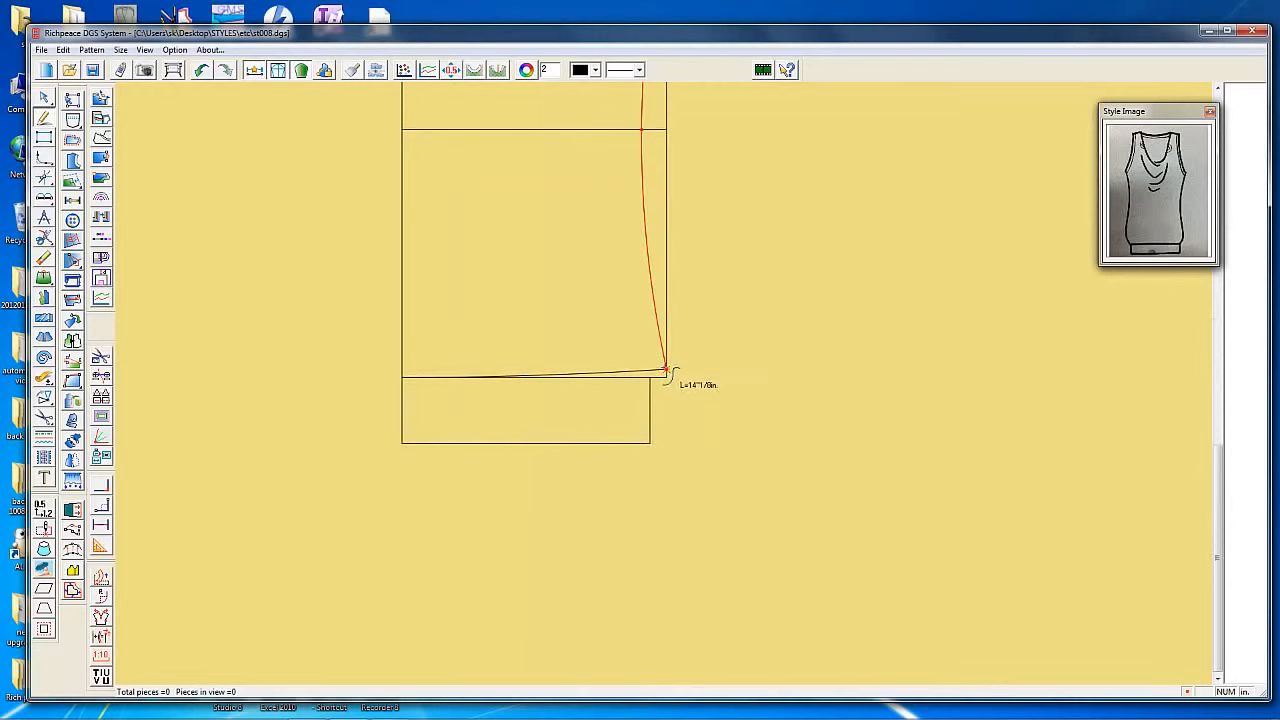
left_click(666, 369)
right_click(746, 409)
Refine the new side seam by adding control points above and below the waist and moving them to give a smooth fitted waist shape
scroll(686, 367, "down", 2)
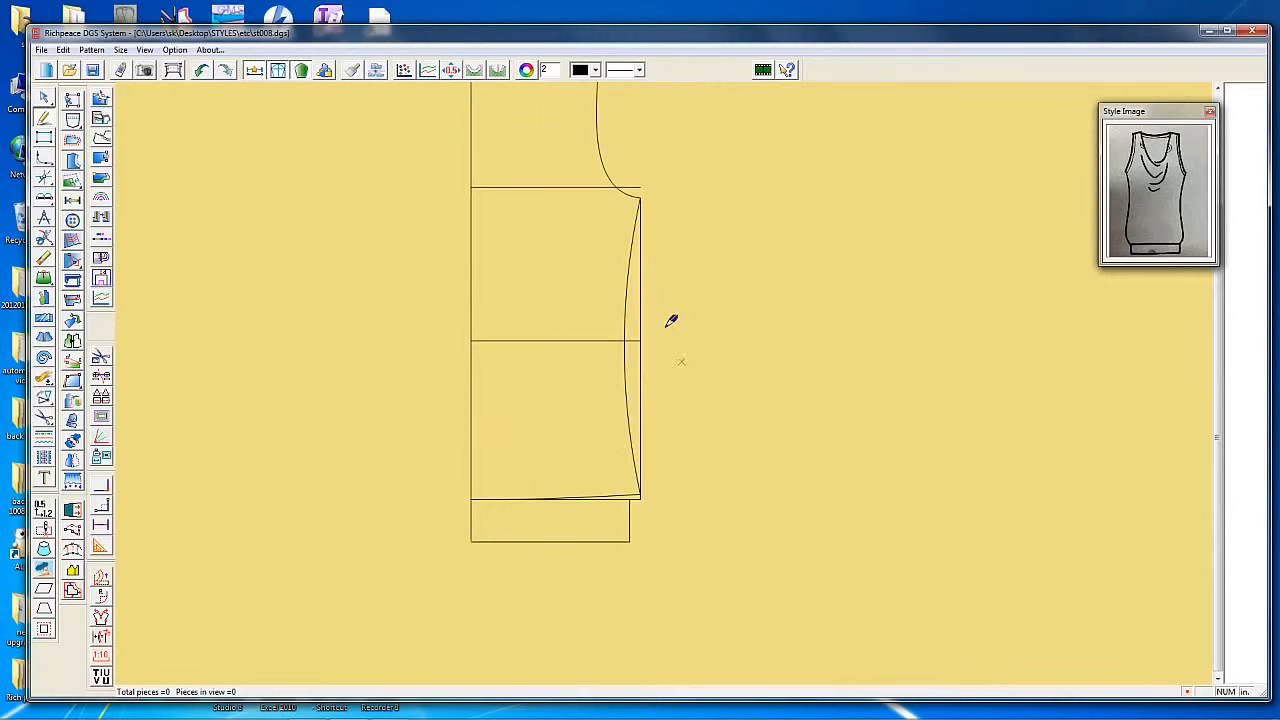
left_click(631, 270)
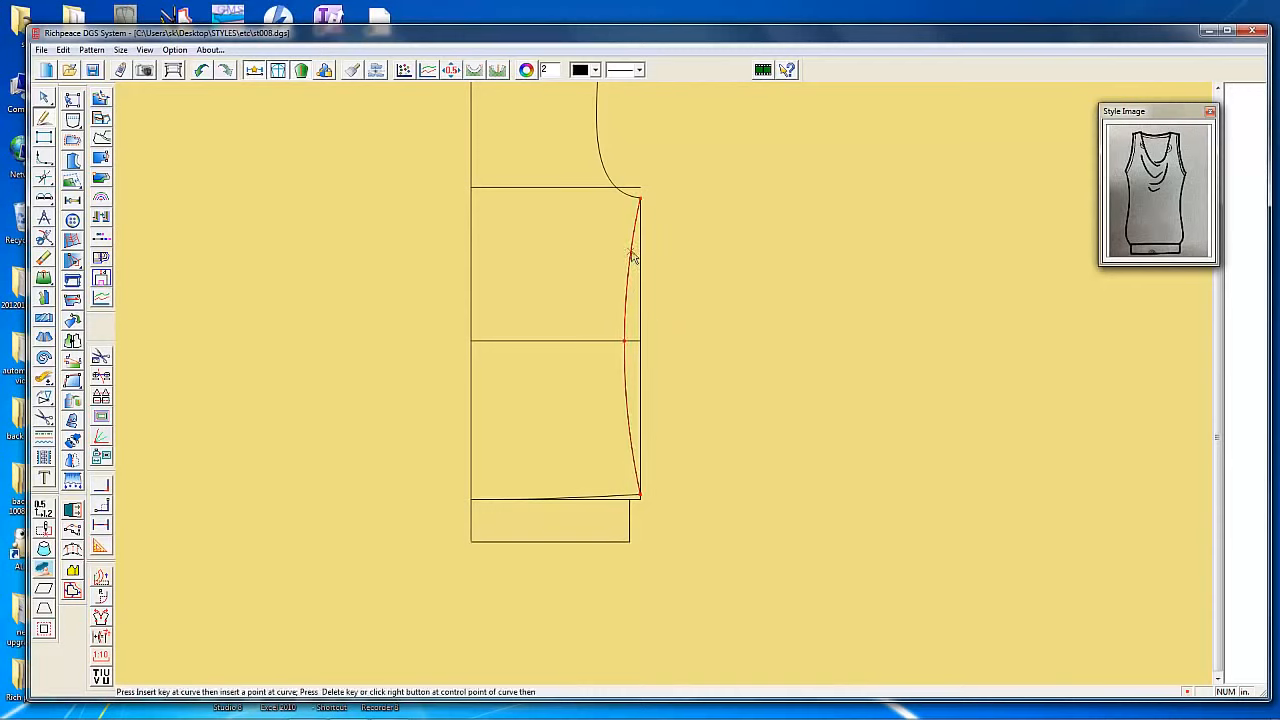
left_click(631, 252)
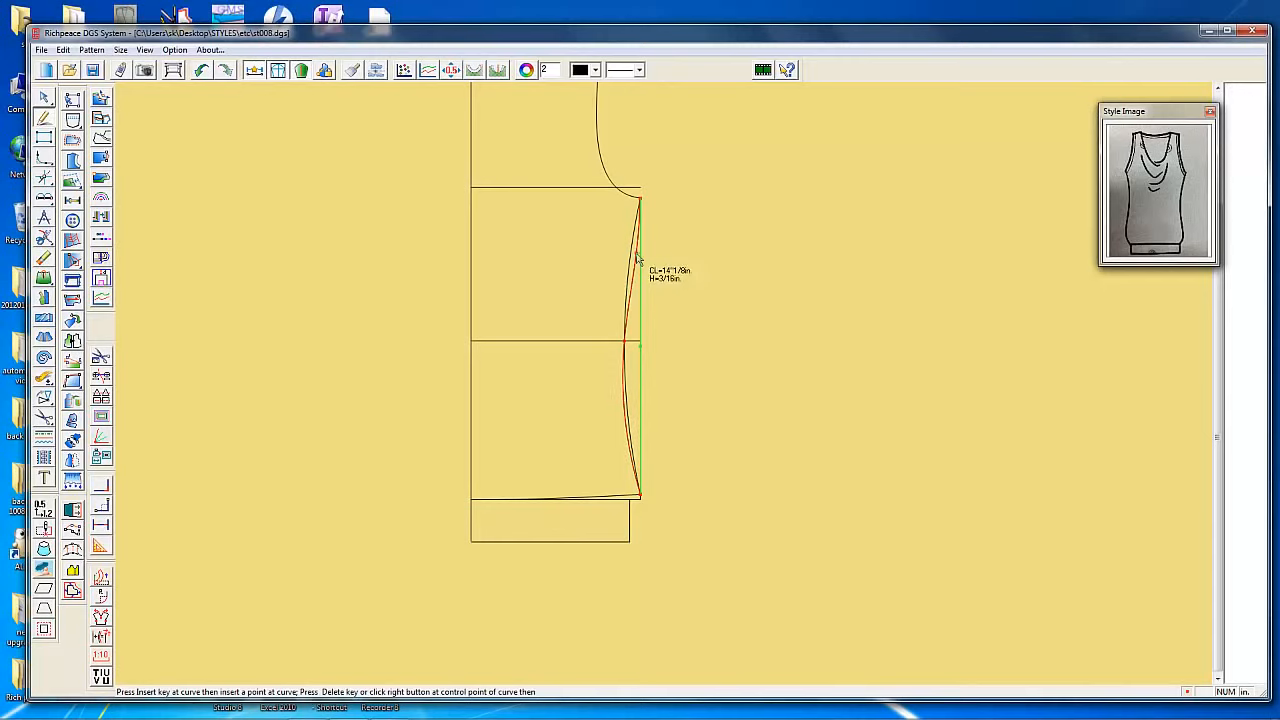
left_click(637, 258)
left_click(623, 371)
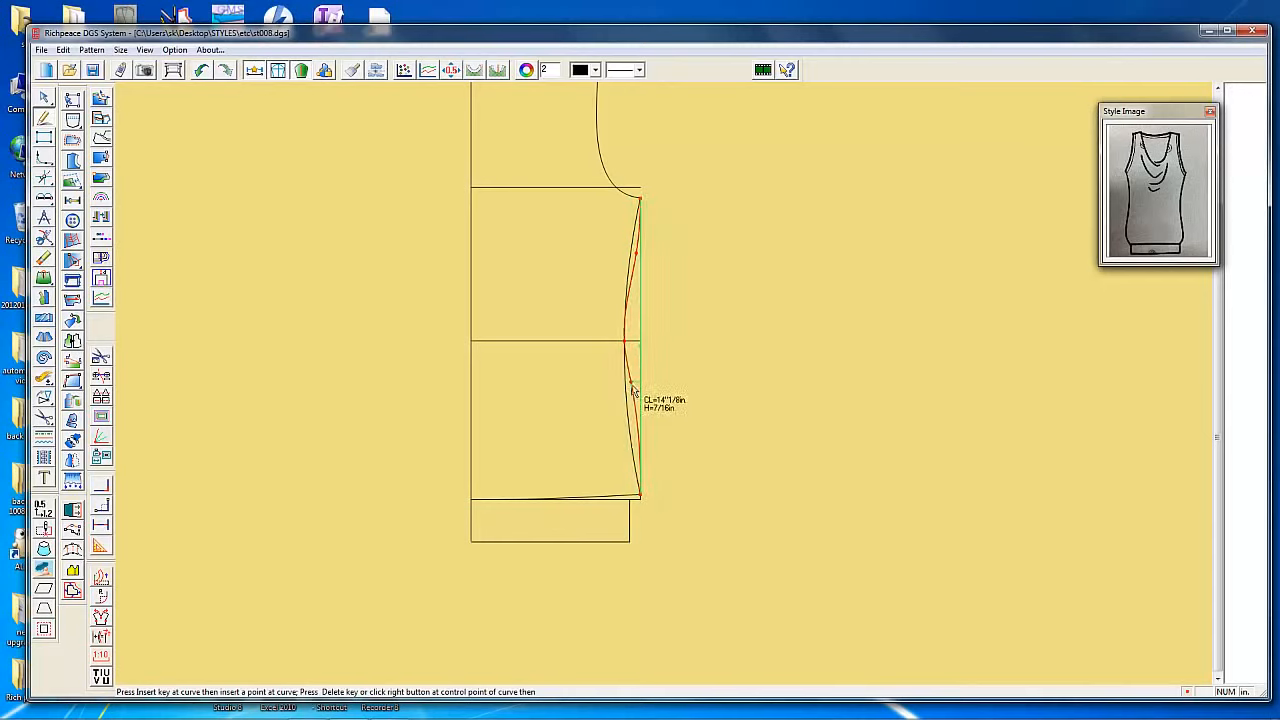
left_click(634, 389)
right_click(654, 430)
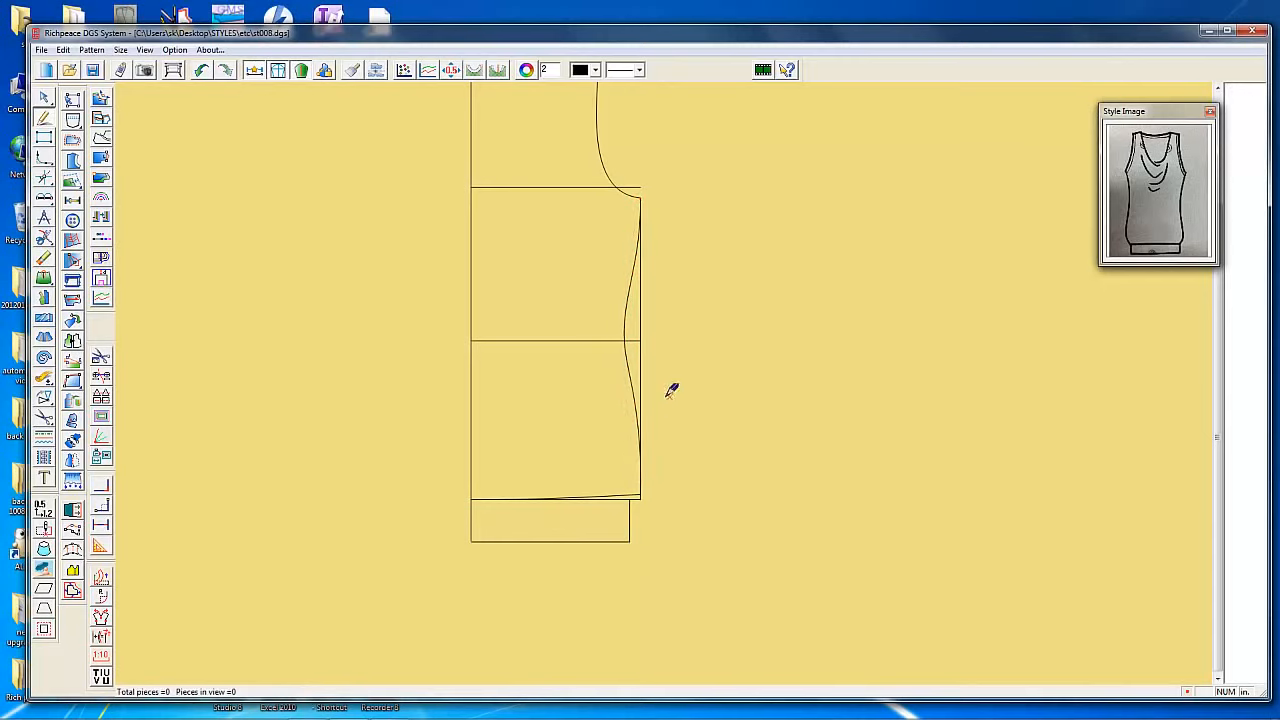
left_click(633, 405)
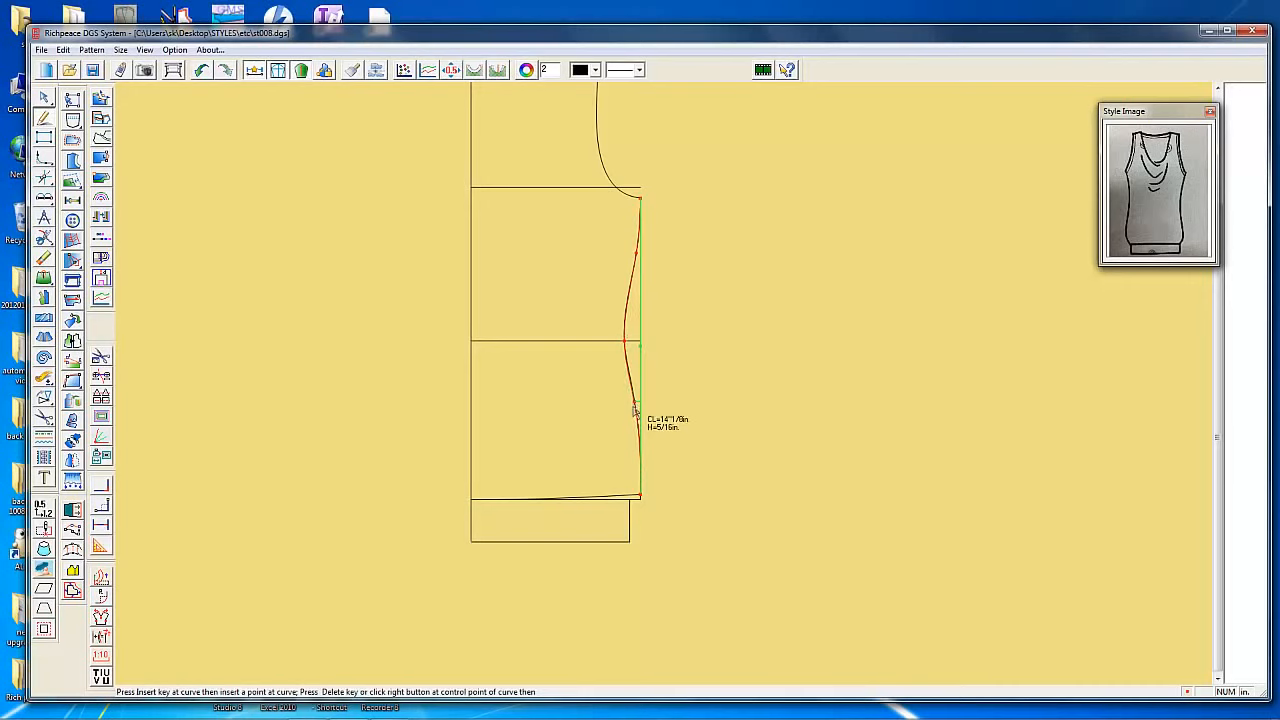
left_click(636, 410)
right_click(650, 378)
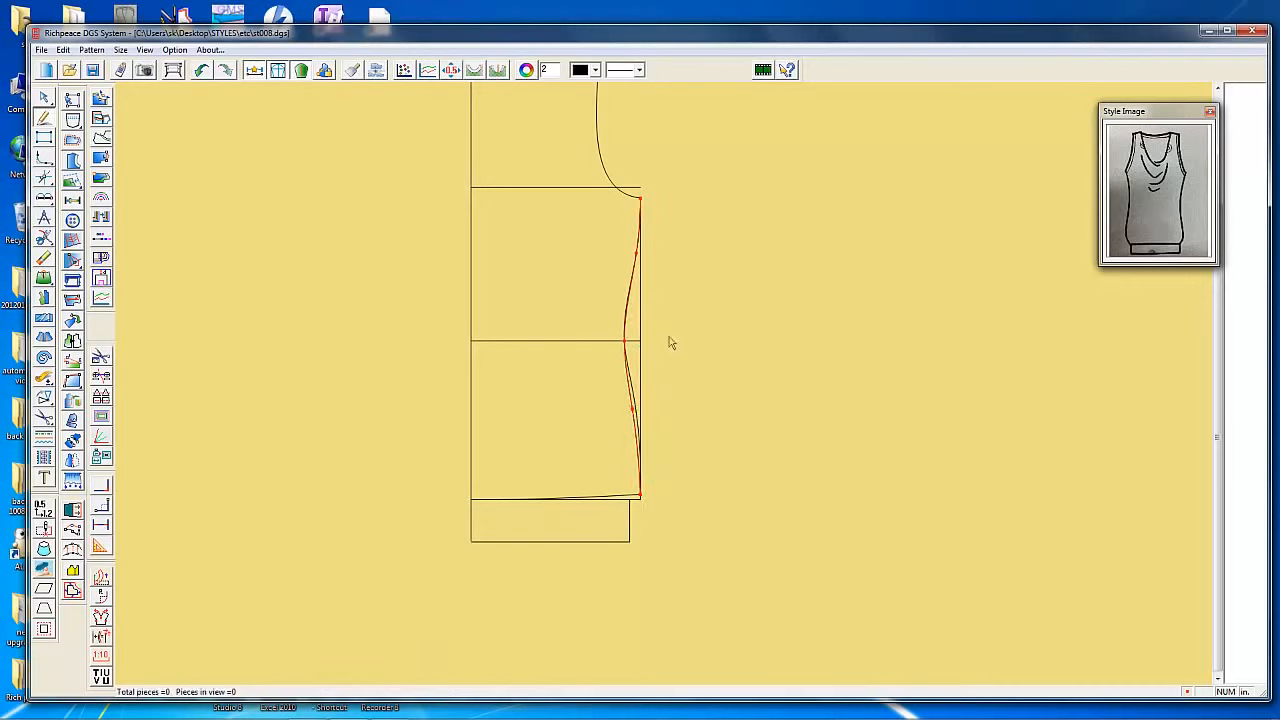
right_click(669, 325)
Erase the original straight side seam outside the shaped one
scroll(659, 345, "down", 4)
scroll(645, 383, "up", 6)
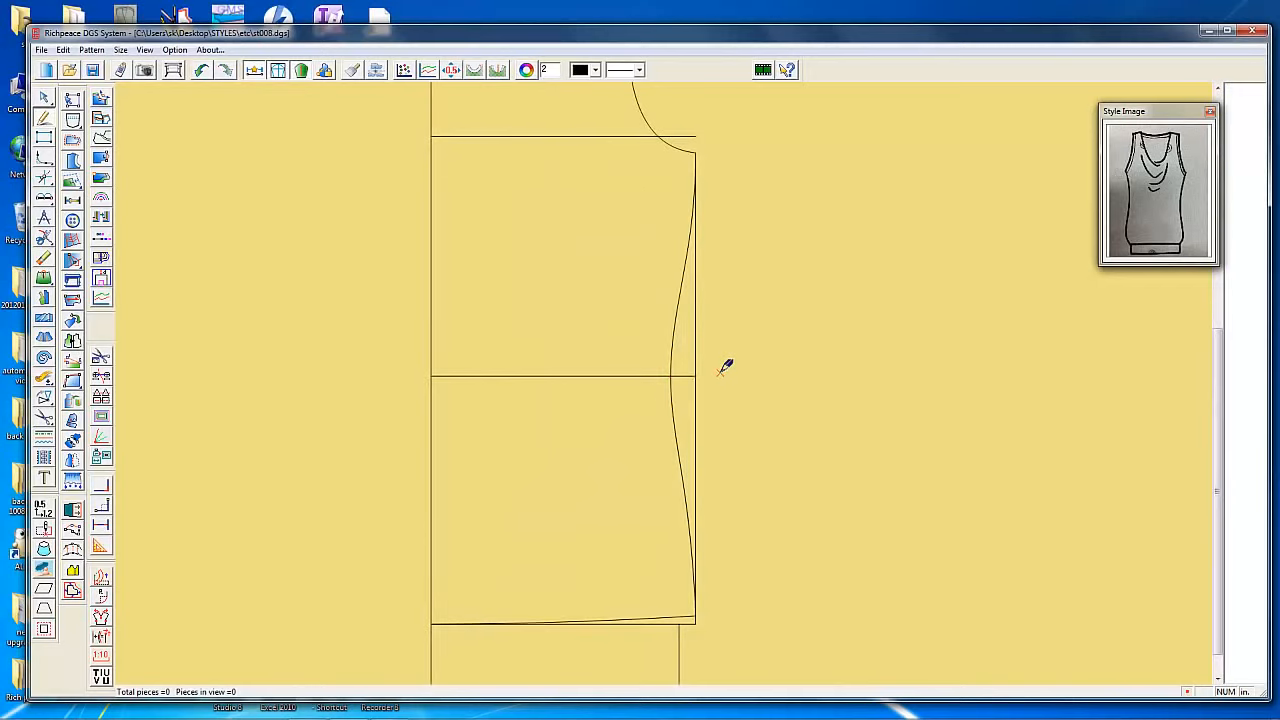
key("e")
left_click(704, 350)
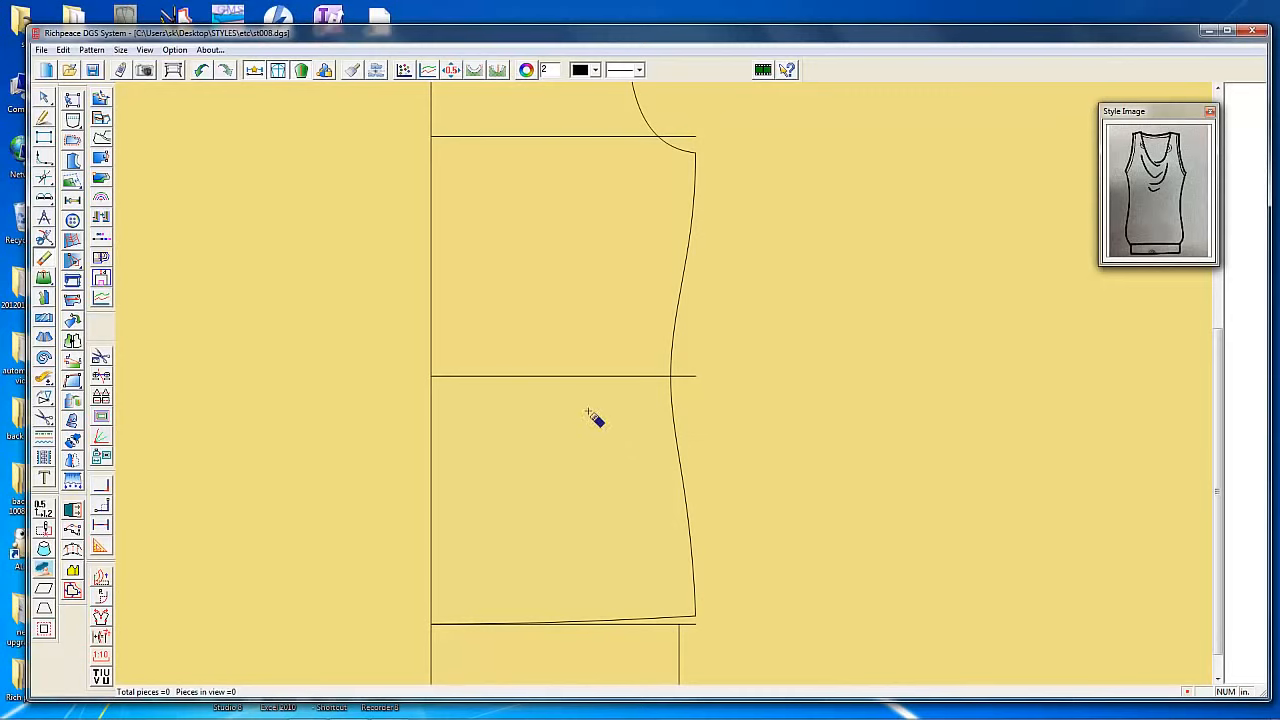
Split the waistline at the shaped side seam and erase its stub beyond the seam
key("f")
right_click_drag(522, 329, 556, 410)
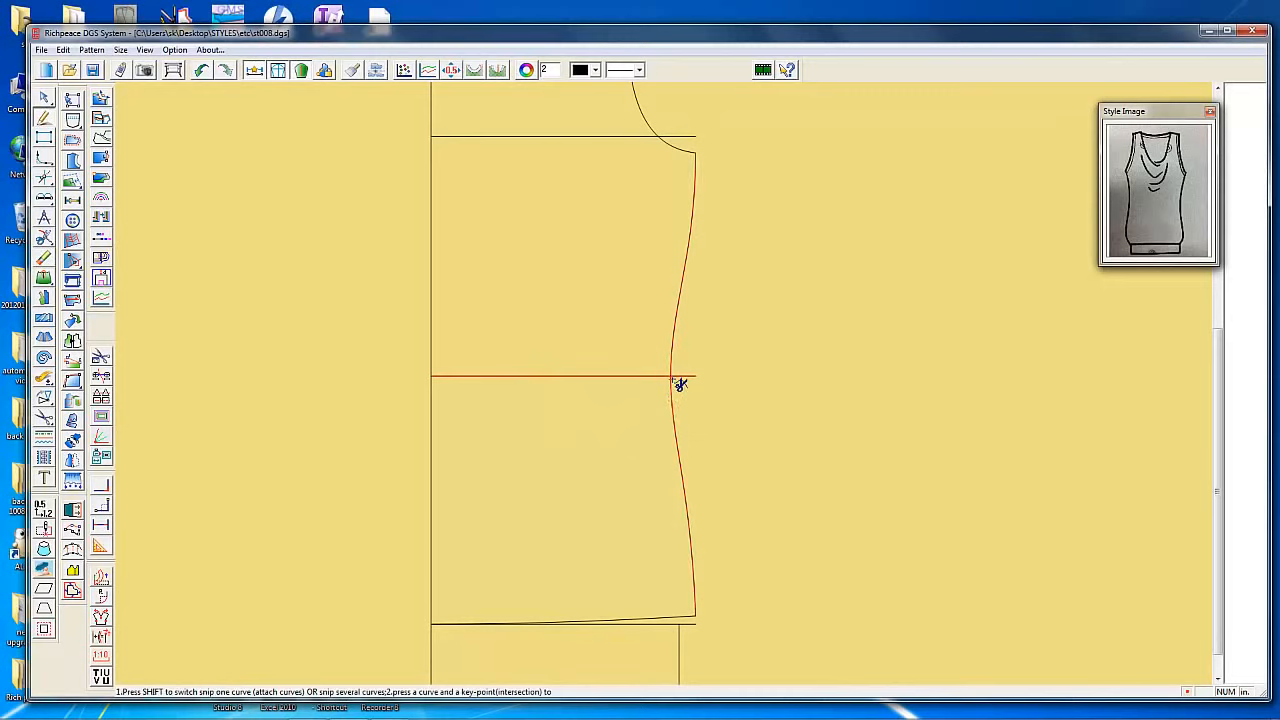
left_click(679, 381)
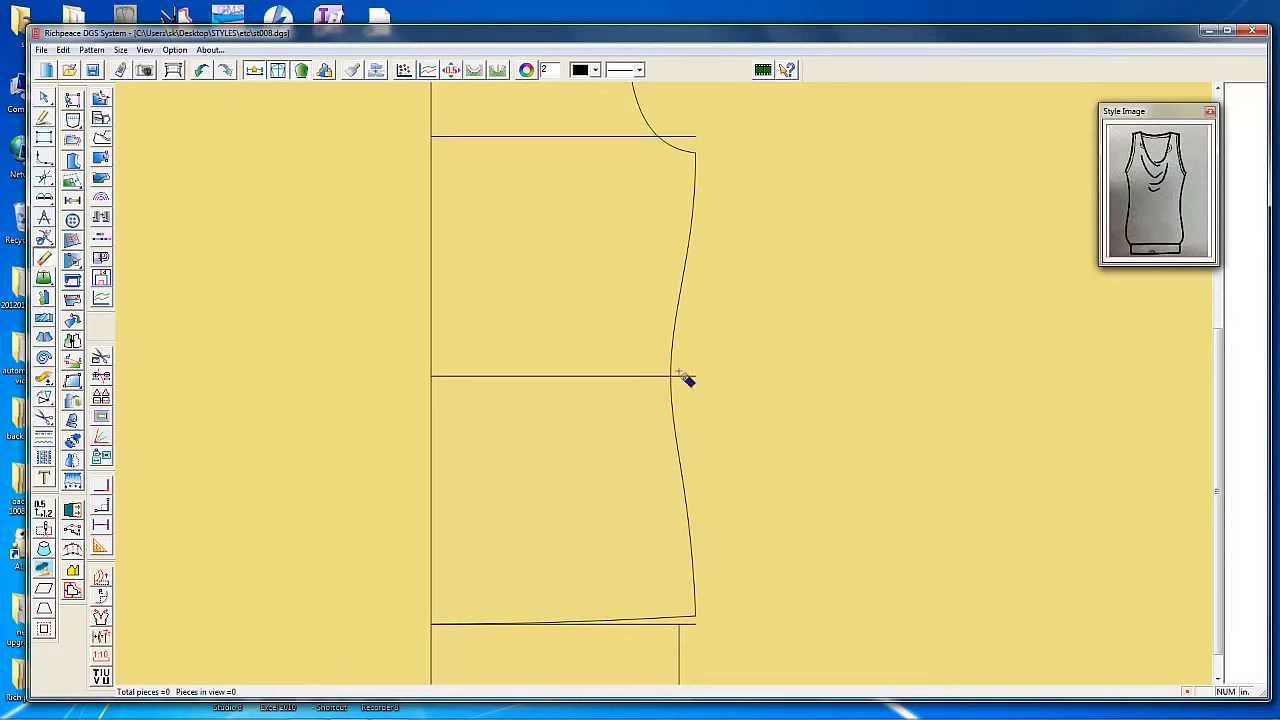
left_click(689, 378)
Add one line parallel to the shoulder line, 1 in below it
scroll(660, 373, "down", 3)
scroll(661, 377, "up", 2)
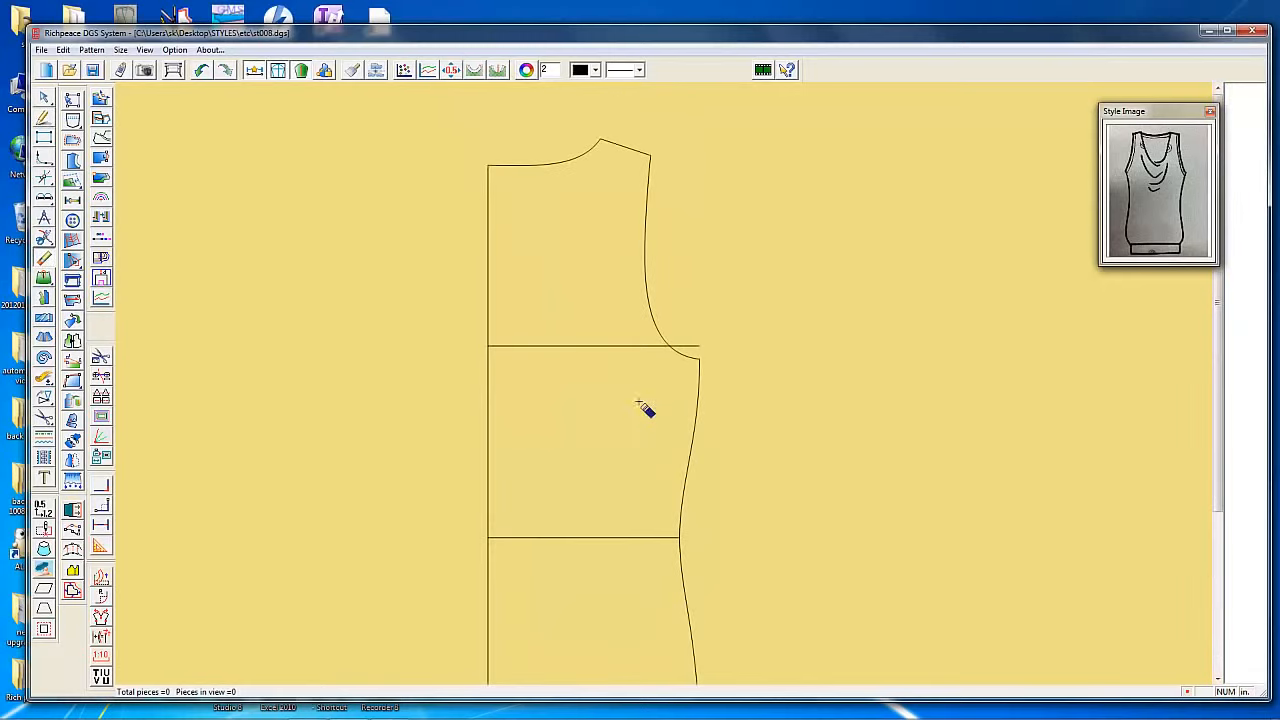
scroll(640, 402, "down", 2)
scroll(671, 386, "down", 2)
scroll(675, 386, "up", 1)
scroll(676, 390, "down", 1)
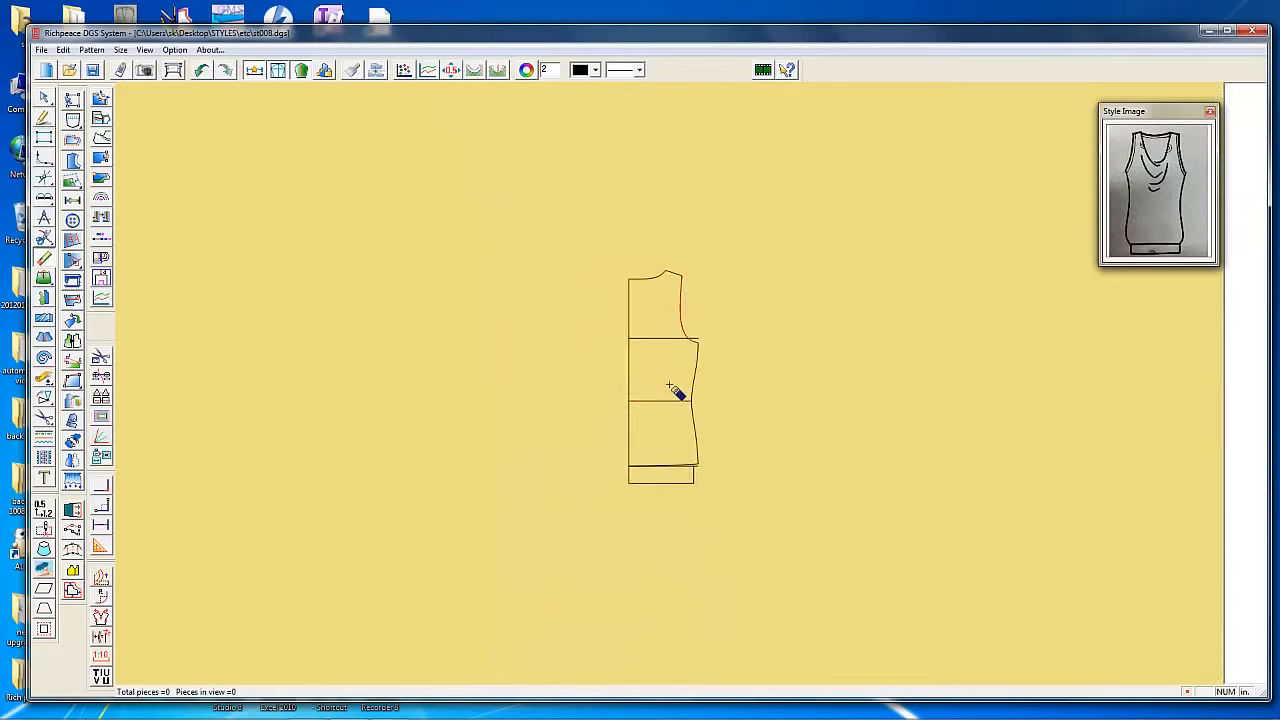
scroll(669, 387, "up", 2)
key("f")
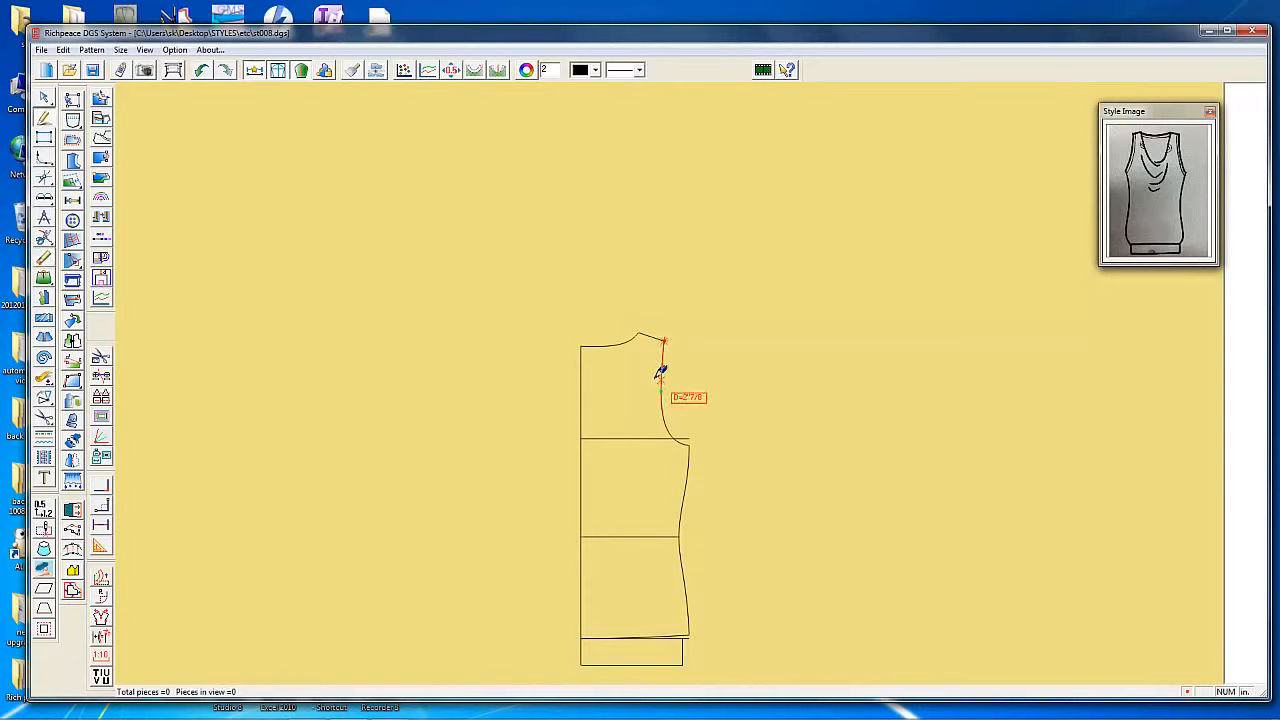
scroll(654, 360, "up", 2)
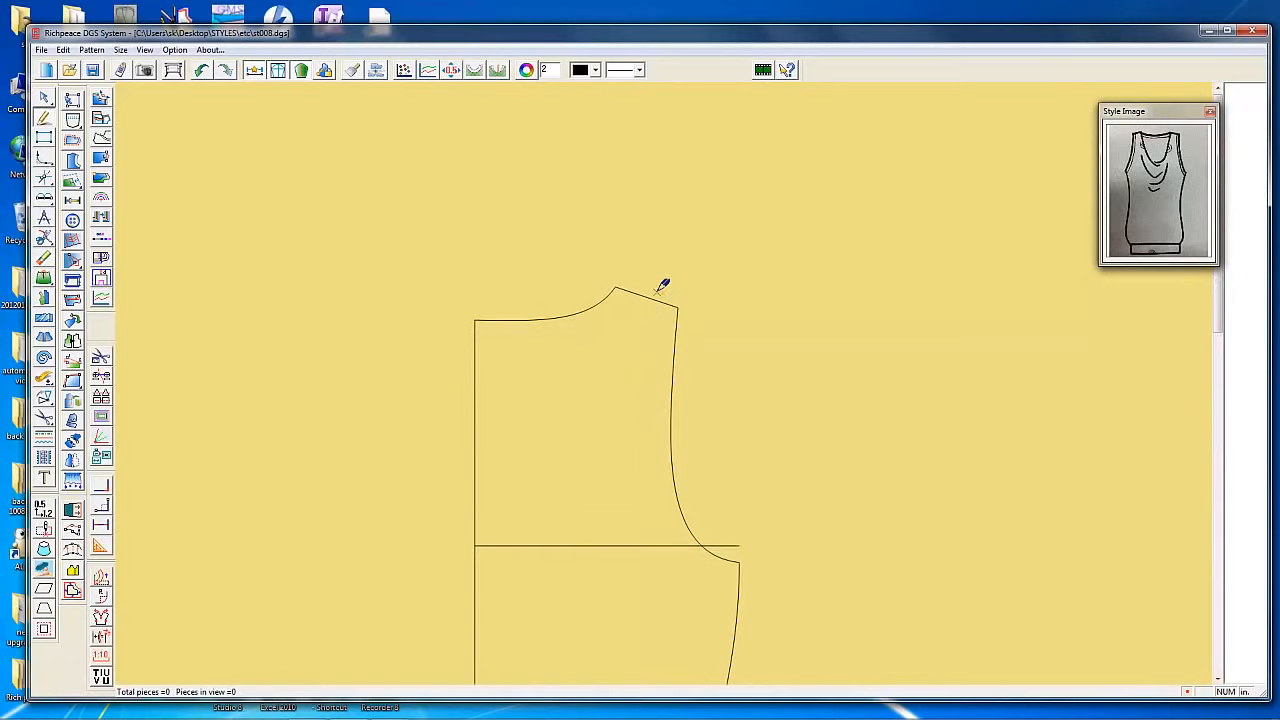
left_click(641, 292)
left_click(622, 340)
type("1")
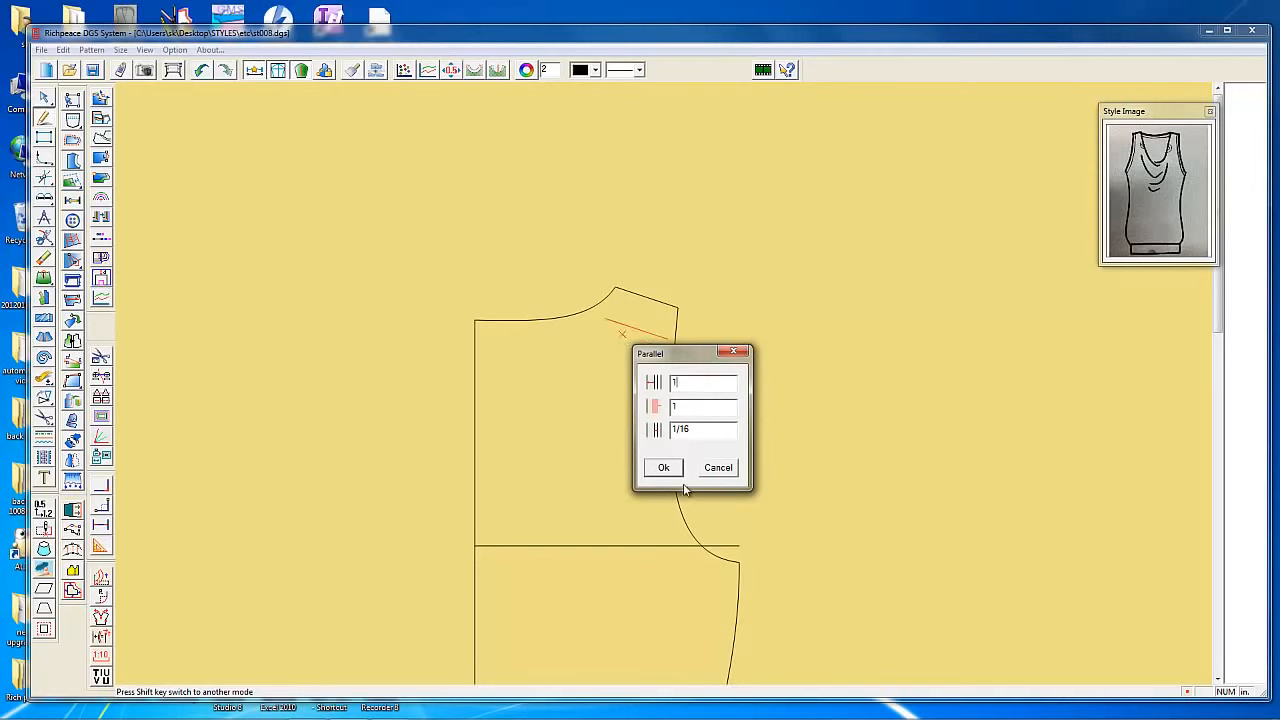
left_click(664, 468)
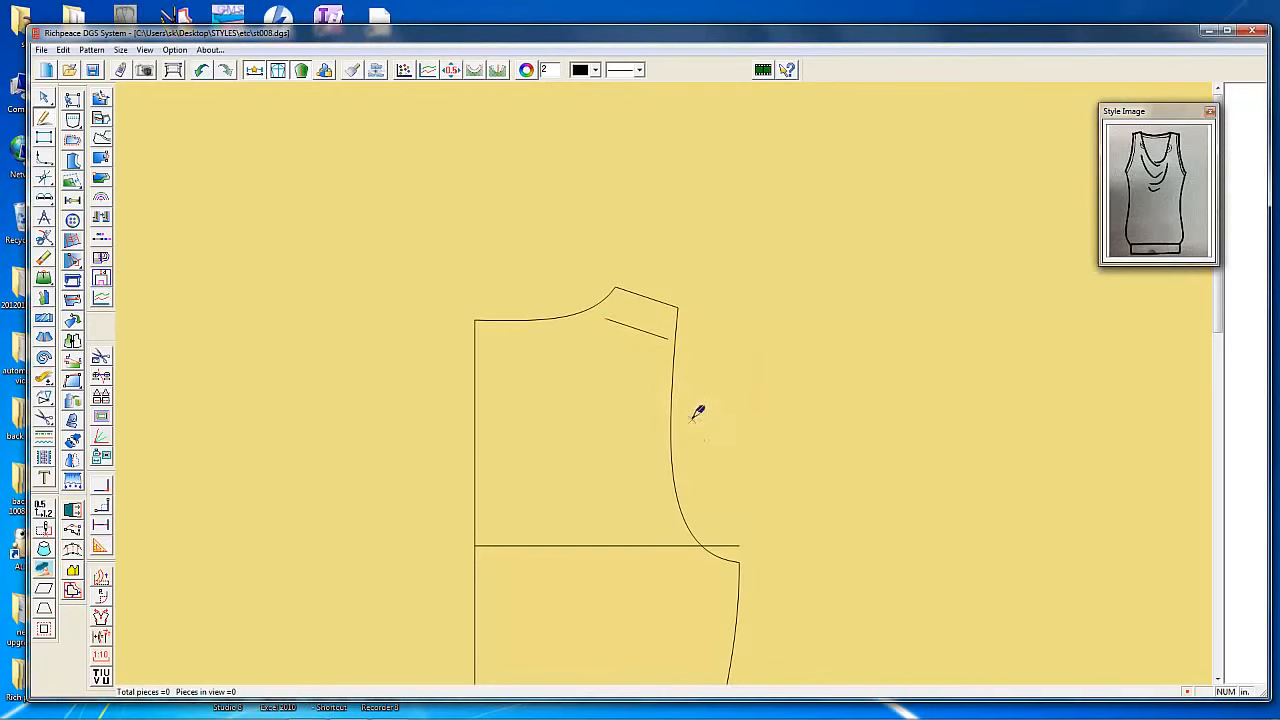
Draw the second armhole from the underarm point to the outer end of the lowered shoulder line, curving it just inside the original armhole
left_click(740, 565)
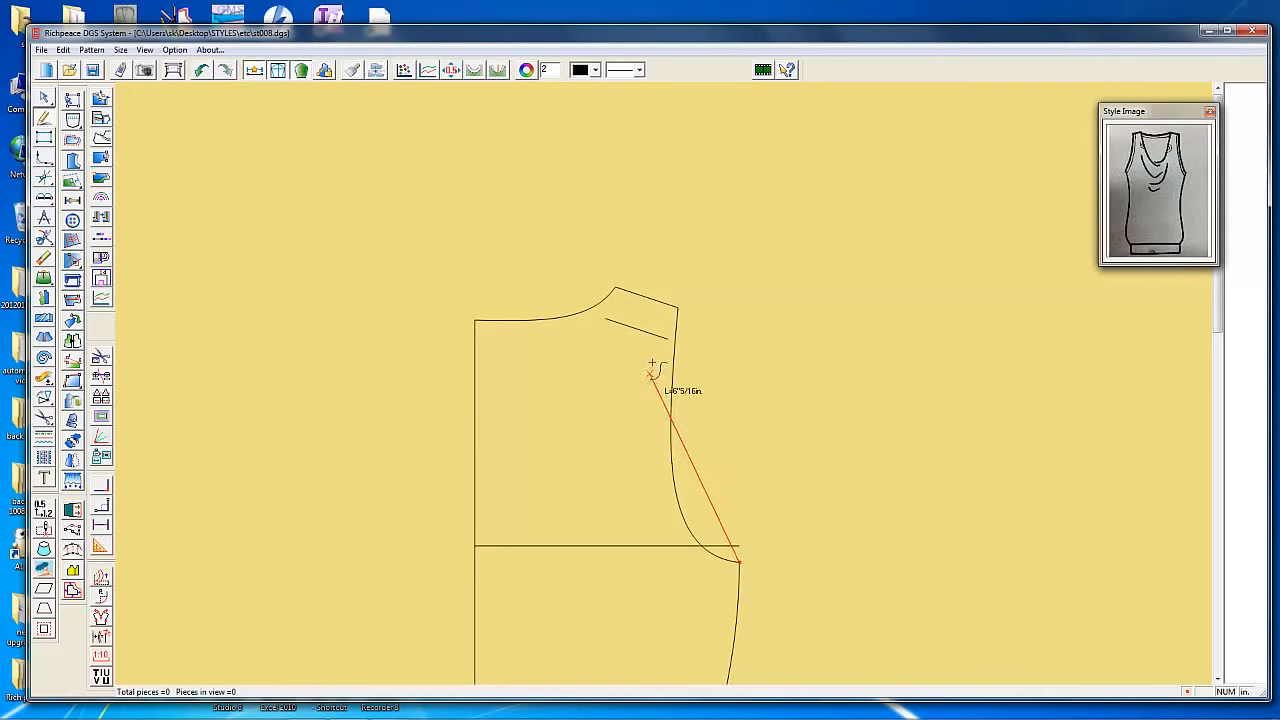
left_click(667, 340)
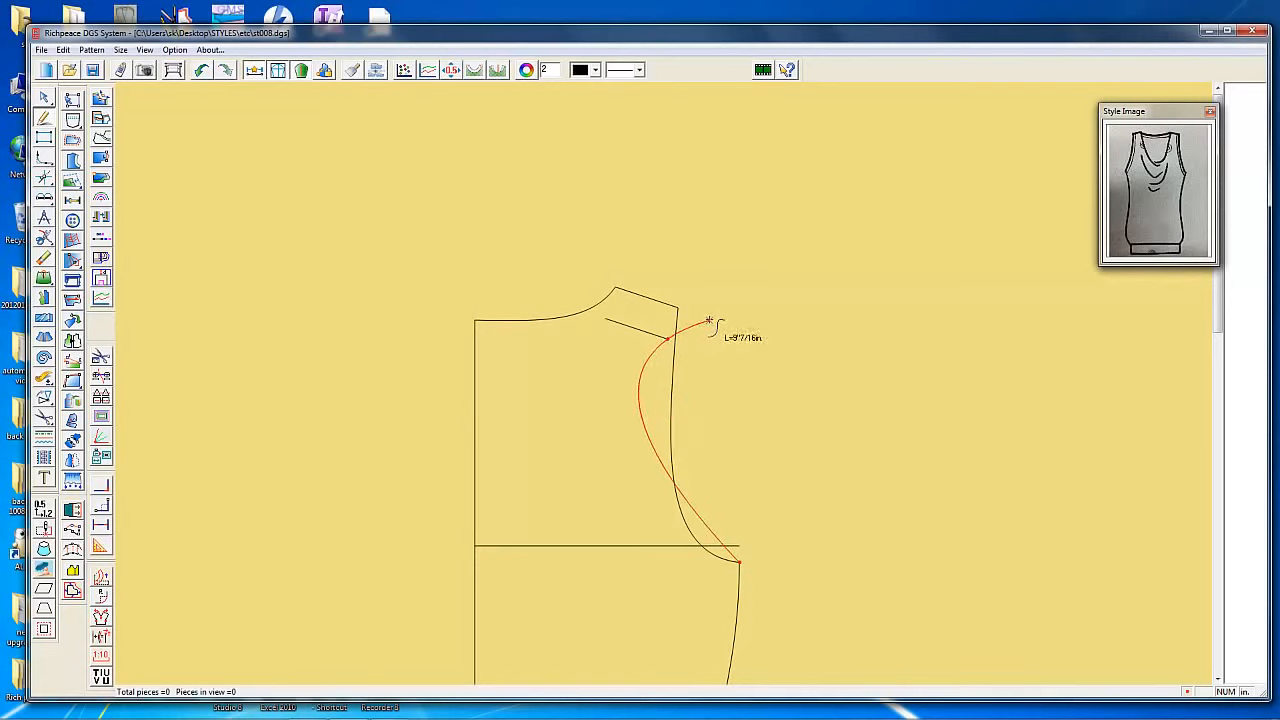
right_click(716, 312)
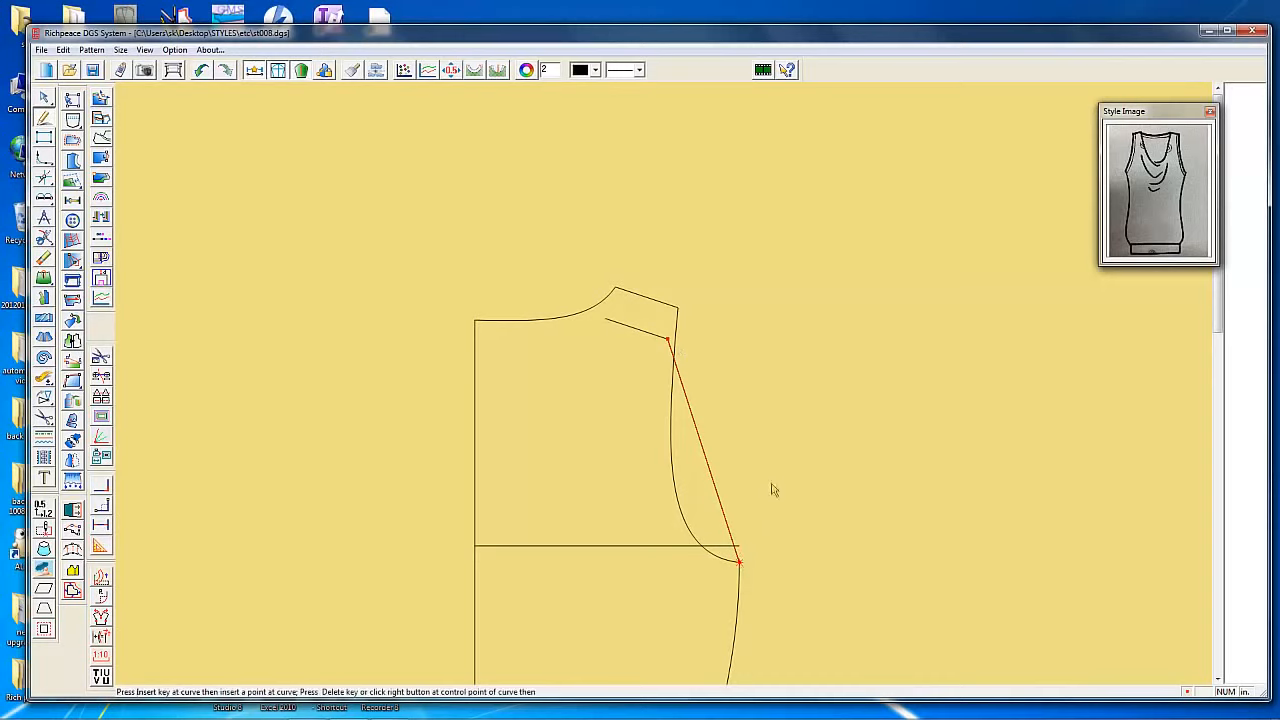
left_click(695, 424)
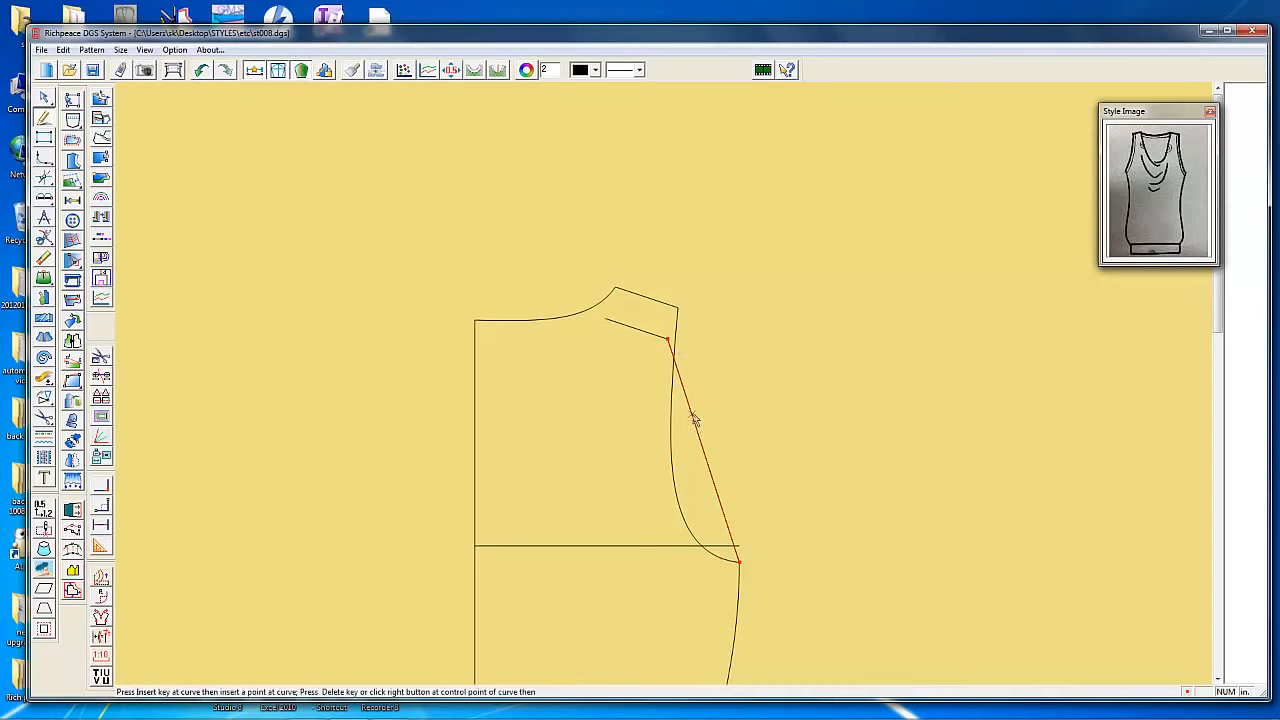
left_click(722, 562)
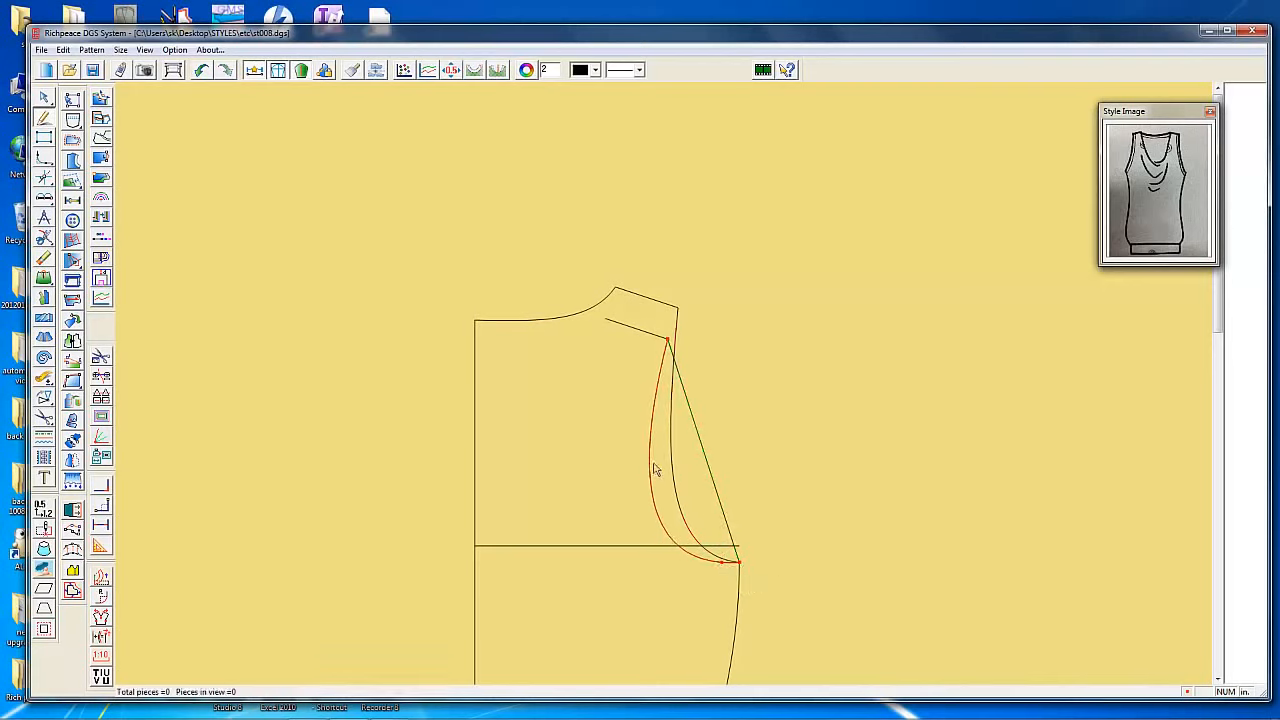
left_click(654, 458)
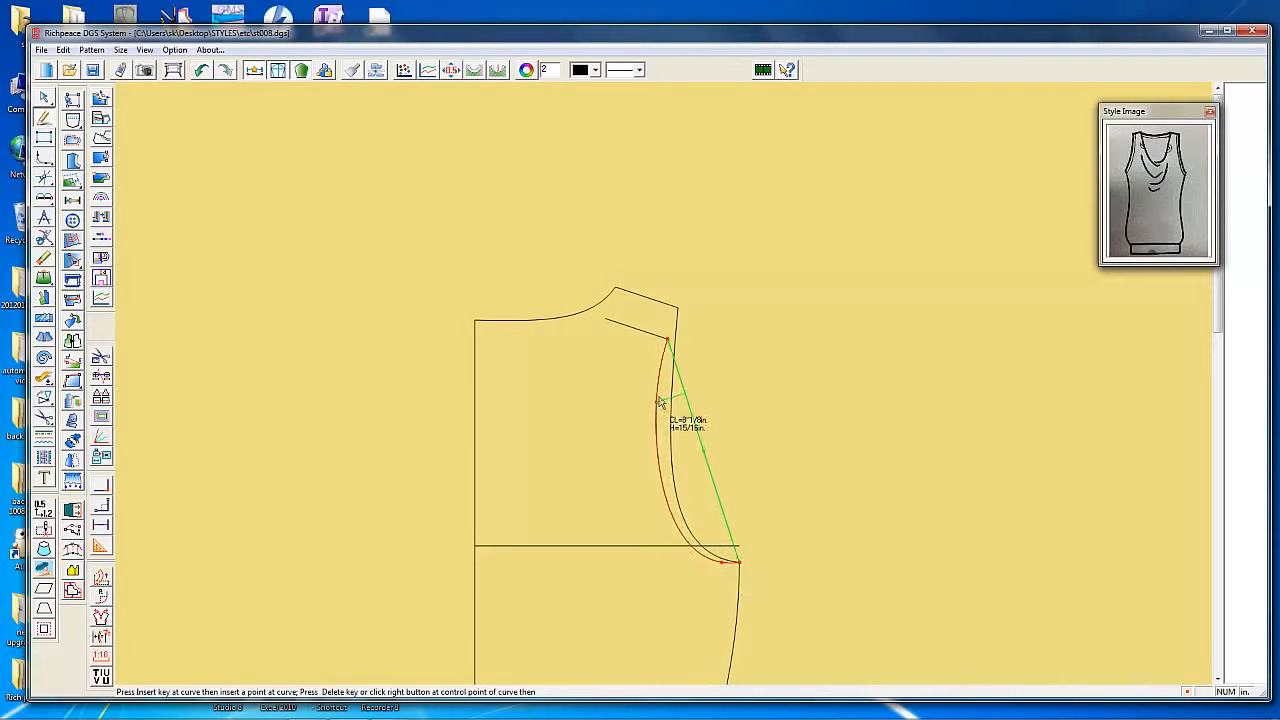
left_click(660, 400)
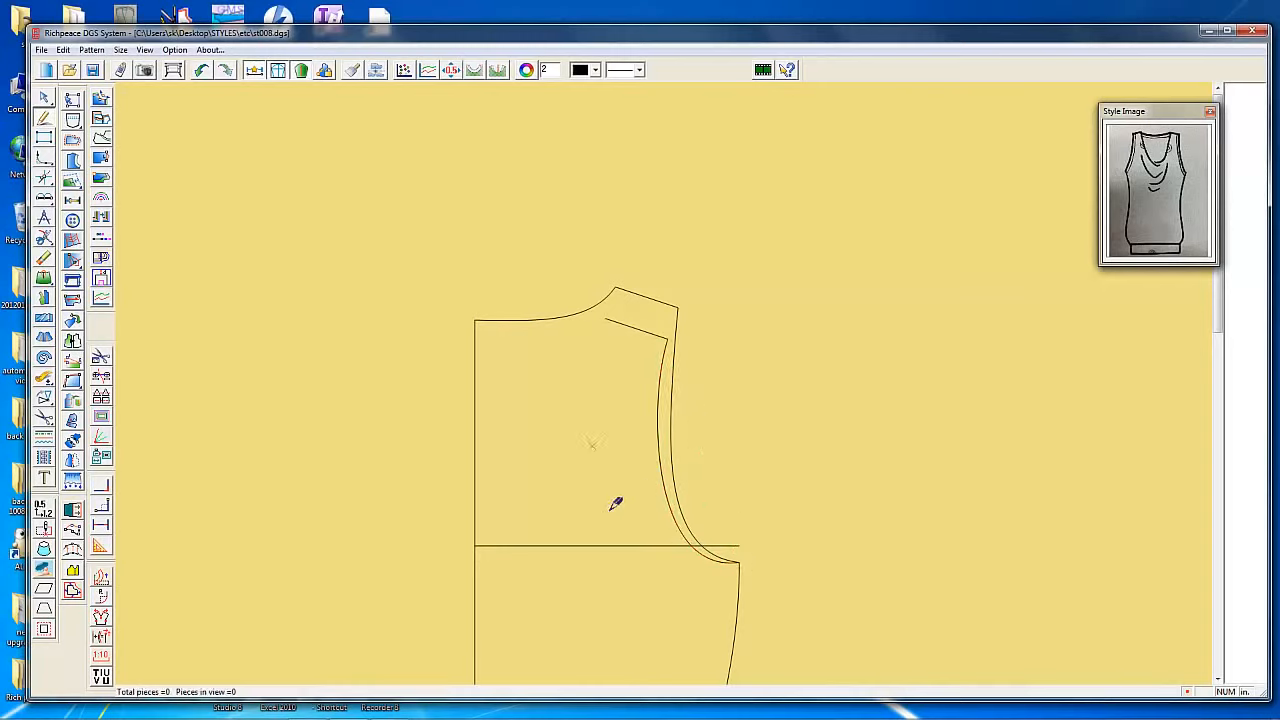
Copy the whole back draft with its hem band, flip it horizontally and place it beside the original as the front
scroll(640, 500, "down", 2)
scroll(831, 462, "down", 2)
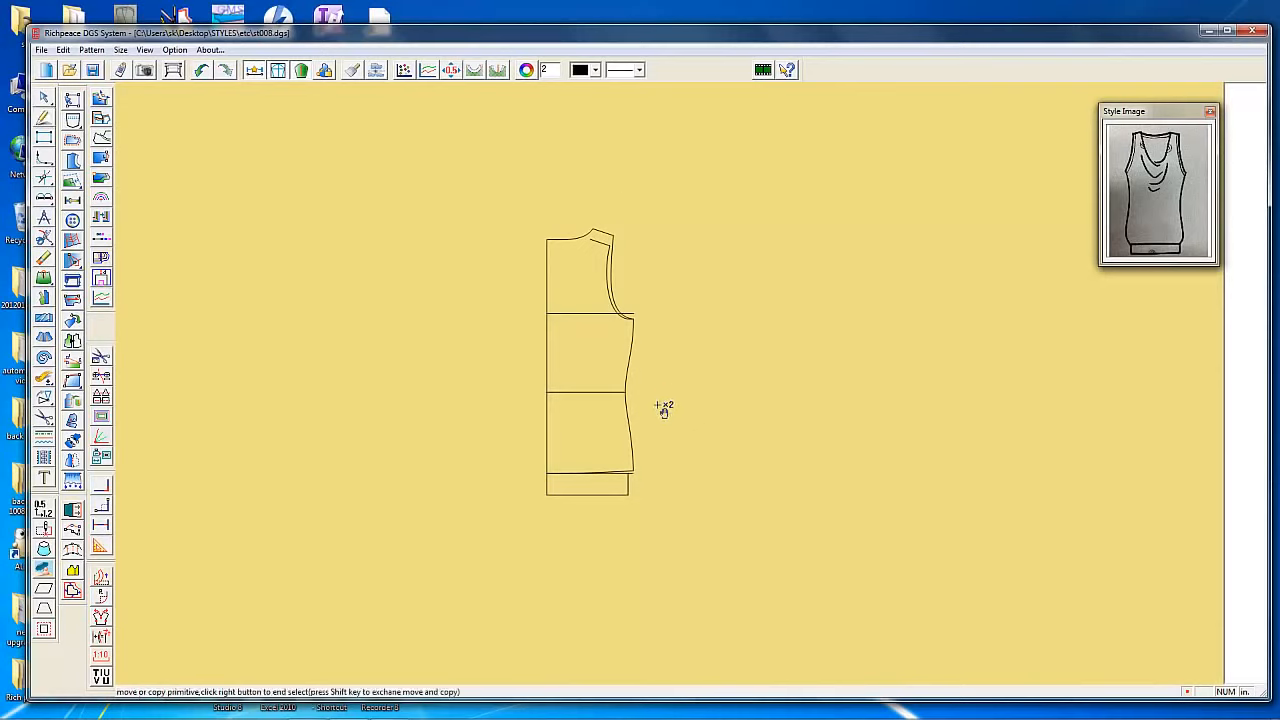
left_click_drag(506, 186, 754, 558)
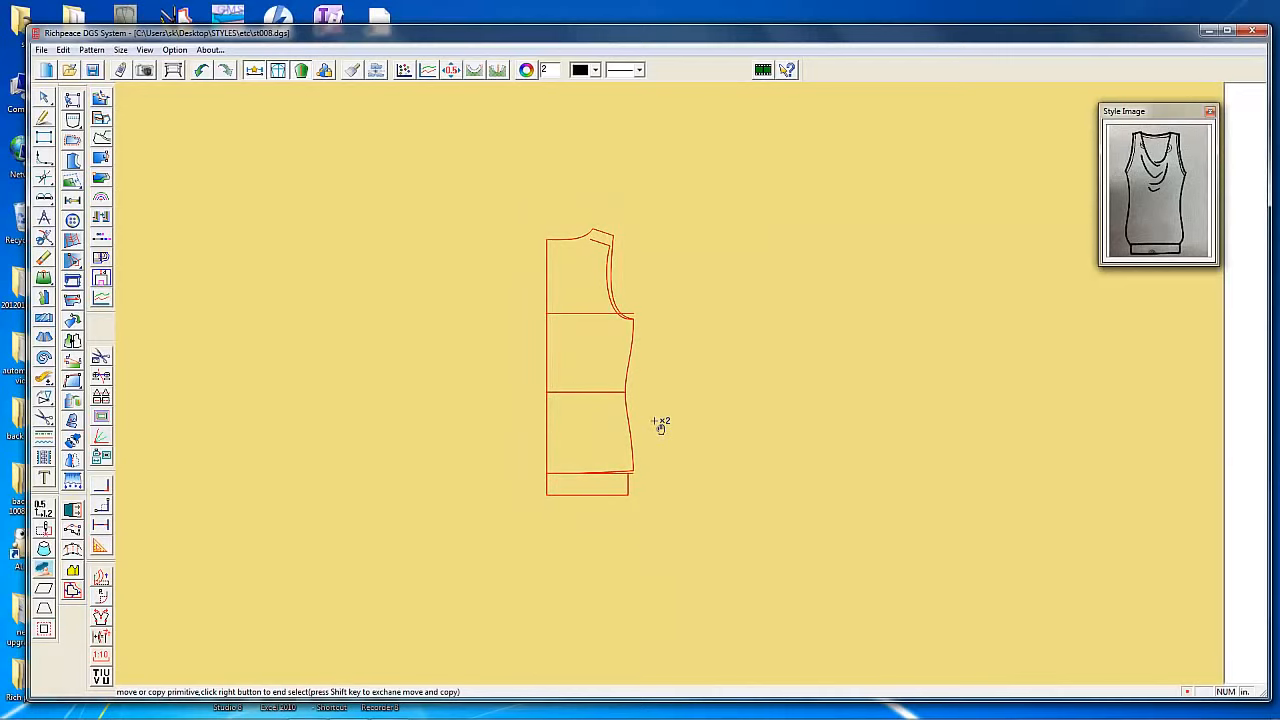
left_click(547, 240)
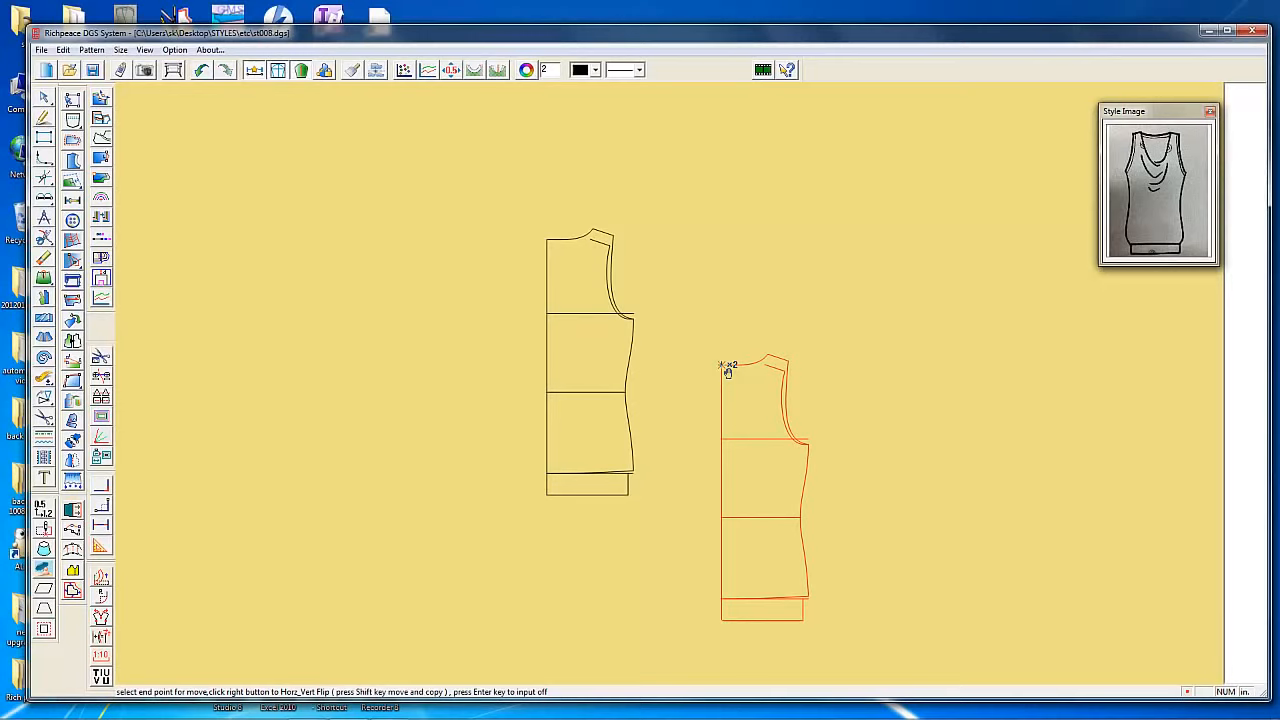
right_click(736, 266)
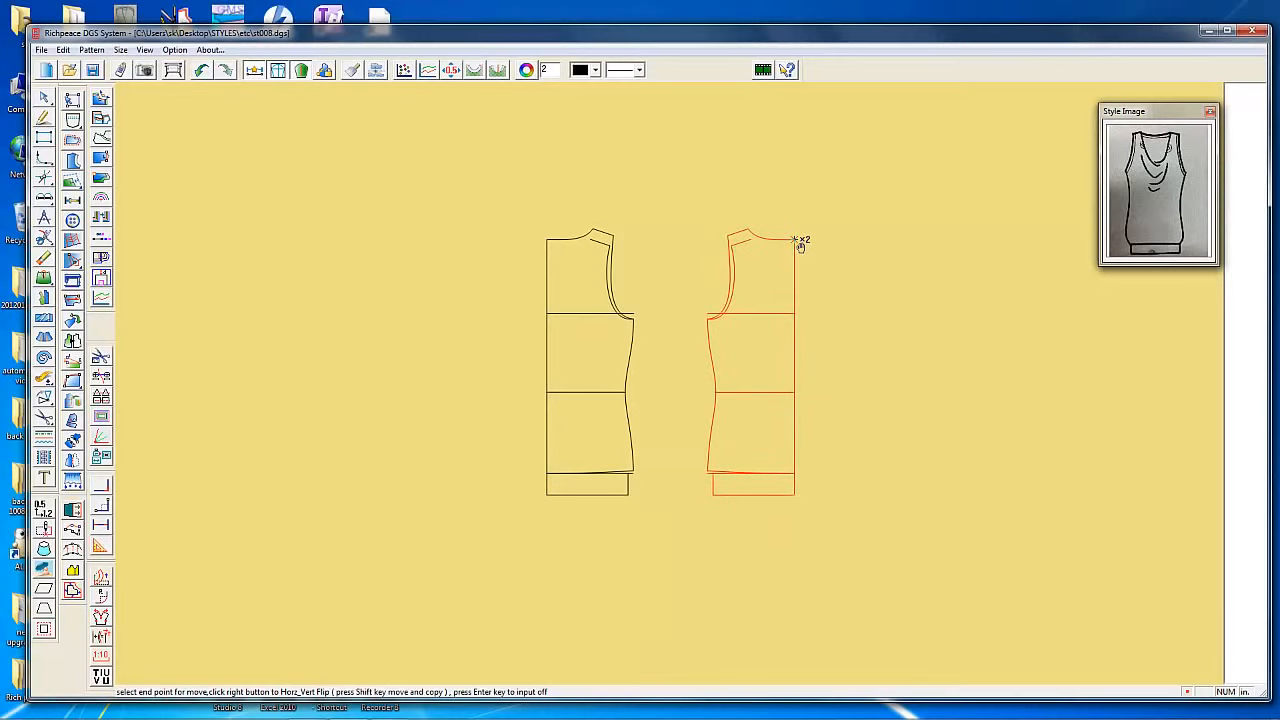
left_click(802, 238)
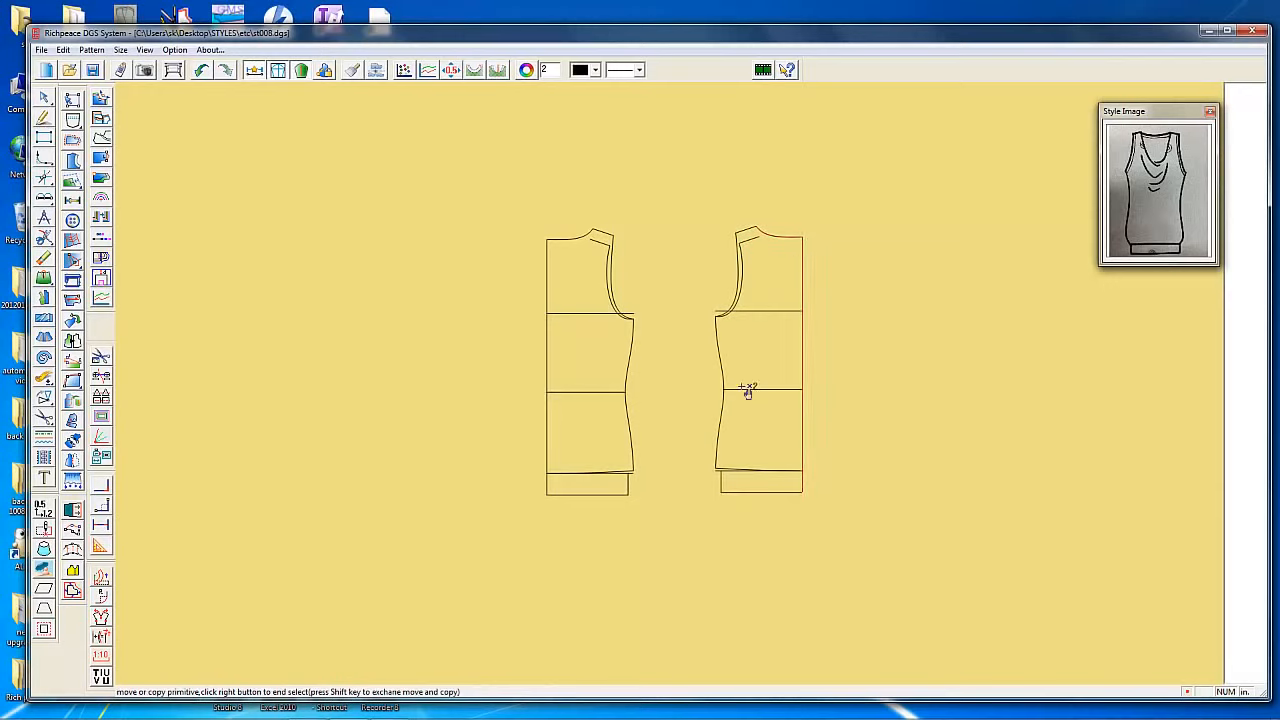
Erase the lowered shoulder and inner armhole from the back, and the neckline, original shoulder and outer armhole from the front
right_click(580, 245)
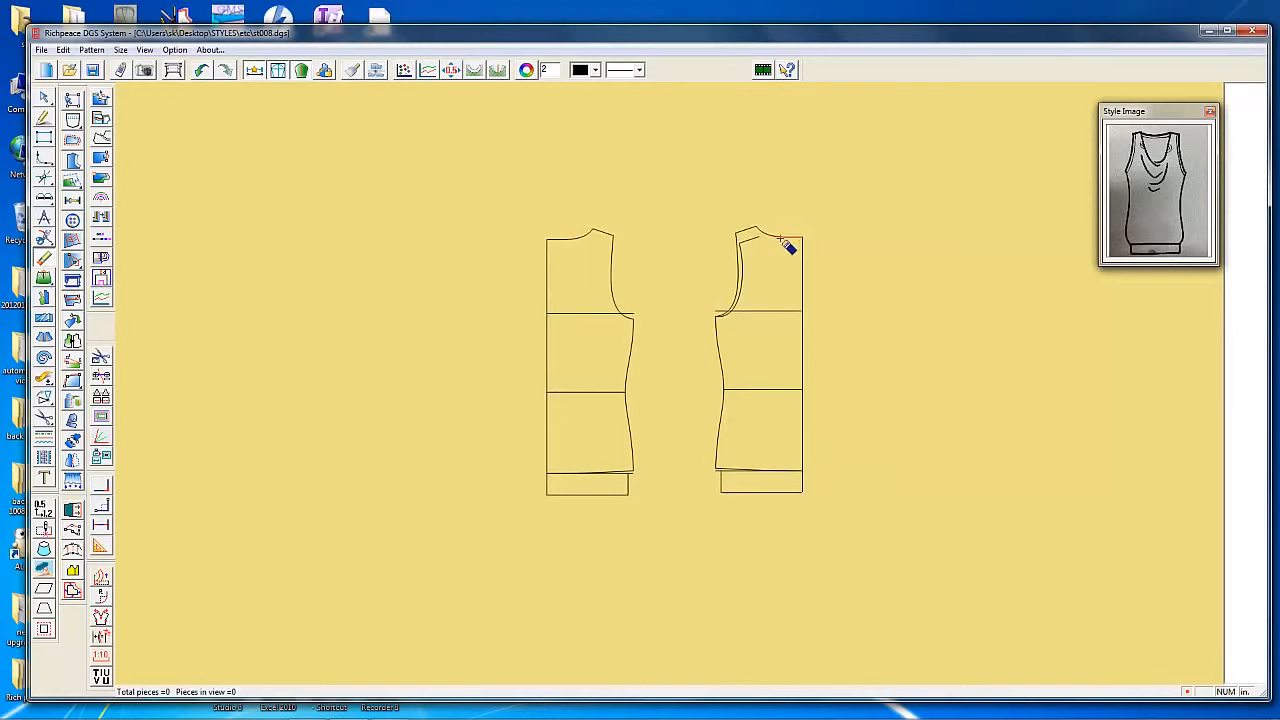
mouse_move(789, 247)
left_mouse_down()
mouse_move(749, 240)
mouse_move(750, 316)
left_mouse_up()
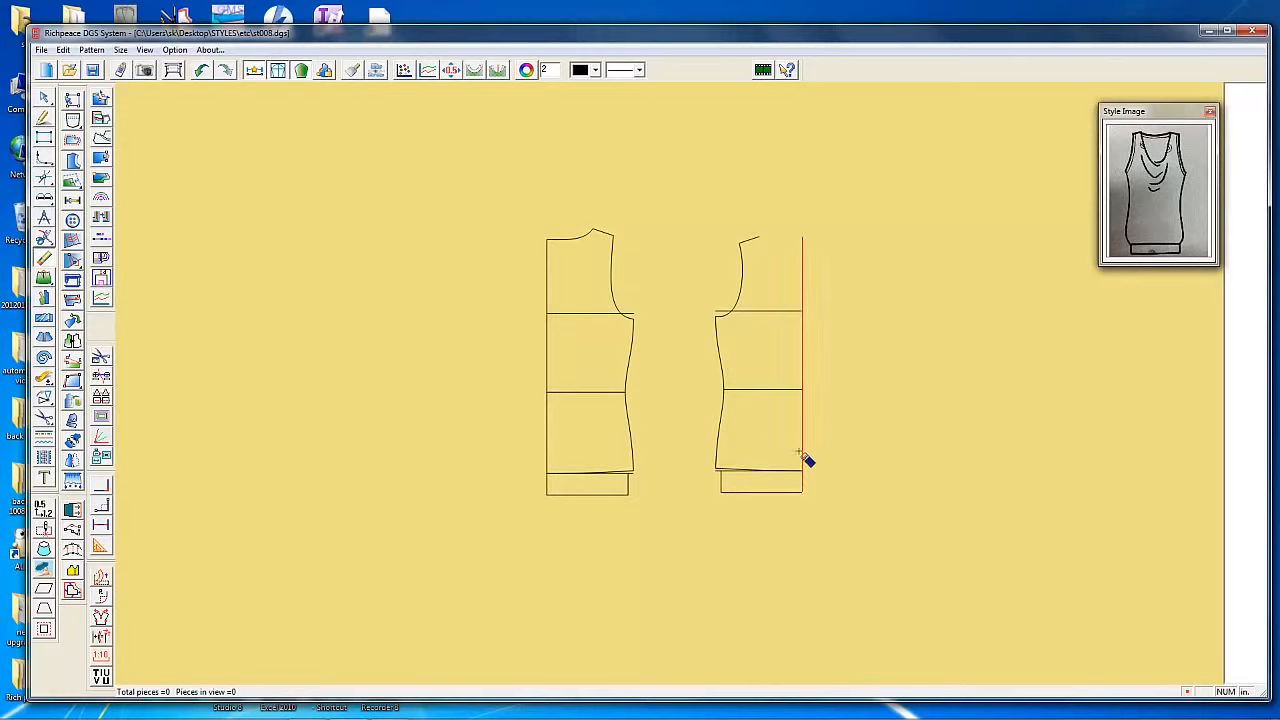
Copy the front's outline, chest line and waistline without the hem band, placing the copy beside the front draft
scroll(806, 480, "up", 1)
scroll(675, 393, "down", 1)
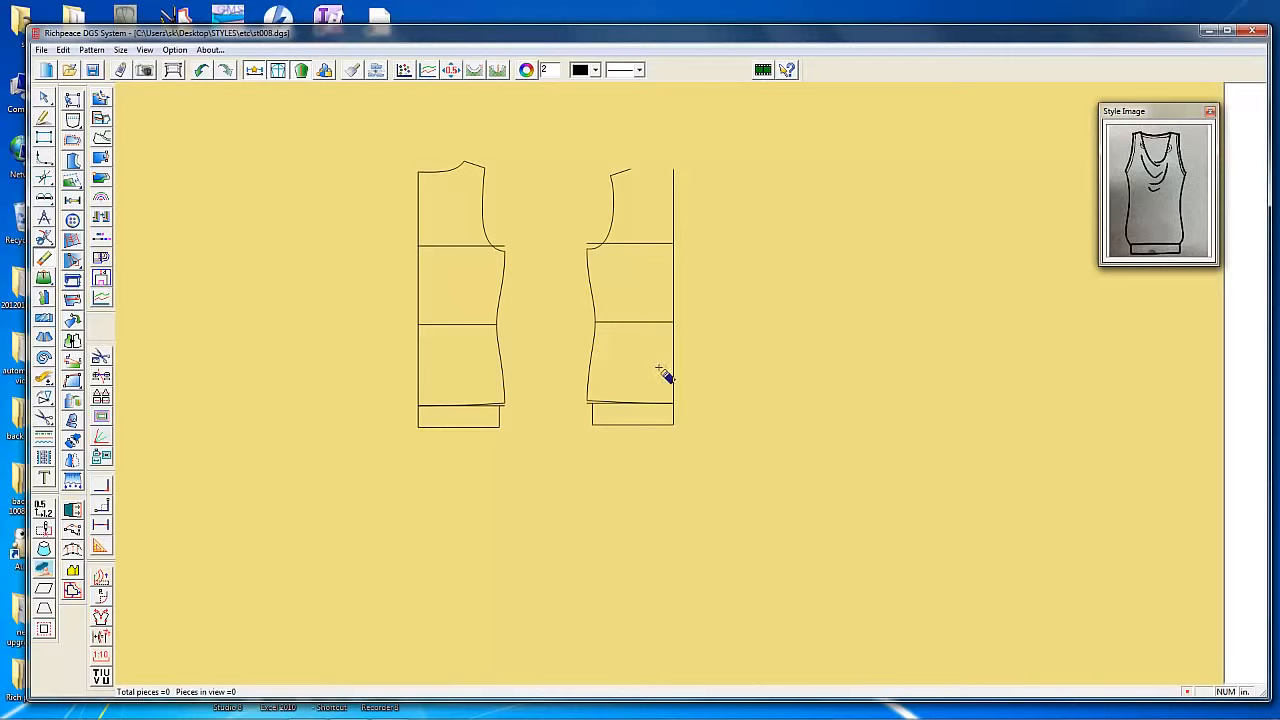
key("g")
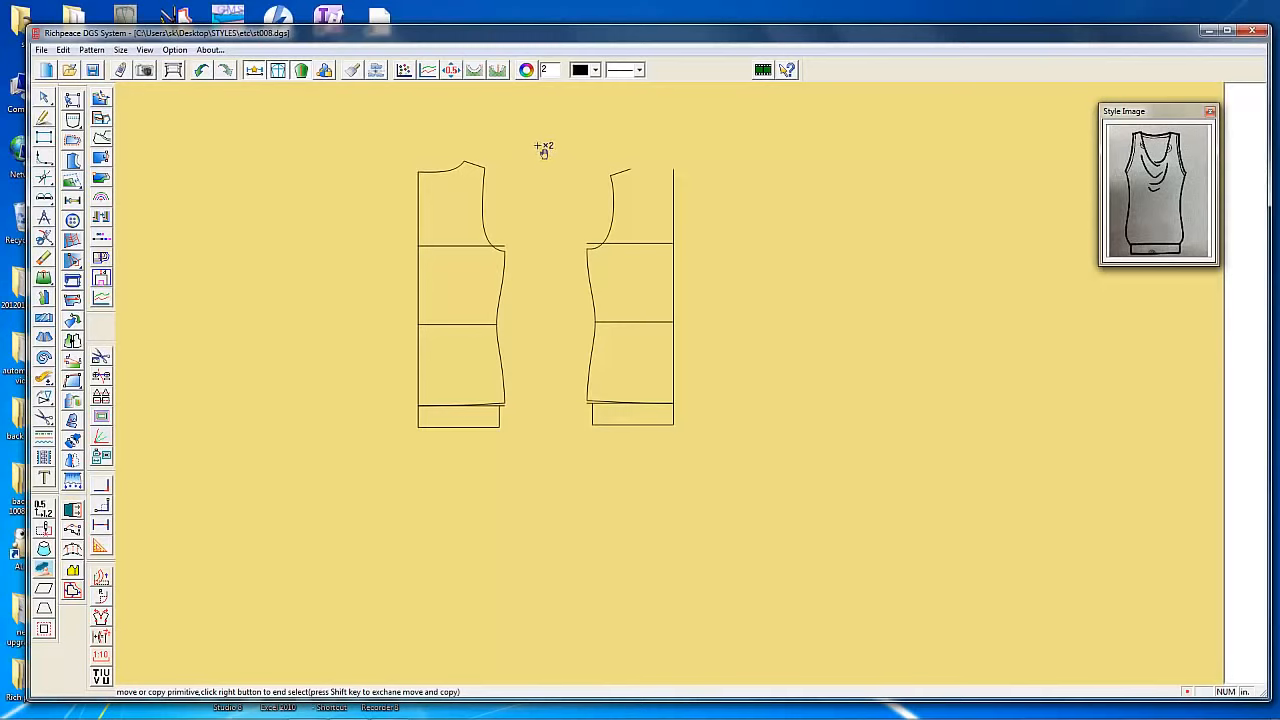
left_click_drag(538, 146, 660, 377)
scroll(680, 400, "up", 2)
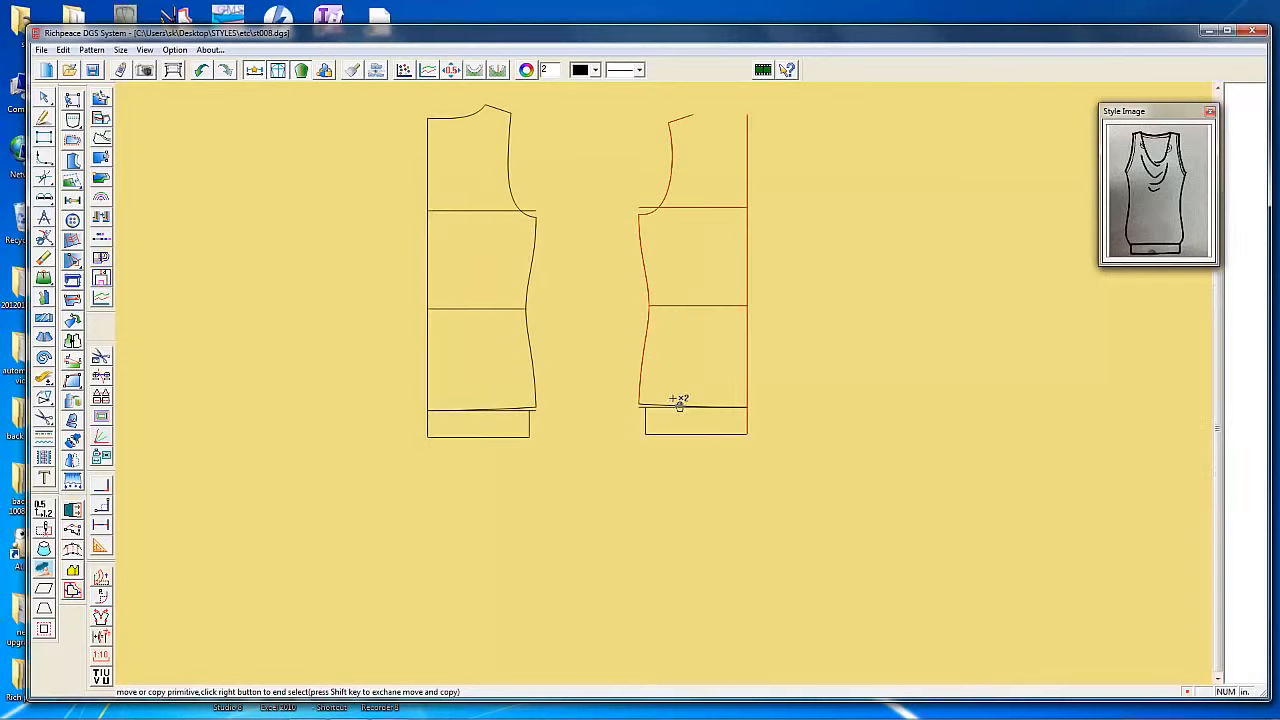
left_click(652, 417)
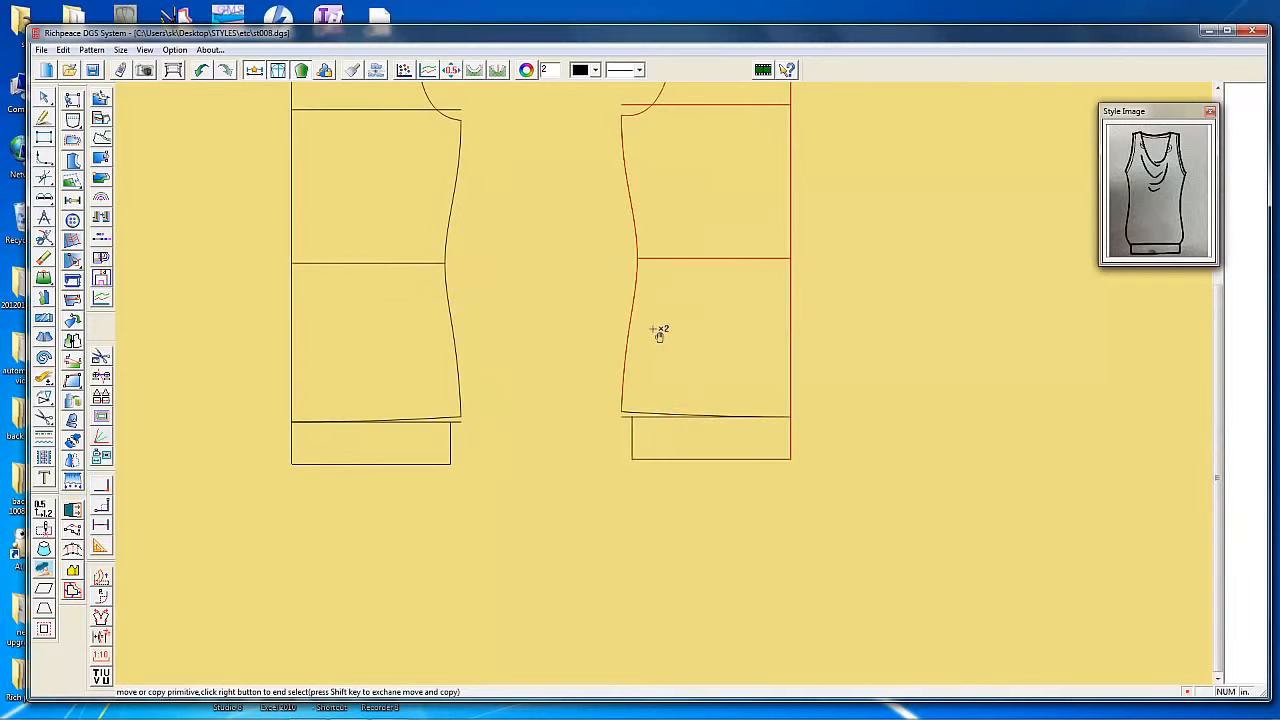
scroll(674, 380, "down", 3)
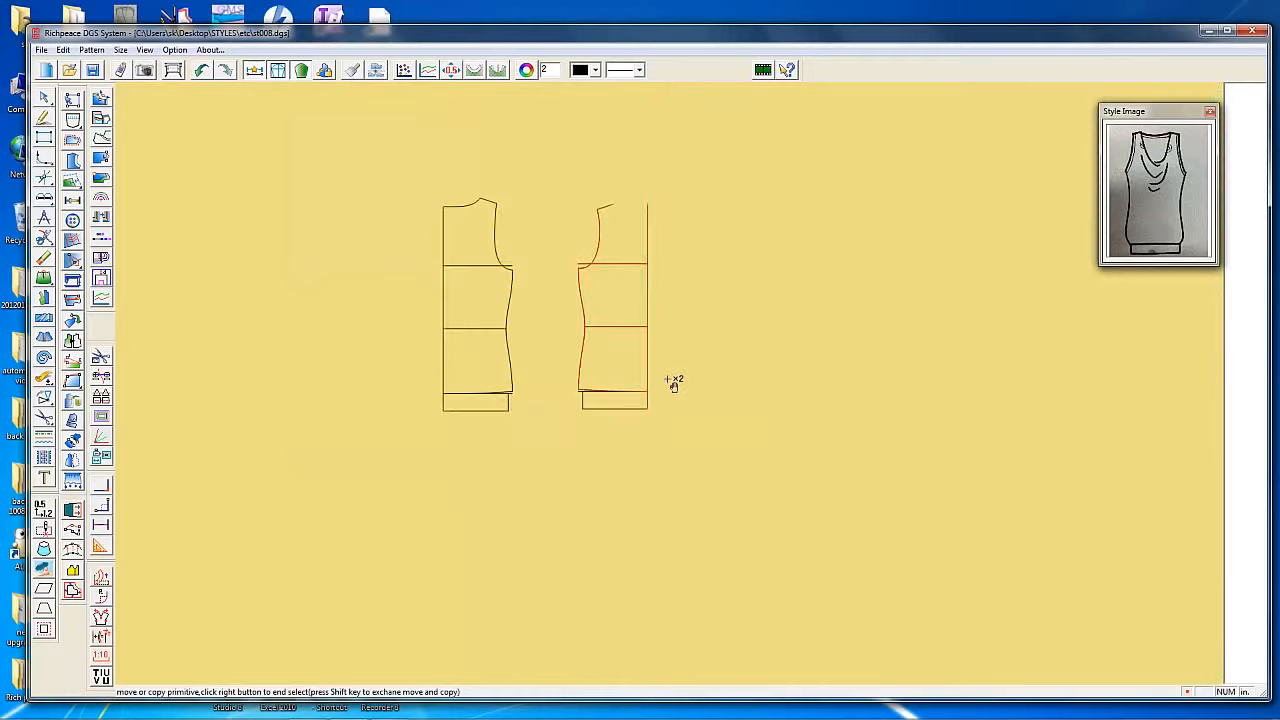
right_click(679, 310)
left_click(635, 282)
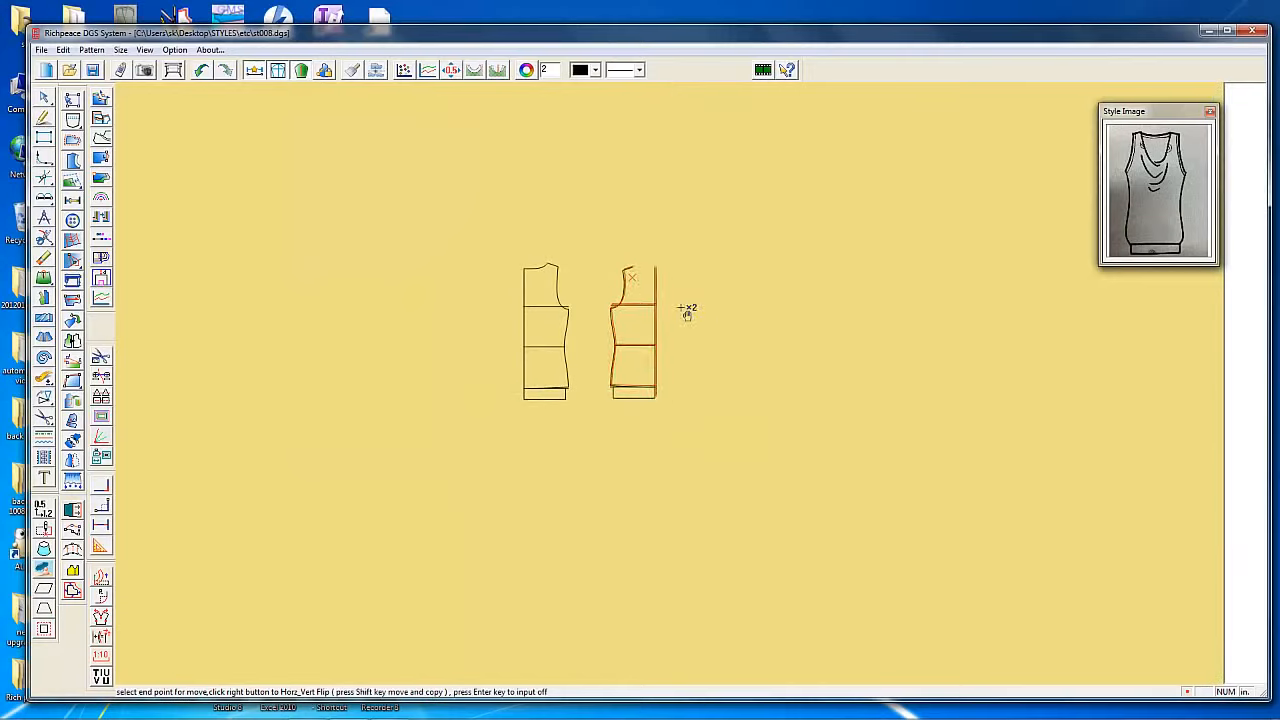
left_click(745, 288)
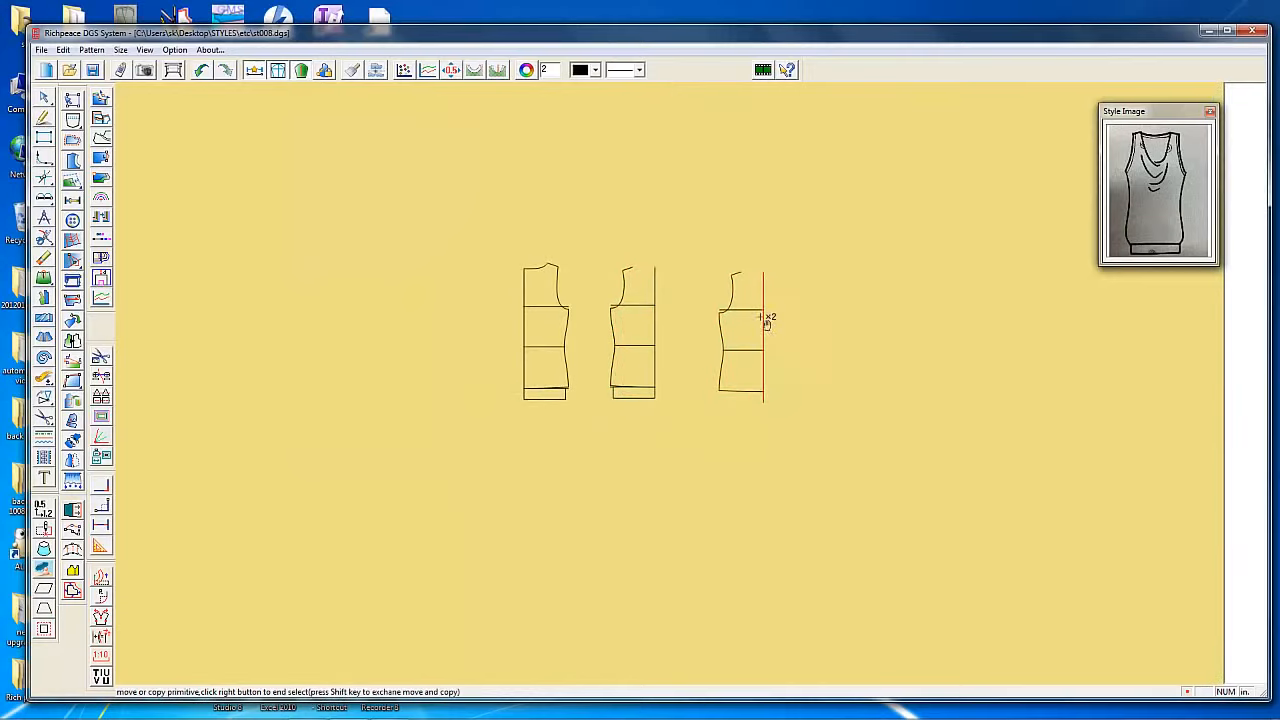
Trim the copied front's centre line at the curved hem, removing the part below it
scroll(679, 395, "up", 4)
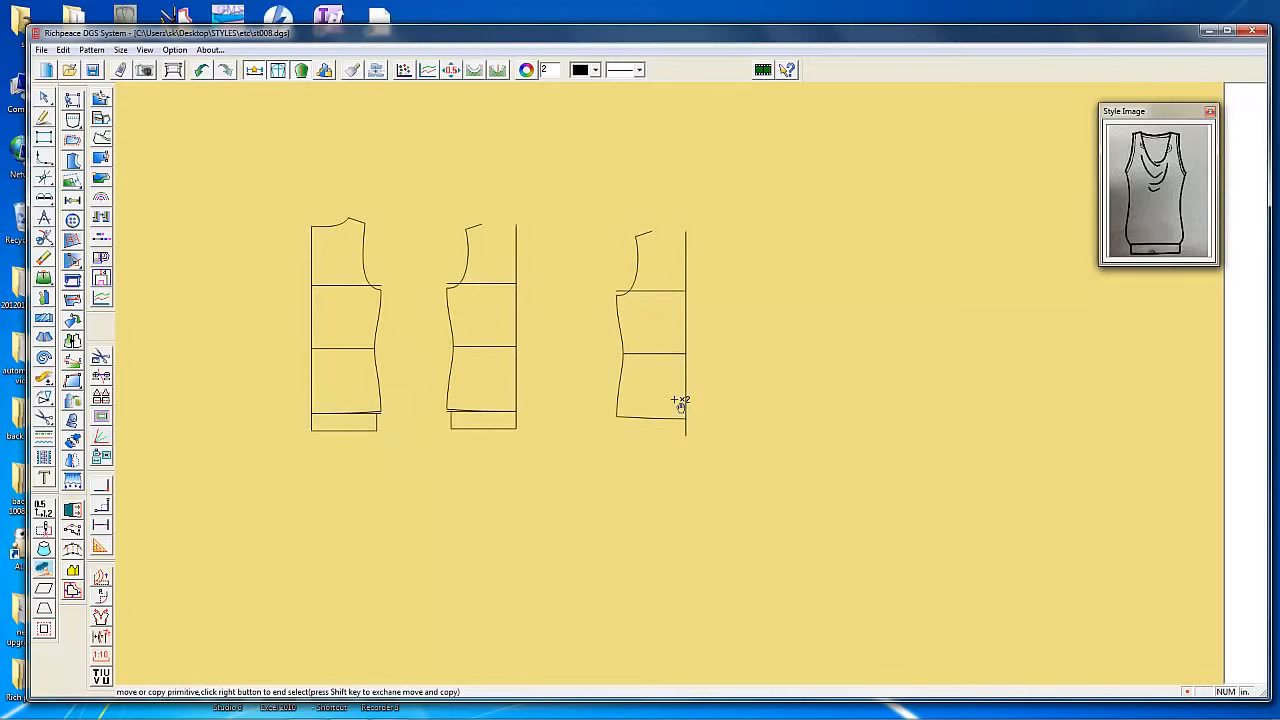
key("c")
left_click(686, 385)
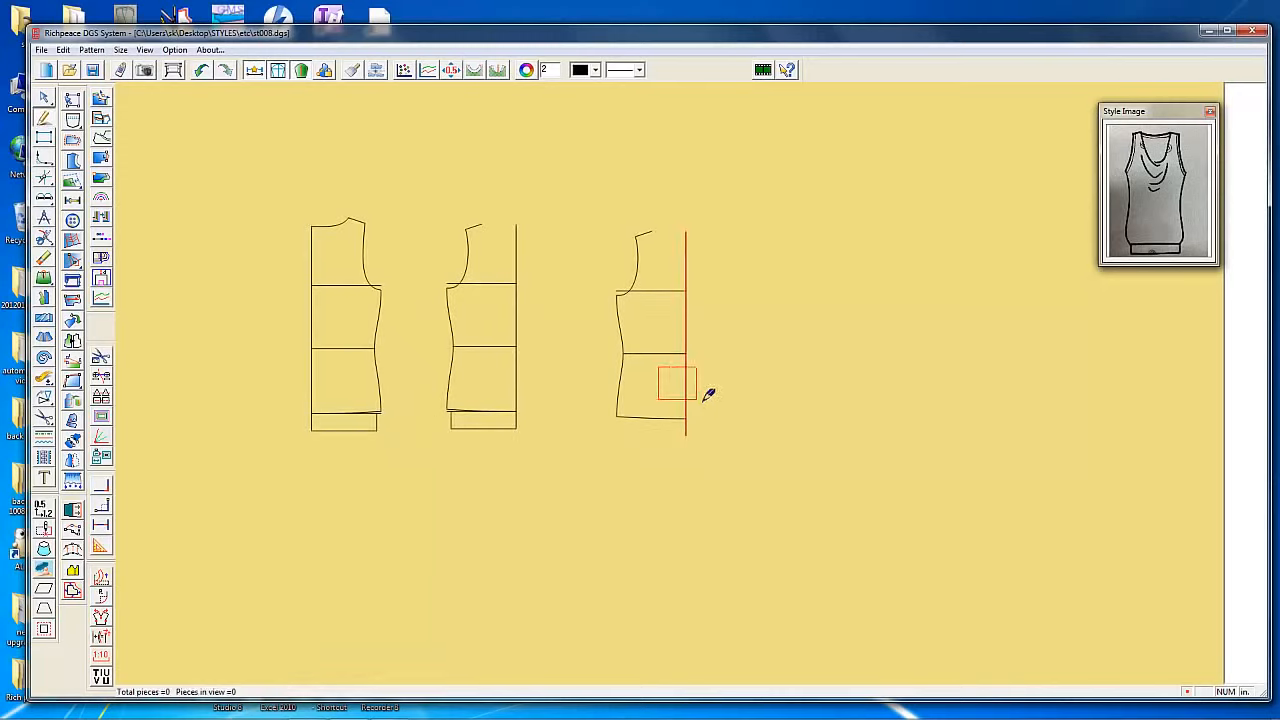
left_click(688, 416)
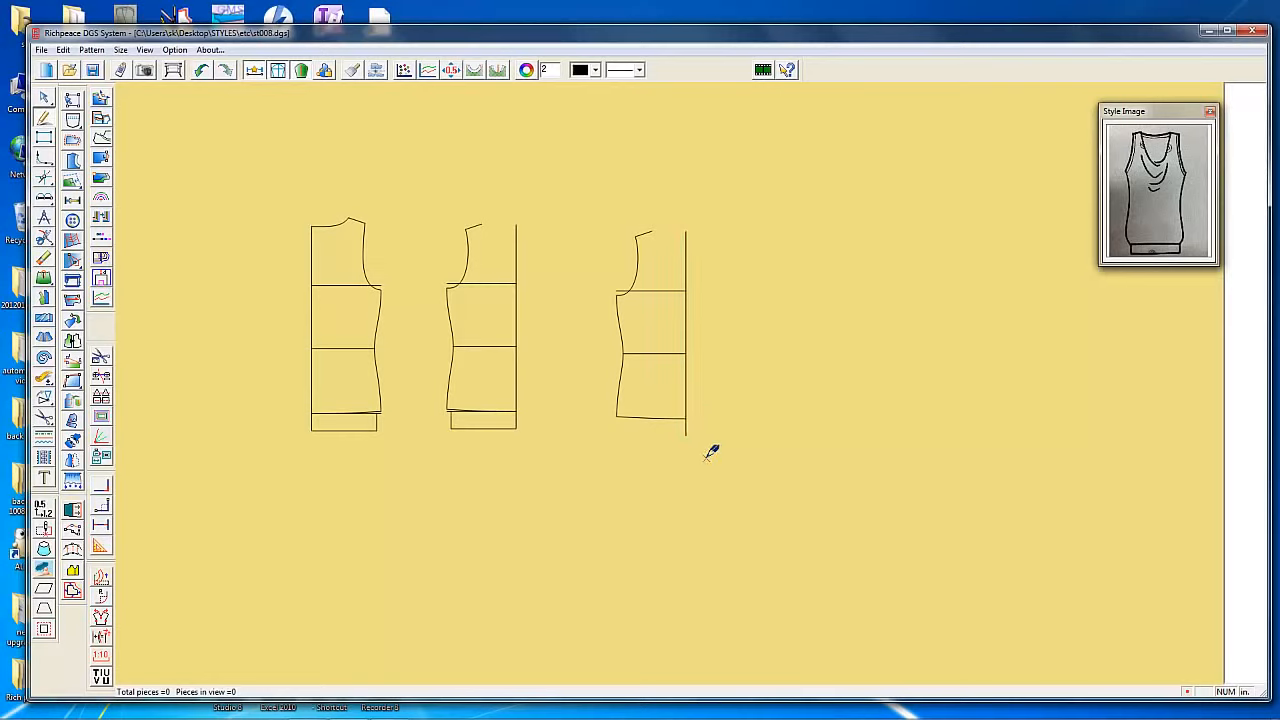
Erase the horizontal chest line from the copied front
scroll(680, 443, "up", 3)
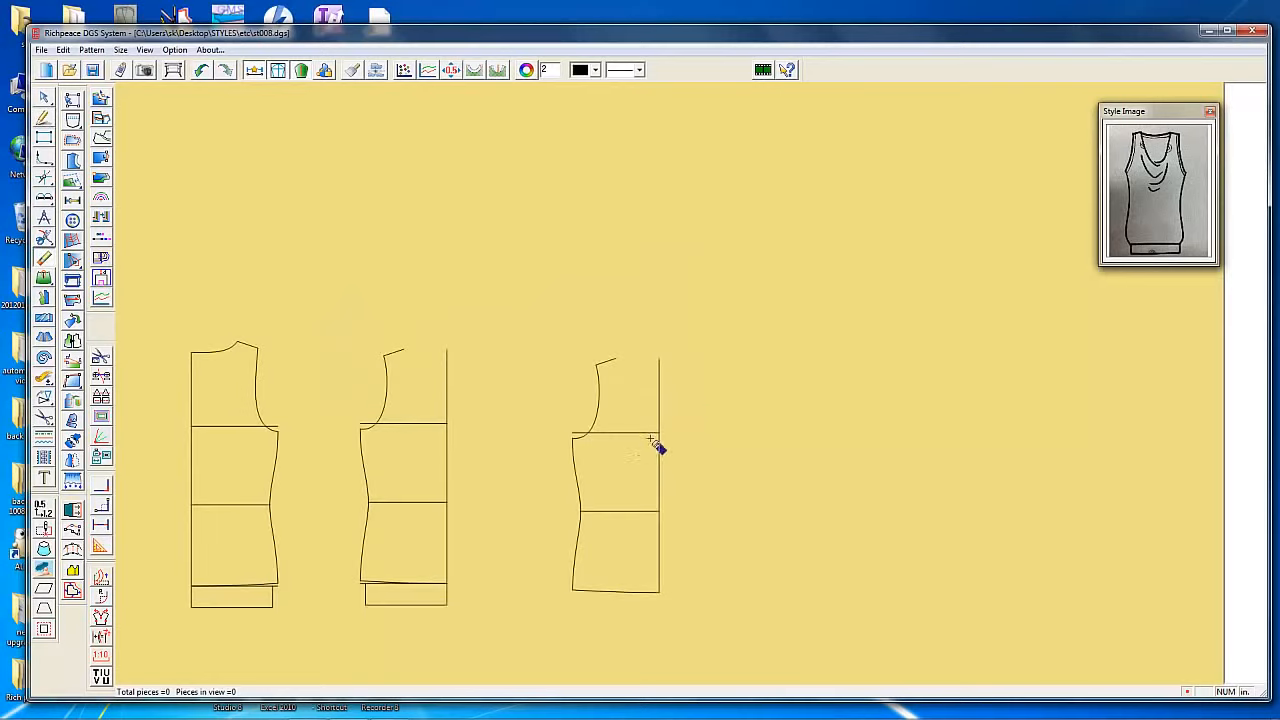
left_click(561, 516)
scroll(561, 516, "up", 2)
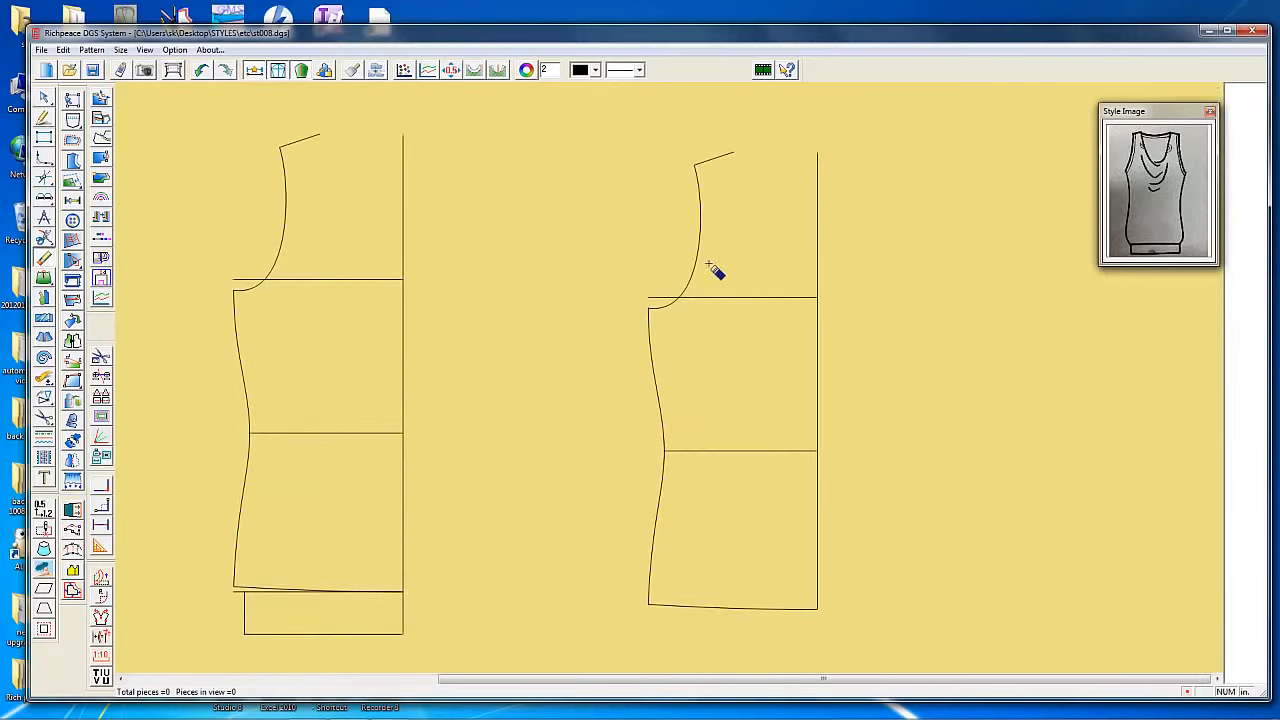
left_click(734, 298)
right_click(745, 310)
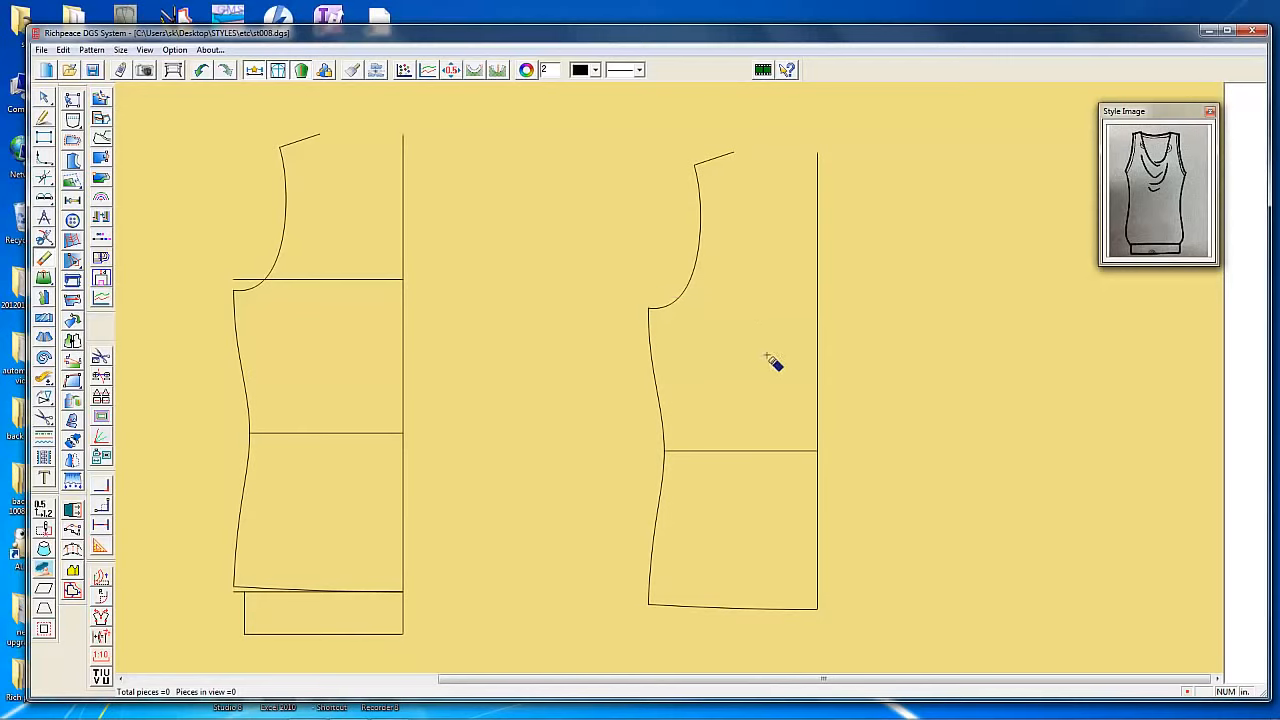
Draw a vertical line 11 1/4 in long upward from the top of the copied front's centre line
scroll(675, 385, "down", 1)
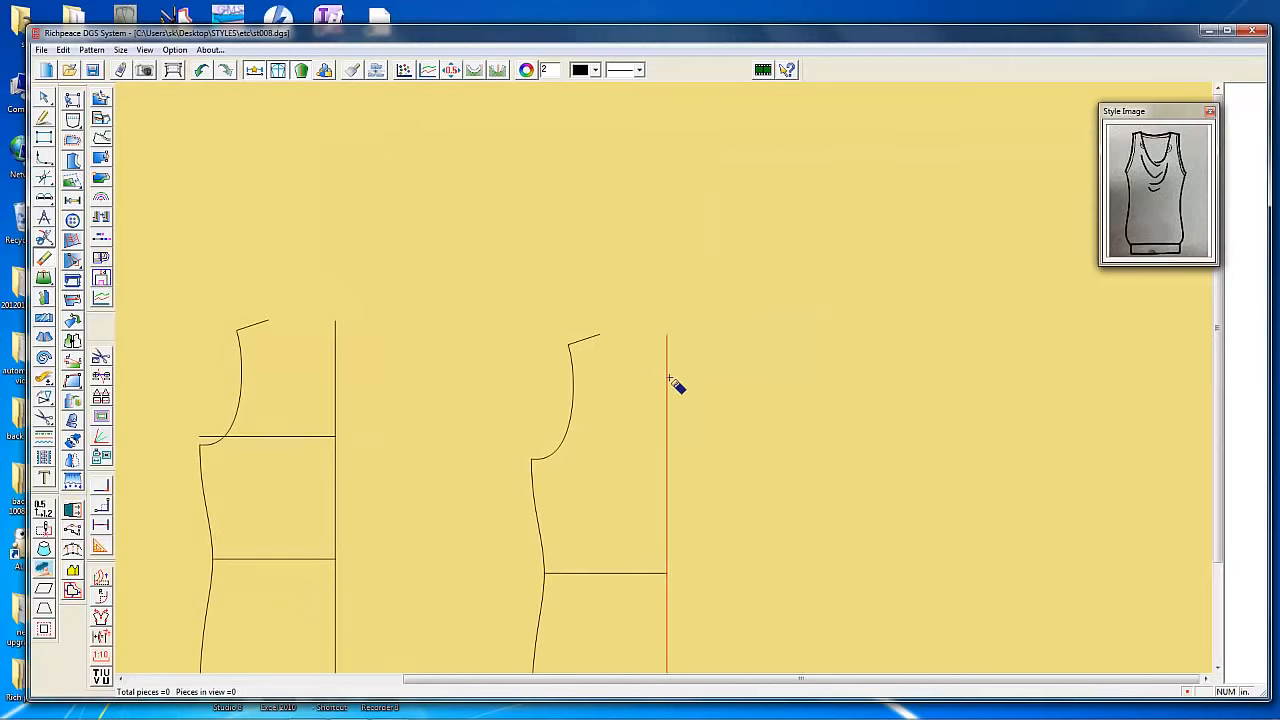
right_click(669, 380)
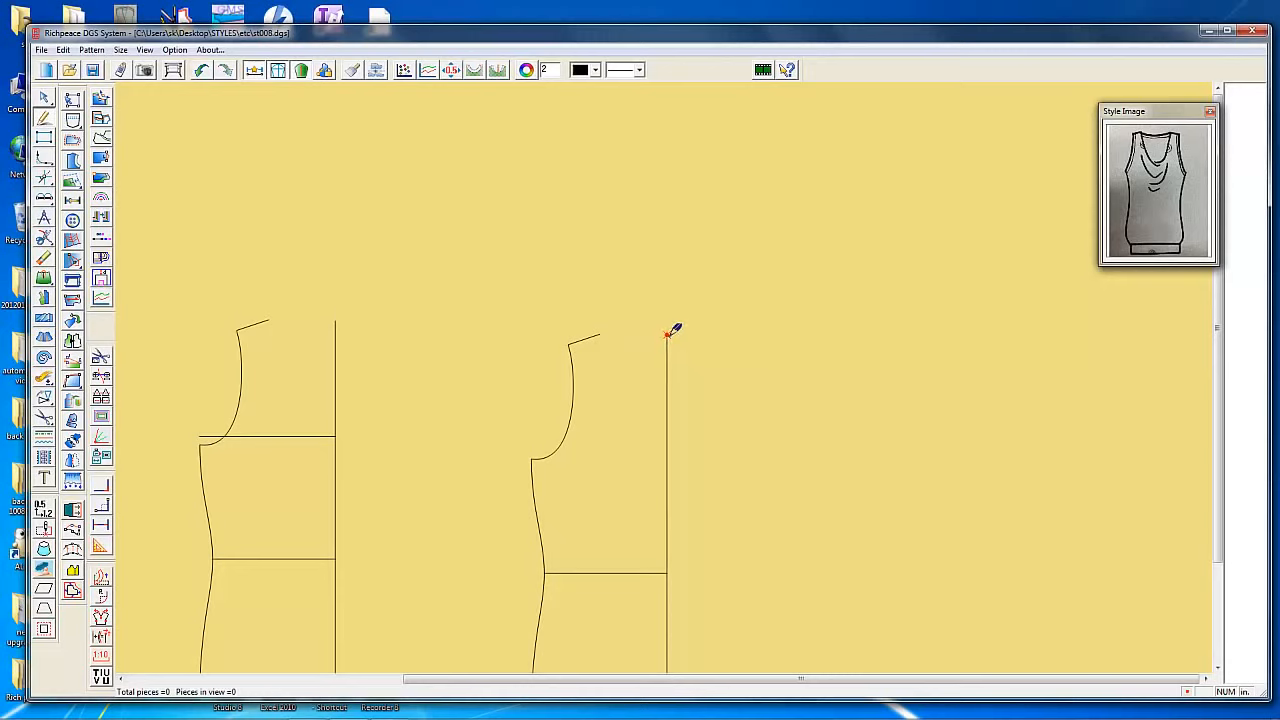
left_click(668, 333)
left_click(667, 145)
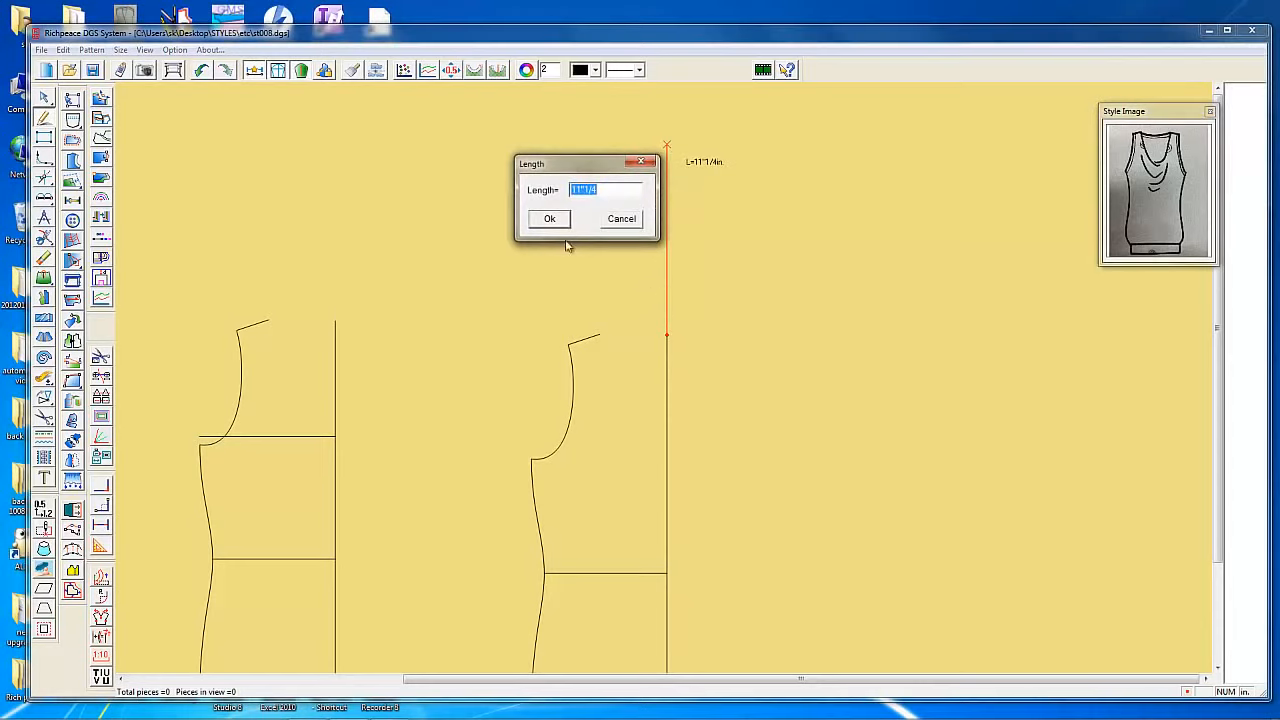
left_click(550, 220)
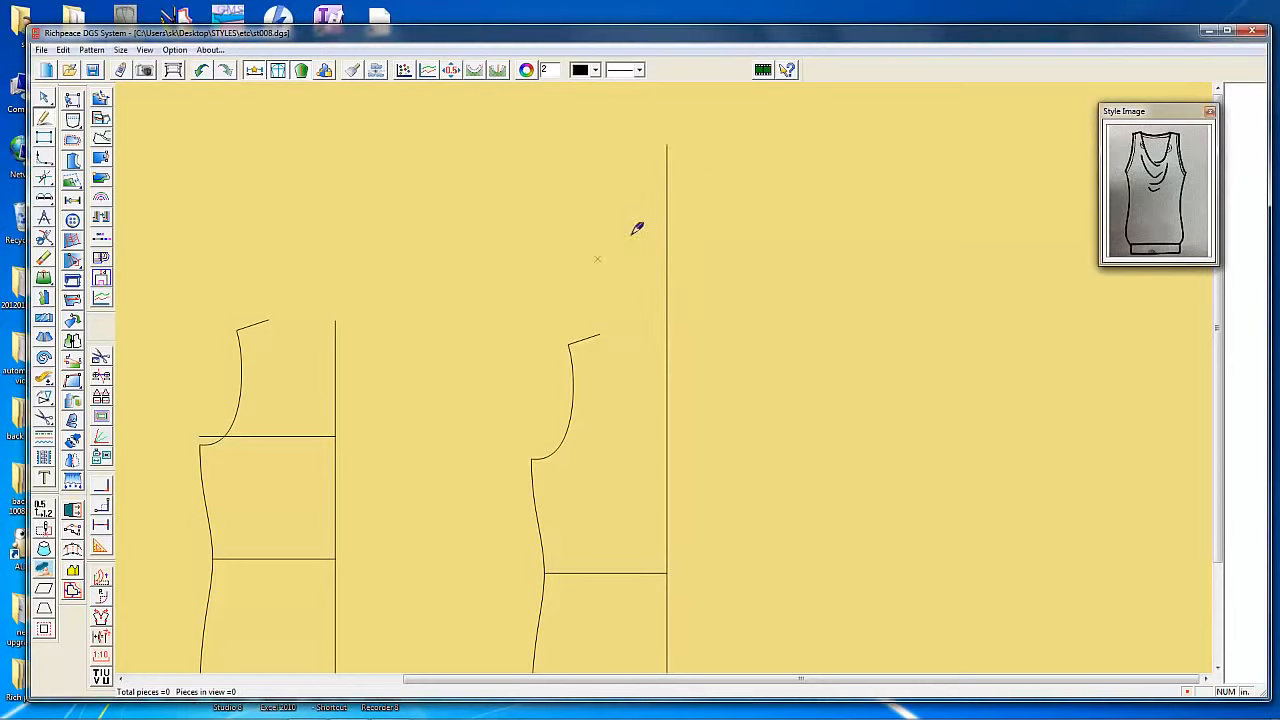
Add one line parallel to the vertical extension, 9 in from it on the armhole side
left_click(667, 192)
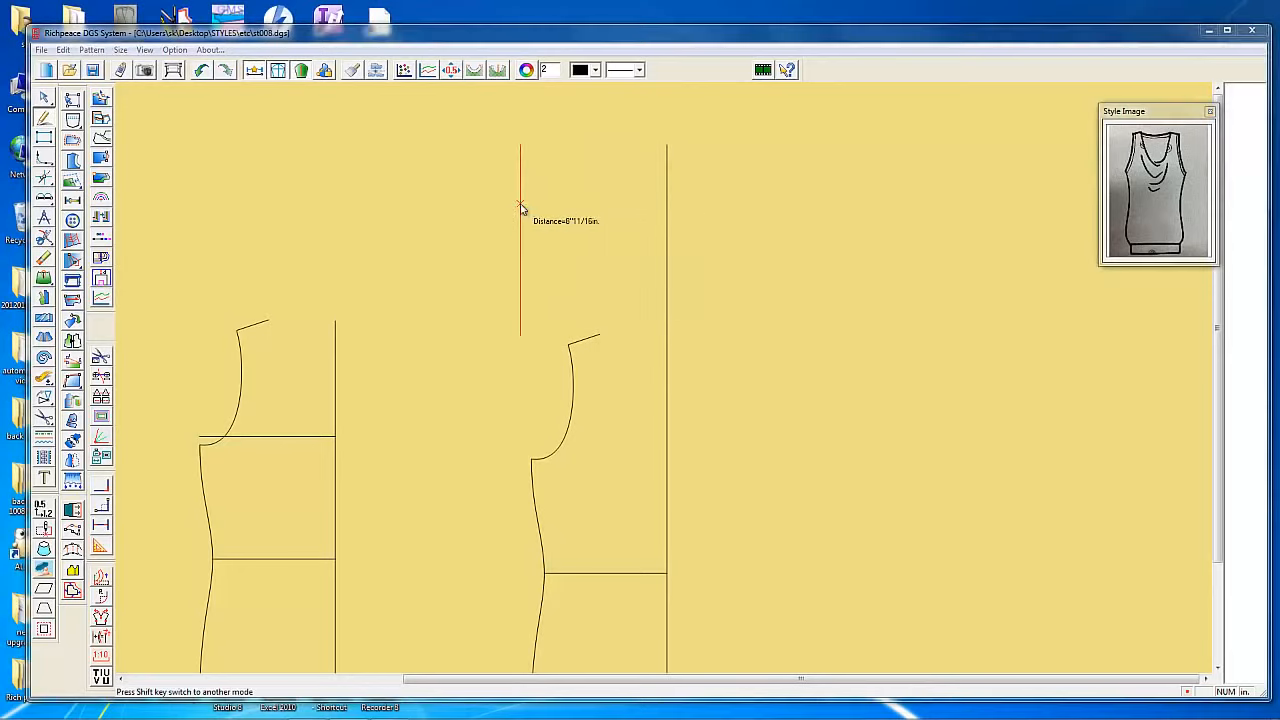
left_click(520, 207)
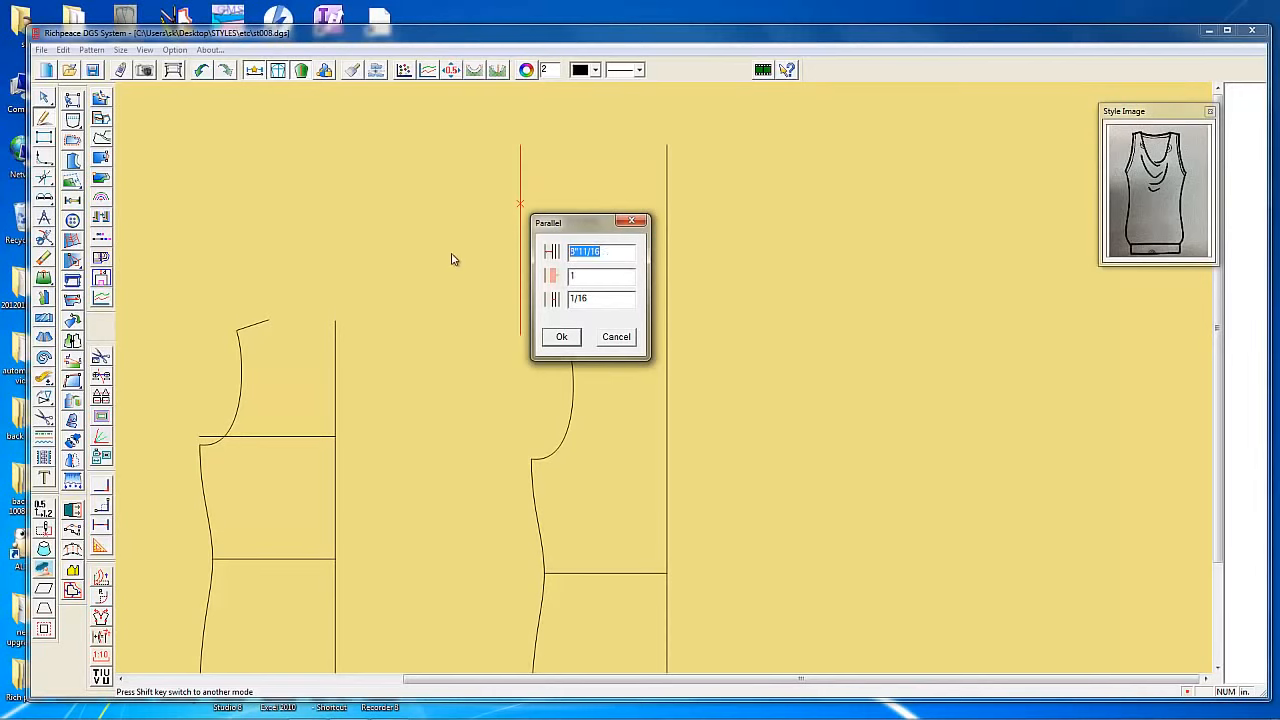
type("9")
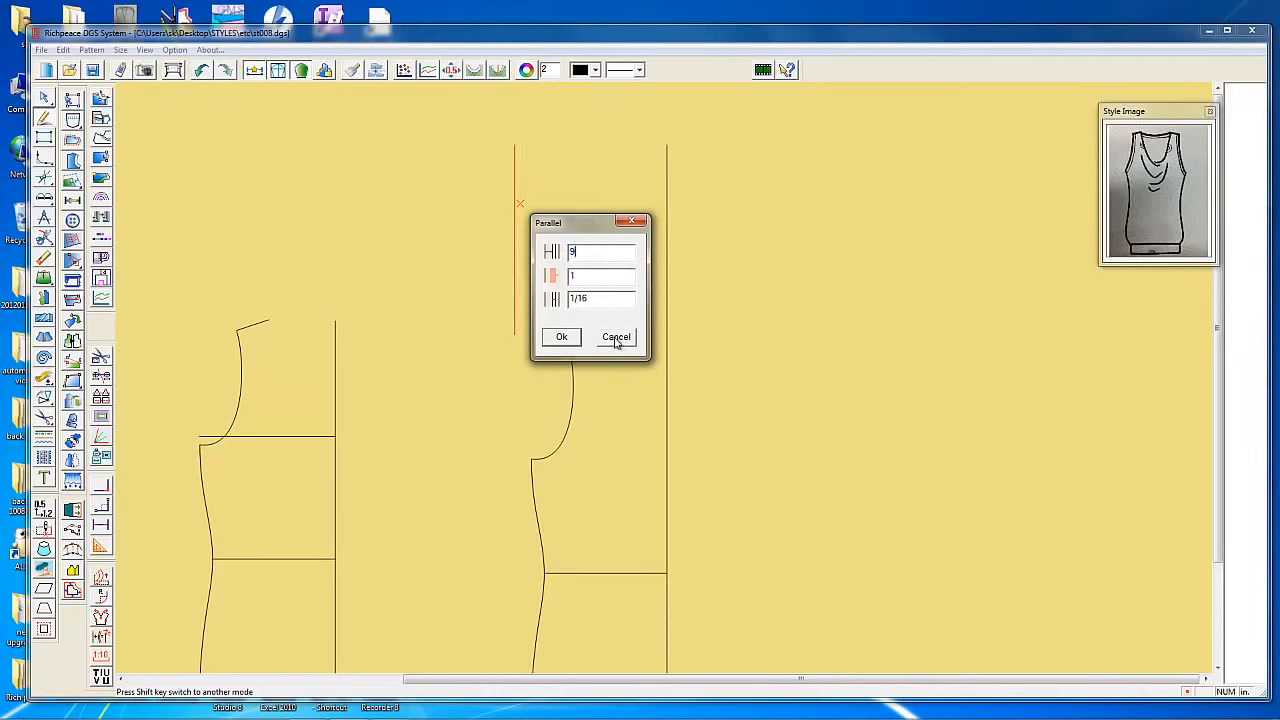
left_click(565, 340)
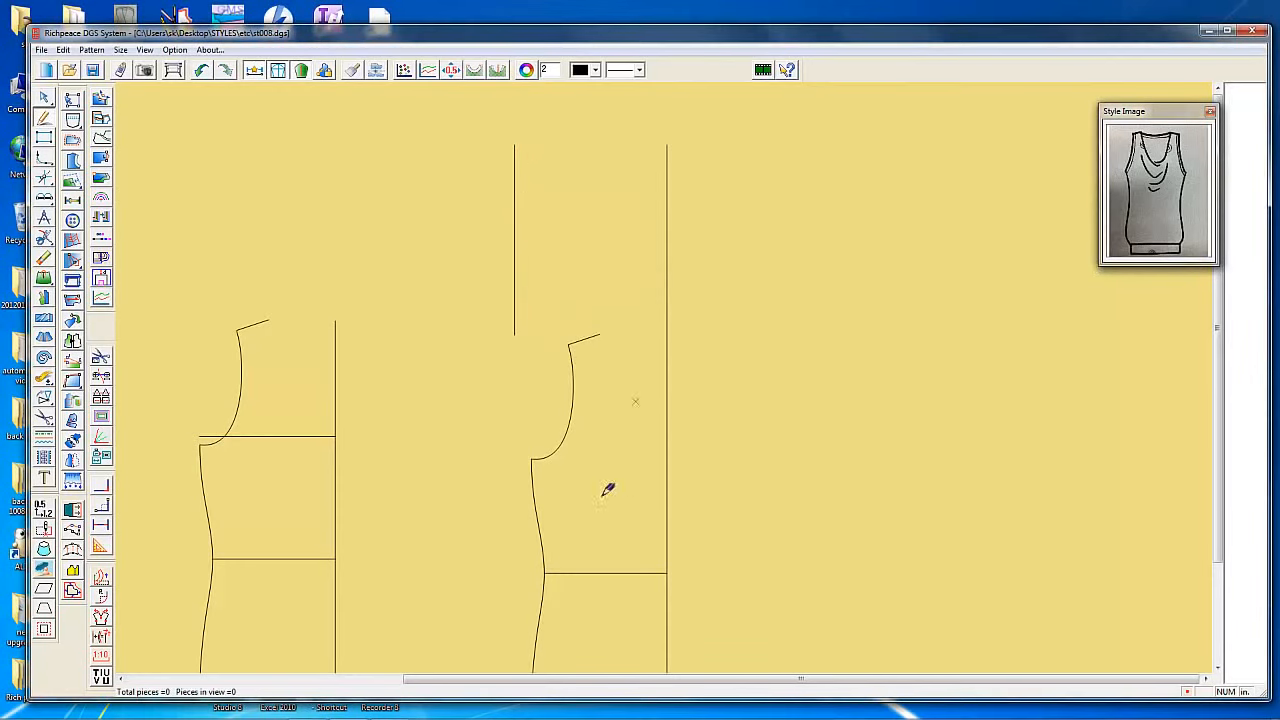
Draw a horizontal line from the copied front's underarm point to its centre line, and add one parallel line 2 in above it
left_click(532, 459)
left_click(664, 463)
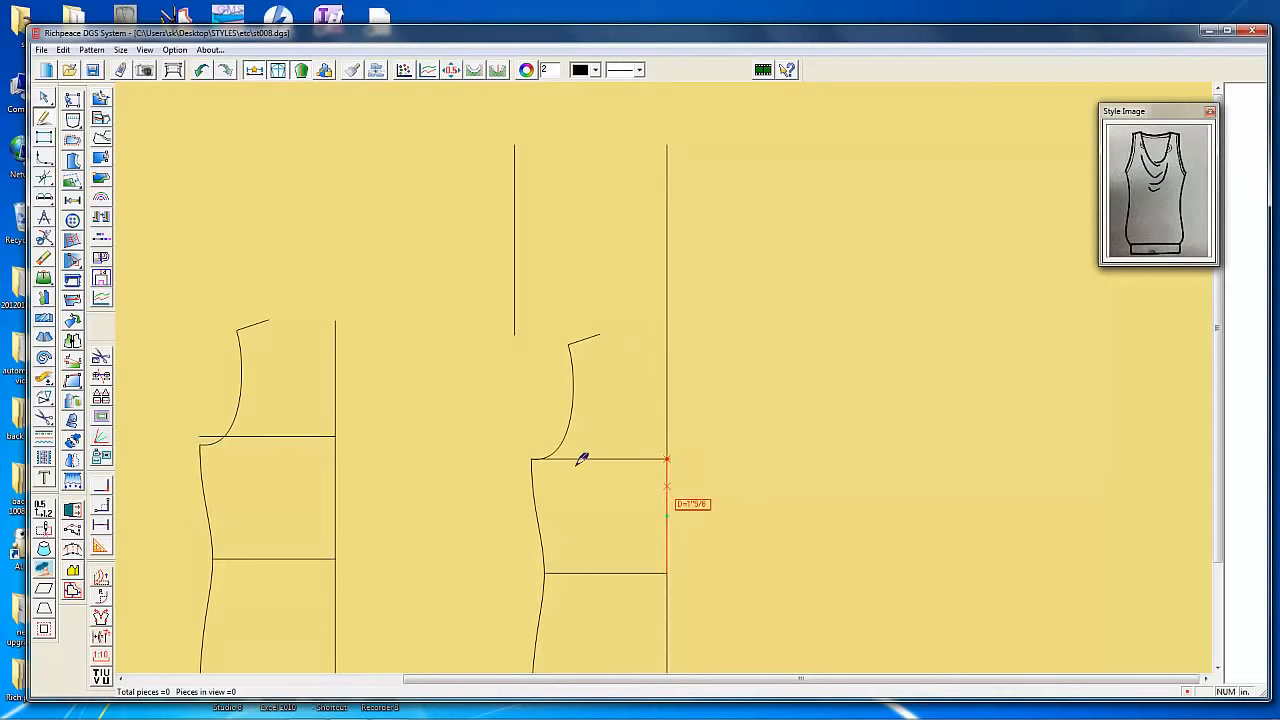
left_click(624, 456)
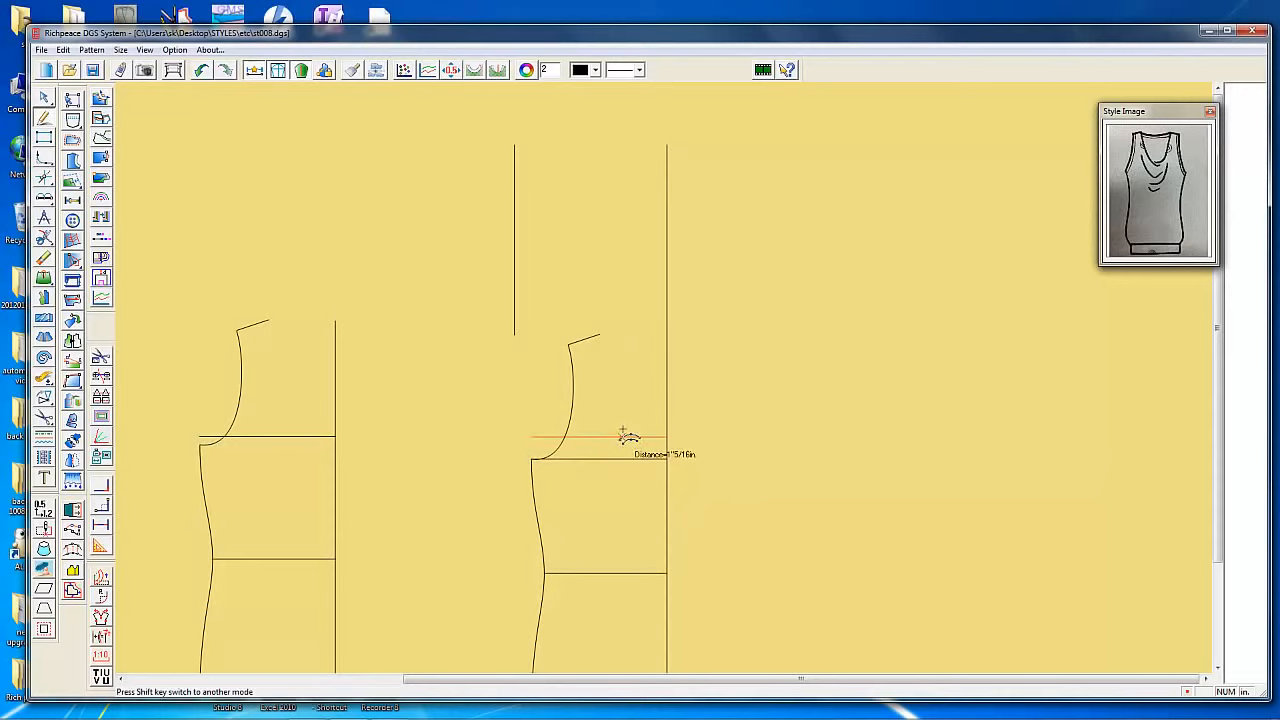
left_click(624, 425)
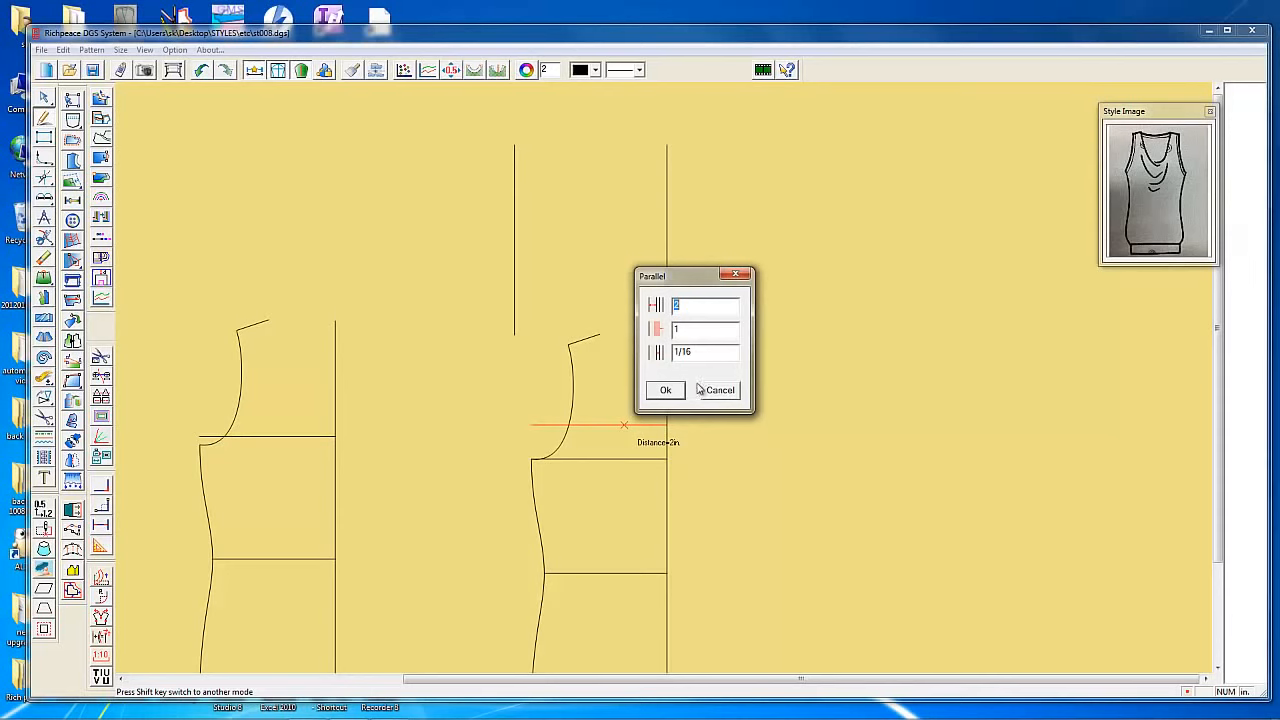
left_click(665, 390)
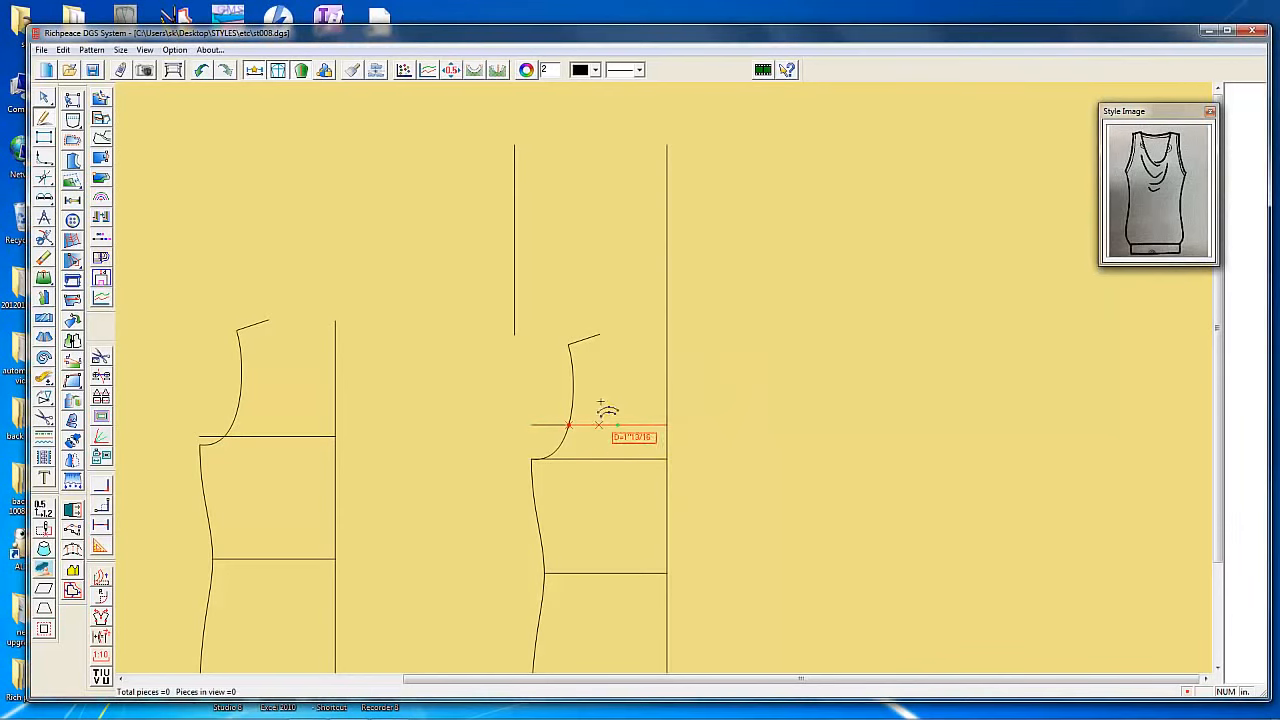
Add one parallel line 2 in above the upper horizontal line and another 2 in below the underarm line
left_click(606, 422)
left_click(608, 383)
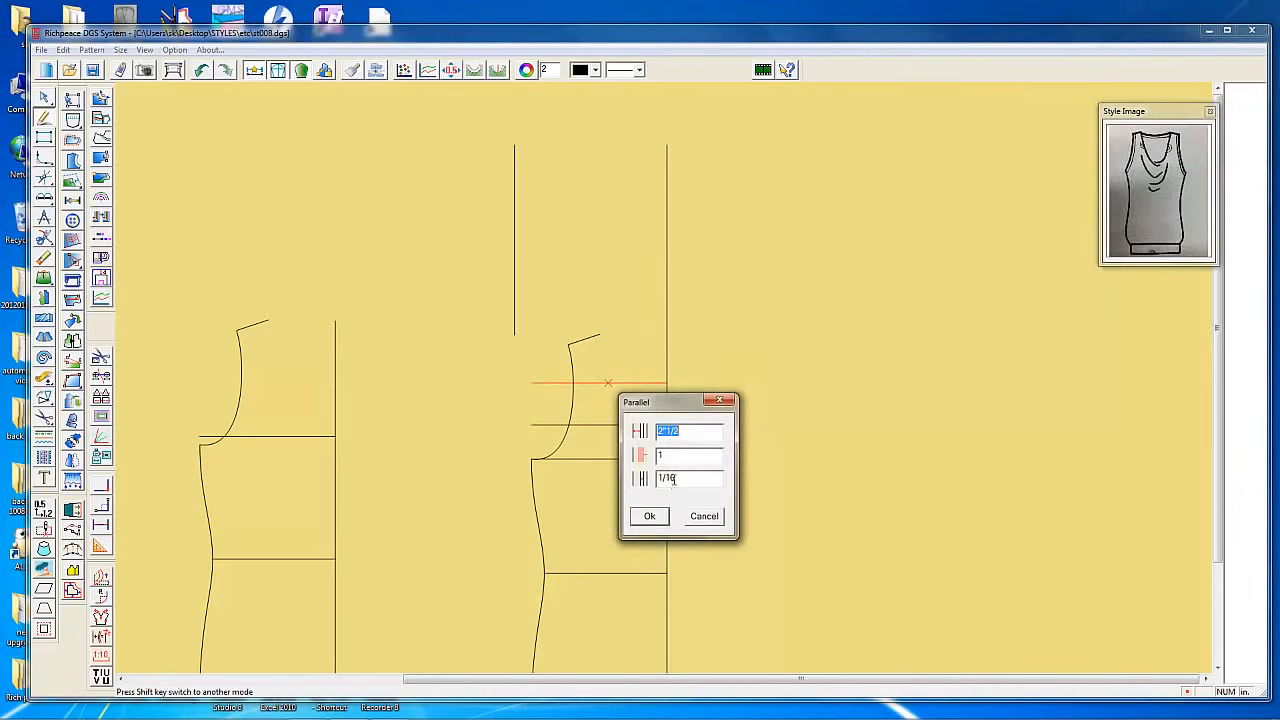
left_click(650, 516)
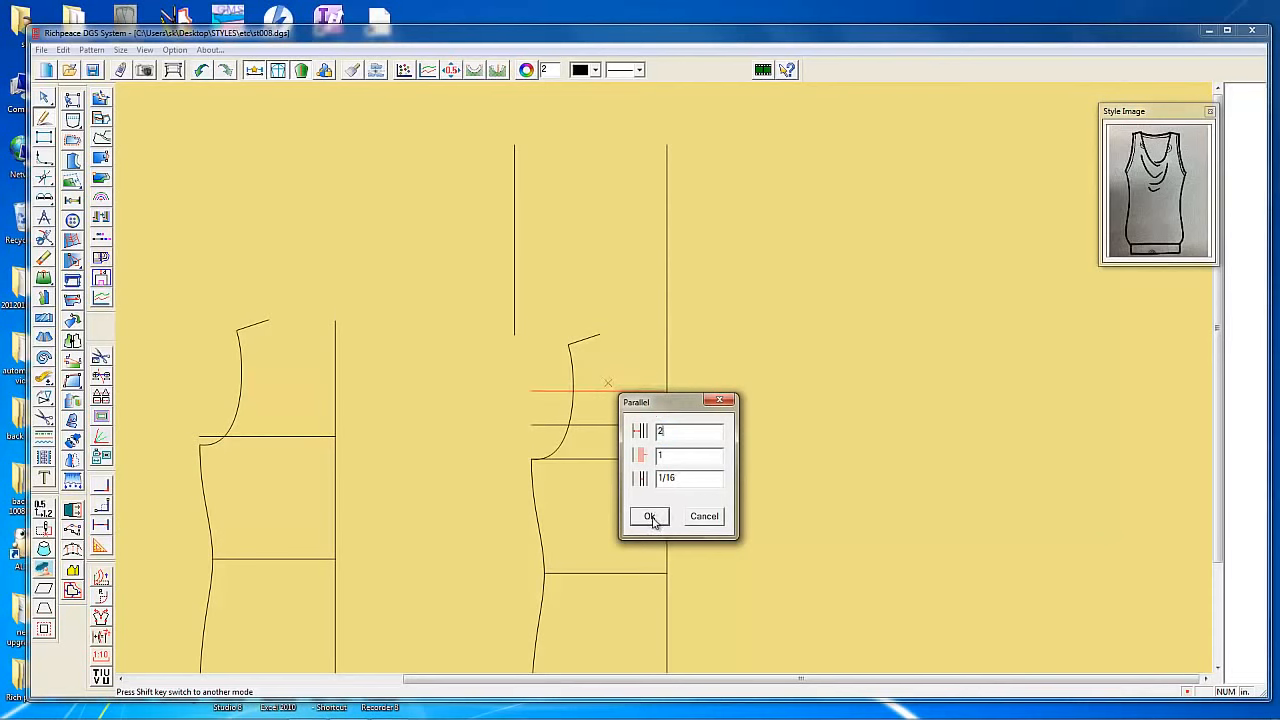
left_click(577, 459)
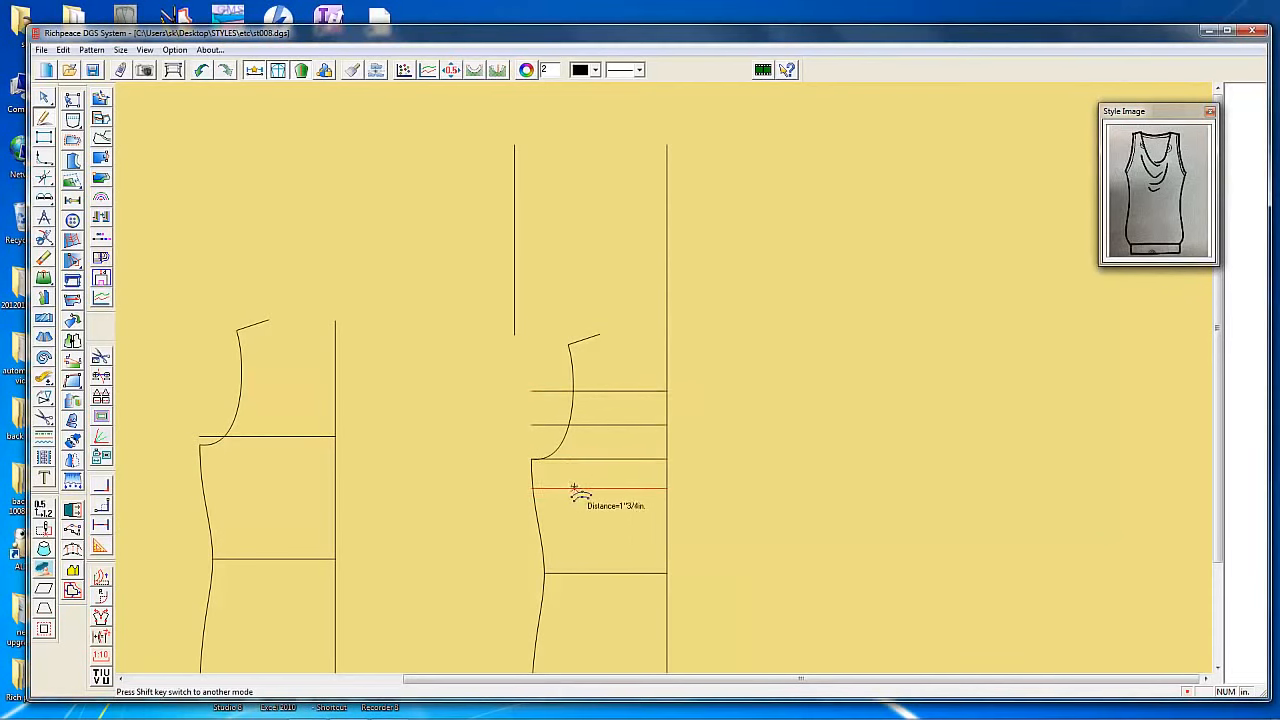
left_click(574, 488)
type("2")
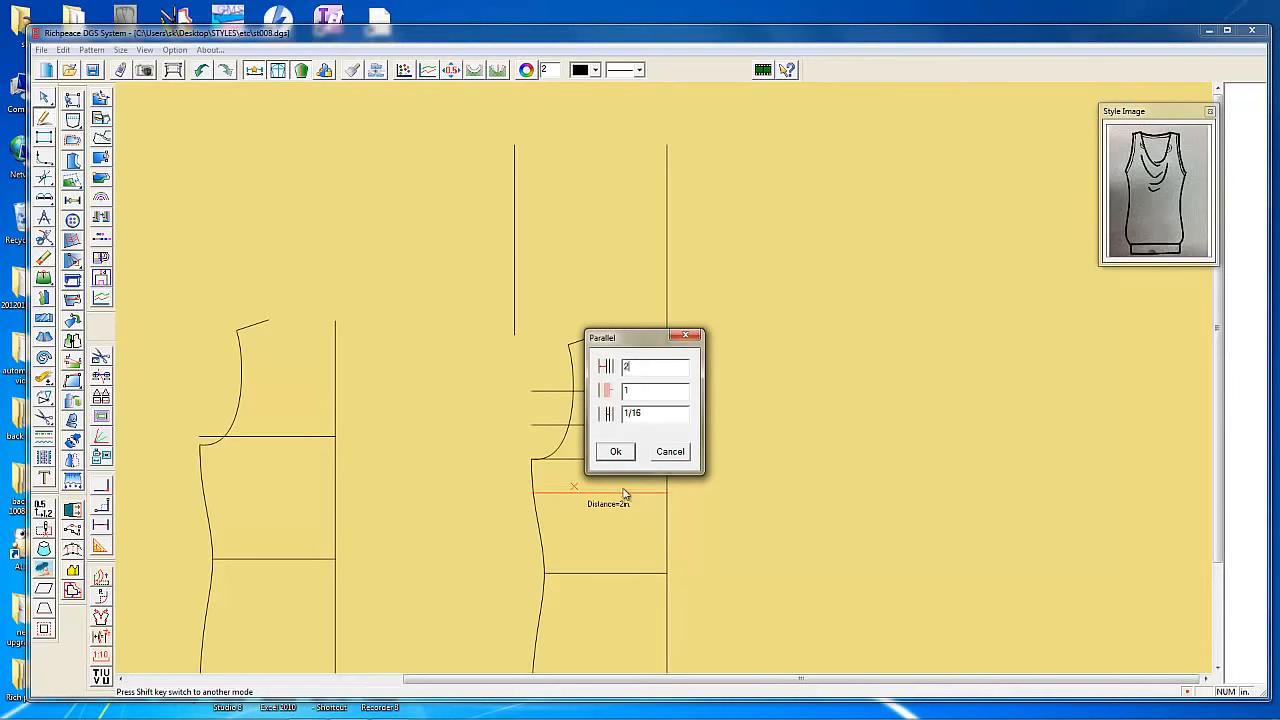
left_click(615, 452)
scroll(674, 360, "down", 1)
scroll(654, 297, "down", 1)
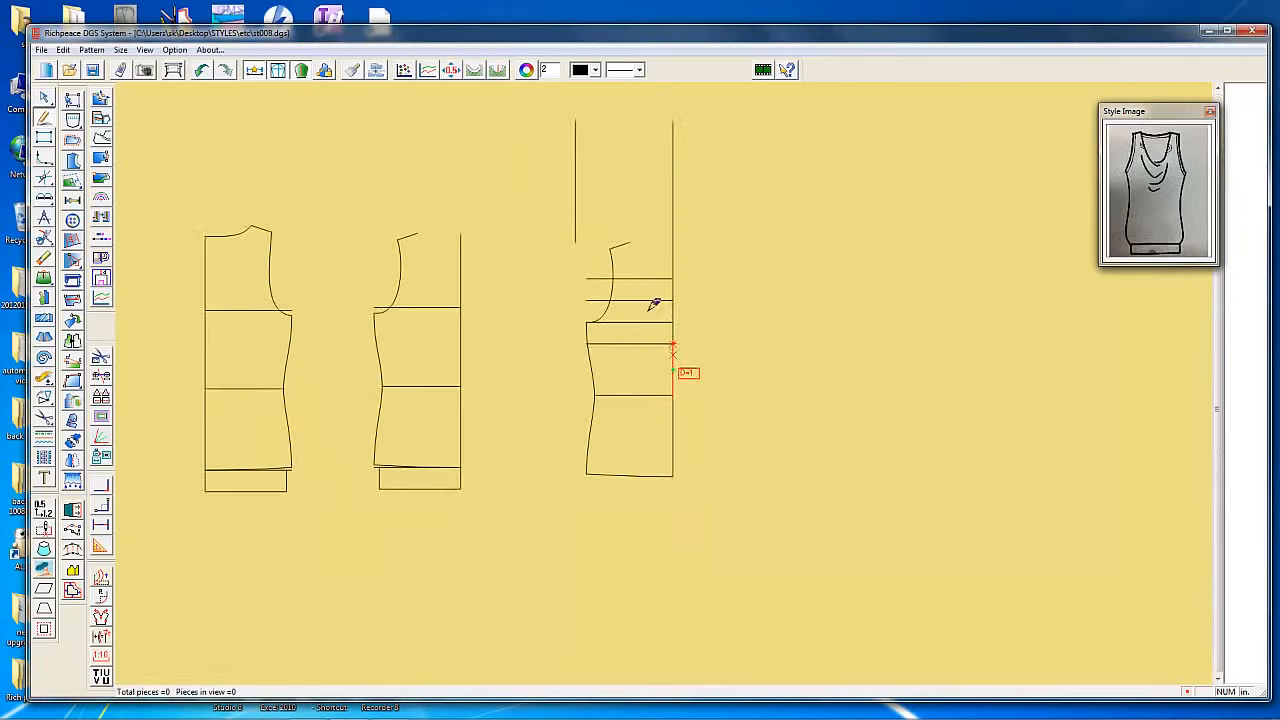
Cut the front's centre line where it meets each of the four horizontal lines between the upper armhole and the area below the underarm
scroll(675, 382, "up", 3)
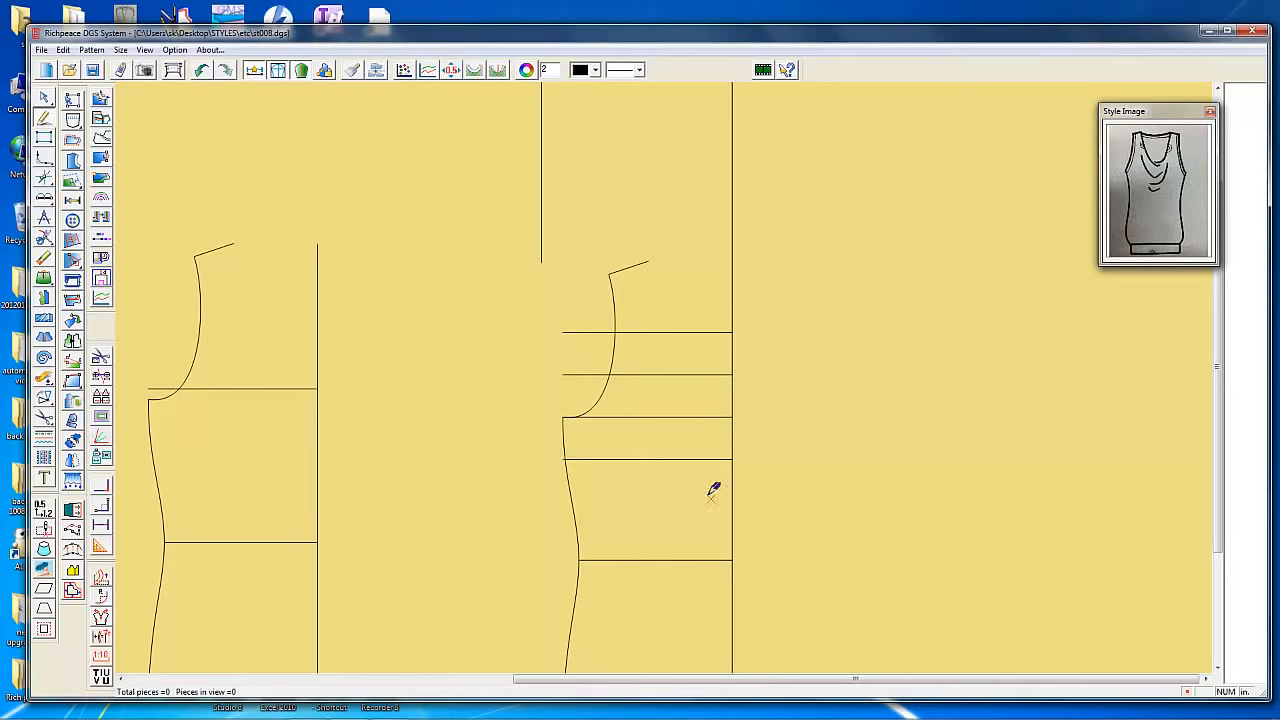
left_click_drag(706, 497, 762, 533)
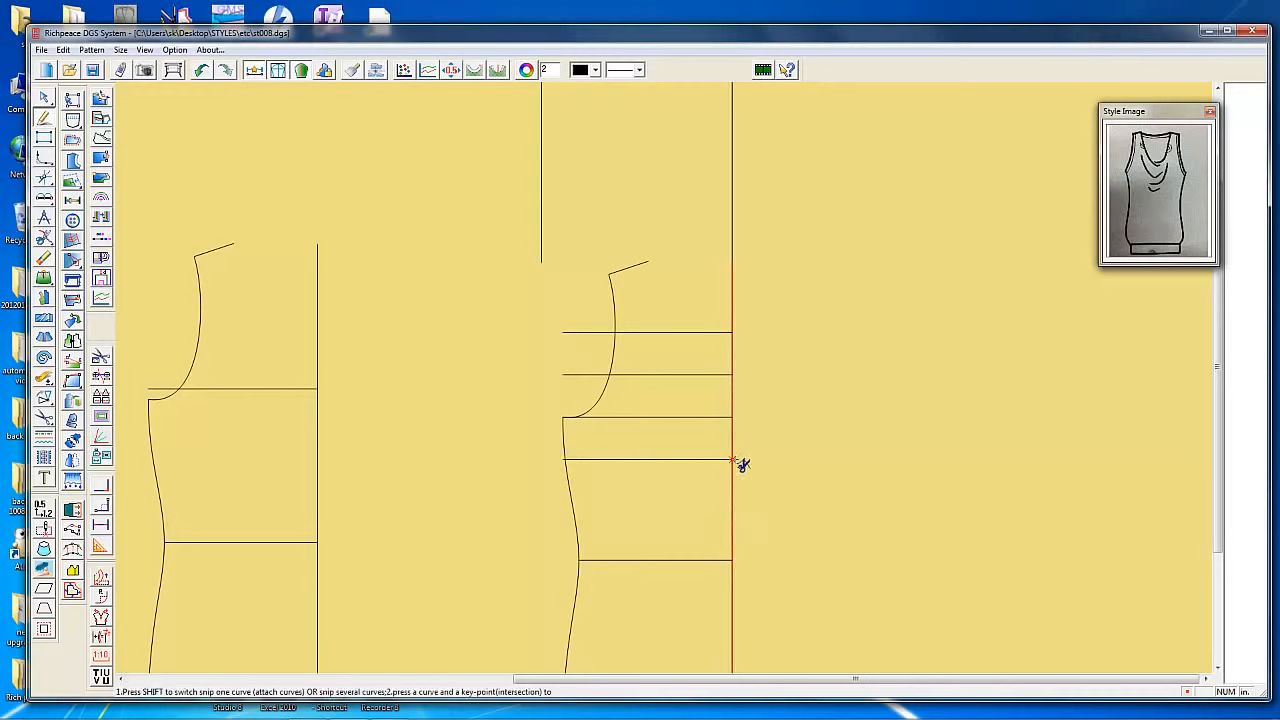
left_click(736, 461)
left_click(732, 512)
left_click(736, 460)
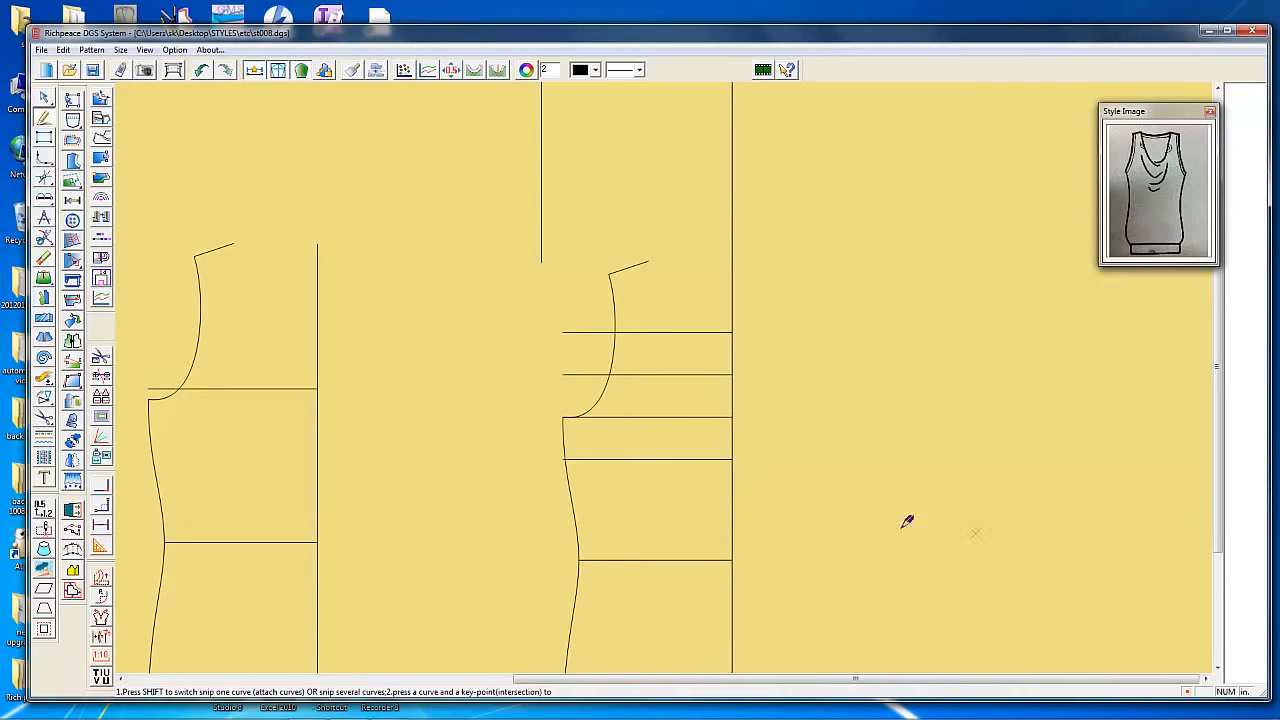
left_click(735, 436)
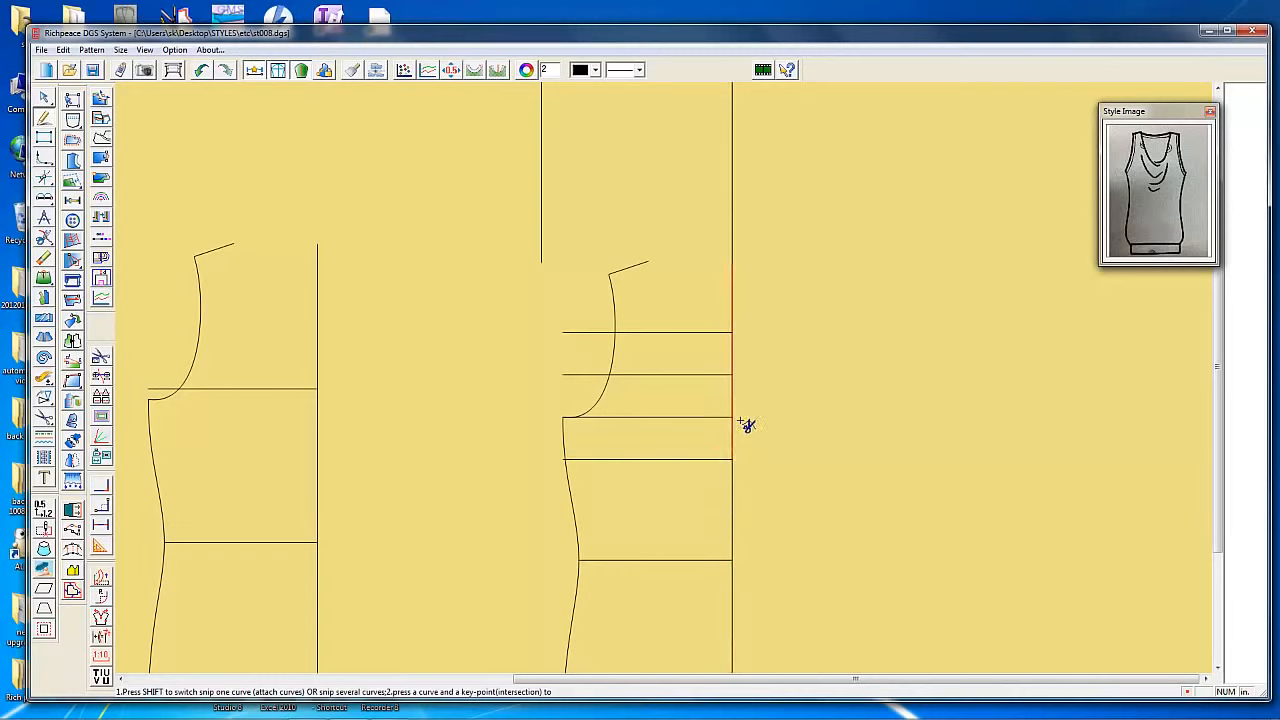
left_click(739, 420)
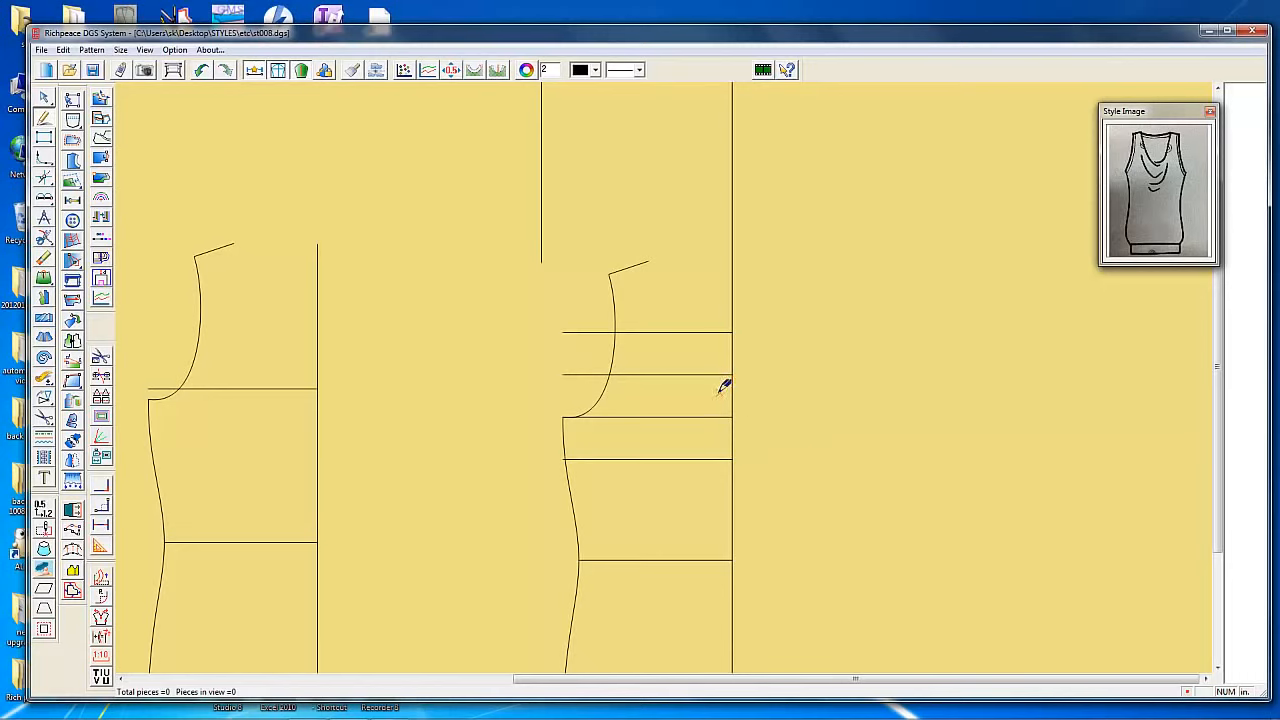
right_click_drag(716, 389, 747, 415)
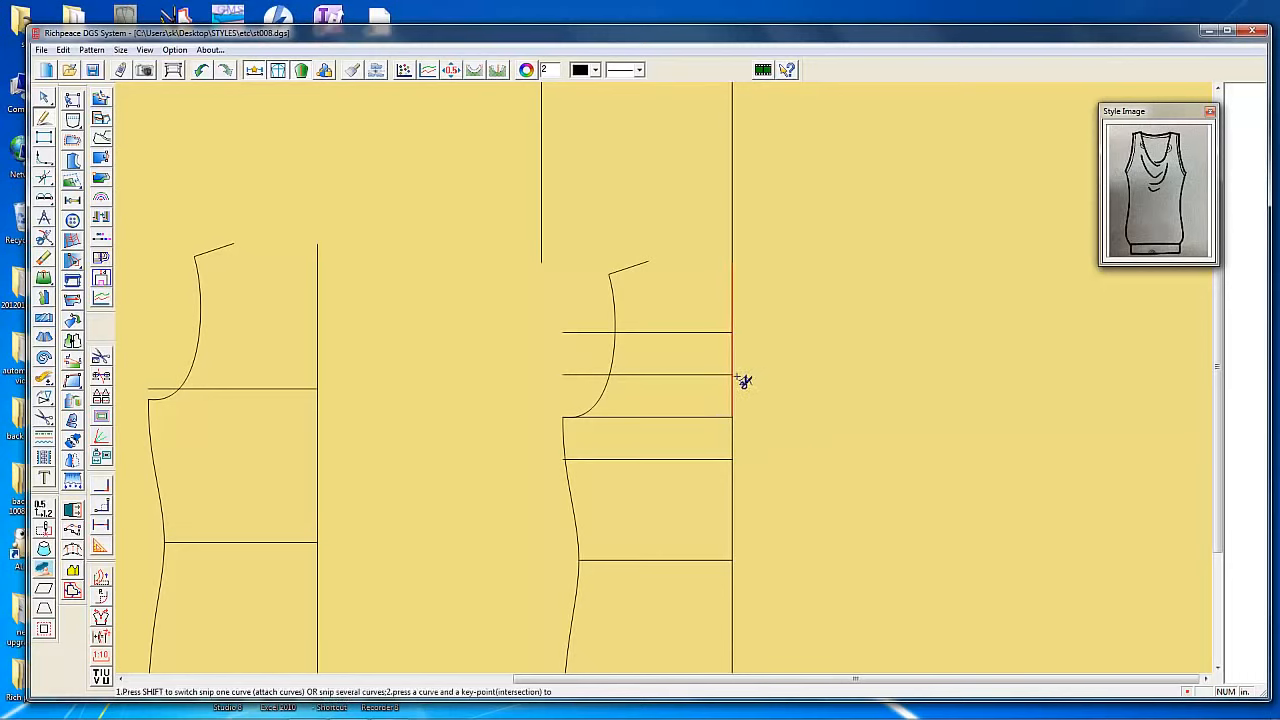
left_click(734, 379)
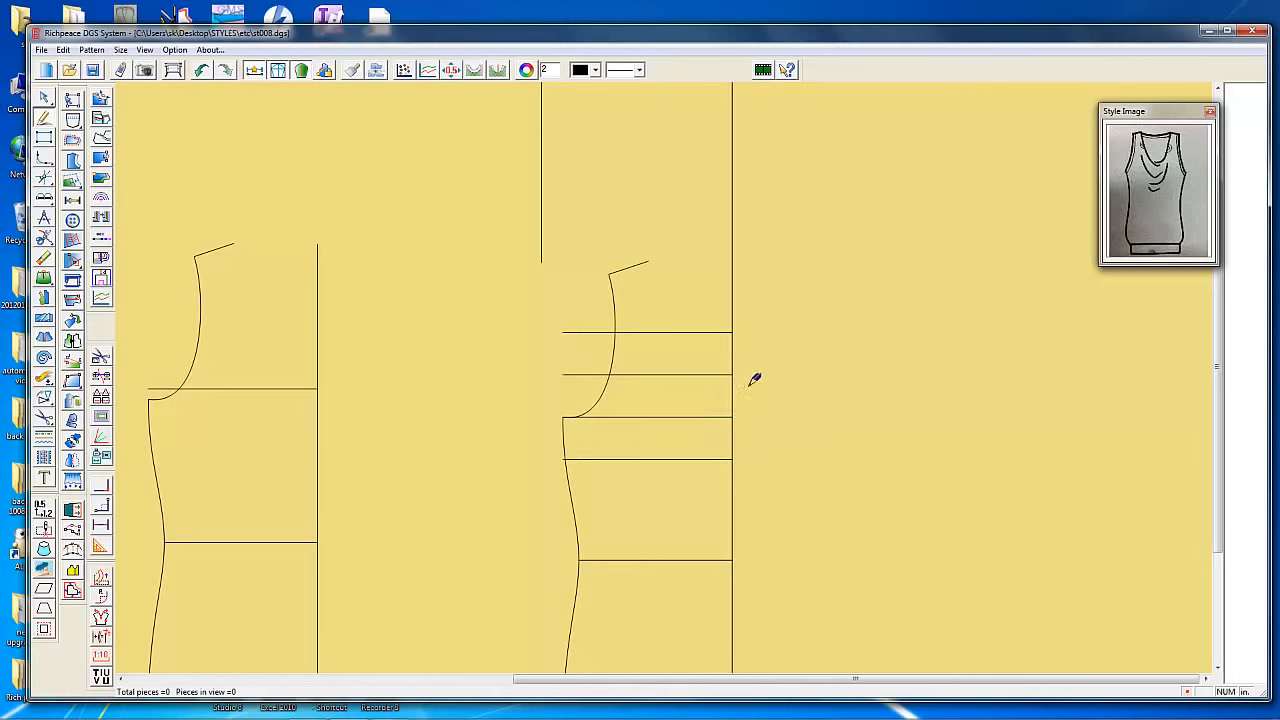
right_click_drag(714, 347, 744, 367)
left_click(733, 335)
Cut the side seam at the line below the underarm, and the armhole curve at the two horizontal lines crossing it
right_click_drag(550, 485, 596, 528)
left_click(576, 465)
right_click_drag(590, 385, 616, 399)
left_click(610, 377)
right_click_drag(607, 342, 624, 346)
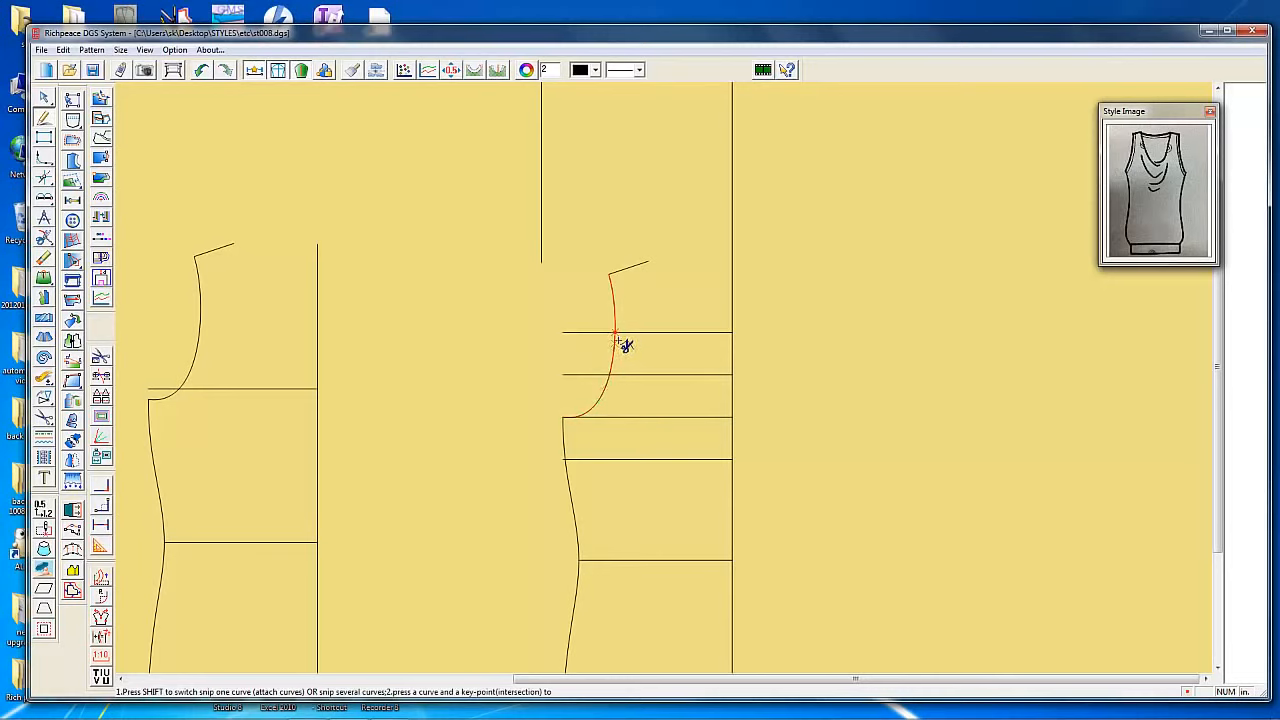
left_click(622, 338)
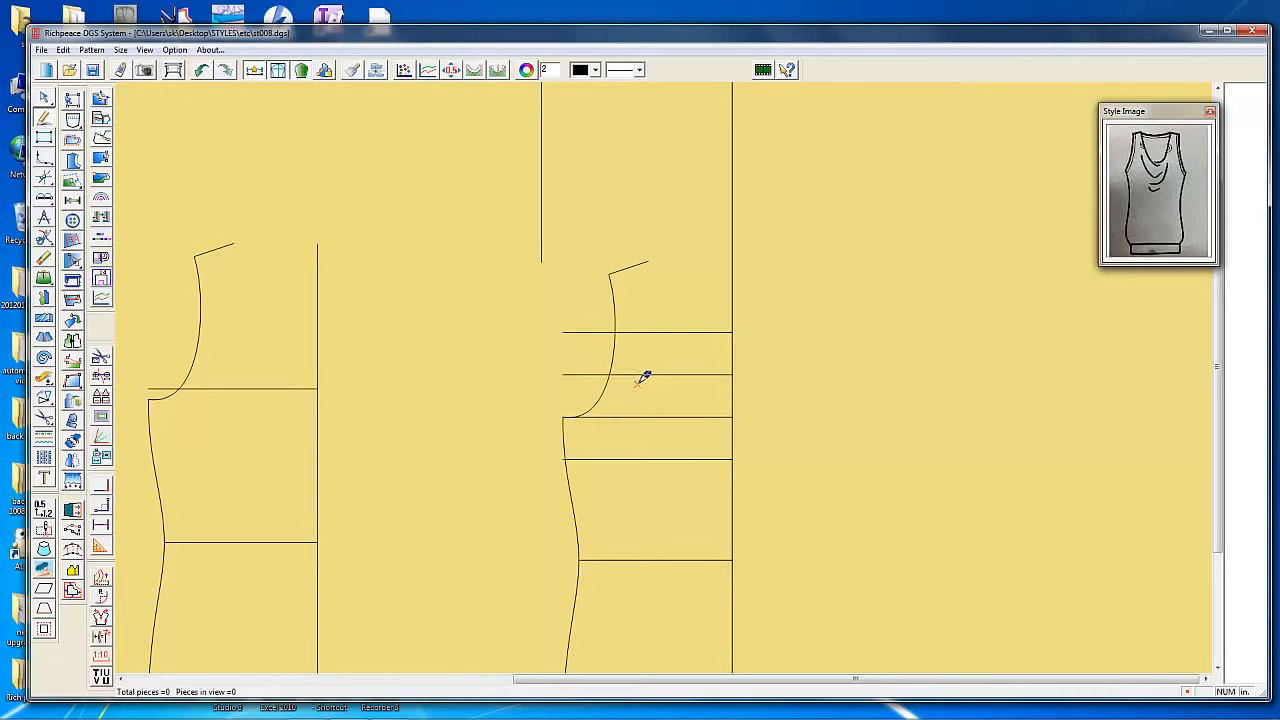
Cut the two upper horizontal lines at the armhole curve and the line below the underarm at the side seam
right_click_drag(660, 320, 671, 396)
left_click(615, 332)
left_click(617, 374)
right_click_drag(636, 440, 668, 478)
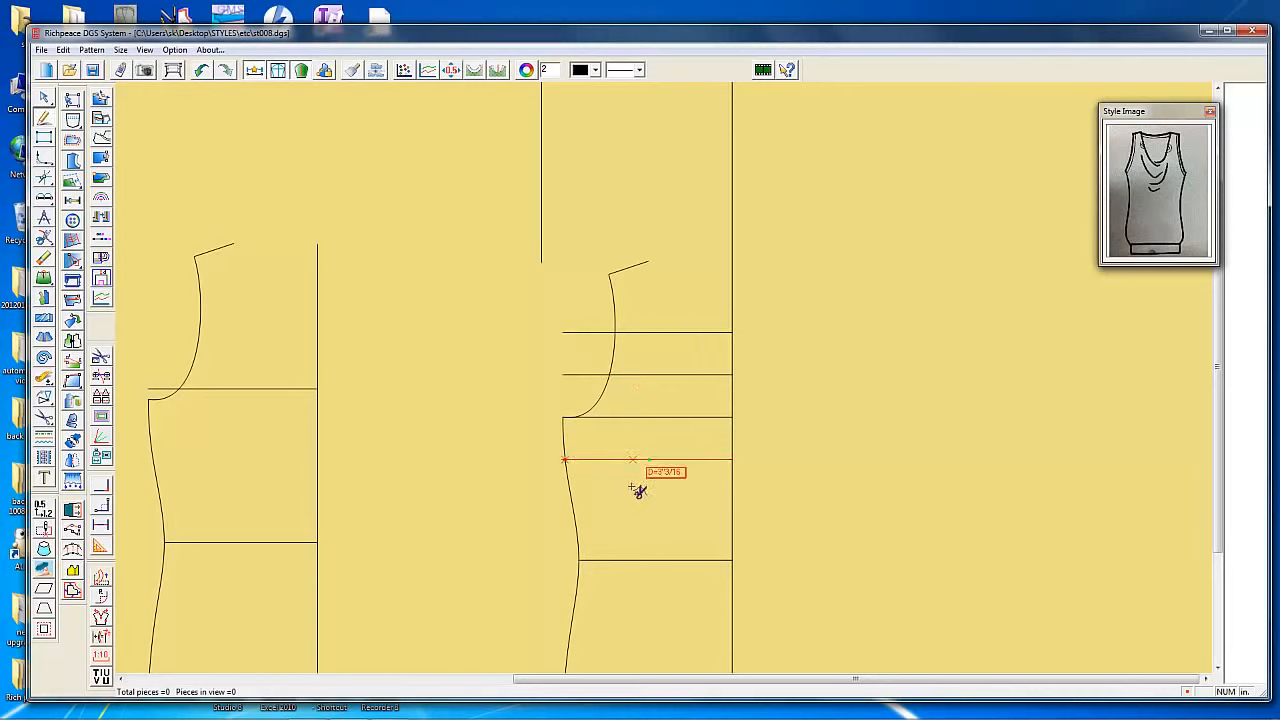
left_click(567, 459)
Erase the short line ends that project beyond the armhole curve and the side seam
scroll(620, 337, "up", 2)
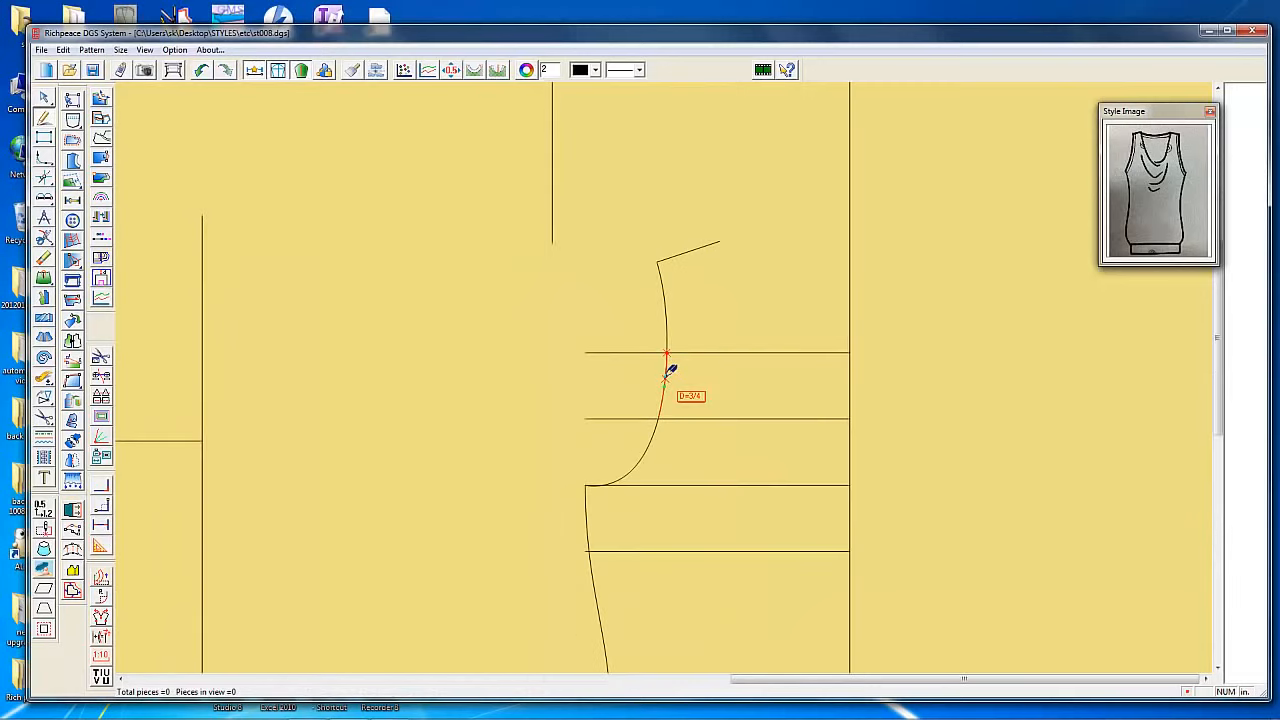
key("e")
mouse_move(577, 333)
left_mouse_down()
mouse_move(619, 433)
mouse_move(646, 448)
left_mouse_up()
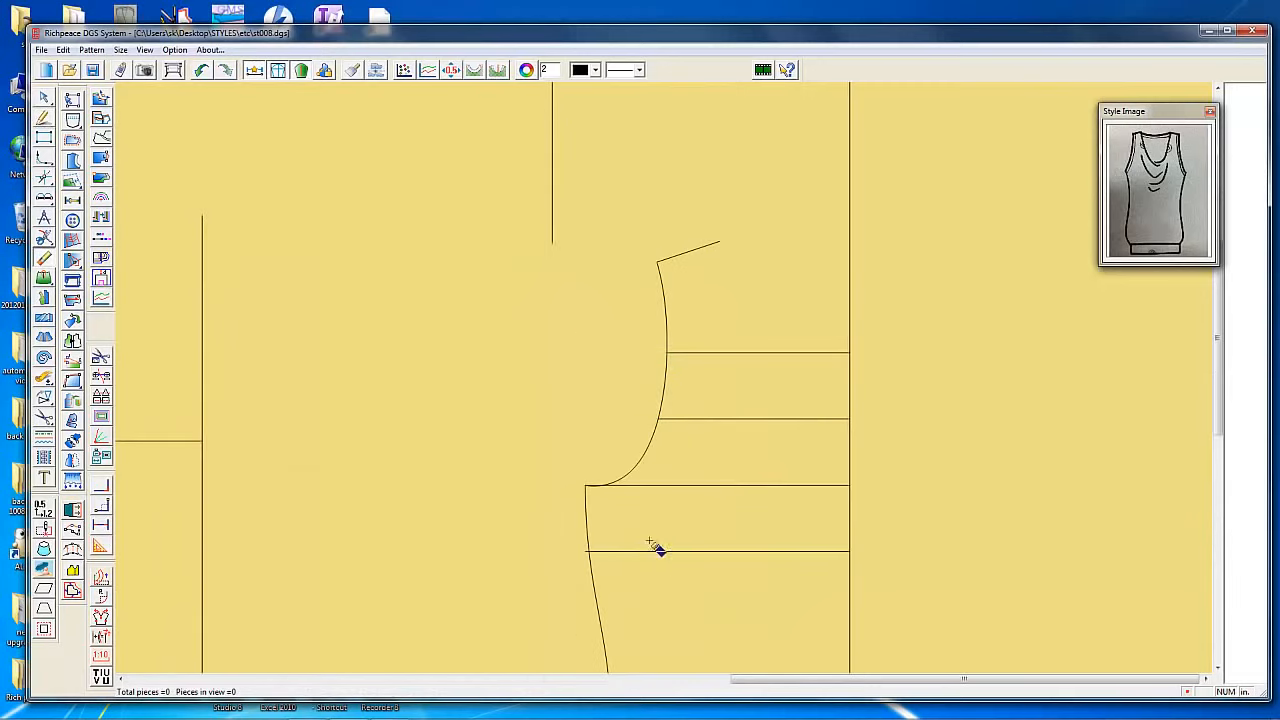
scroll(594, 574, "up", 2)
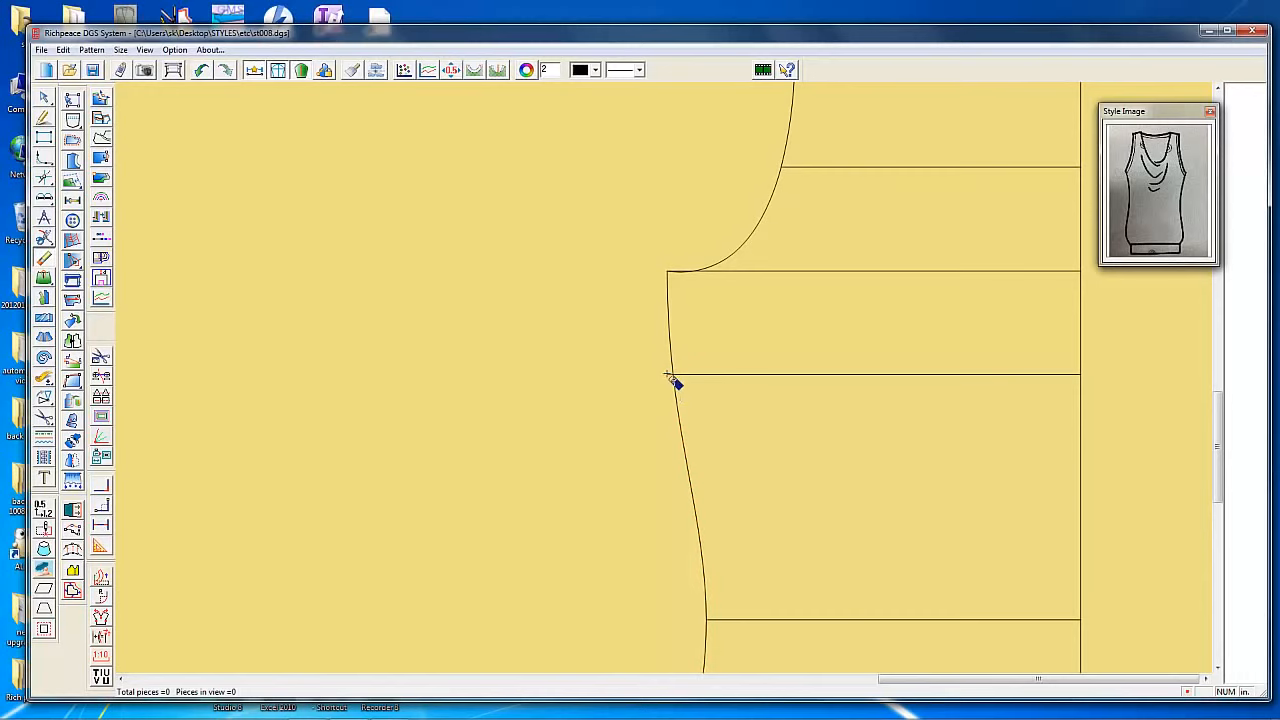
scroll(772, 352, "down", 3)
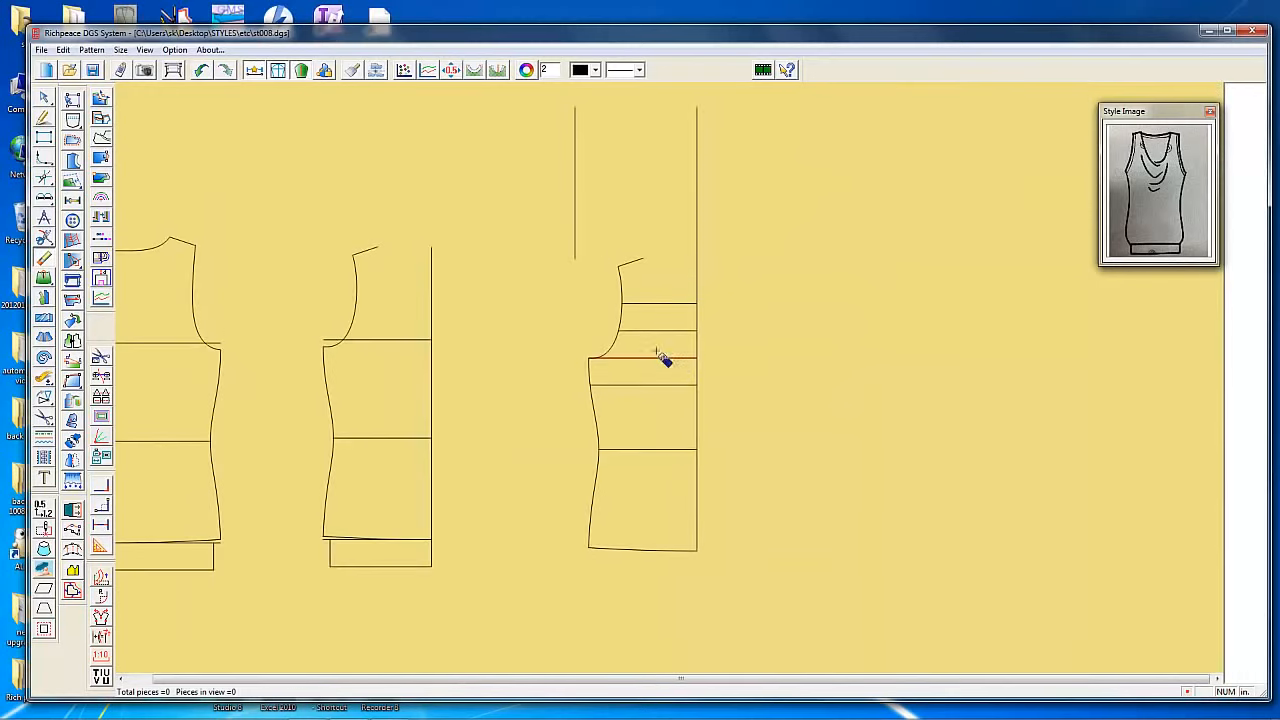
scroll(680, 380, "up", 2)
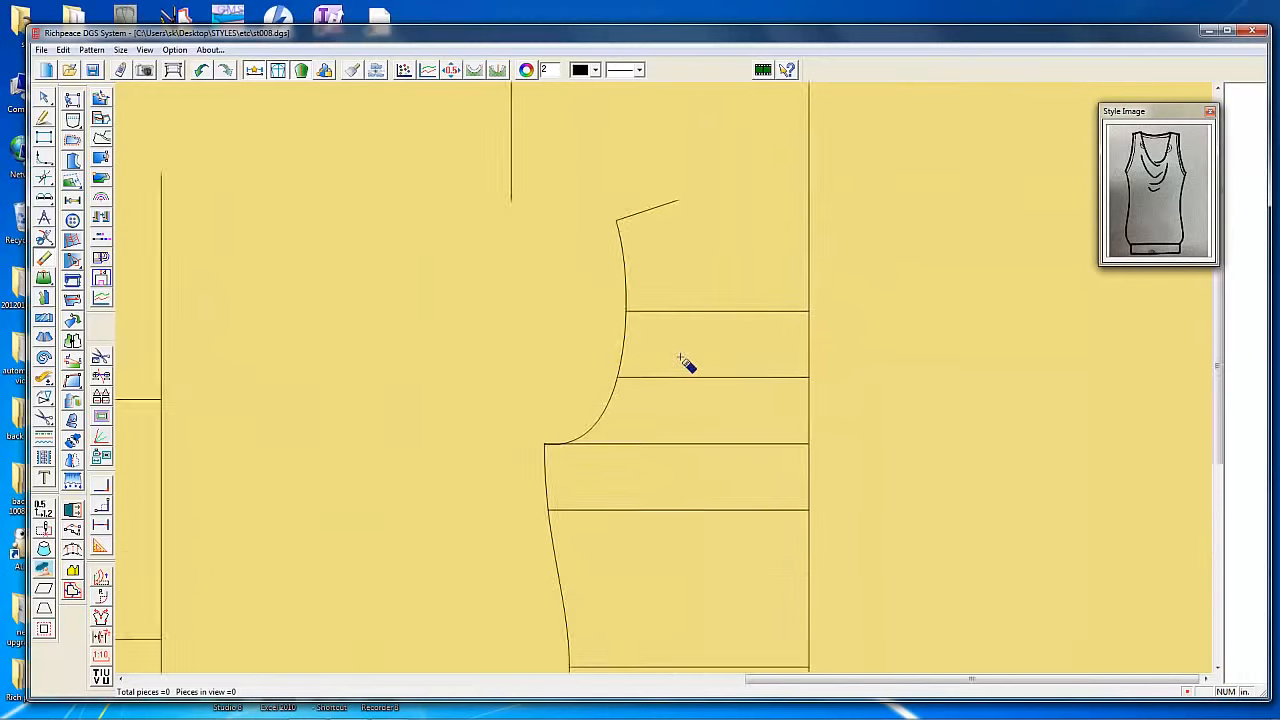
scroll(842, 392, "down", 1)
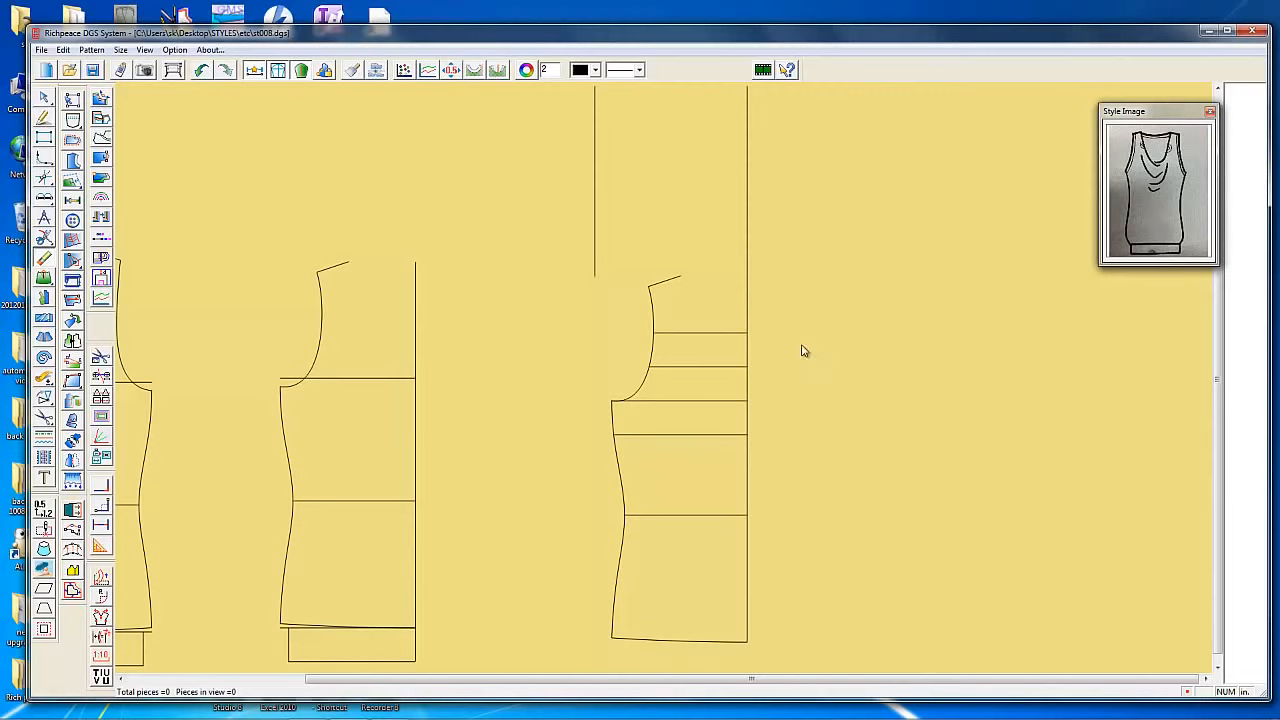
Rotate the upper front lines about the side-seam end of the line below the underarm, raising its centre end by 0.5 in
right_click(802, 350)
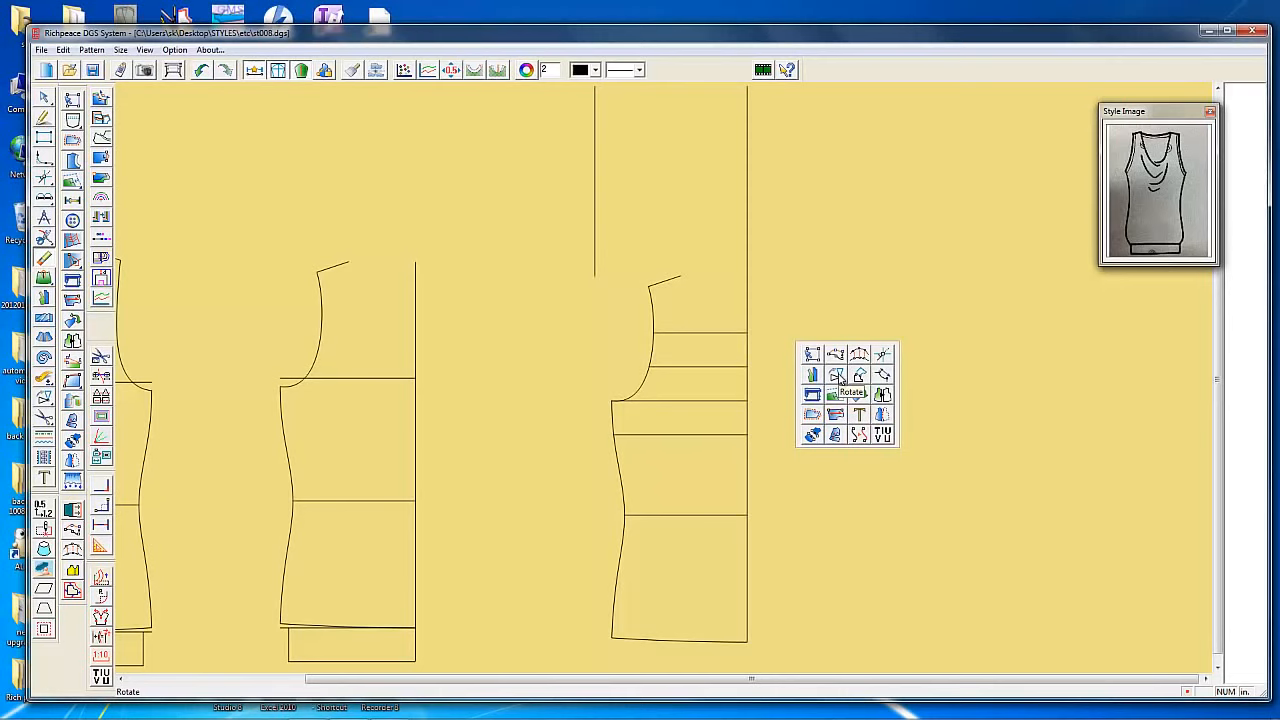
left_click(838, 376)
mouse_move(44, 399)
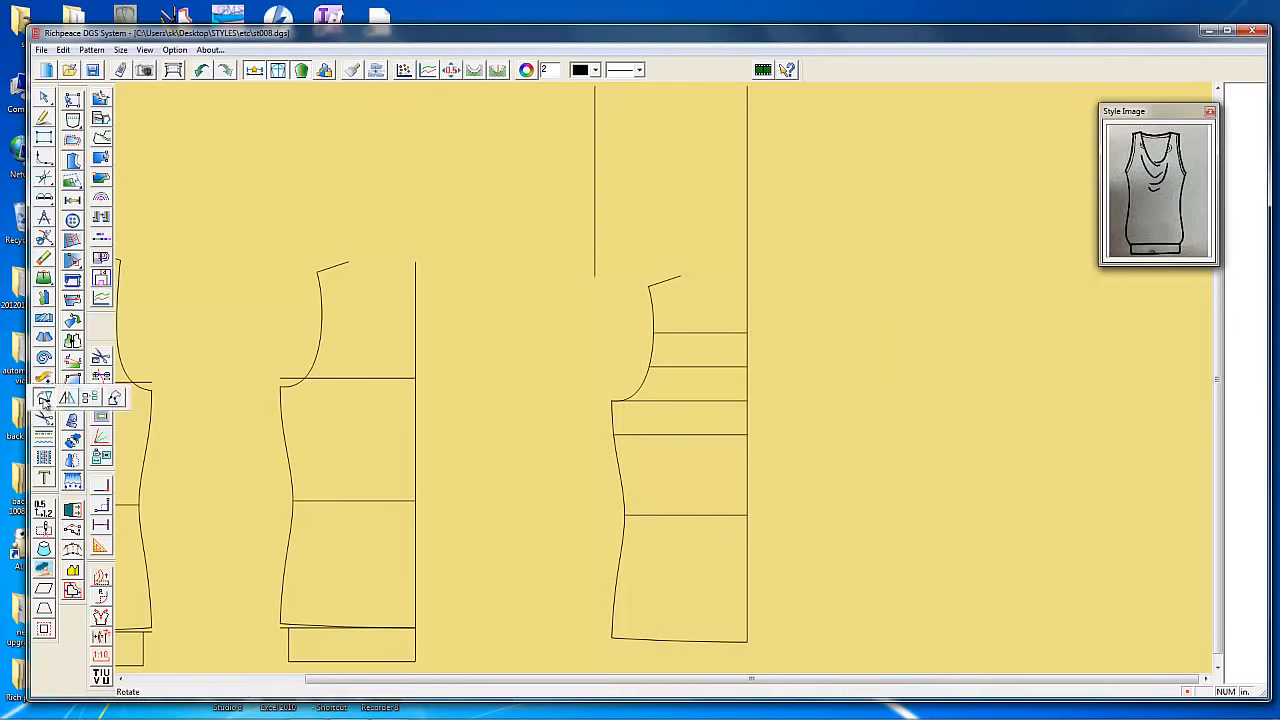
left_click(44, 399)
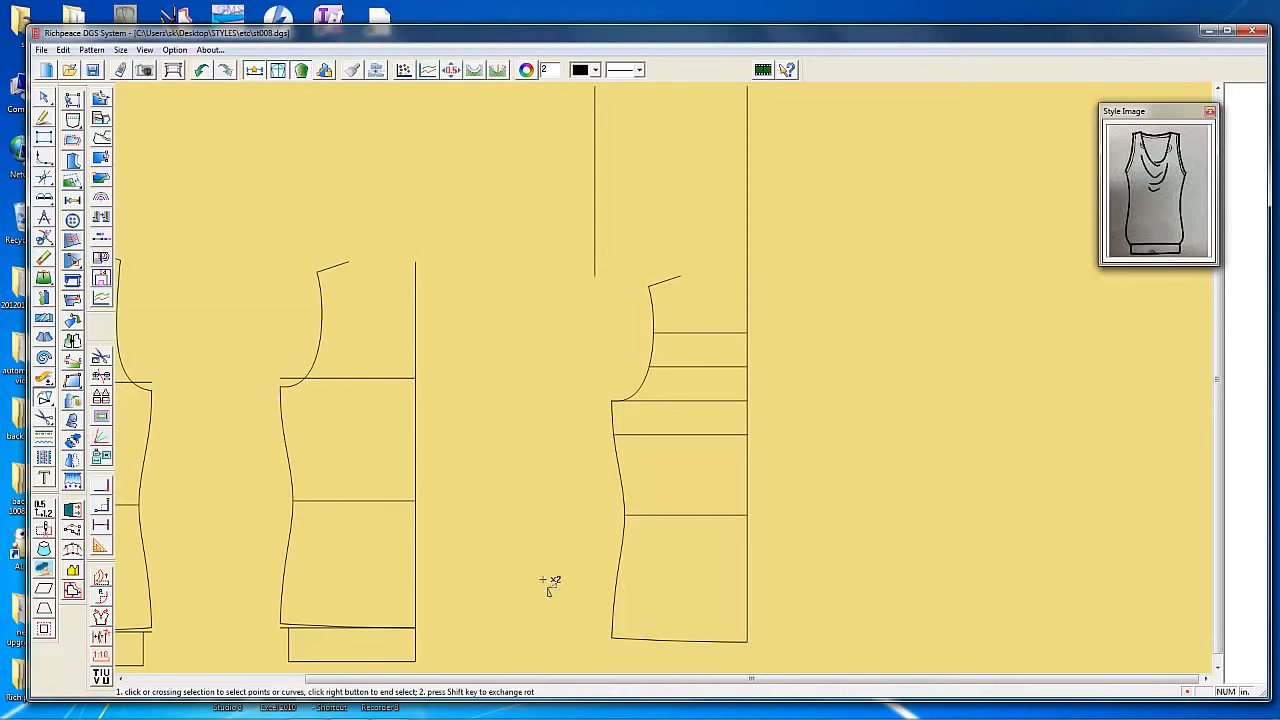
left_click_drag(628, 264, 727, 410)
left_click(648, 436)
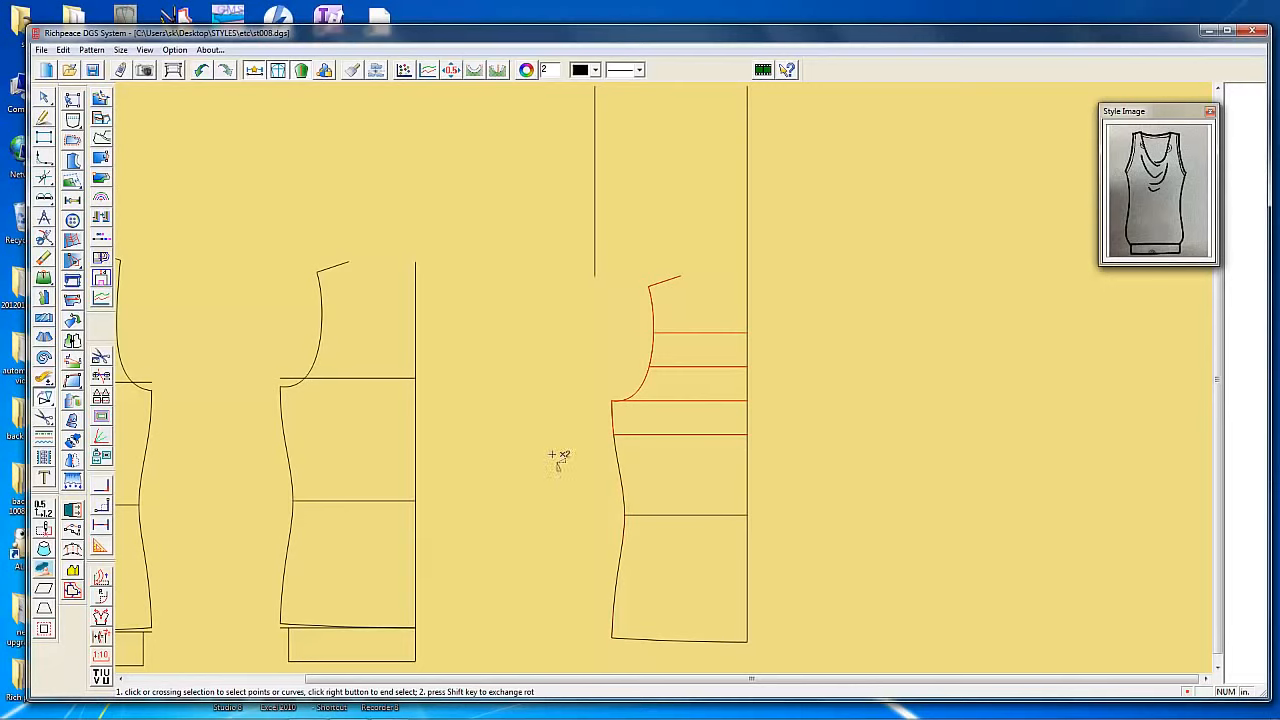
right_click(763, 371)
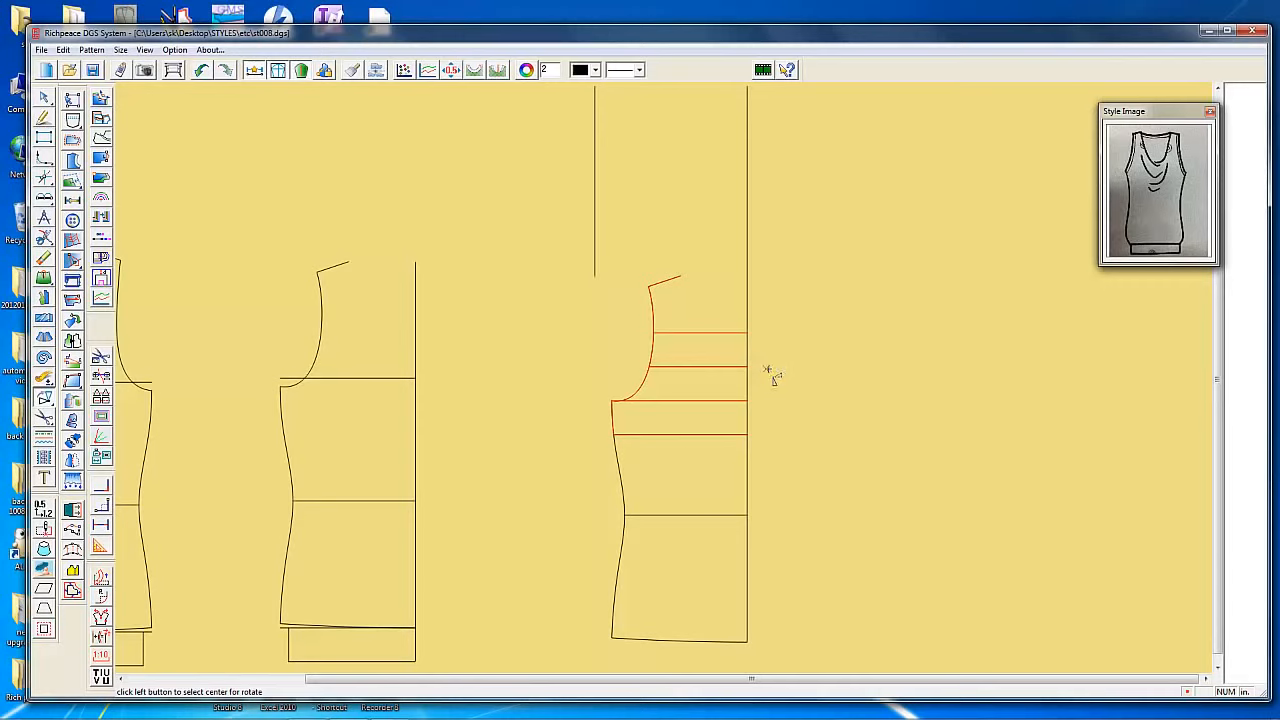
left_click(618, 441)
left_click(752, 446)
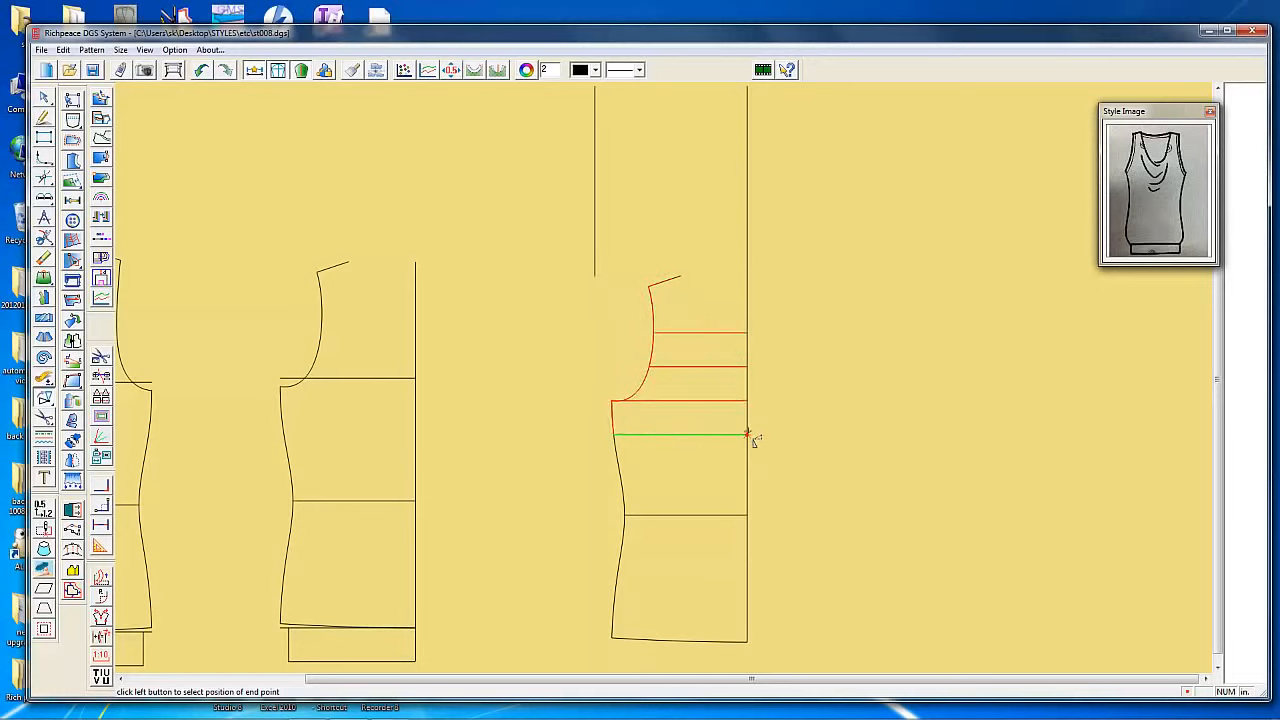
scroll(660, 385, "up", 1)
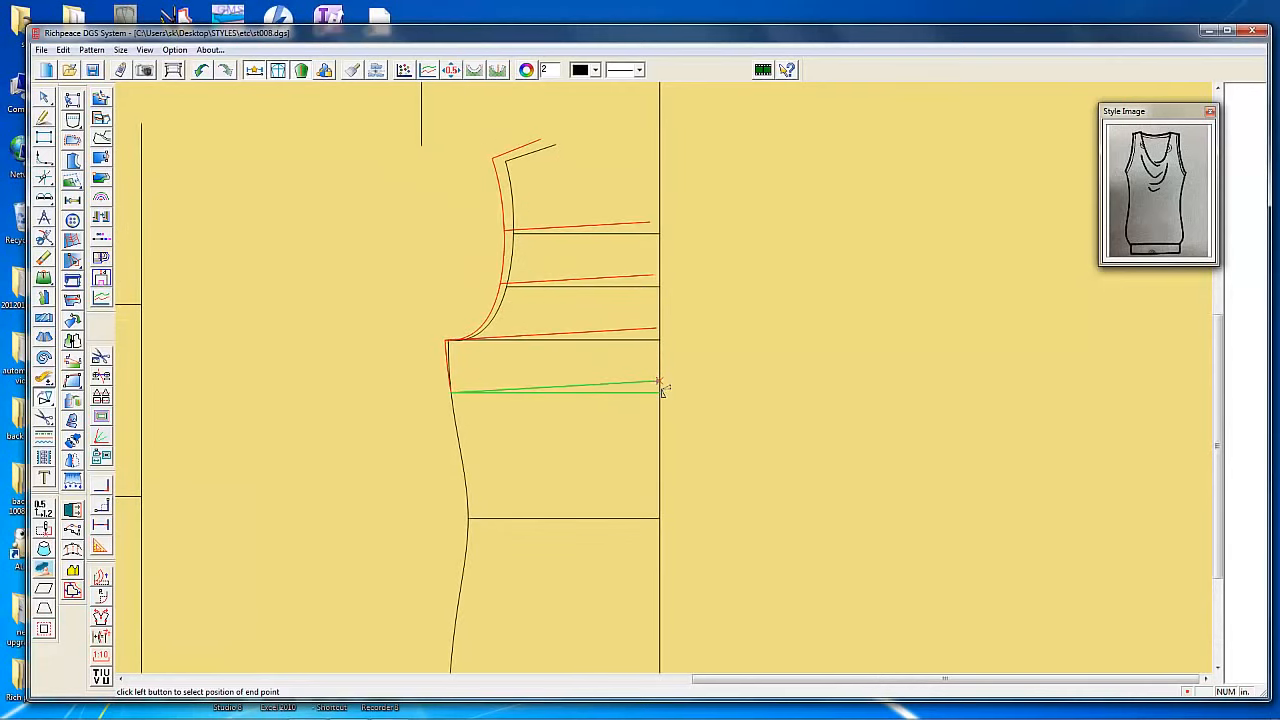
left_click(661, 390)
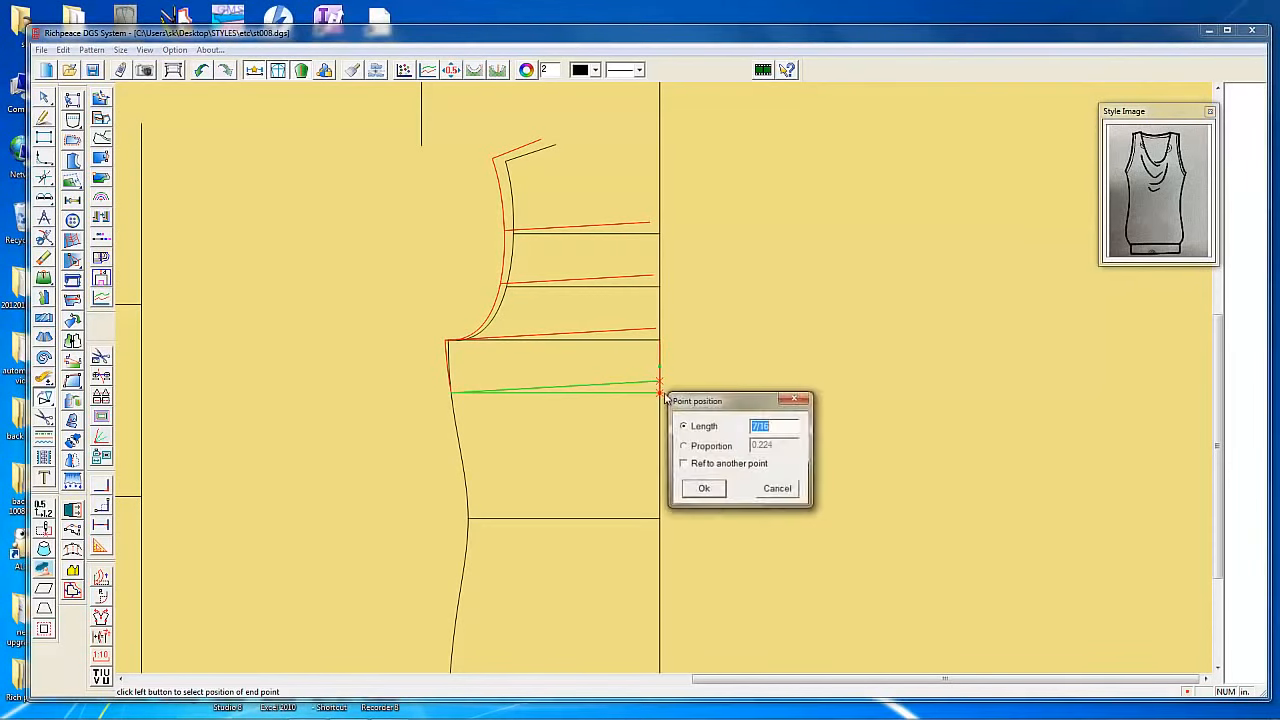
type("0.5")
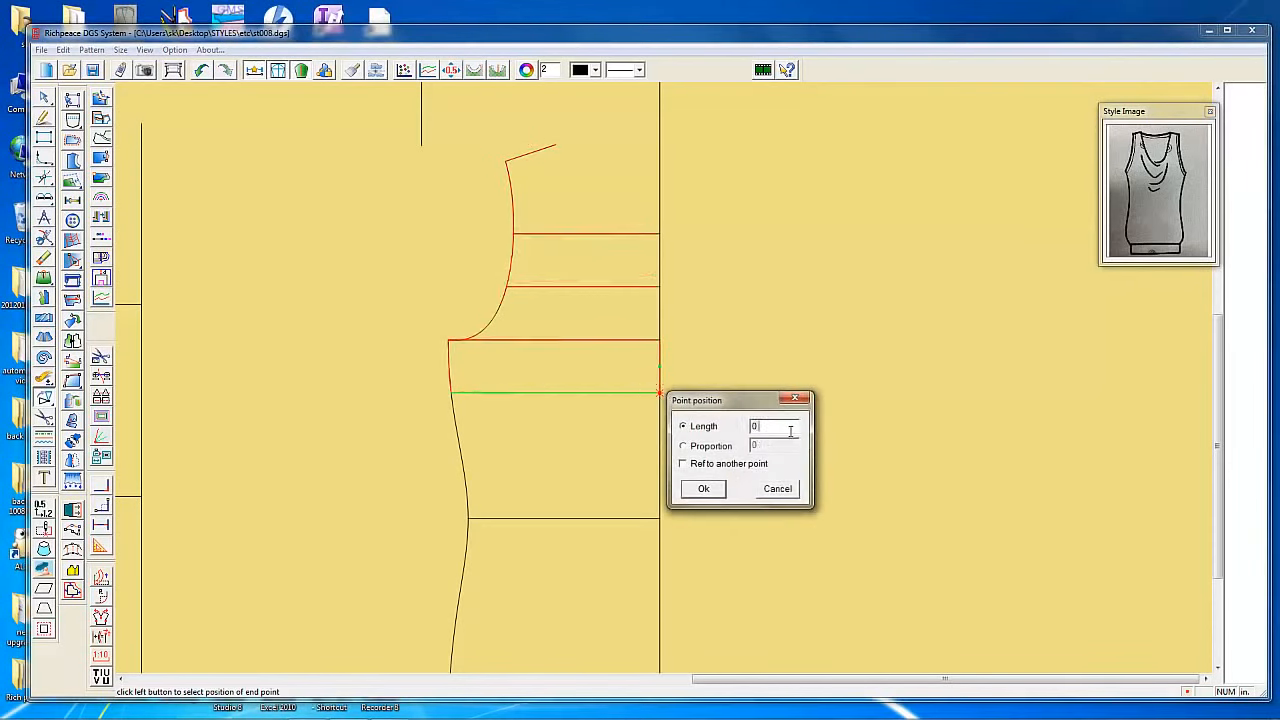
left_click(701, 489)
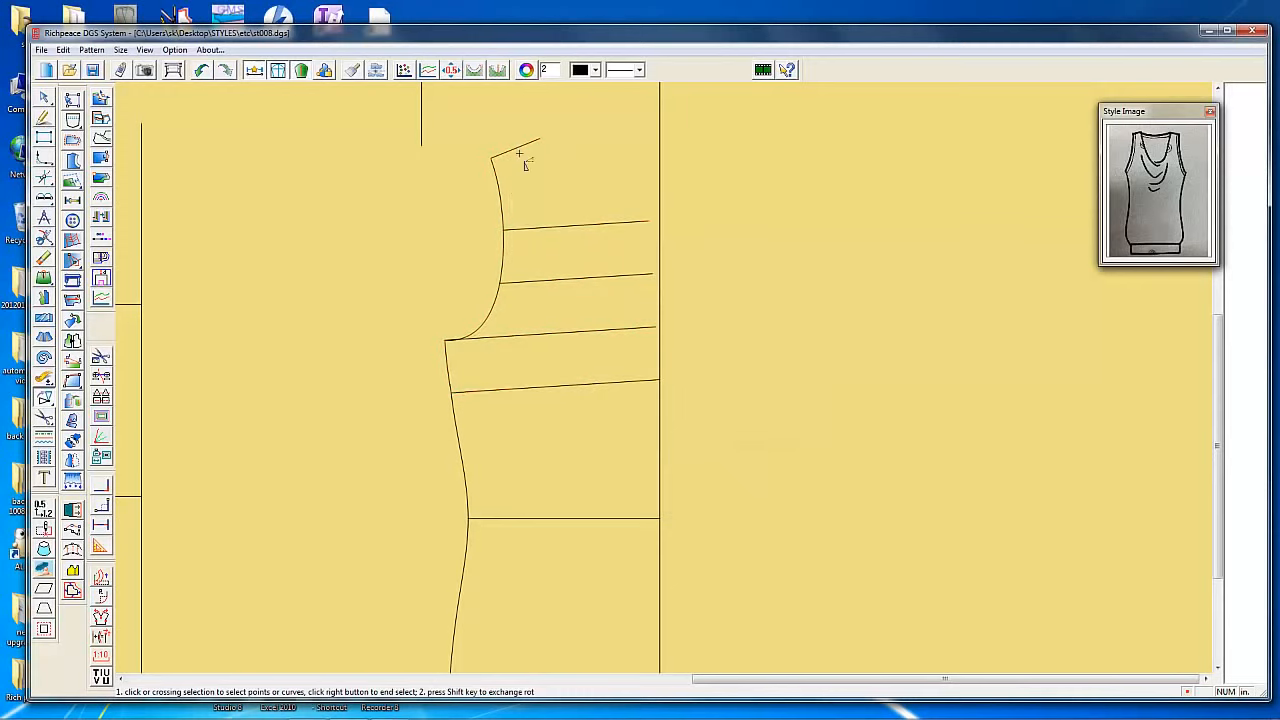
Rotate the front's upper lines about the underarm point by about 11.2 degrees, raising the centre end of the underarm line
left_click_drag(487, 123, 592, 335)
right_click(741, 305)
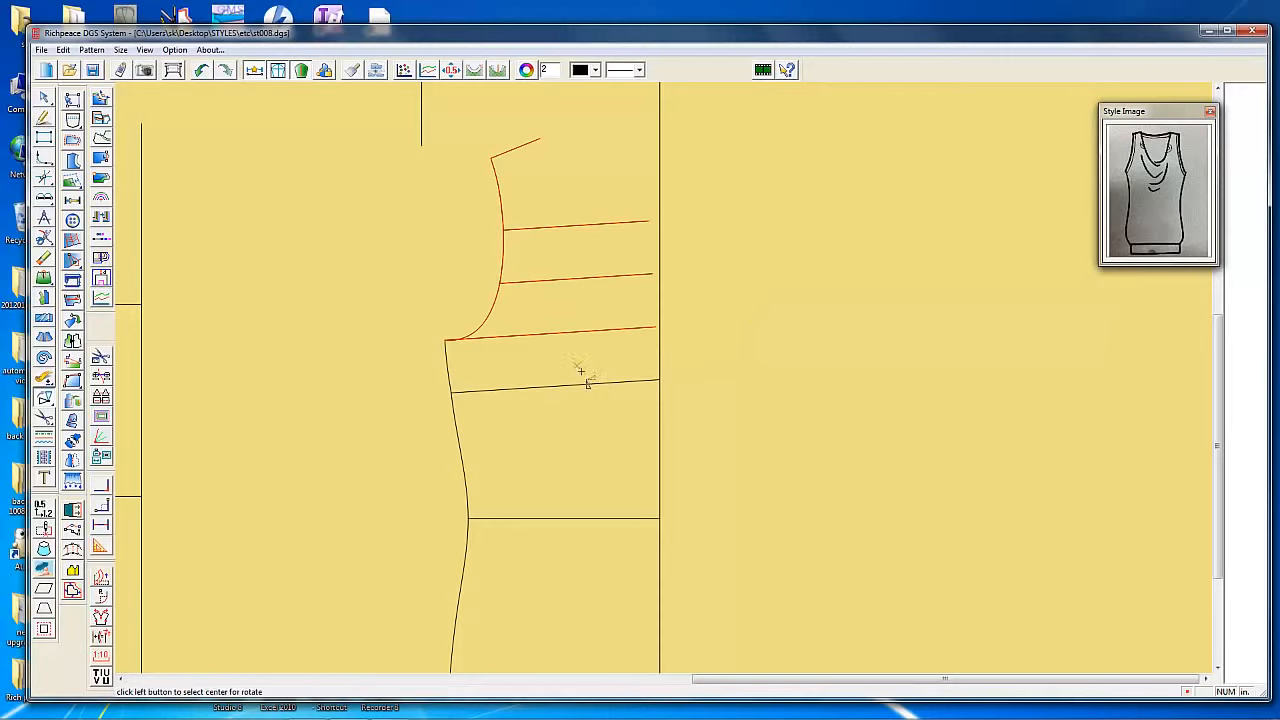
left_click(446, 343)
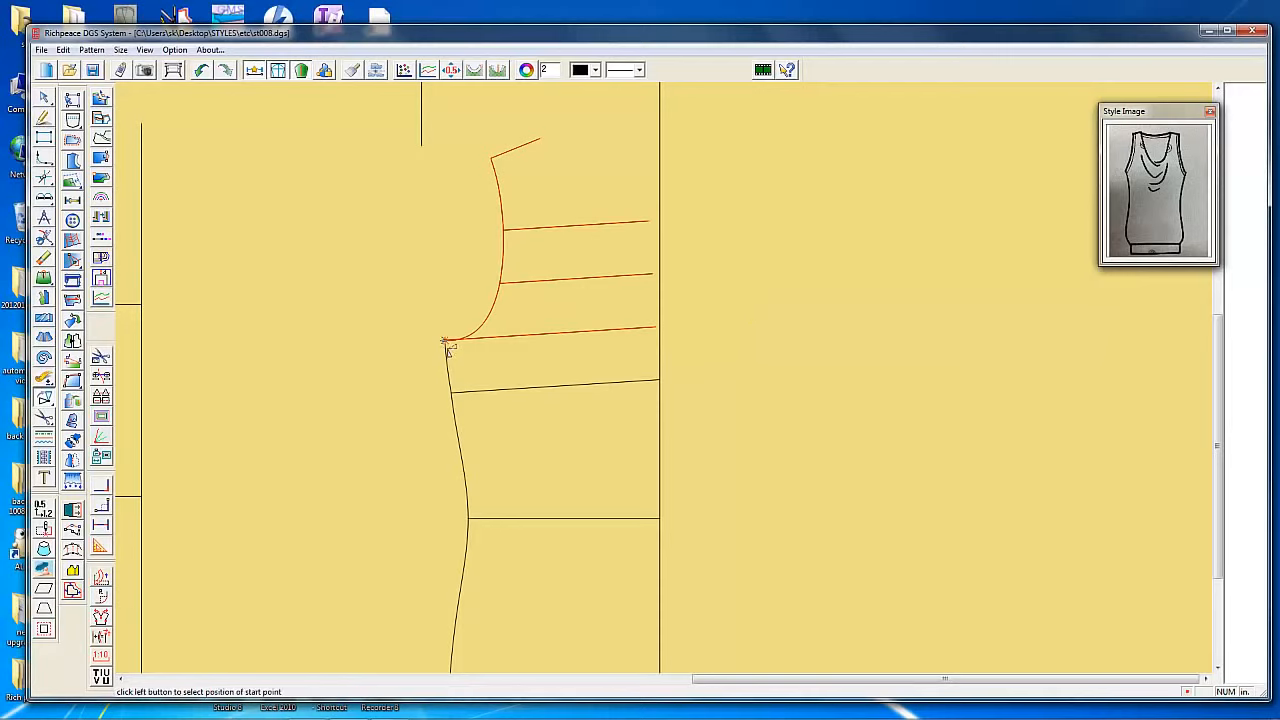
left_click(658, 337)
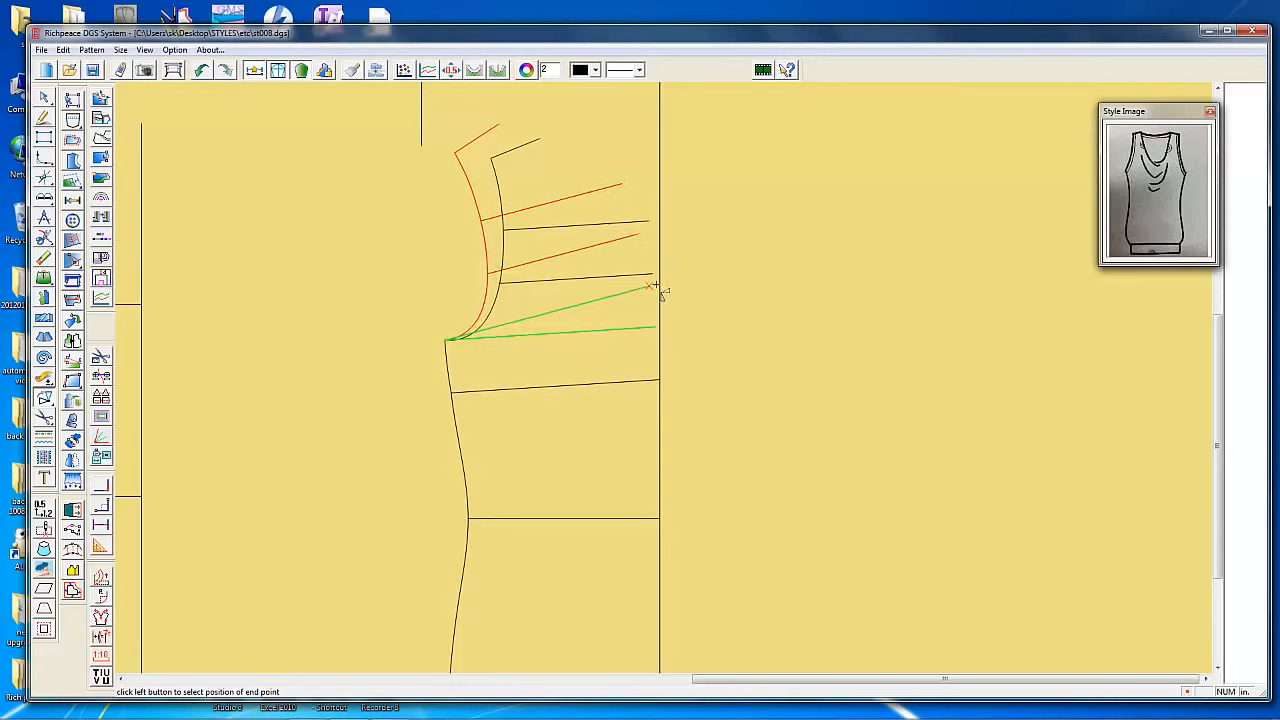
left_click(655, 288)
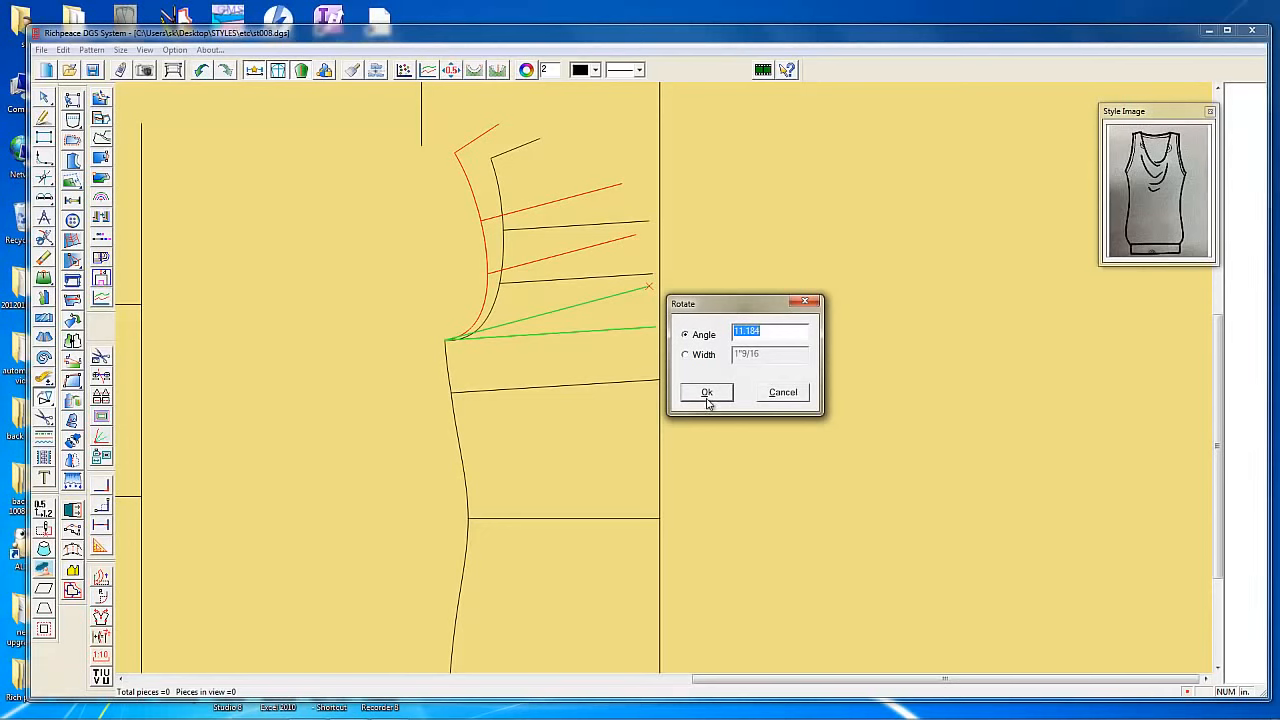
left_click(707, 395)
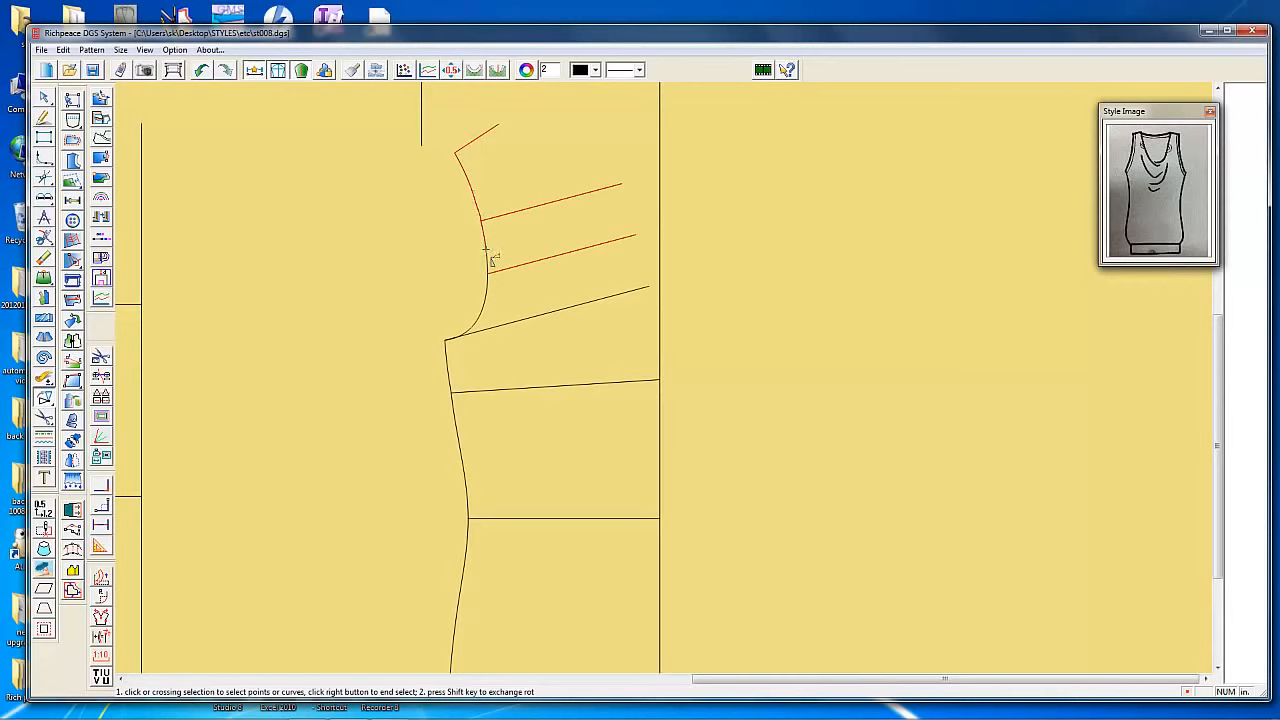
Rotate the lines above the underarm section about the armhole end of the lower armhole slash line by about 21 degrees, opening it upward
right_click(775, 248)
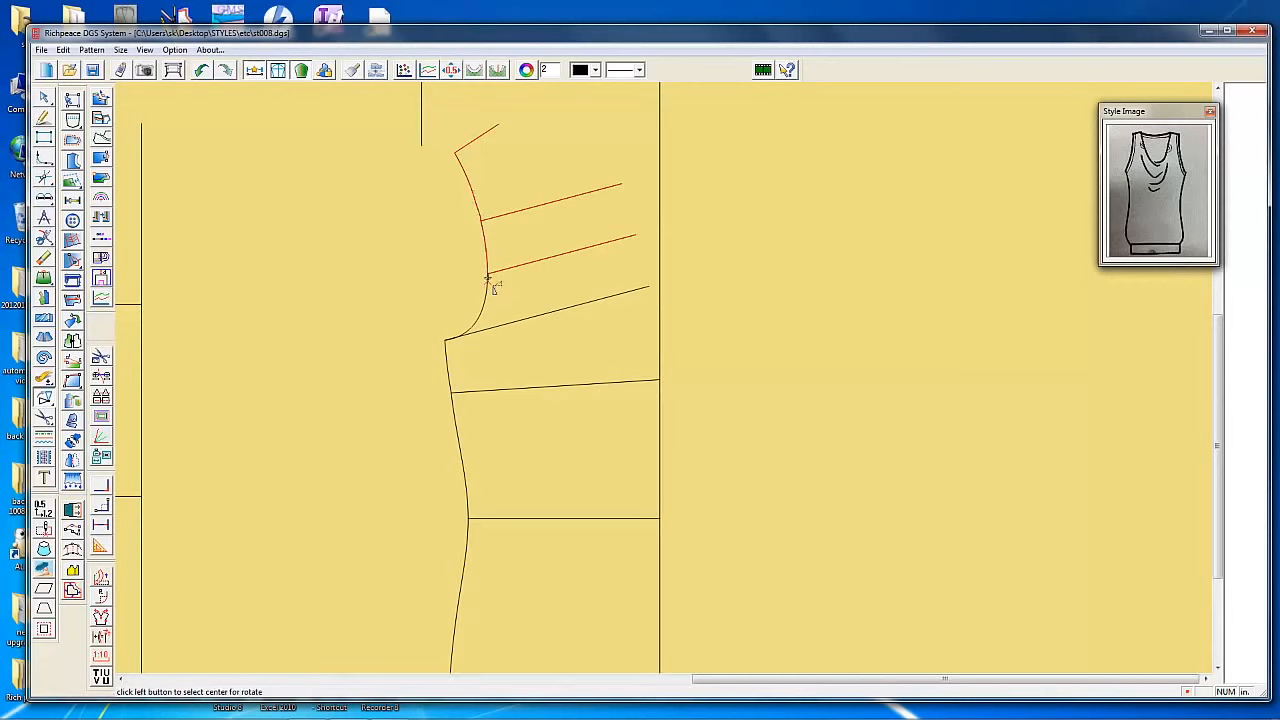
left_click(492, 283)
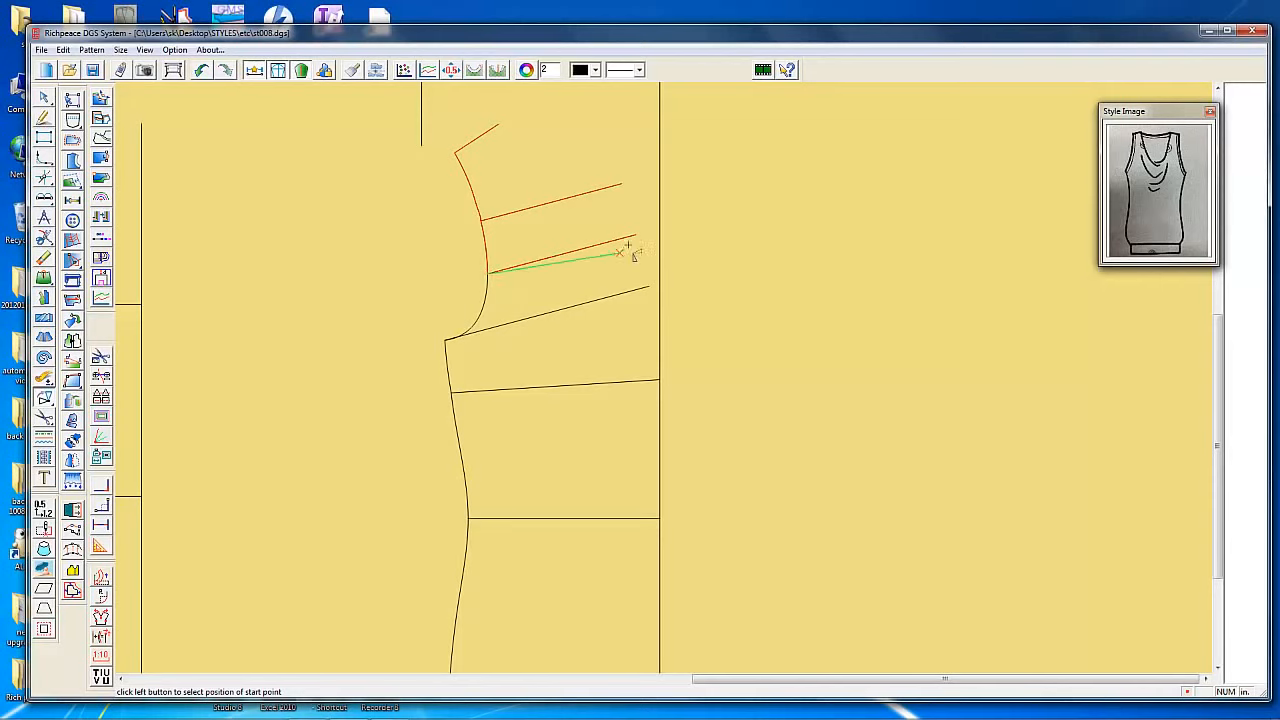
left_click(629, 184)
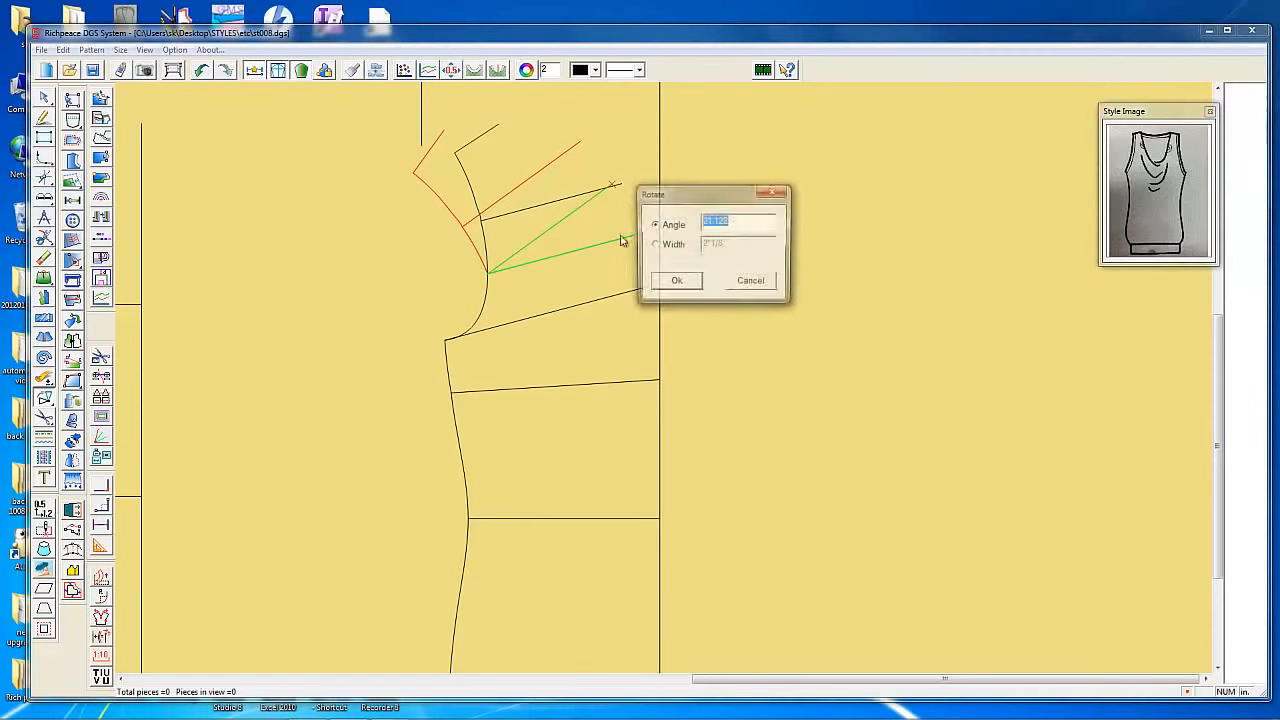
left_click(674, 283)
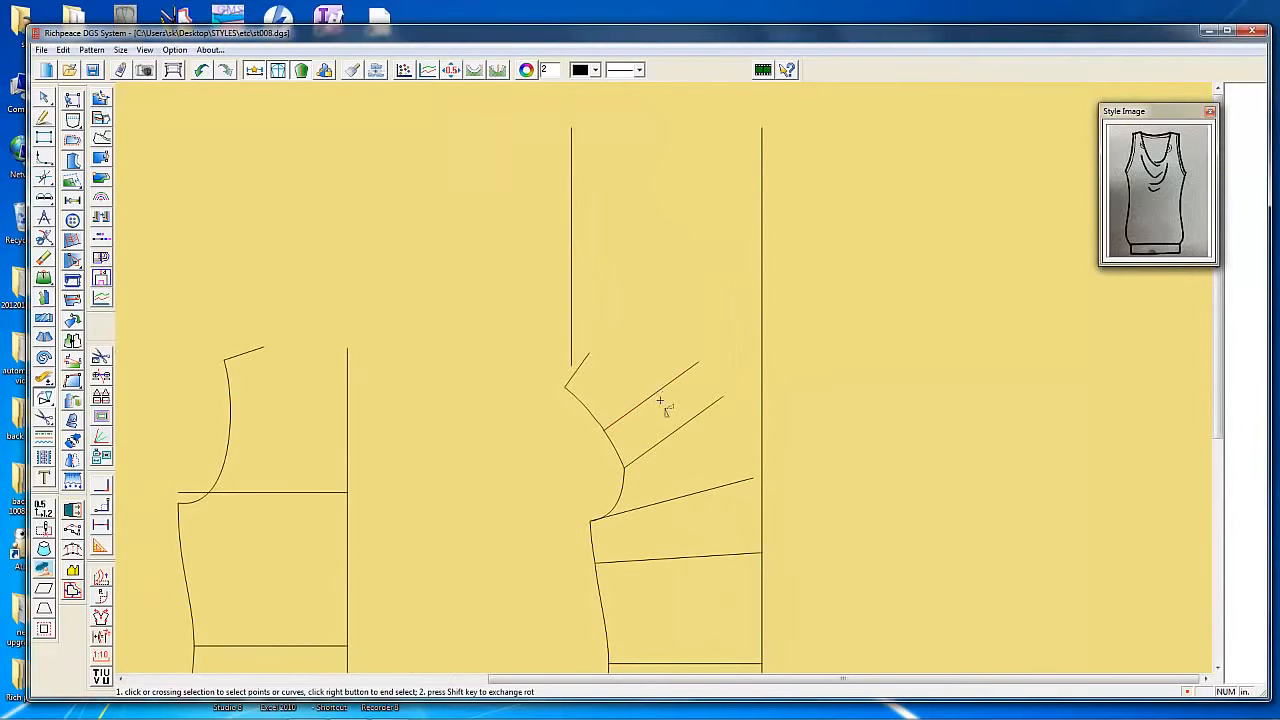
Rotate the top shoulder section about the armhole end of the uppermost slash line by about 12.9 degrees
left_click(558, 389)
right_click(642, 444)
left_click(610, 436)
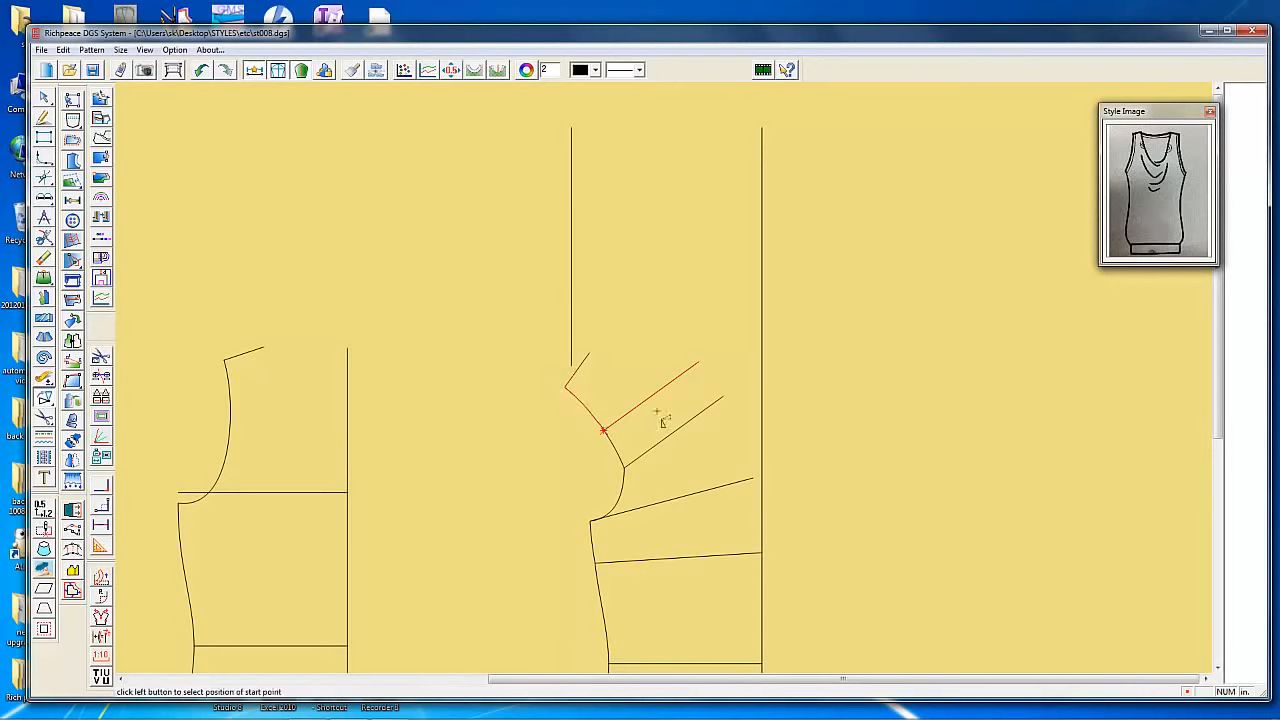
left_click(688, 338)
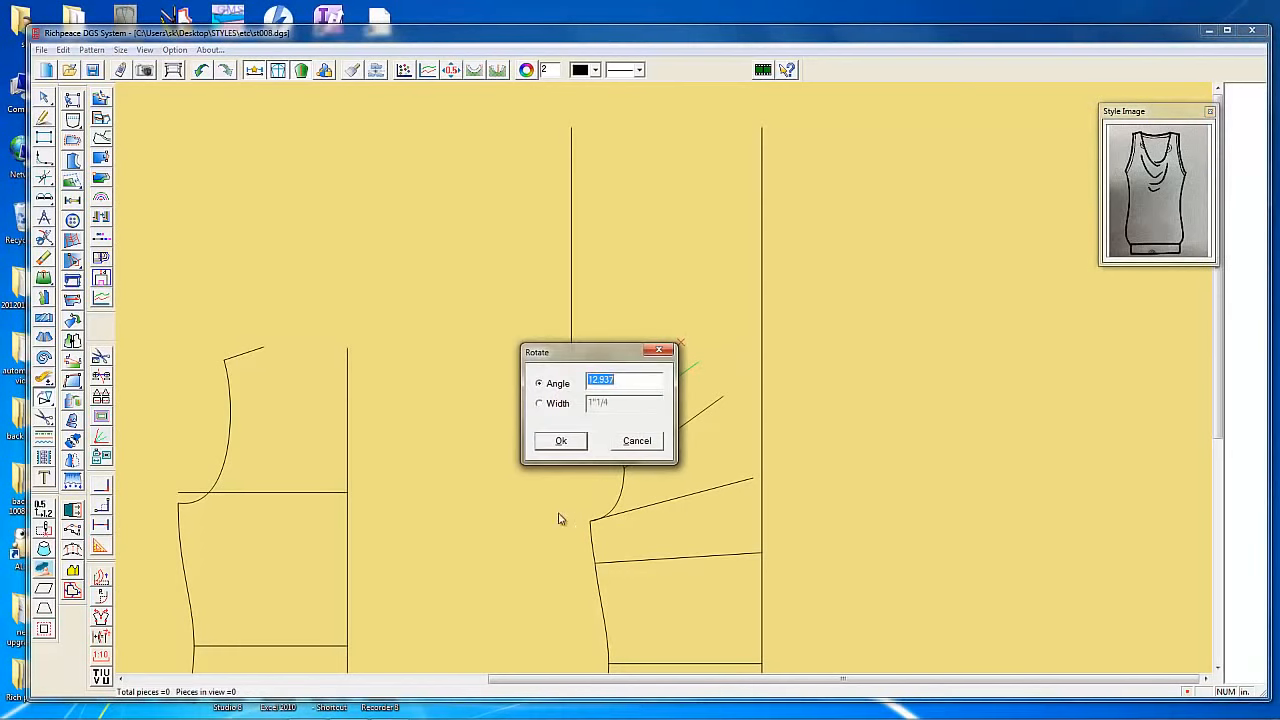
left_click(562, 442)
Draw a horizontal neckline from the neck end of the rotated shoulder line across to the centre front line
scroll(660, 335, "down", 1)
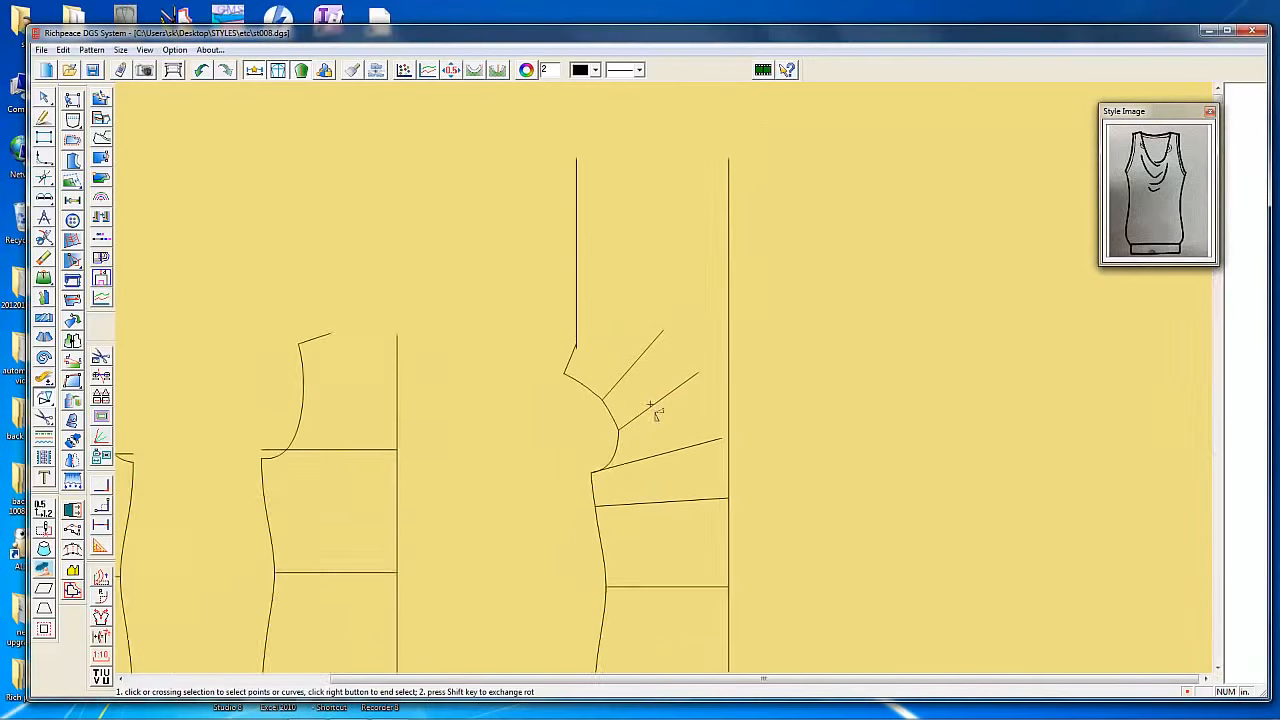
scroll(571, 342, "up", 1)
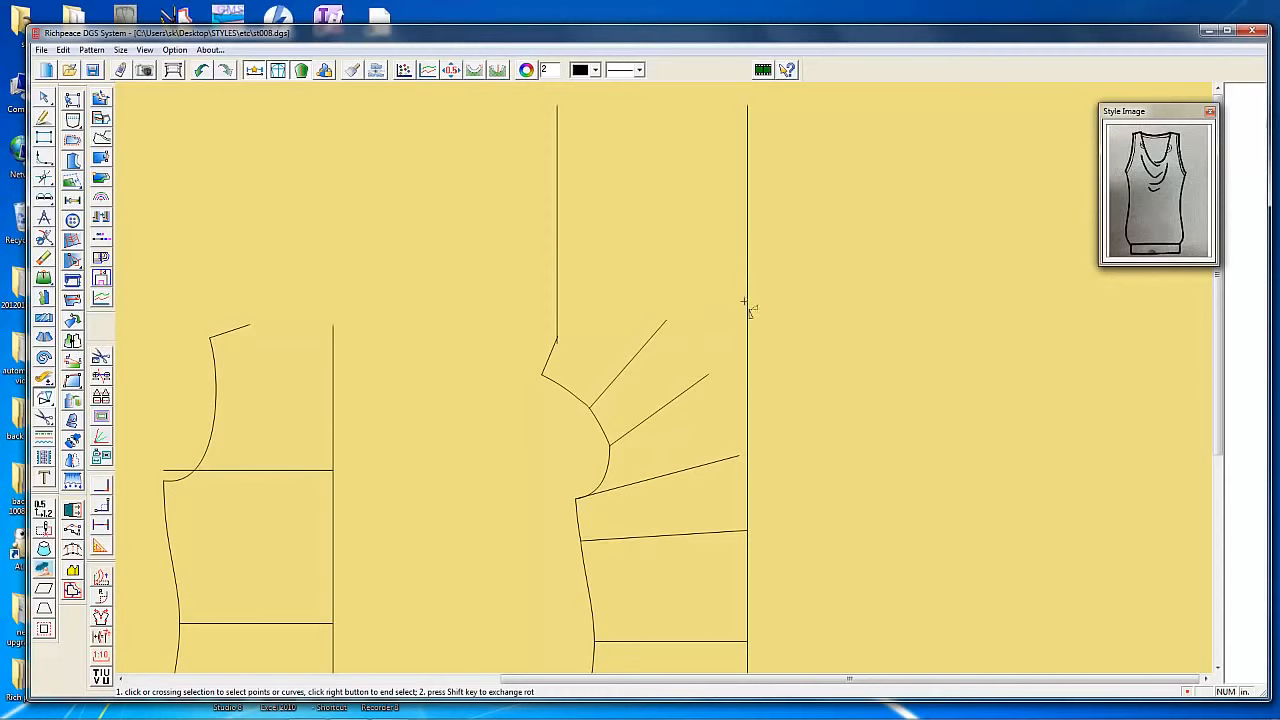
scroll(630, 378, "up", 2)
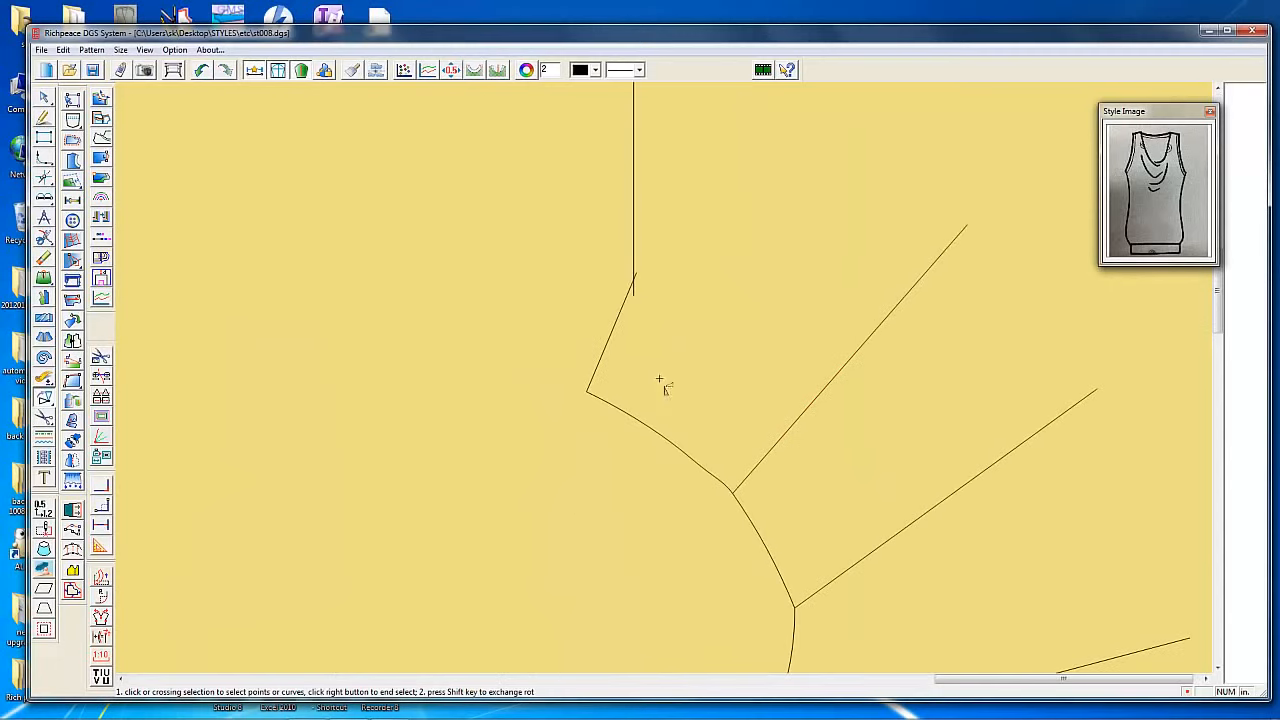
scroll(667, 377, "down", 1)
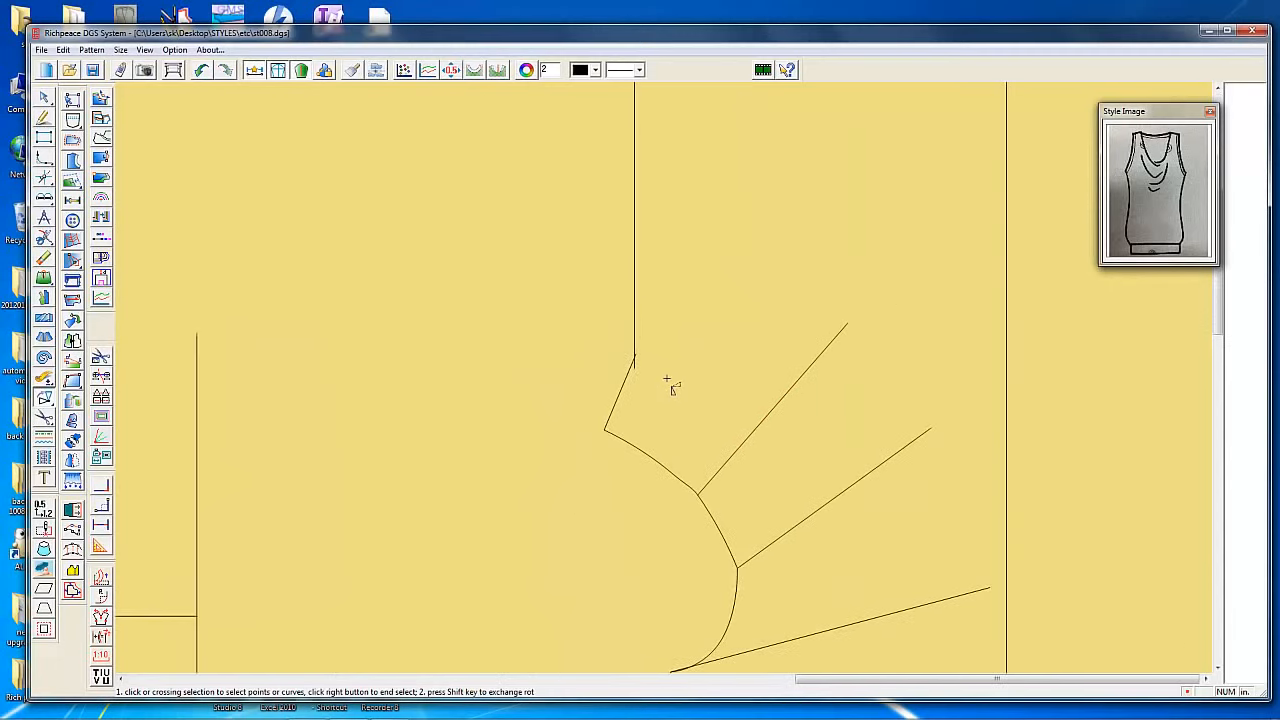
scroll(674, 366, "down", 1)
scroll(663, 366, "up", 2)
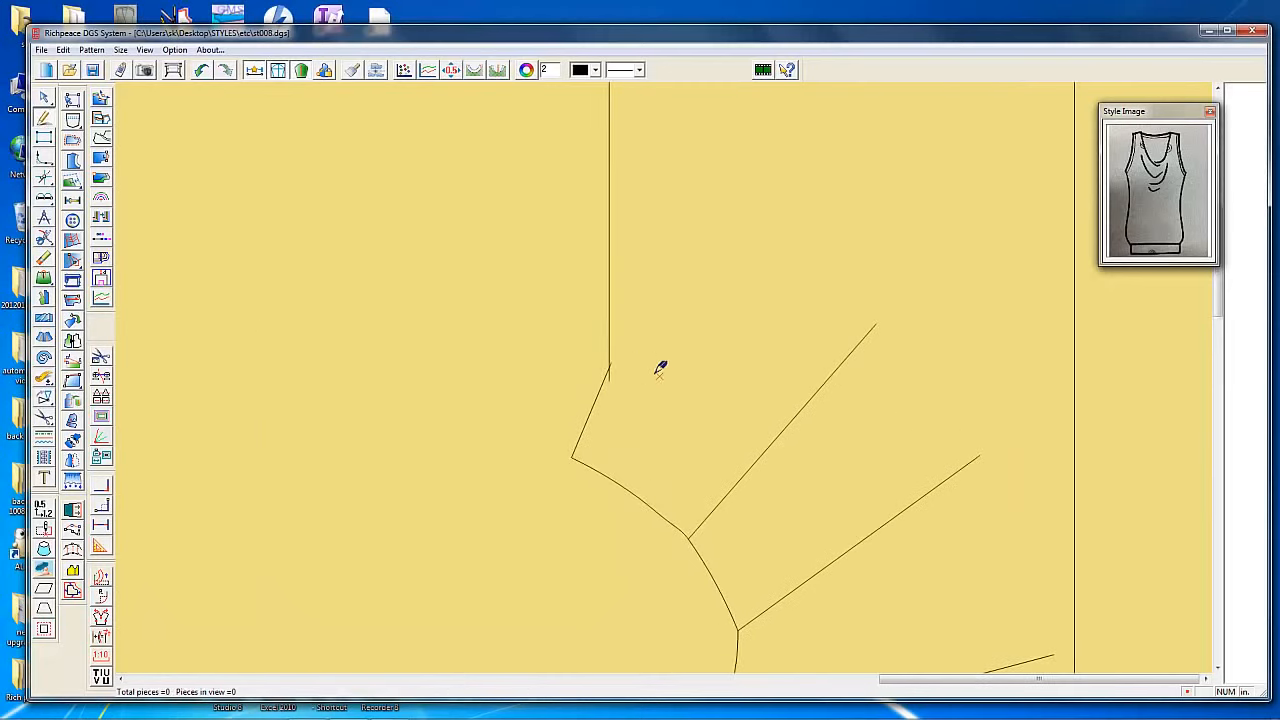
left_click(612, 364)
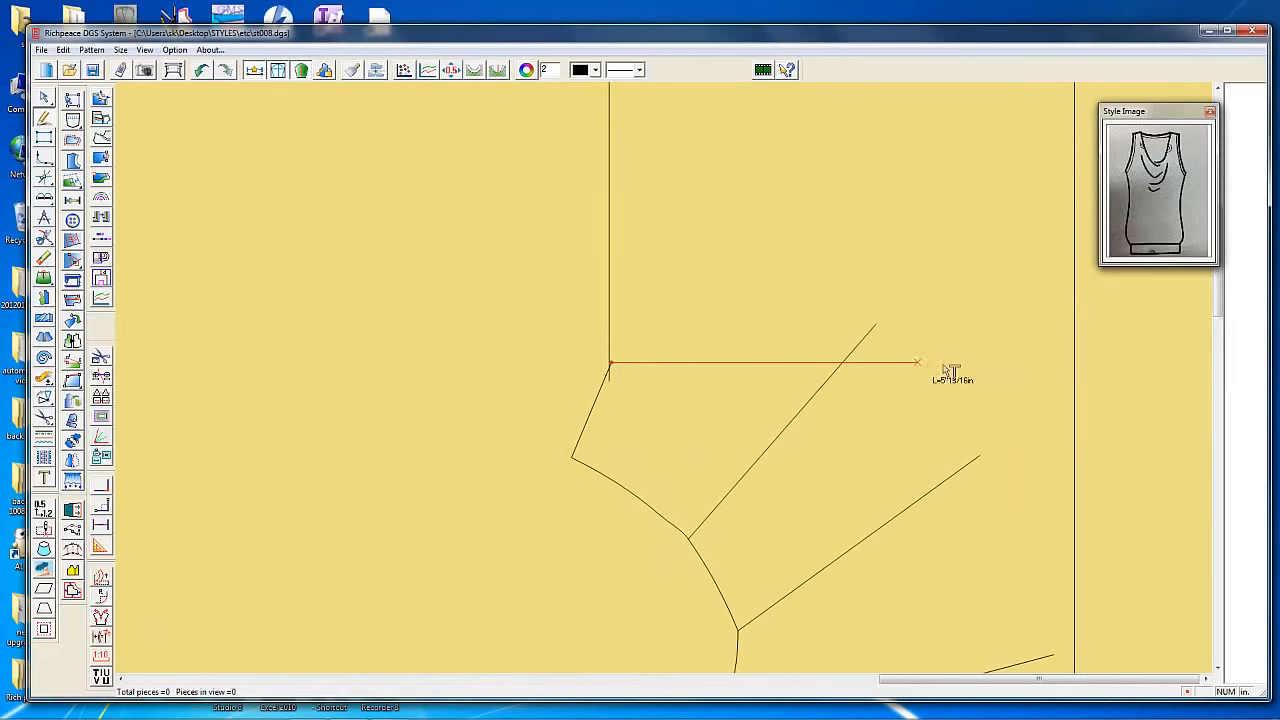
left_click(1074, 365)
right_click(1072, 368)
scroll(669, 366, "down", 3)
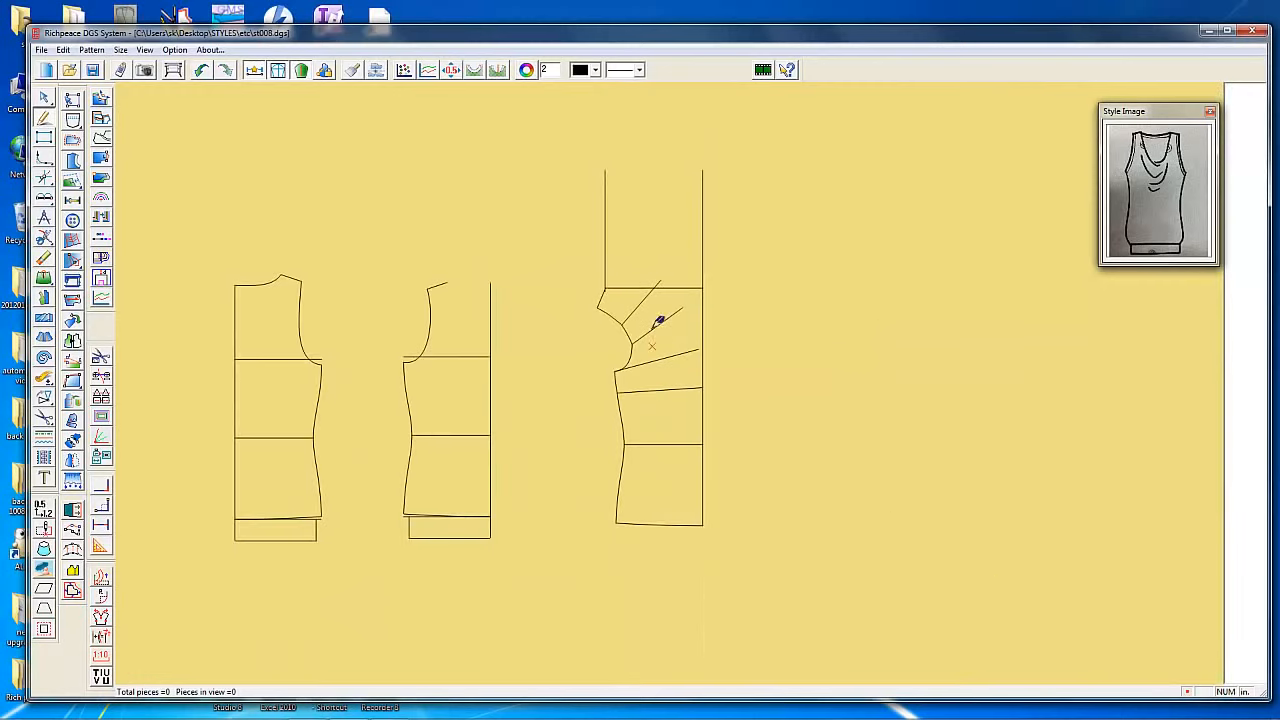
Erase the four slash lines inside the rotated front and the vertical guide line above its shoulder's neck end
scroll(693, 308, "up", 1)
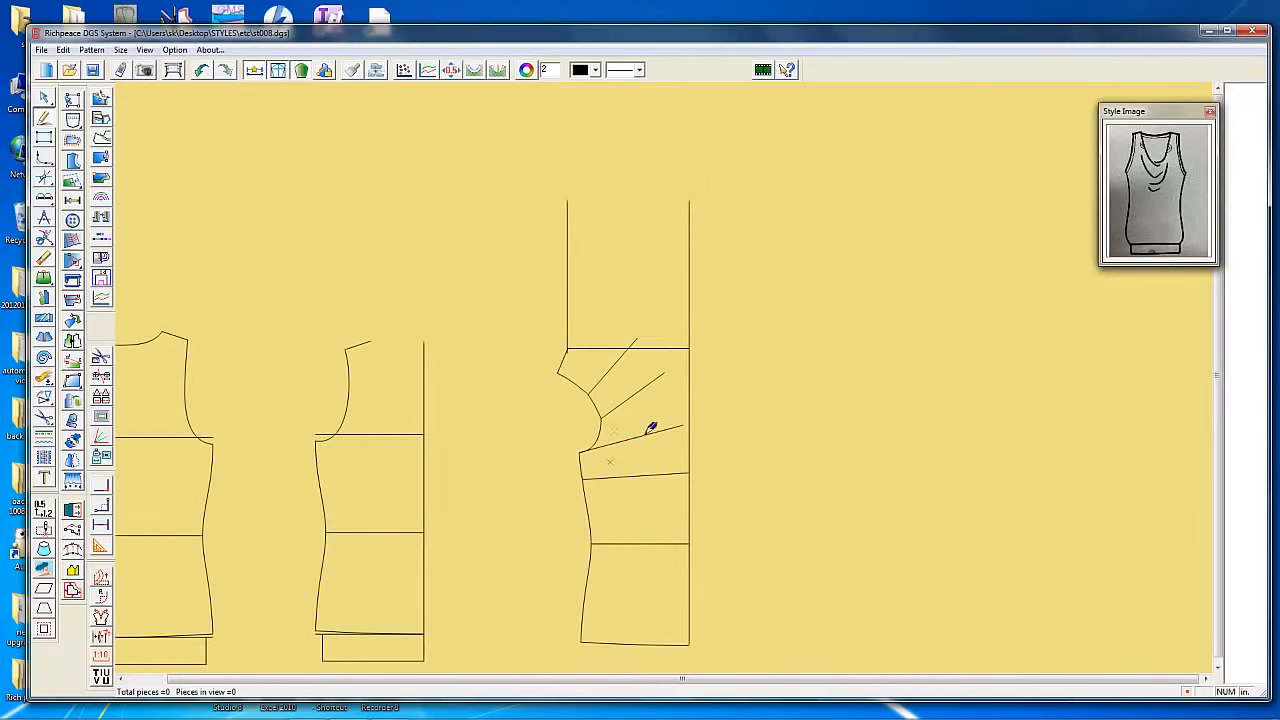
key("Delete")
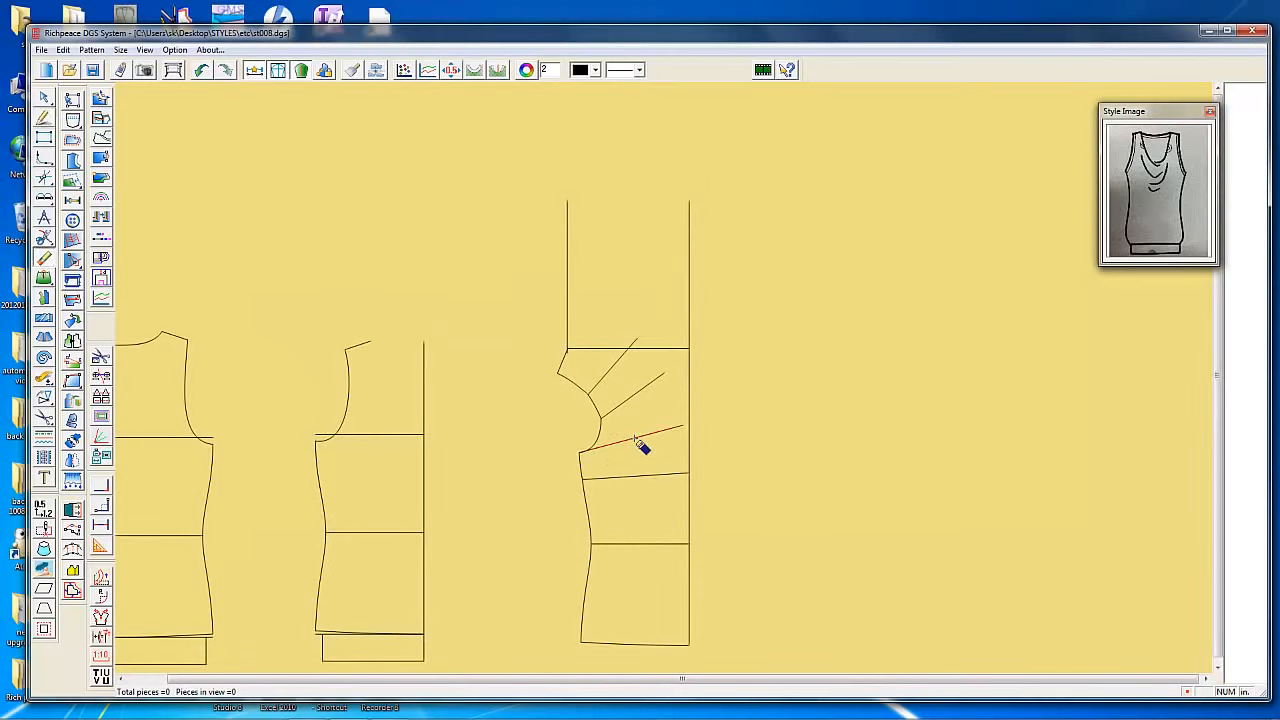
left_click(620, 386)
left_click(612, 380)
left_click(638, 477)
scroll(610, 380, "up", 2)
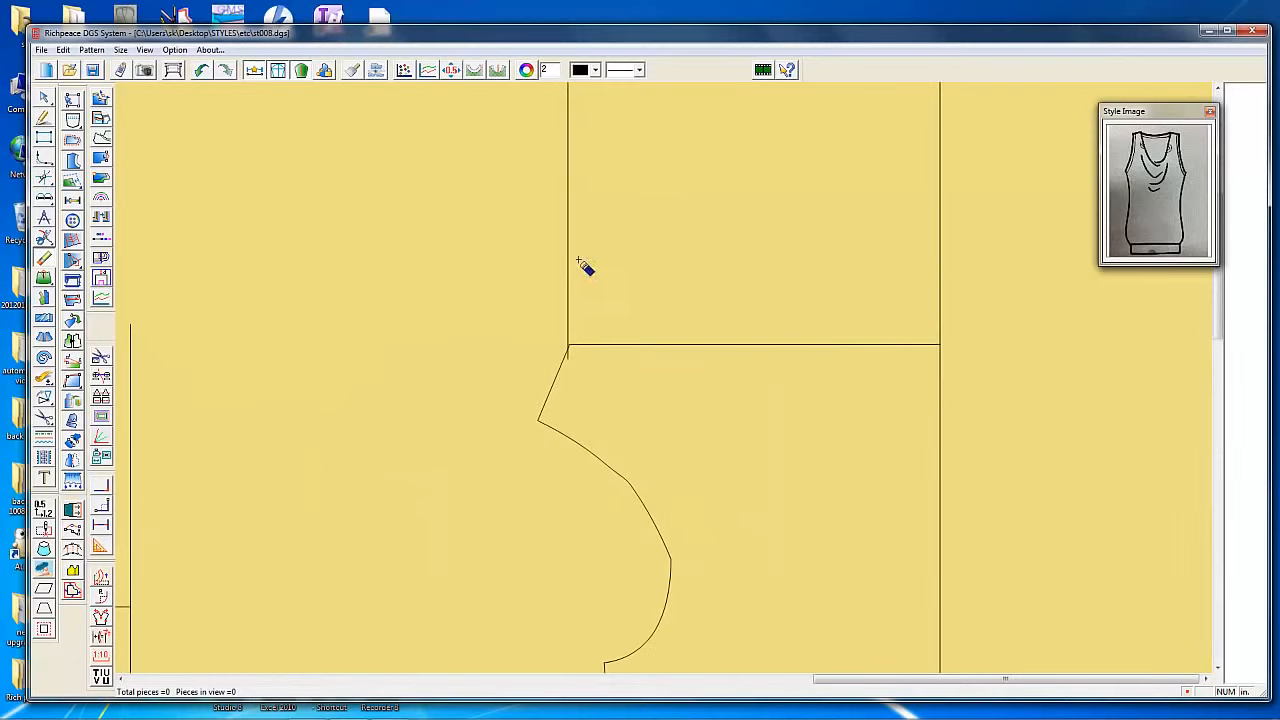
left_click(571, 263)
scroll(689, 526, "down", 2)
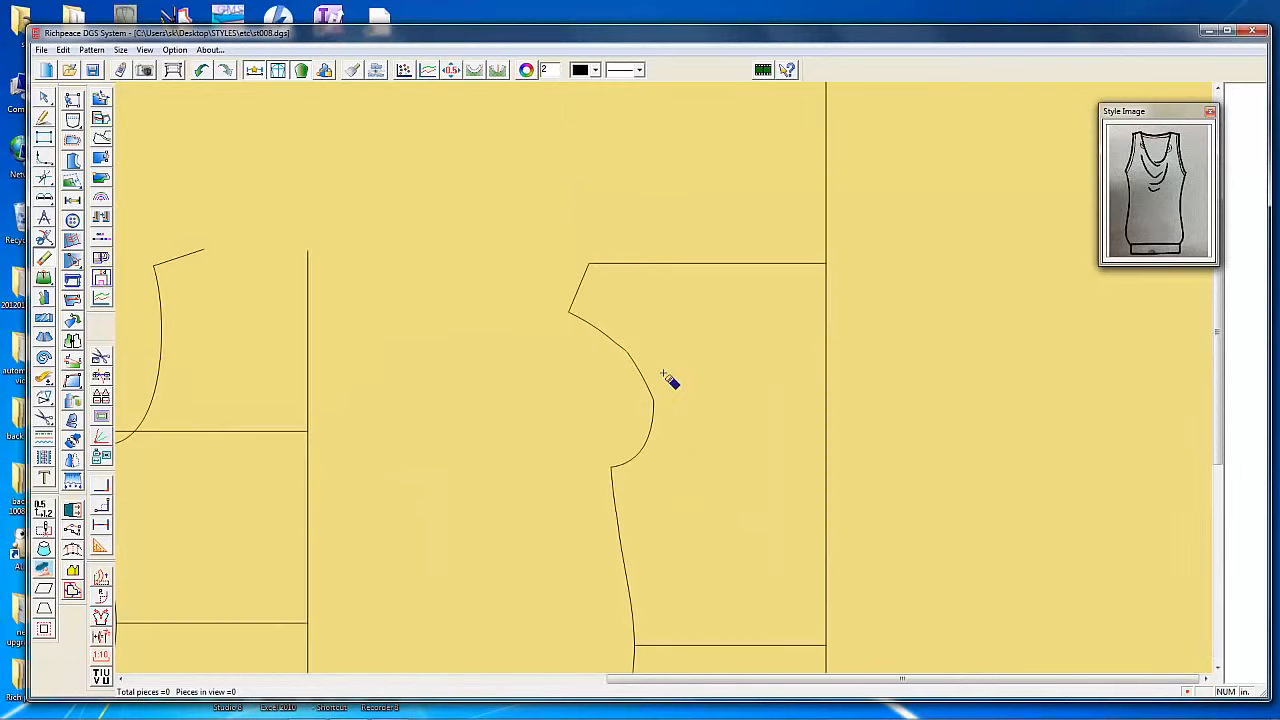
Join the cut segments of the centre front line into one line, and those of the side seam into one curve
key("f")
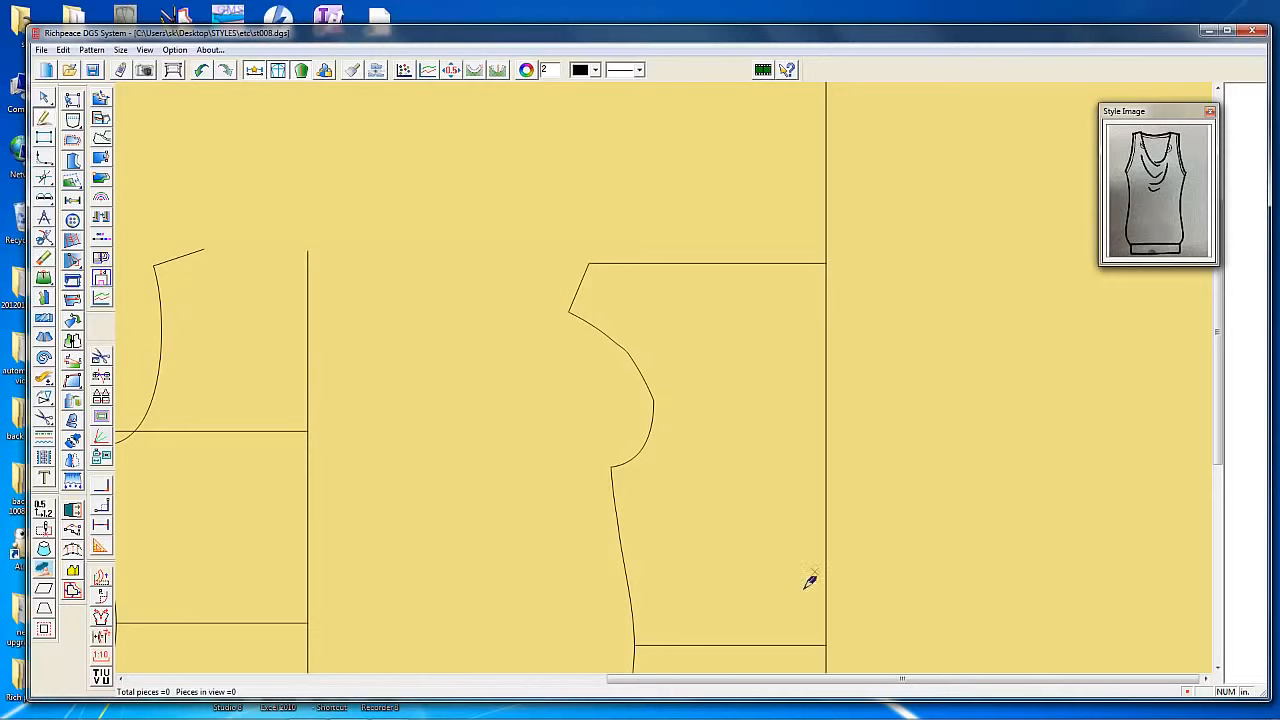
left_click_drag(810, 596, 861, 644)
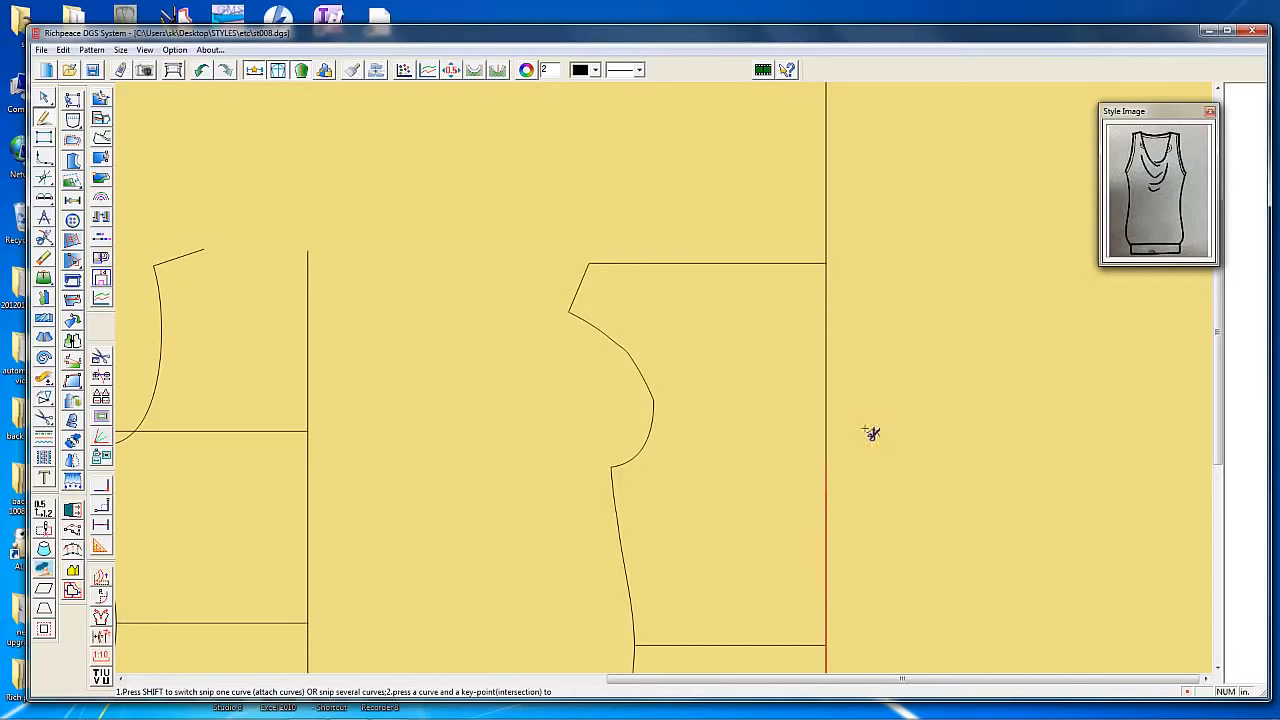
right_click(900, 372)
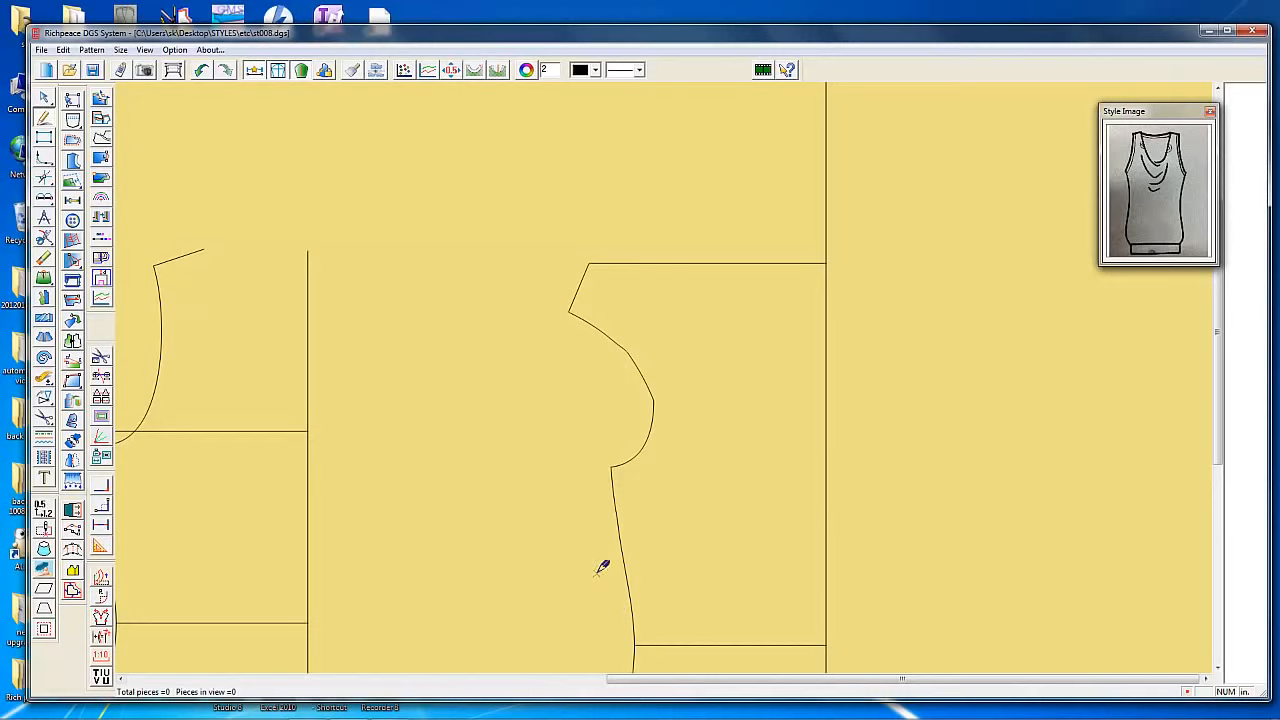
left_click_drag(595, 568, 664, 612)
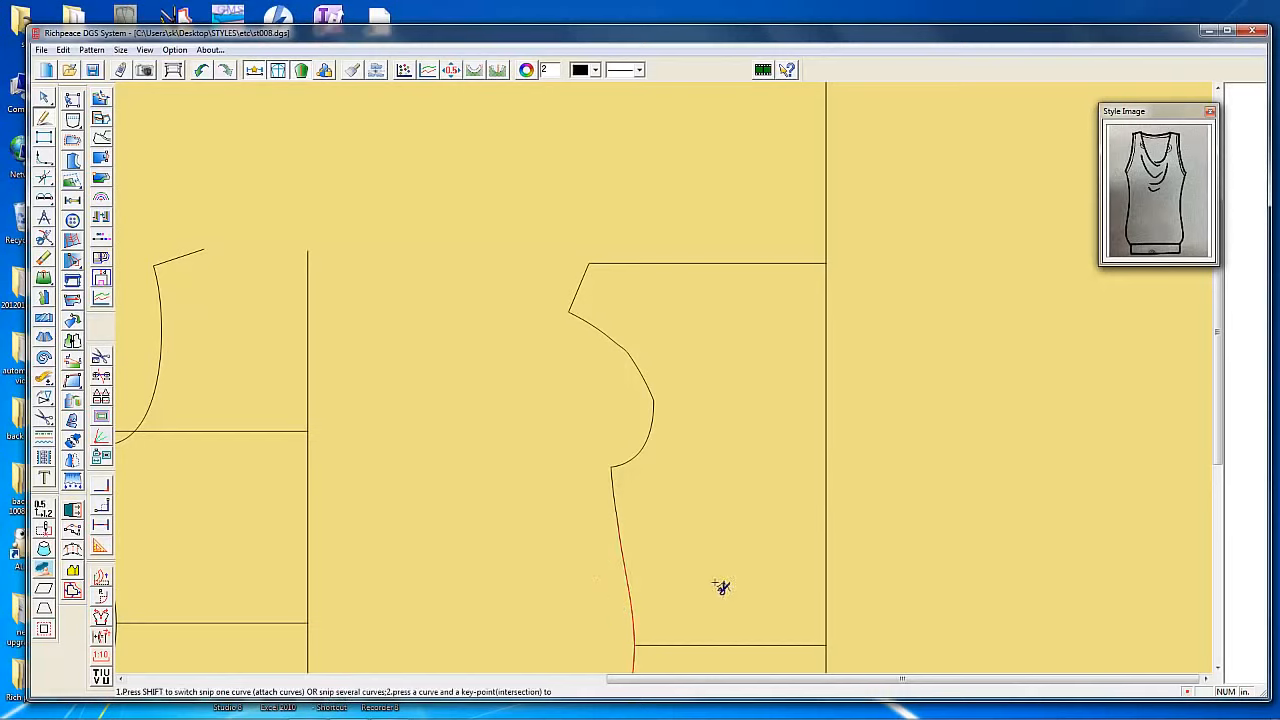
right_click(694, 505)
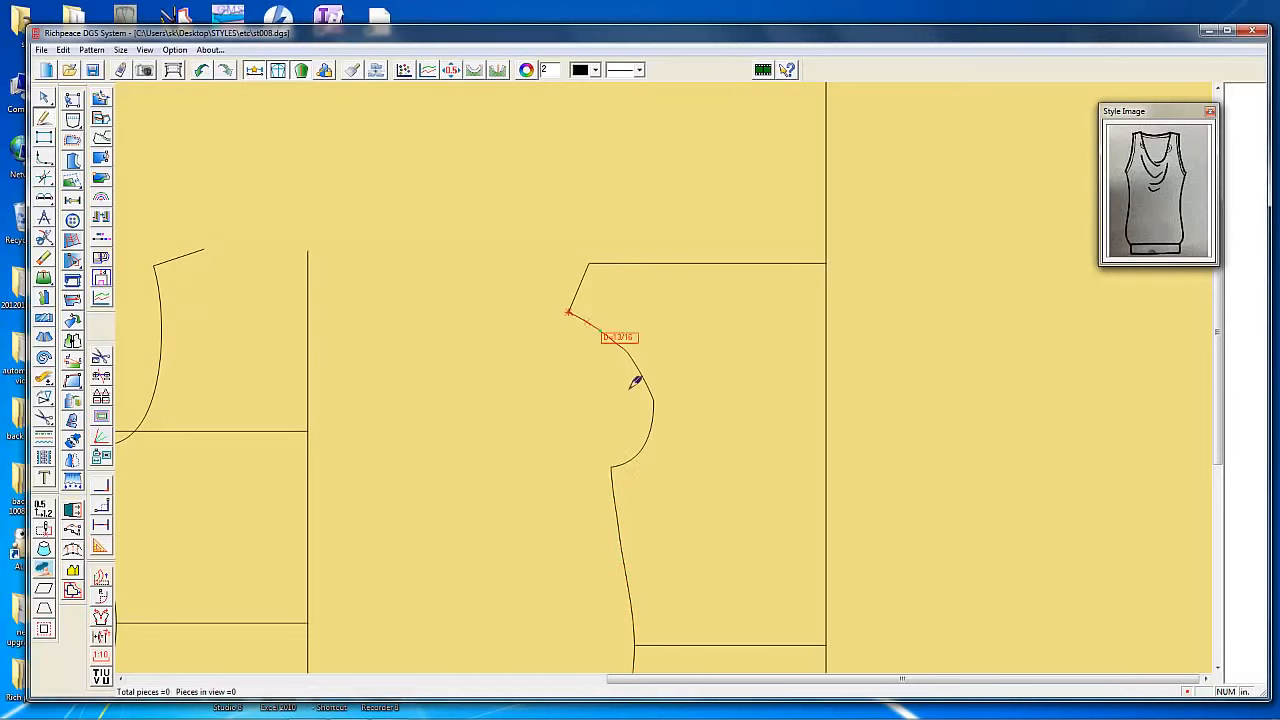
Join the separate armhole segments of the rotated front into one curve from underarm to shoulder
right_click_drag(615, 445, 638, 474)
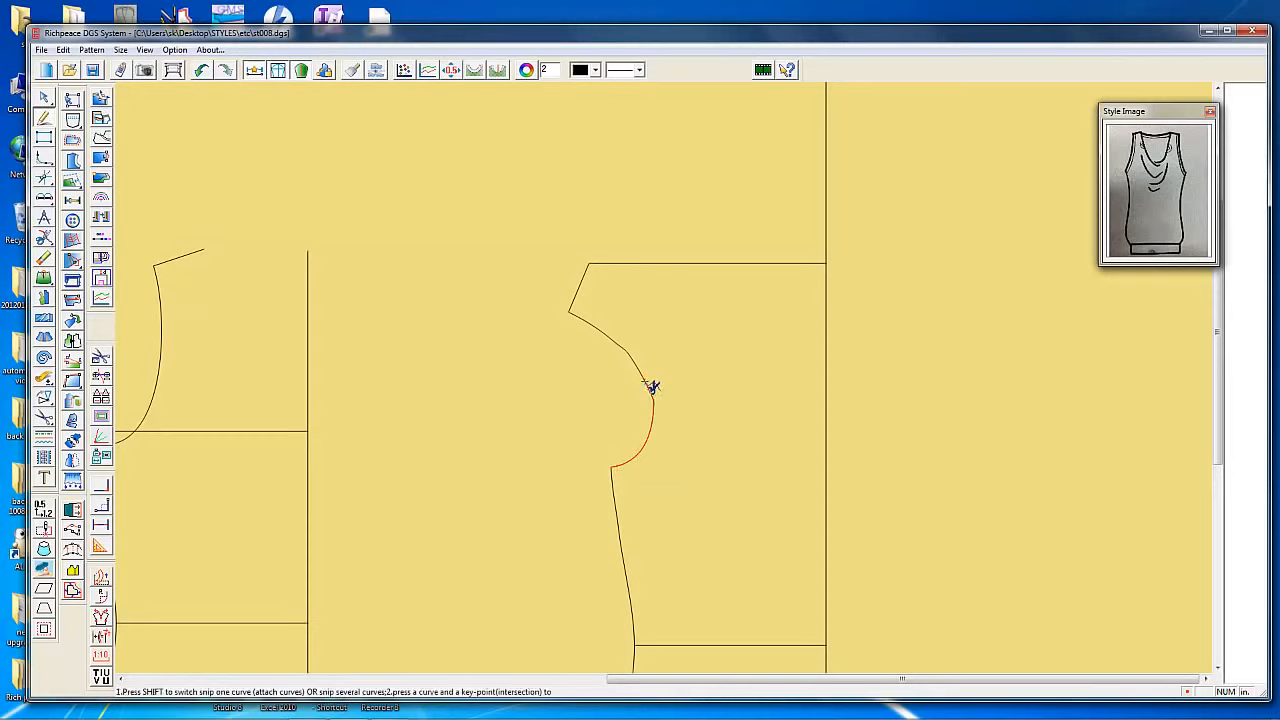
left_click(640, 366)
right_click(667, 350)
Reduce the joined armhole curve to four inner control points and reshape it into a smooth curve
scroll(655, 388, "up", 2)
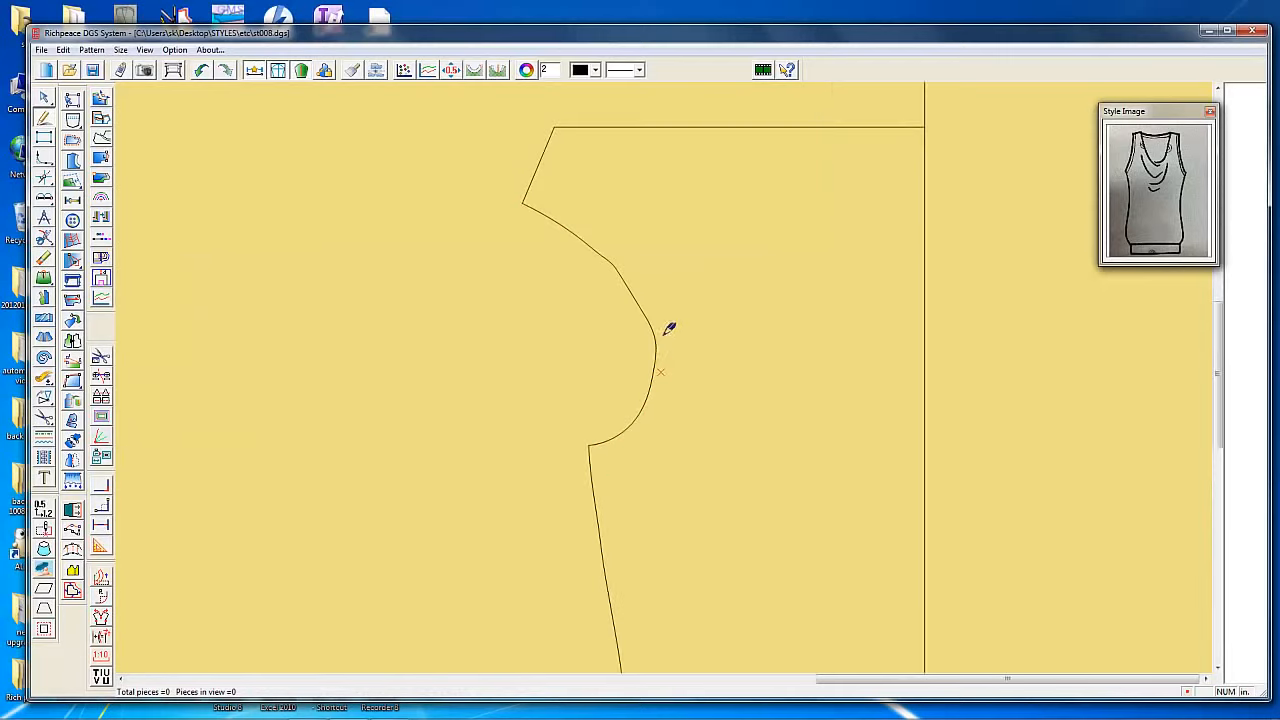
scroll(665, 335, "down", 2)
scroll(668, 324, "up", 3)
scroll(614, 329, "down", 1)
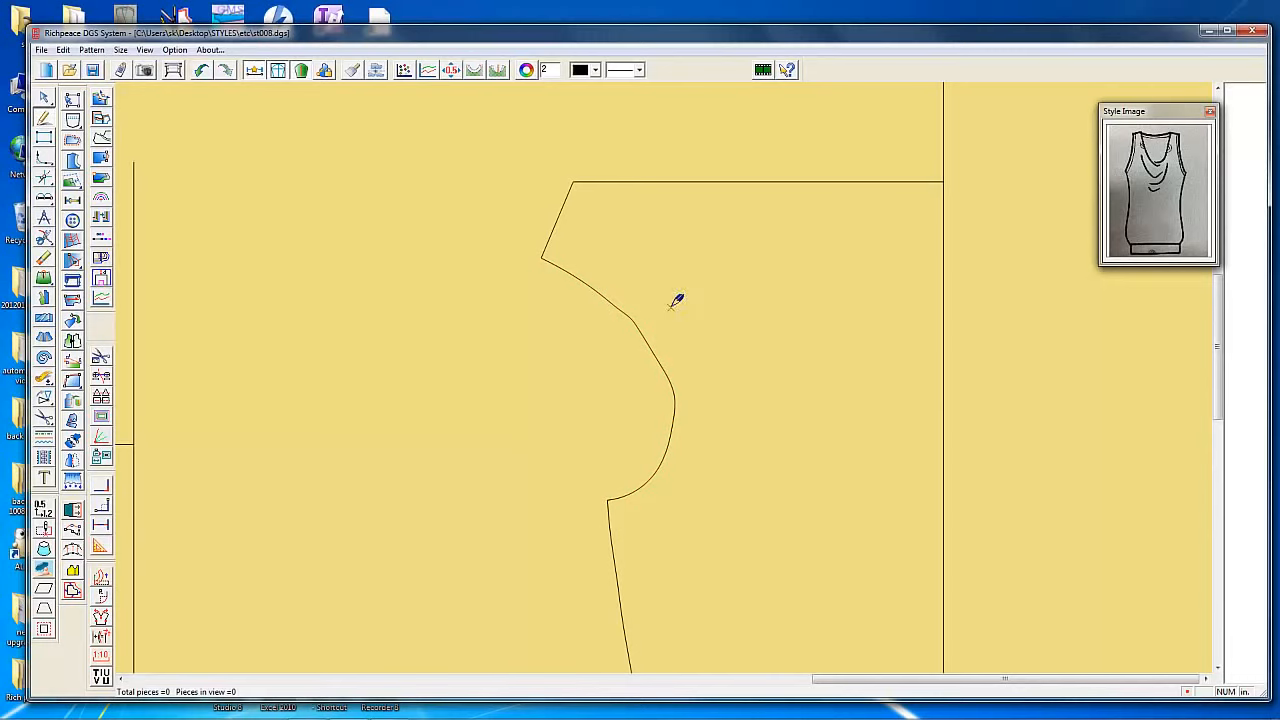
left_click(601, 287)
scroll(646, 357, "up", 3)
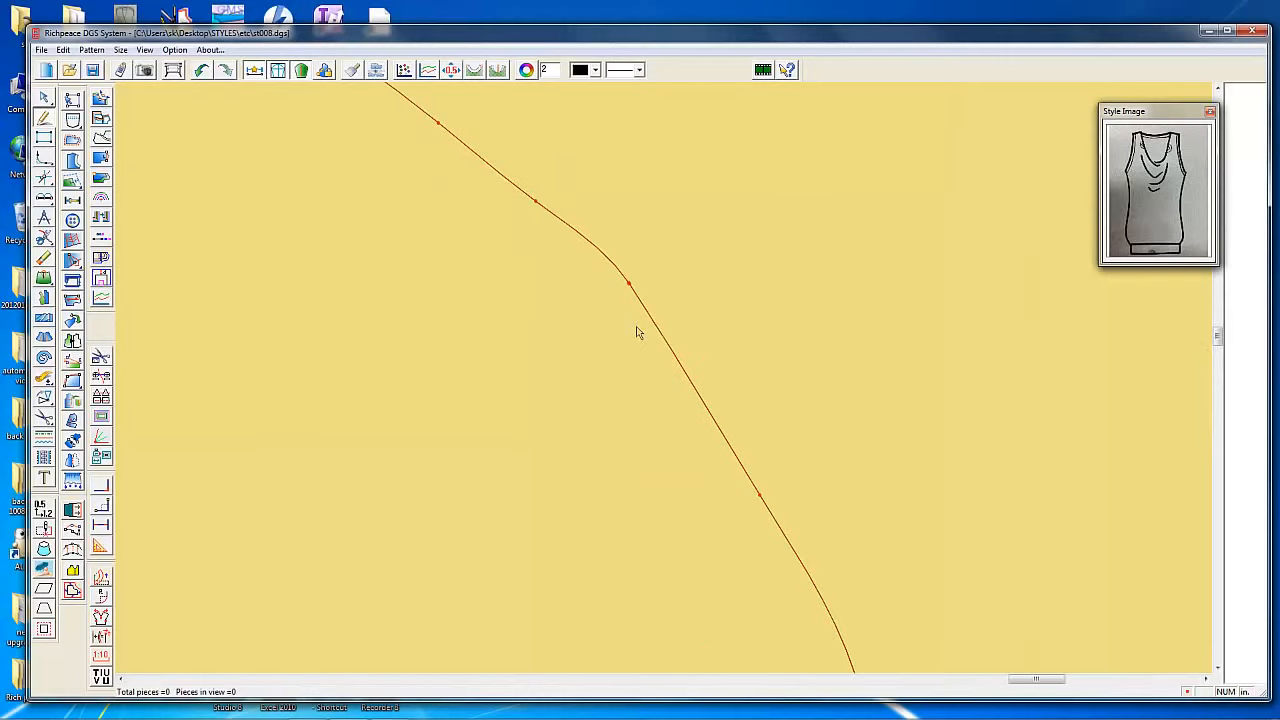
scroll(654, 369, "down", 4)
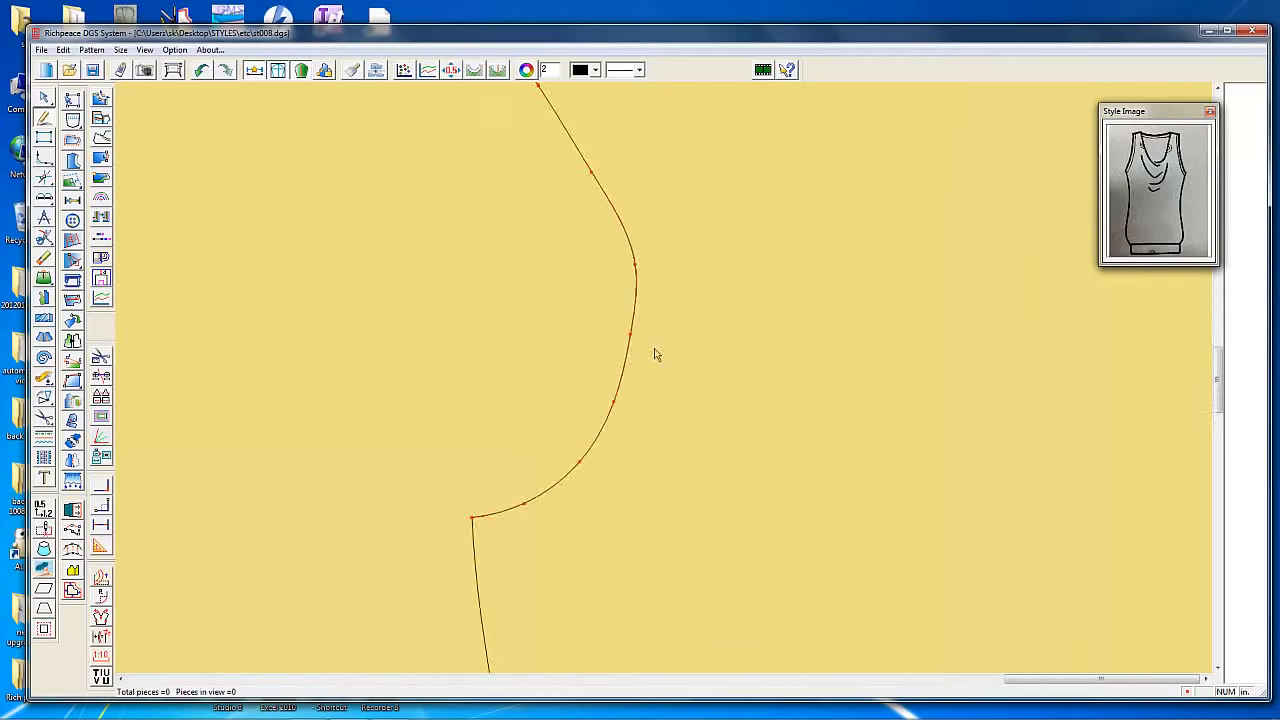
scroll(663, 379, "down", 1)
scroll(660, 389, "up", 1)
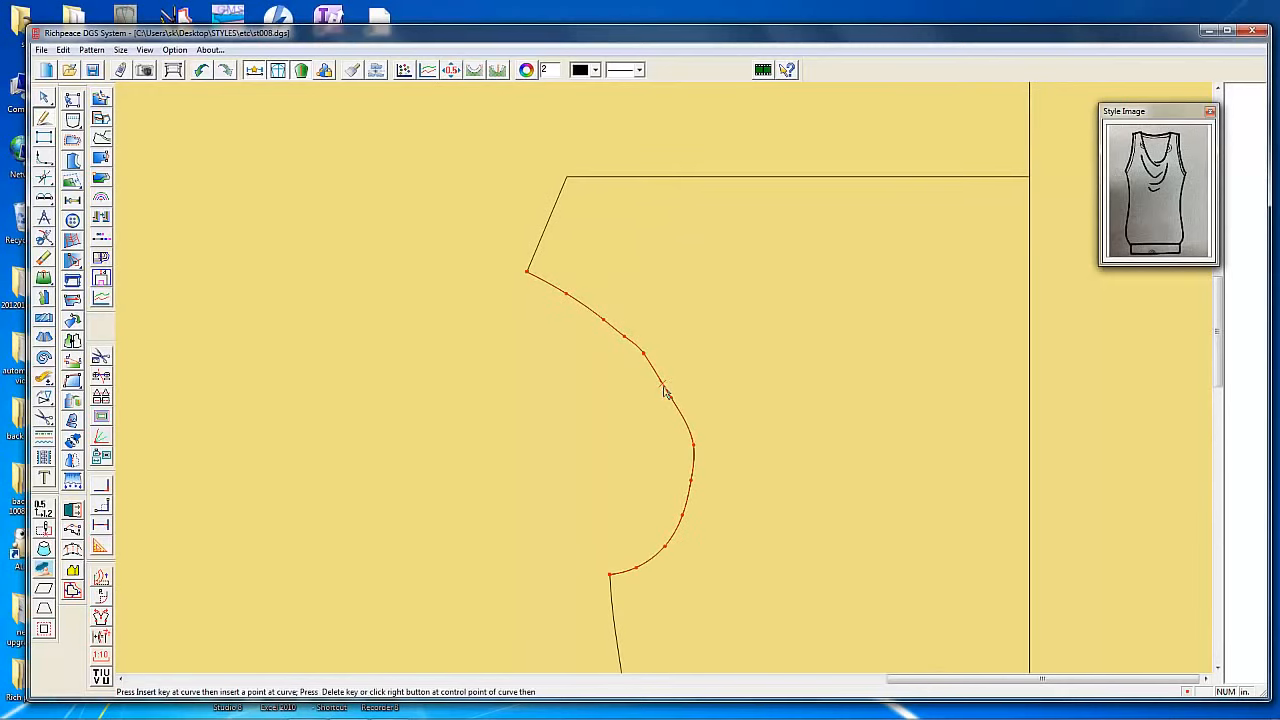
left_click(664, 391)
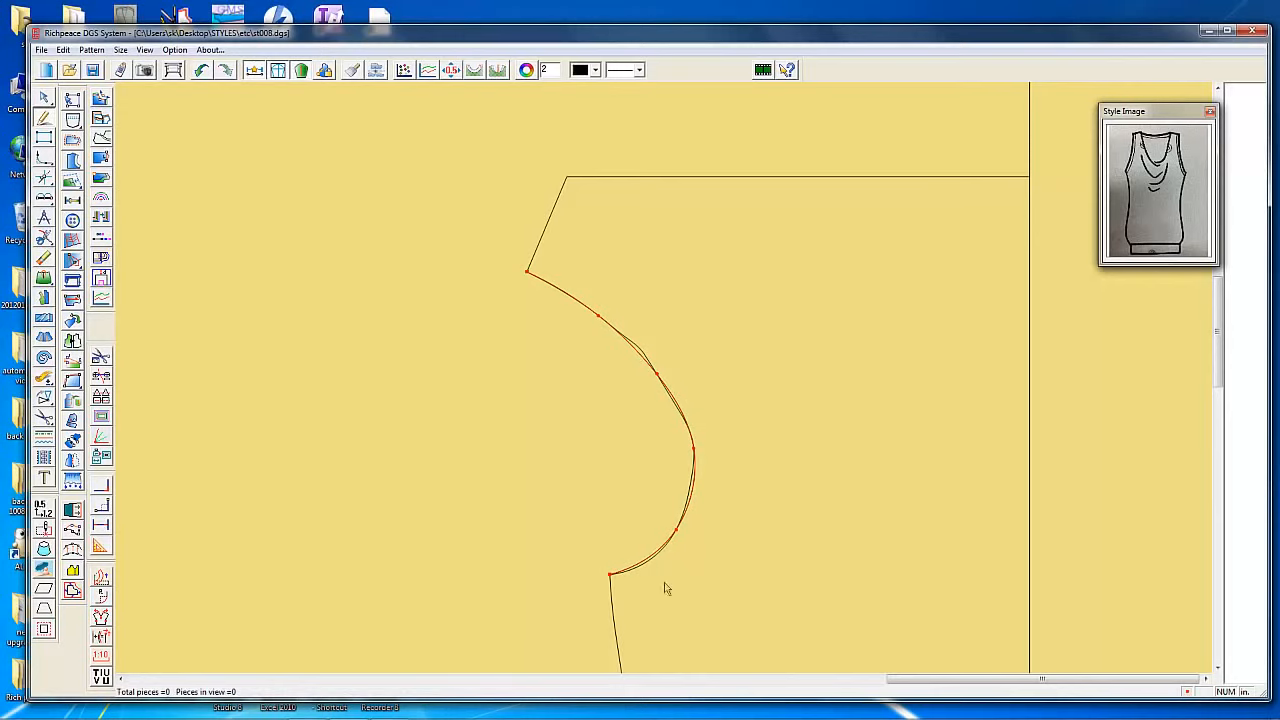
right_click(757, 424)
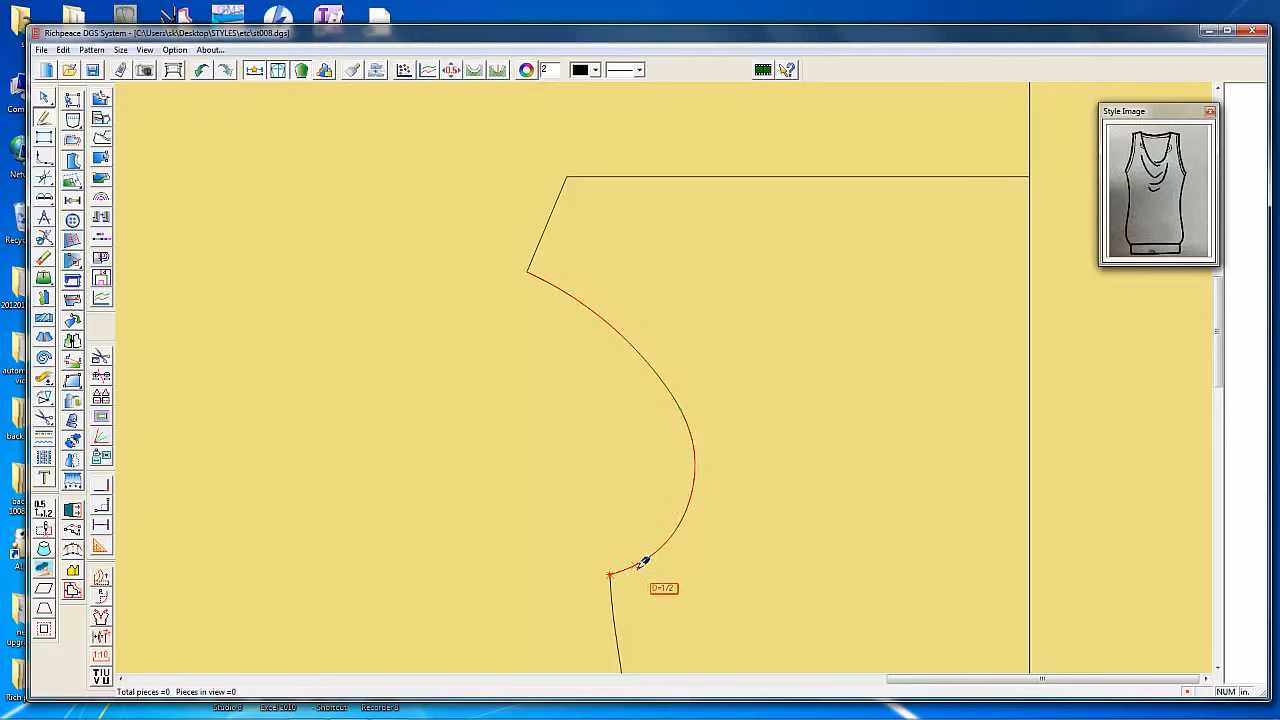
Remove the centre front line's excess above the rotated front's neckline and join the two lines at the corner
scroll(727, 412, "down", 5)
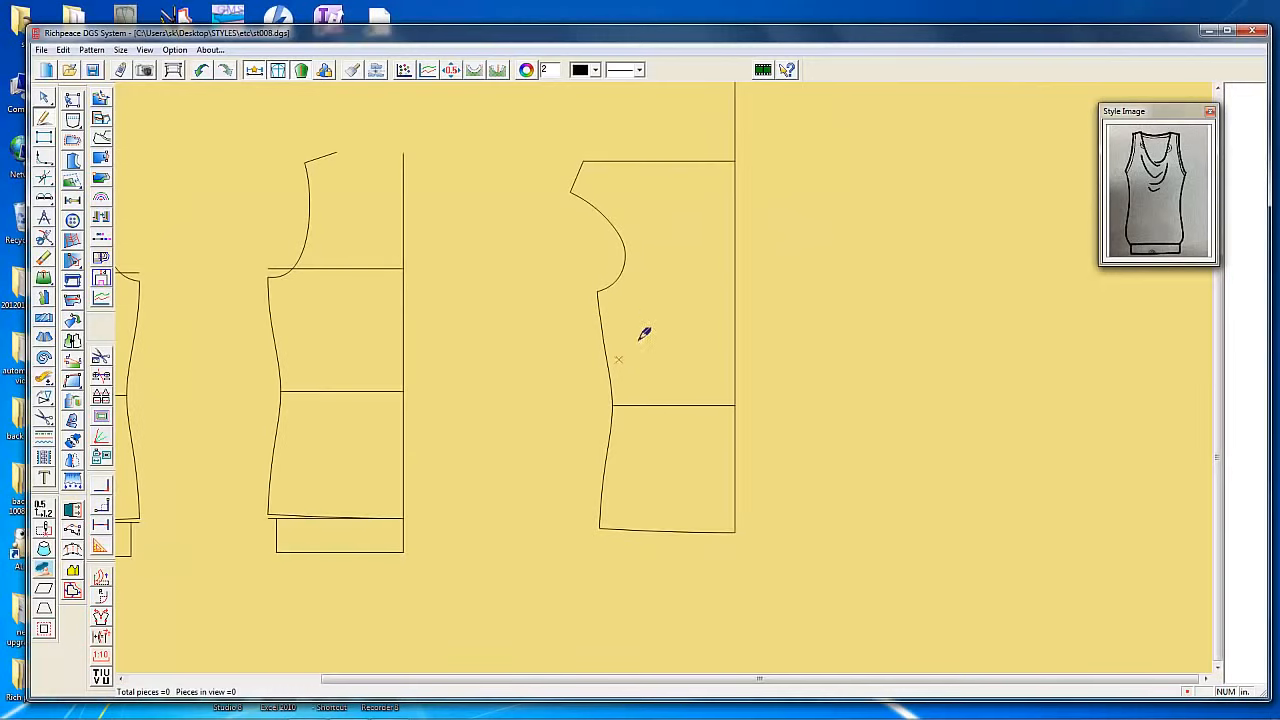
scroll(666, 354, "down", 2)
scroll(666, 354, "up", 2)
scroll(666, 354, "down", 2)
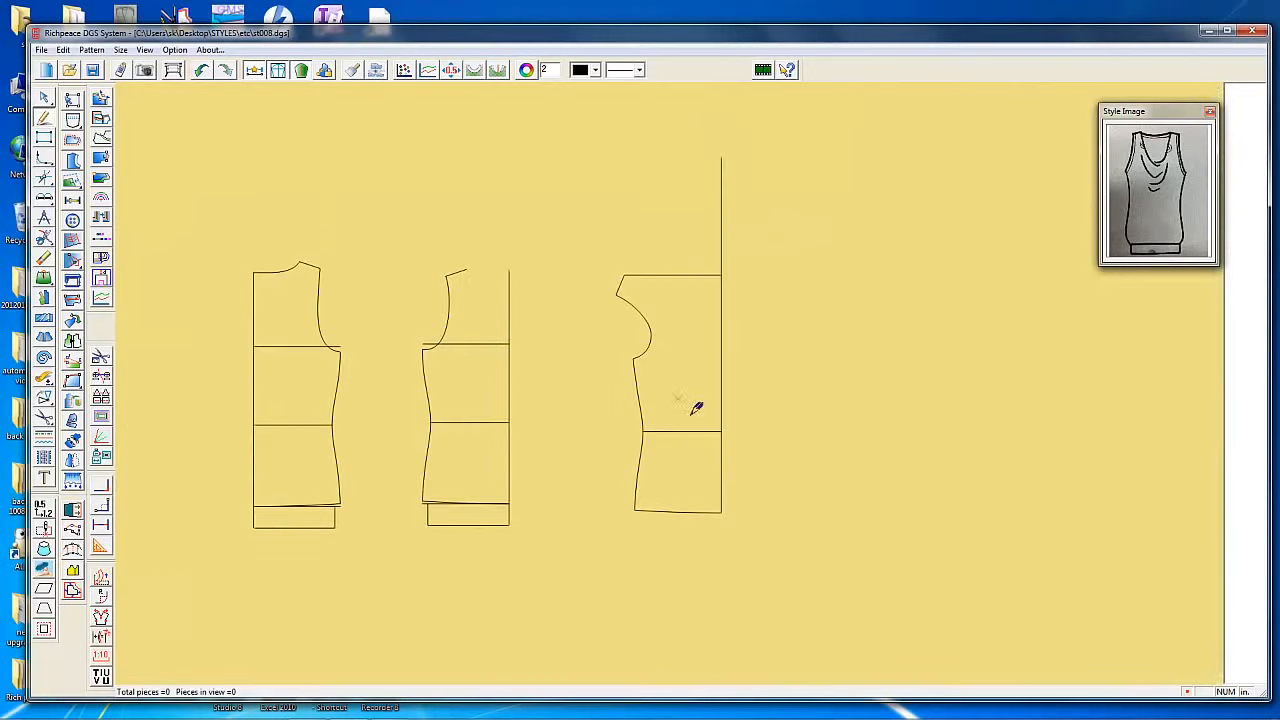
key("e")
left_click(722, 224)
scroll(712, 292, "up", 2)
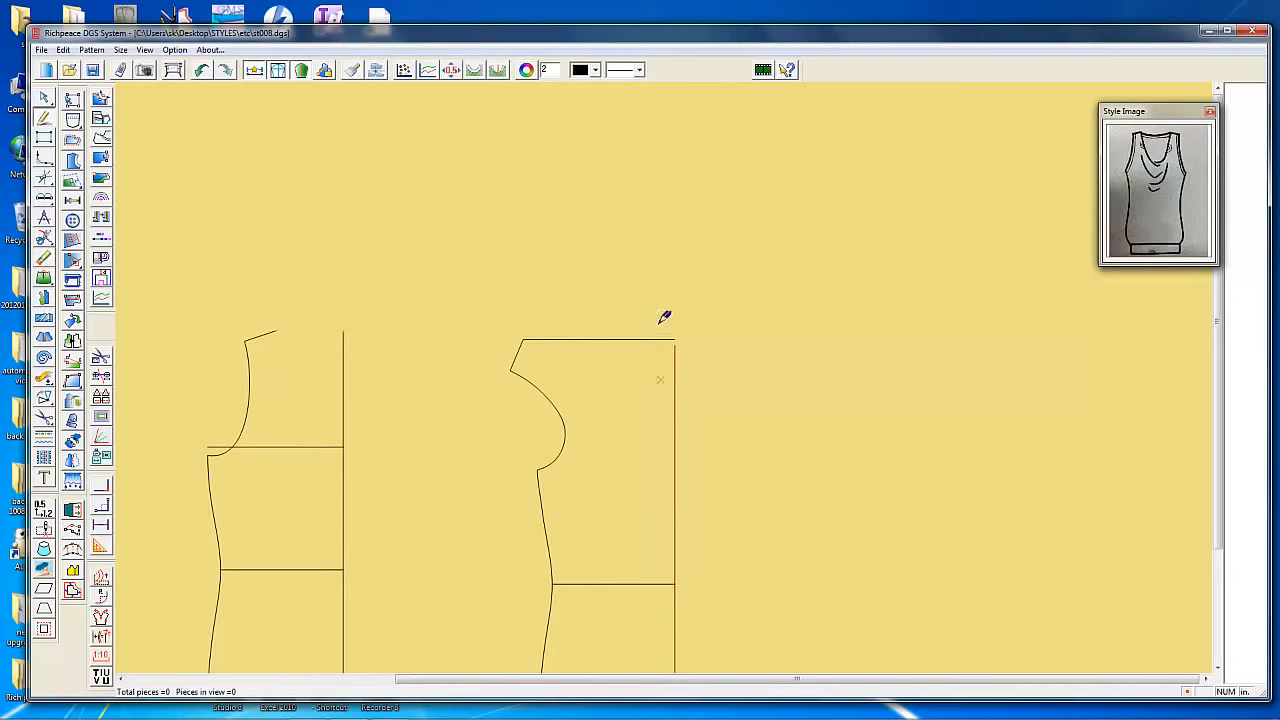
left_click_drag(649, 314, 706, 390)
right_click(629, 391)
scroll(636, 606, "down", 2)
scroll(648, 392, "up", 2)
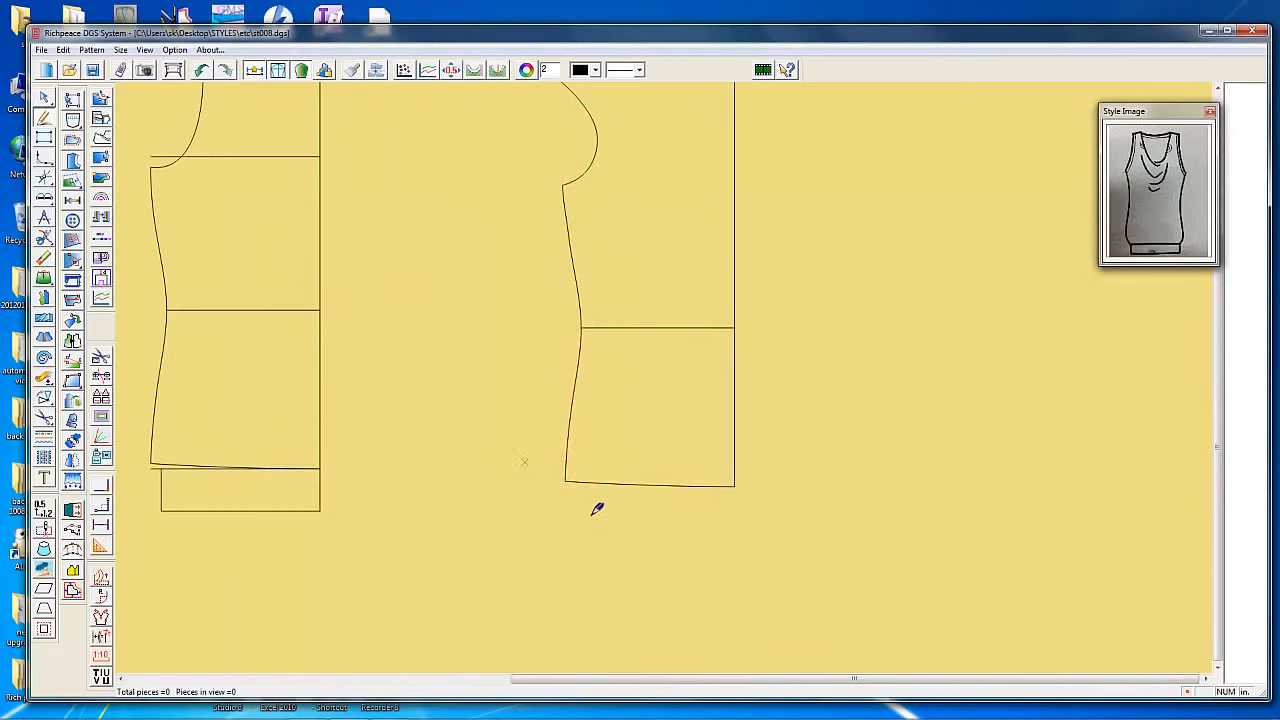
scroll(623, 440, "down", 2)
scroll(680, 337, "down", 2)
scroll(677, 371, "up", 2)
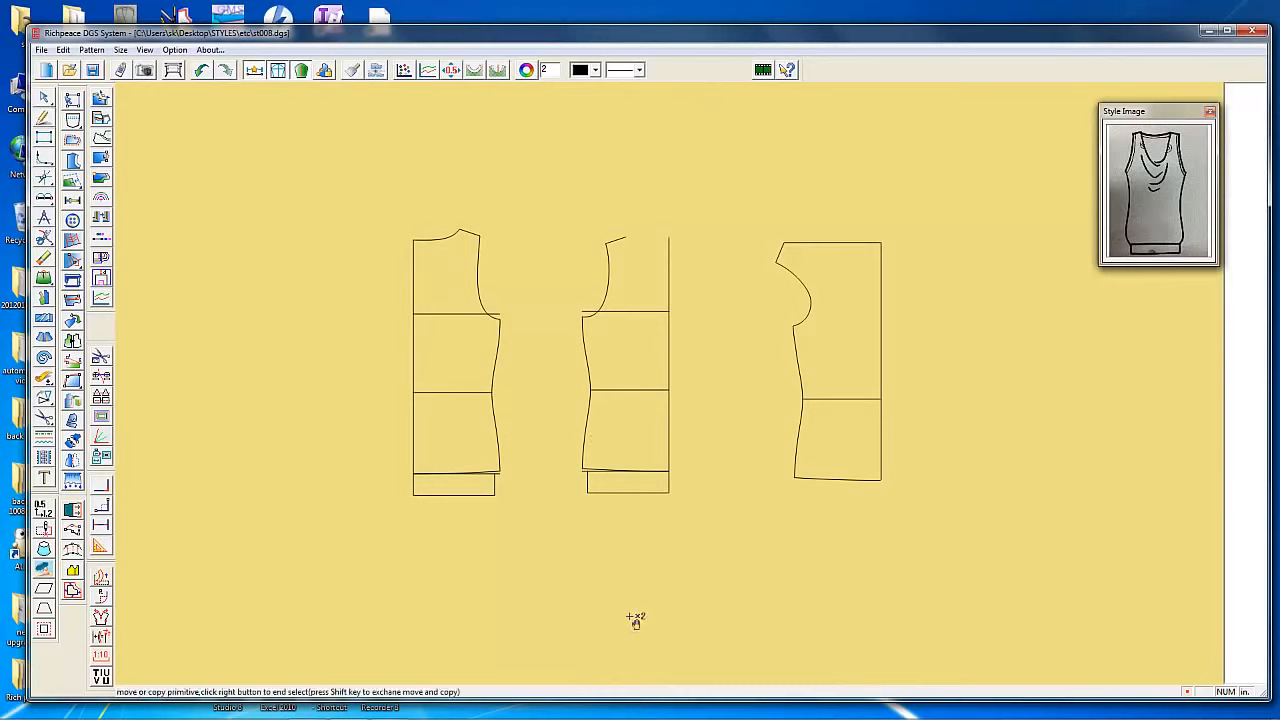
scroll(651, 486, "up", 2)
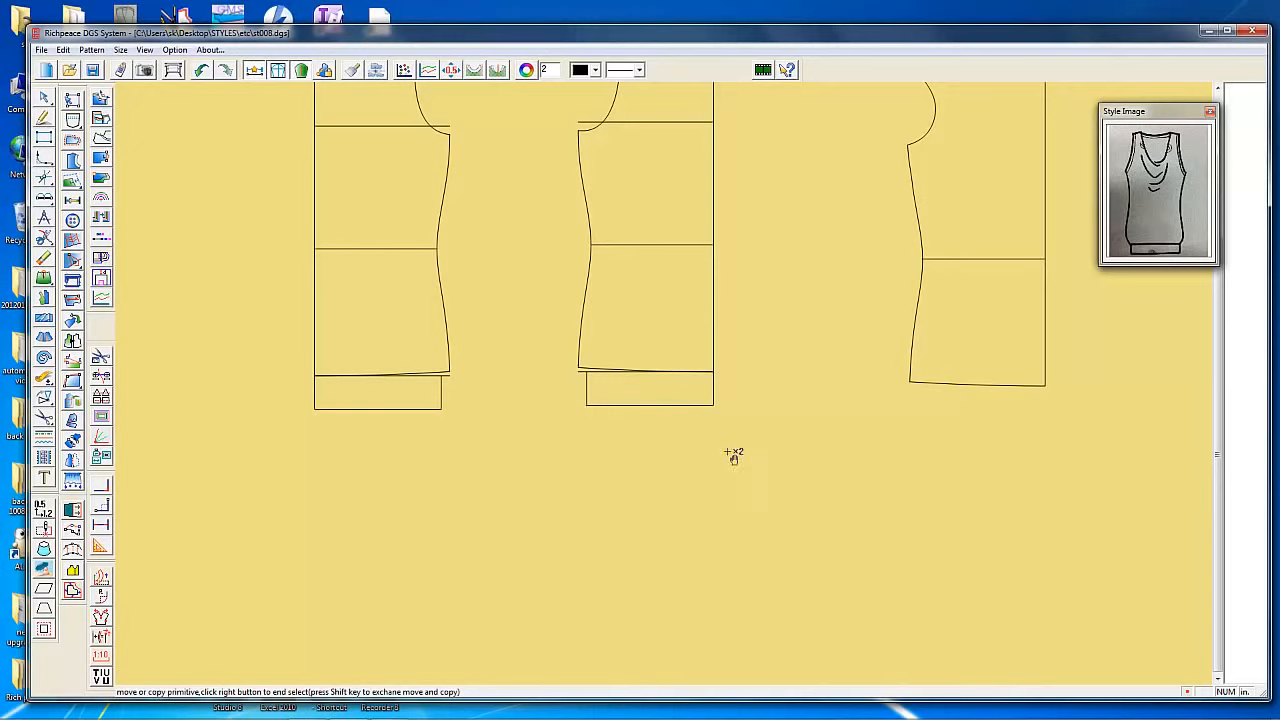
left_click(599, 406)
left_click(585, 392)
left_click(596, 373)
left_click(710, 389)
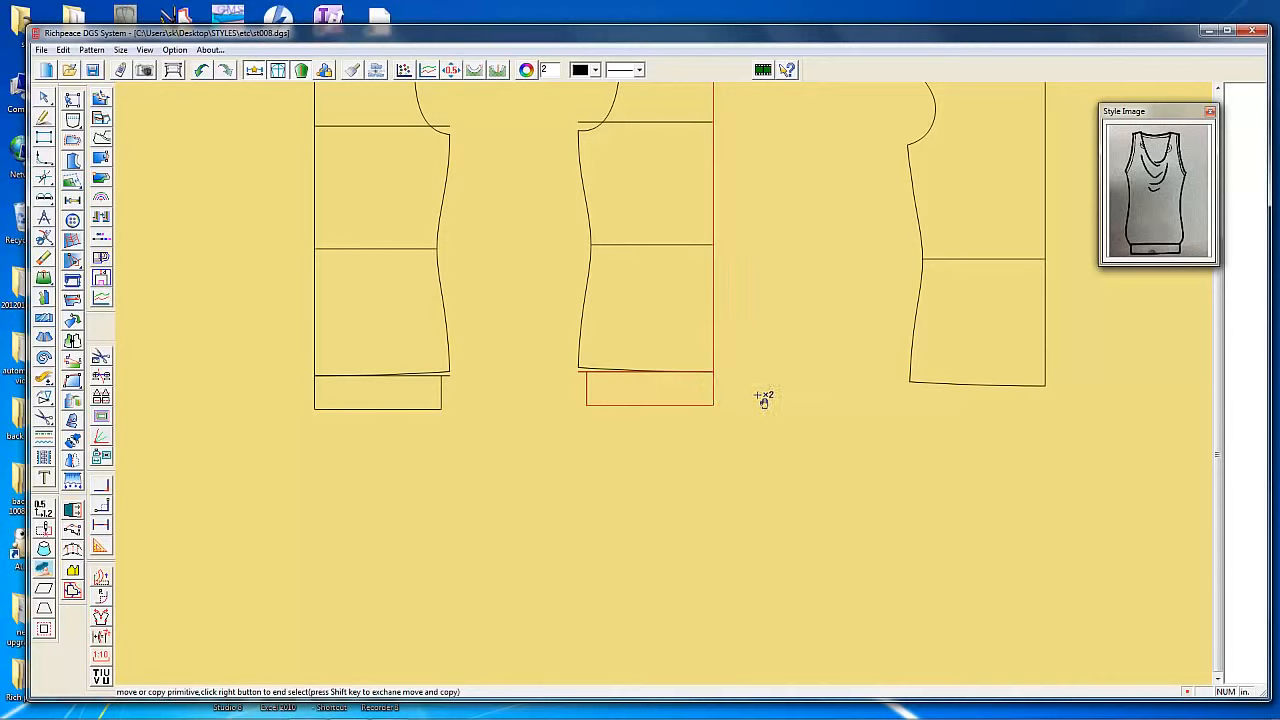
right_click(763, 398)
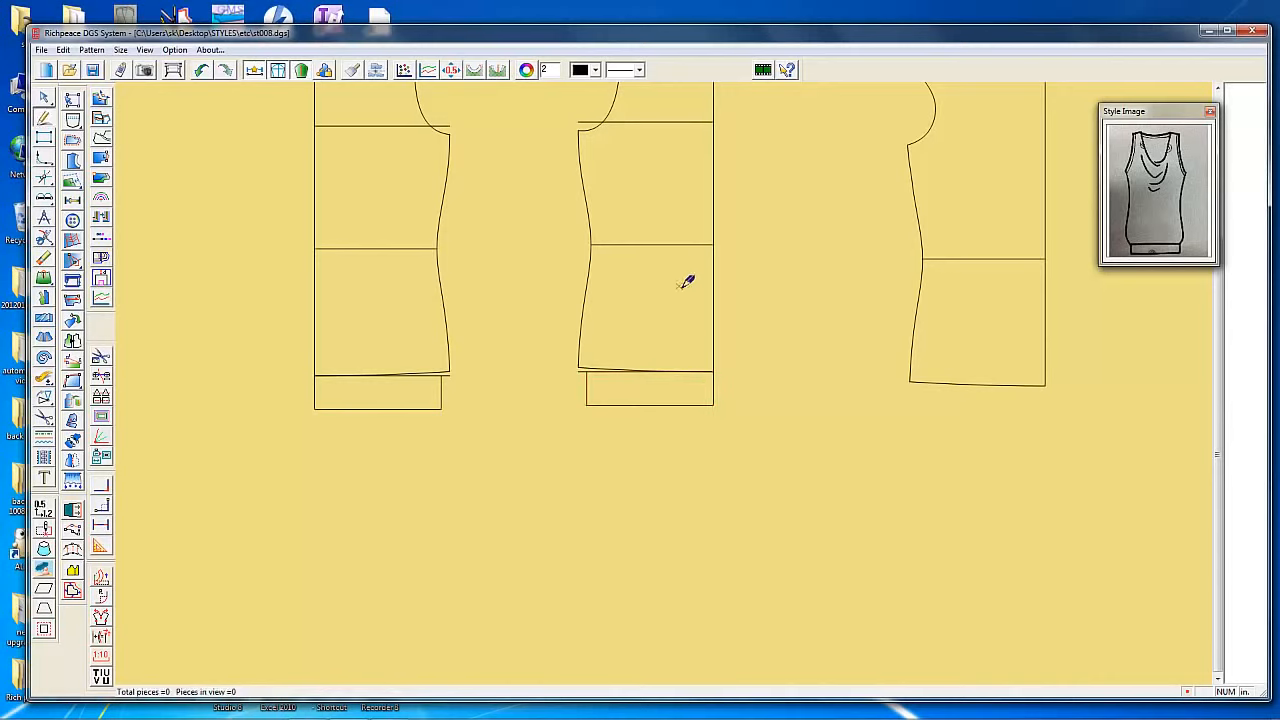
Cut the original front's centre front line at the upper edge of the hem band
key("c")
left_click(713, 392)
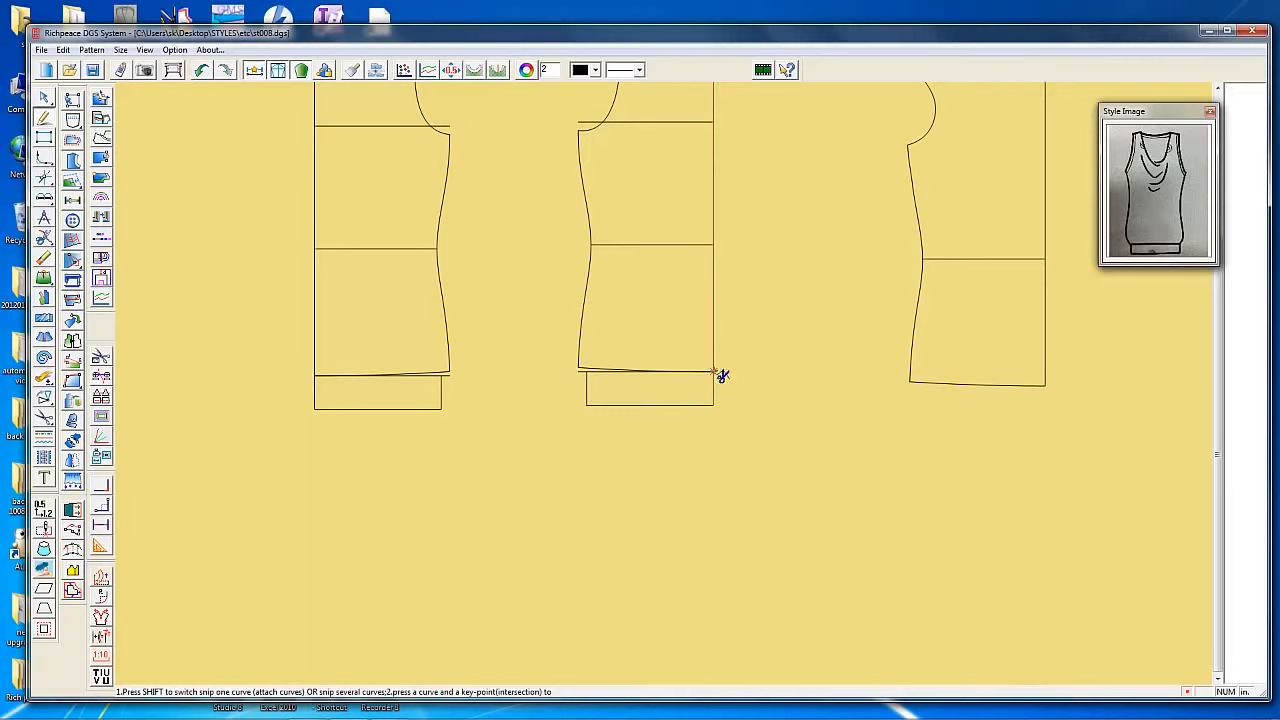
left_click(717, 372)
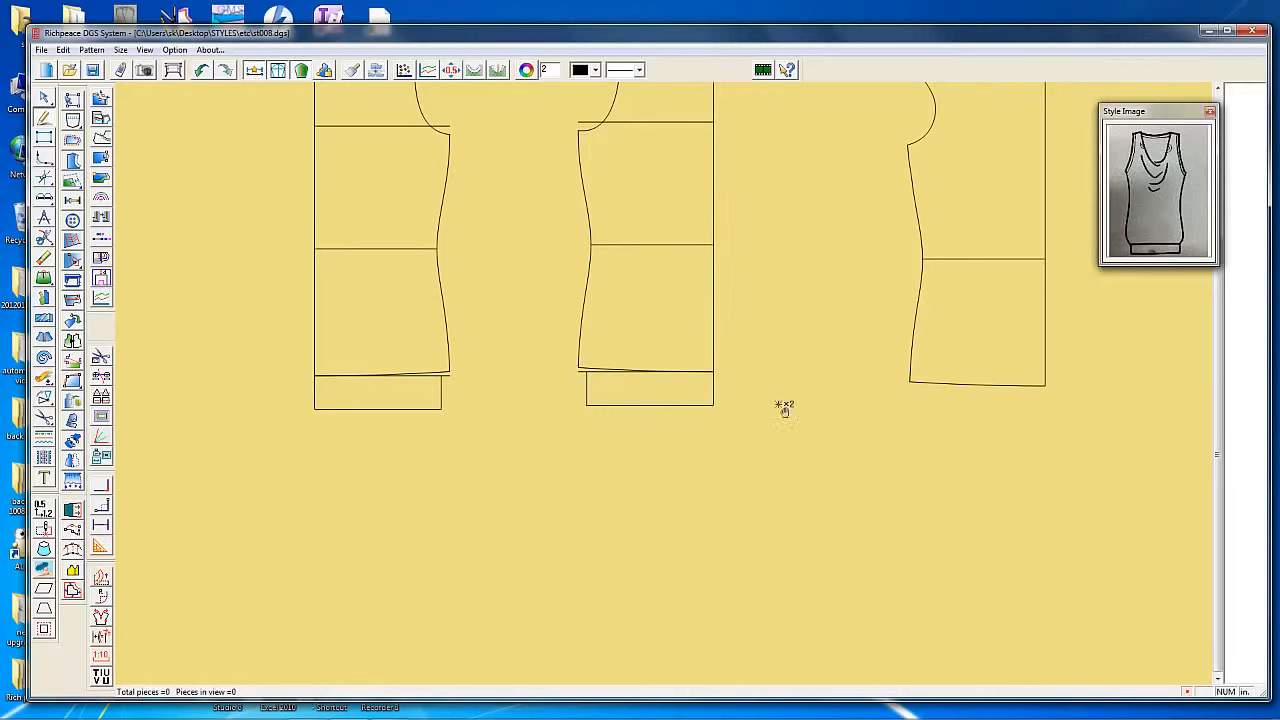
Copy the front hem band's lines, flip the copy vertically and attach it to the band's lower edge
key("g")
left_click_drag(574, 394, 766, 434)
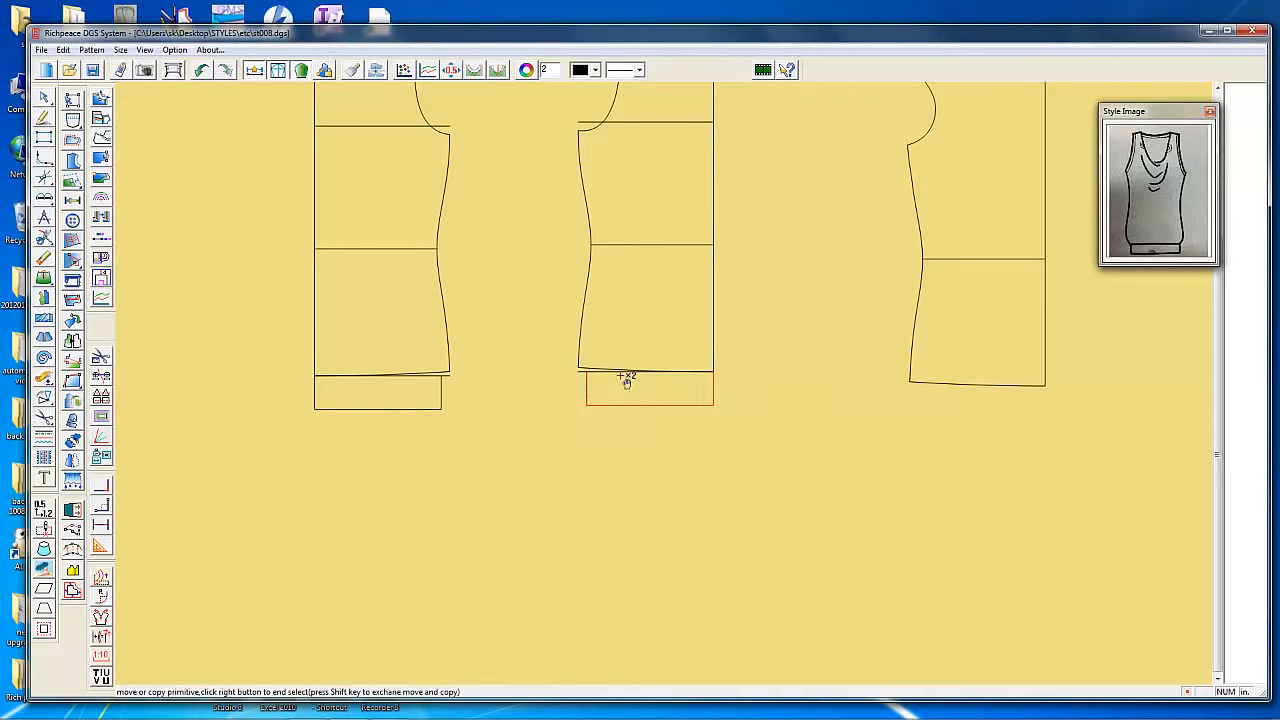
right_click(756, 397)
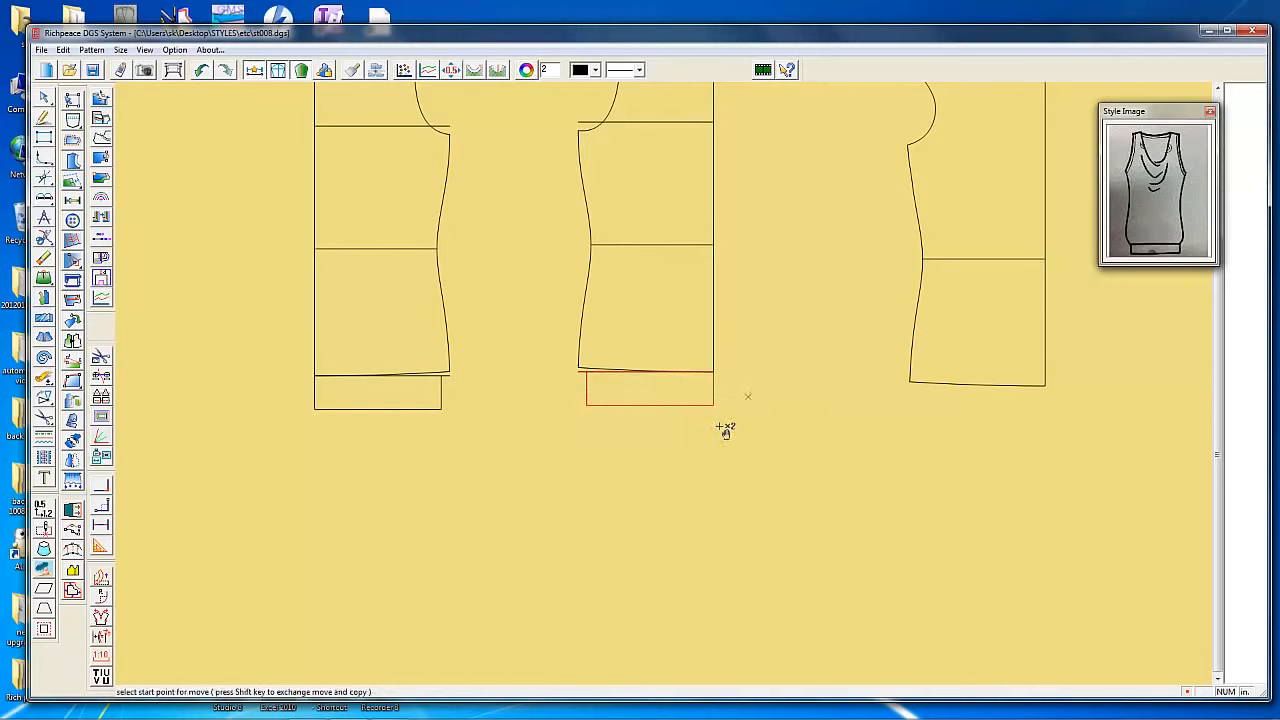
left_click(716, 407)
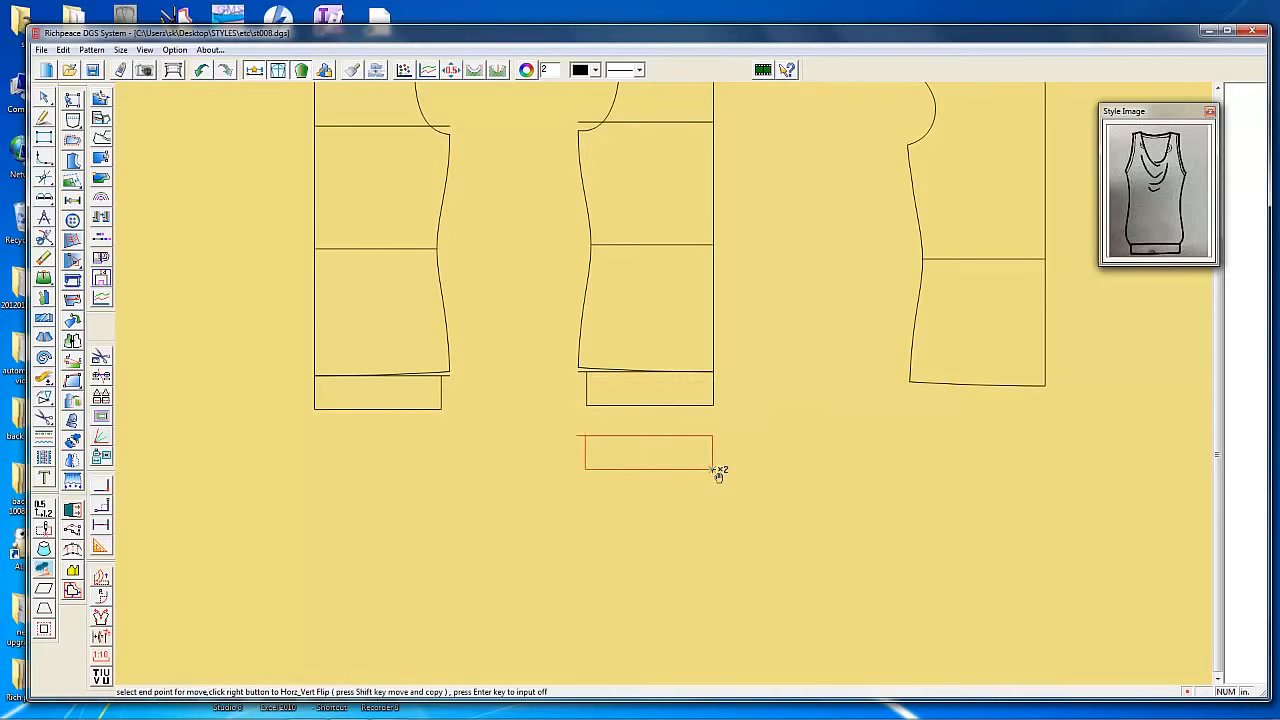
right_click(718, 474)
right_click(718, 475)
right_click(719, 468)
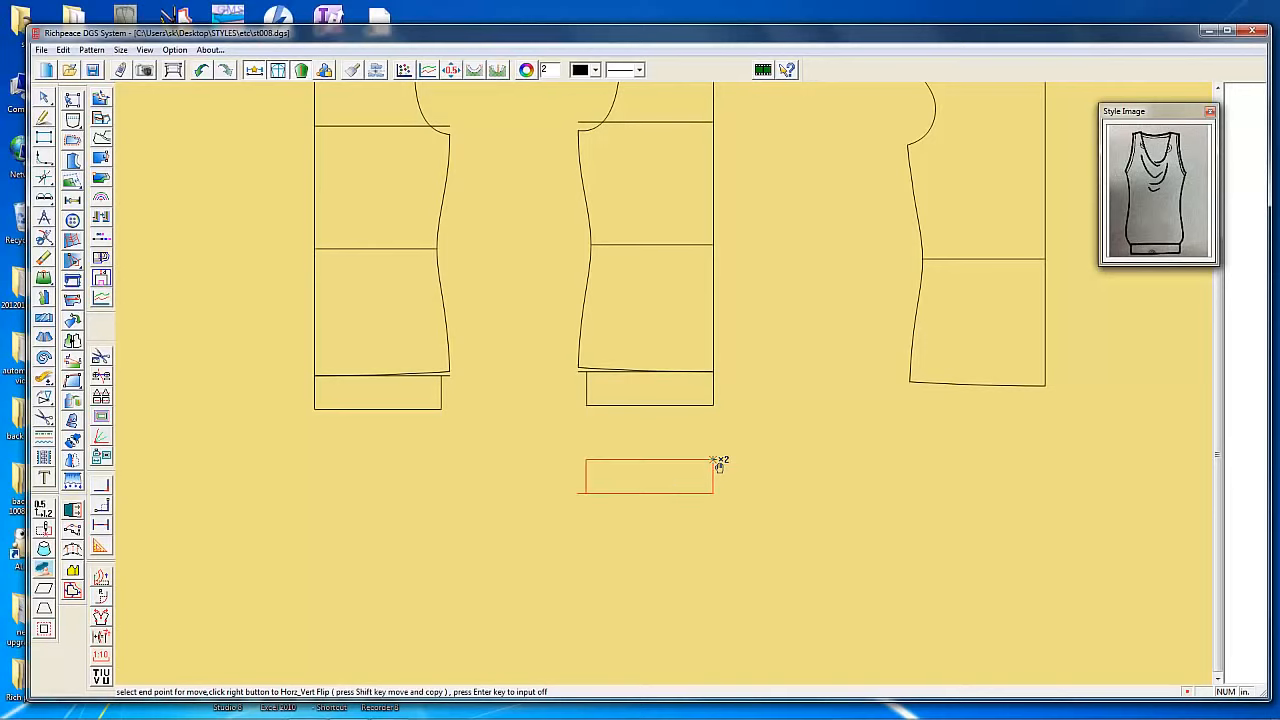
left_click(716, 407)
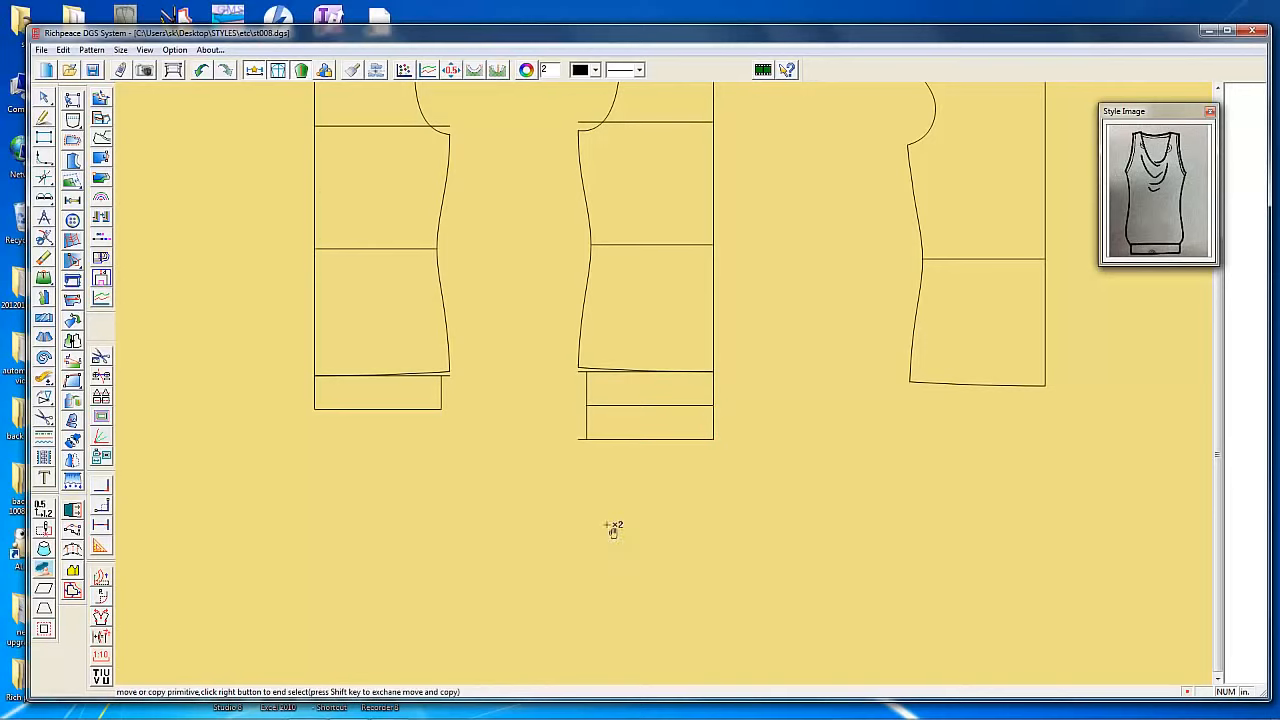
Cut out the back as a pattern piece from its three body sections, without the hem band, and place it below the draft
scroll(718, 432, "up", 2)
scroll(649, 387, "down", 2)
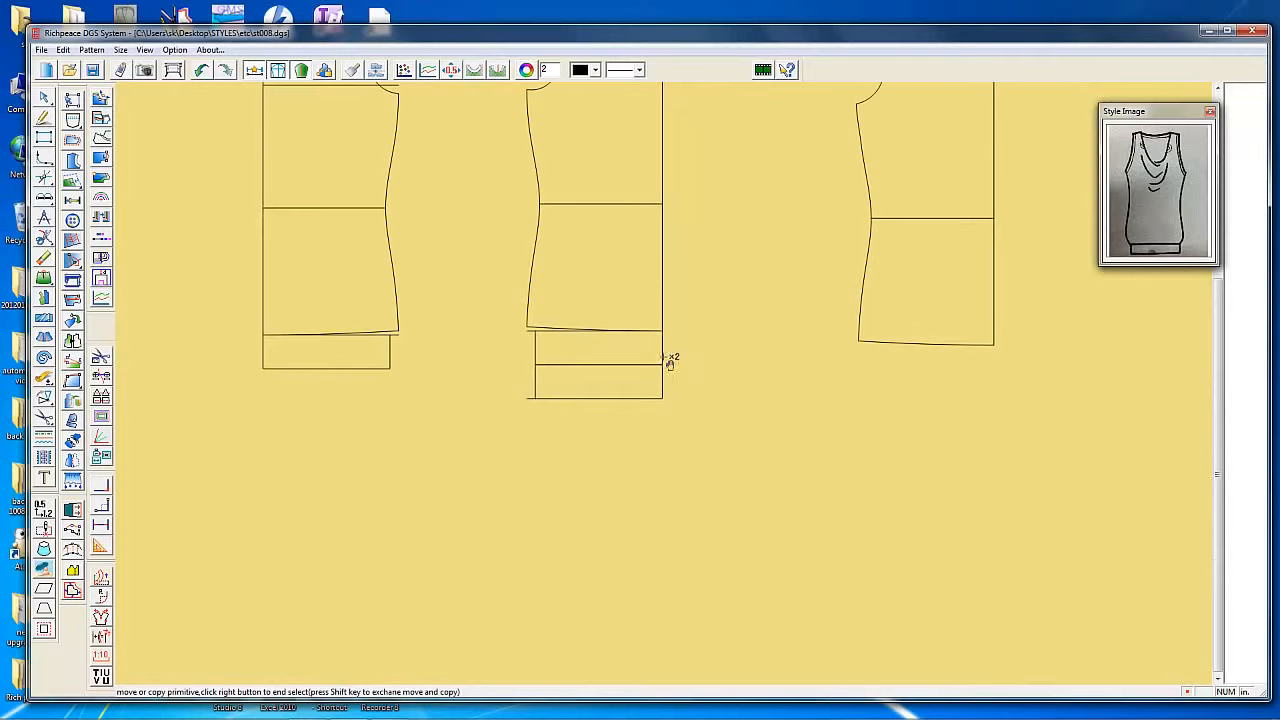
scroll(665, 368, "down", 3)
scroll(675, 385, "up", 3)
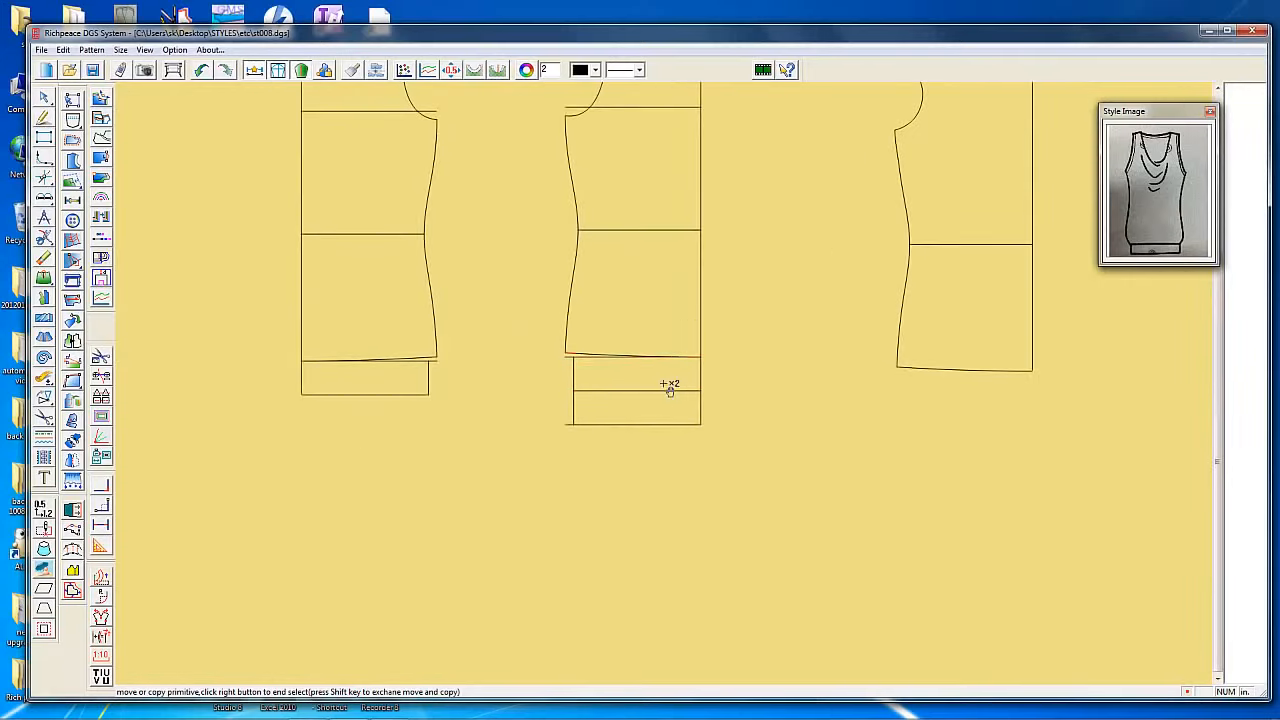
scroll(669, 382, "down", 1)
scroll(675, 387, "down", 1)
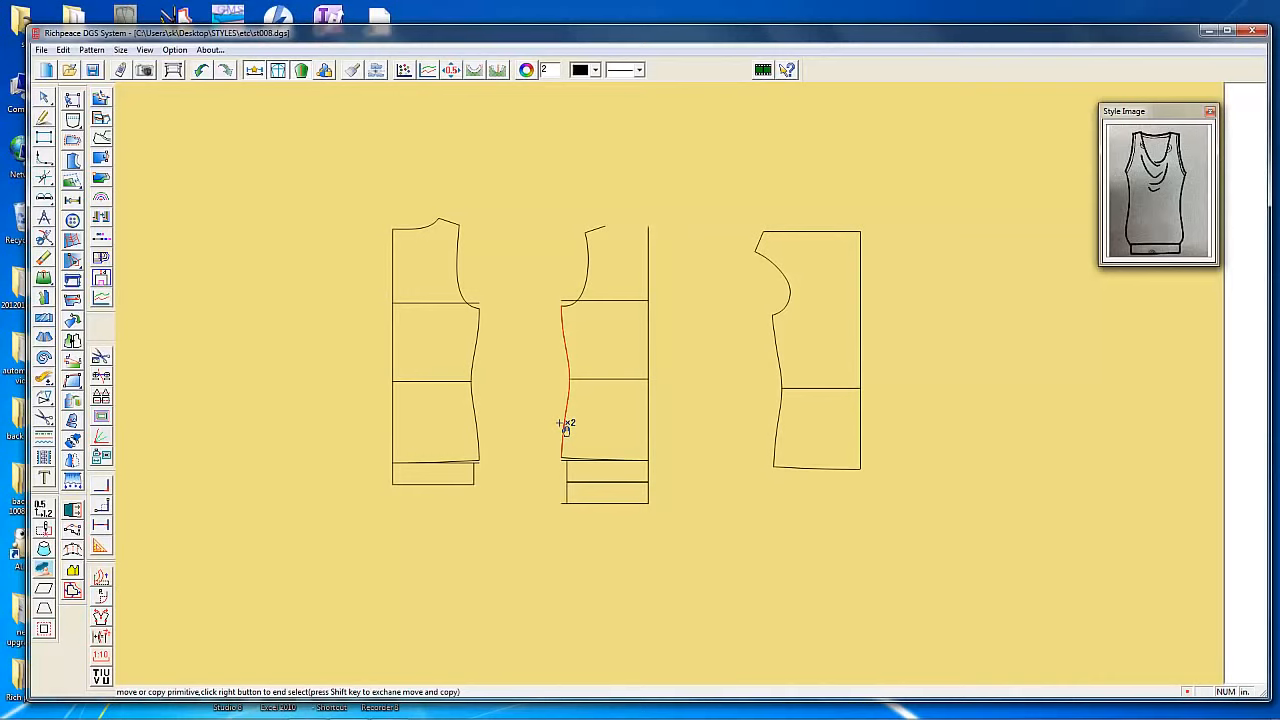
right_click(722, 360)
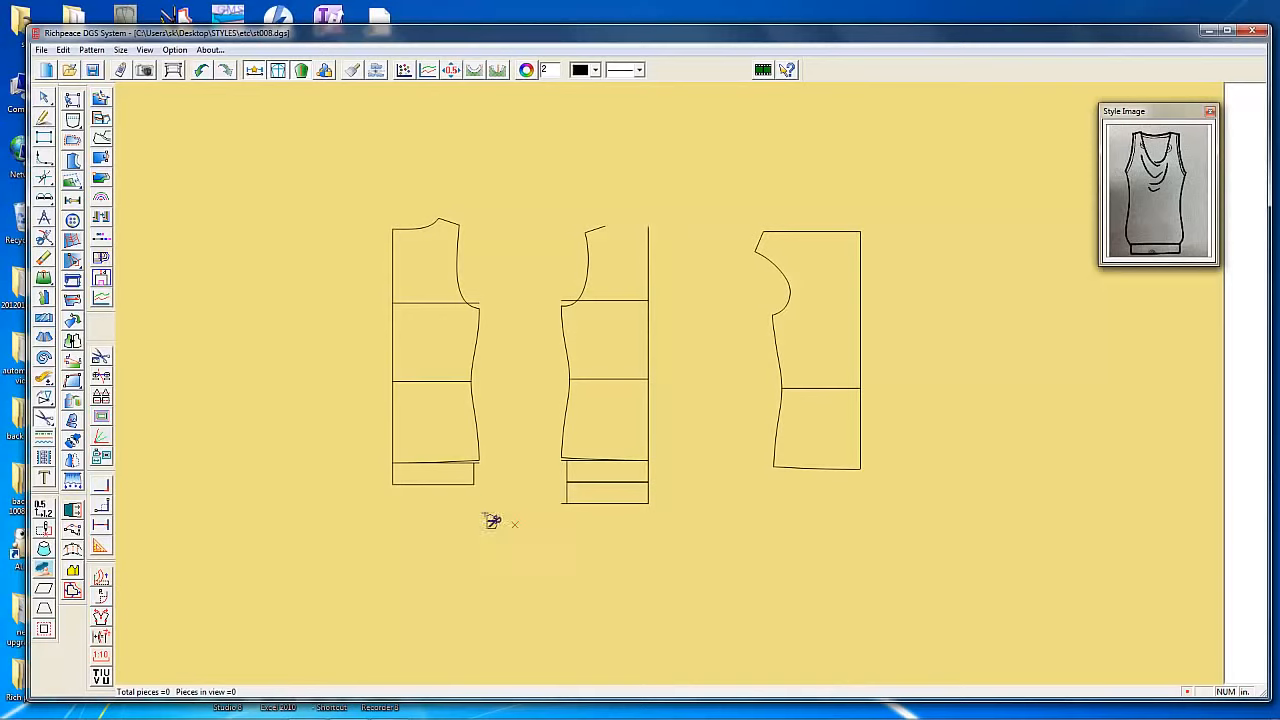
left_click(440, 425)
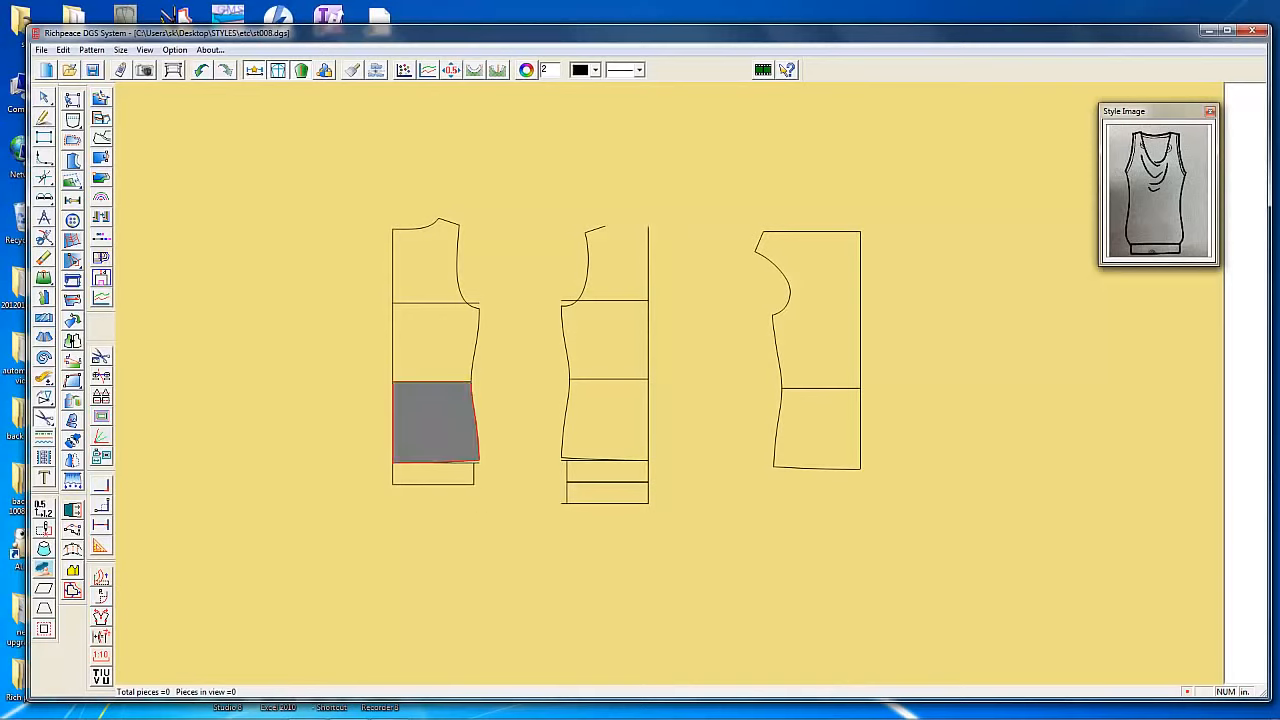
left_click(437, 343)
left_click(430, 284)
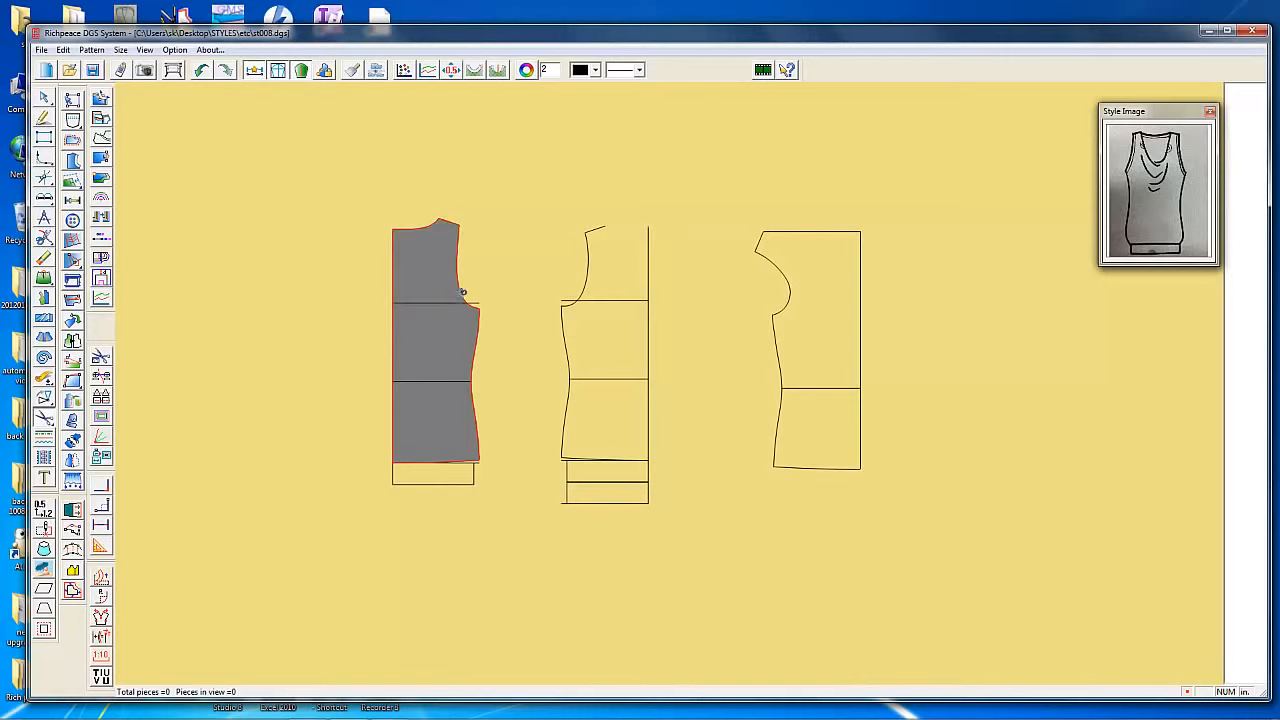
right_click(506, 229)
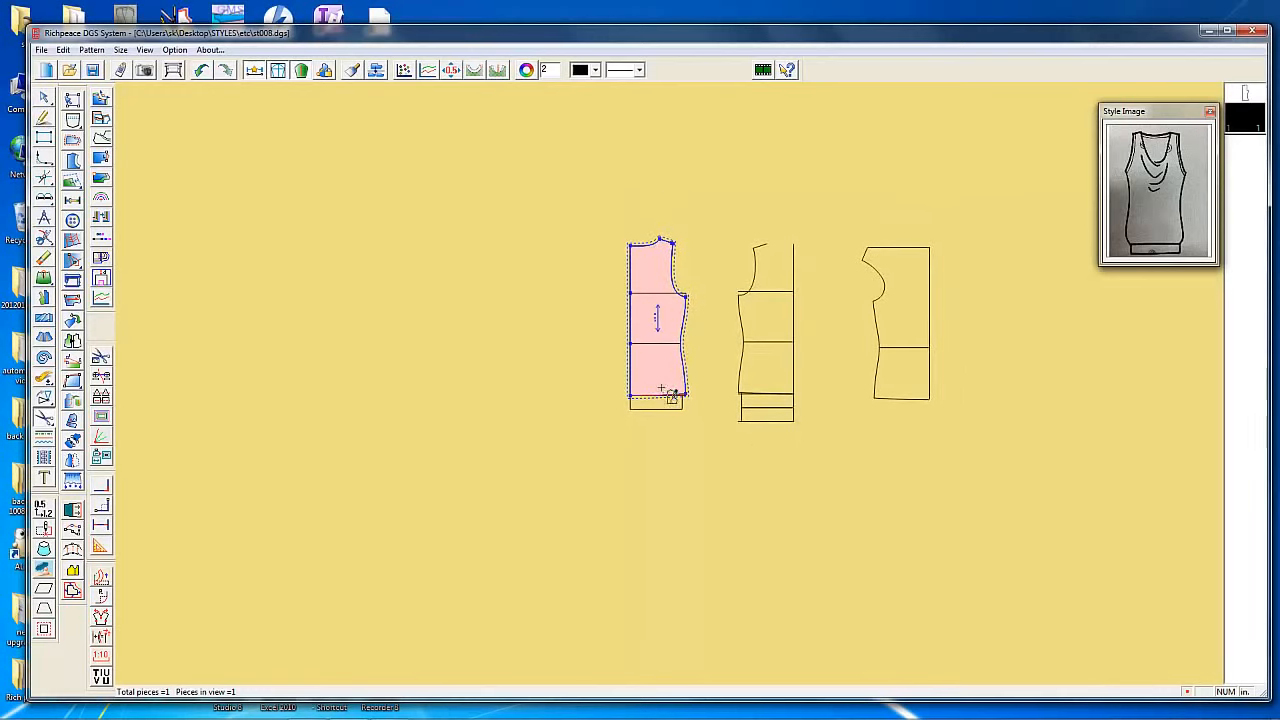
left_click_drag(671, 356, 667, 573)
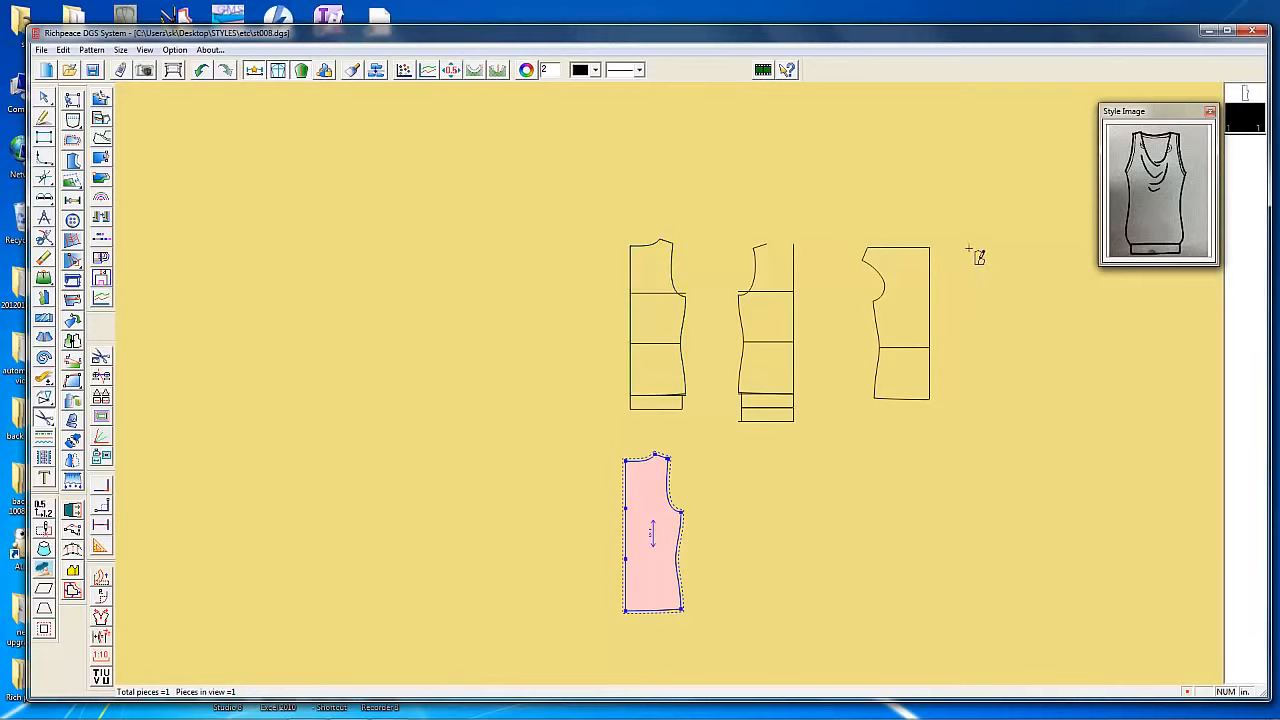
Cut out the rotated cowl front as a pattern piece and place it beside the back piece
left_click_drag(849, 206, 1011, 453)
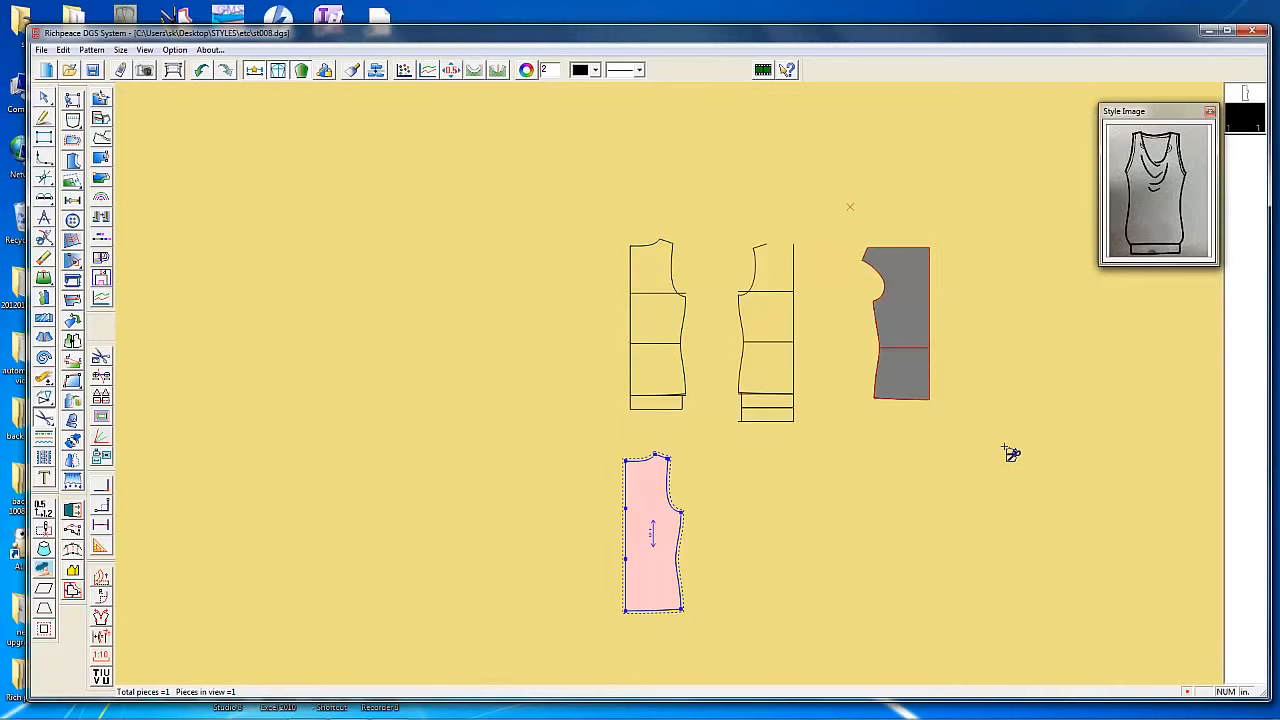
right_click(960, 332)
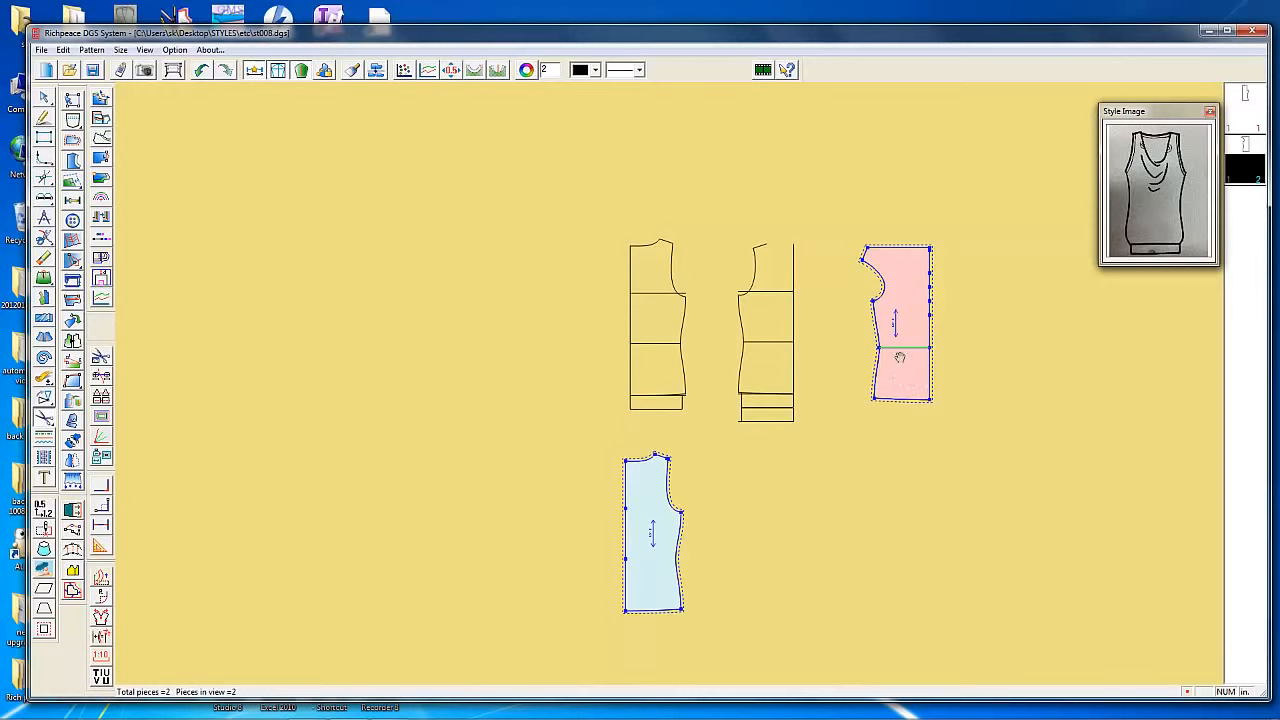
left_click_drag(900, 357, 767, 568)
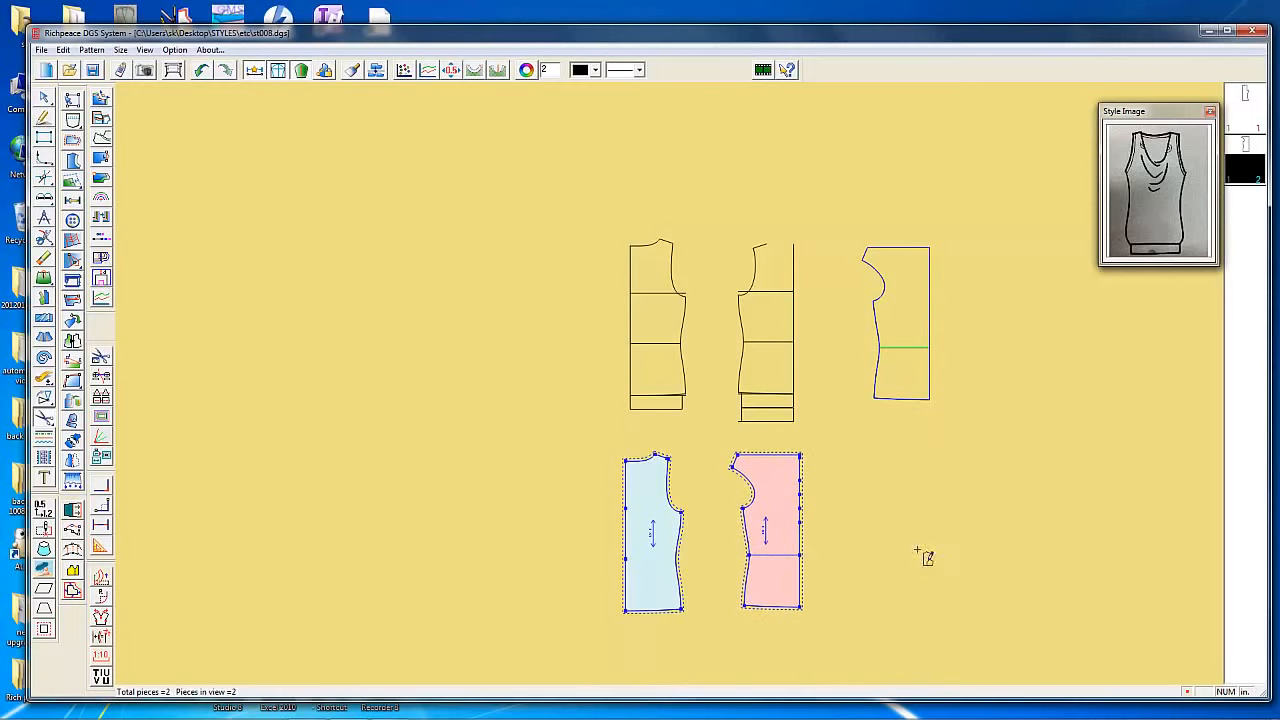
Cut out the doubled front hem band as one pattern piece and place it beside the front piece
scroll(631, 323, "up", 3)
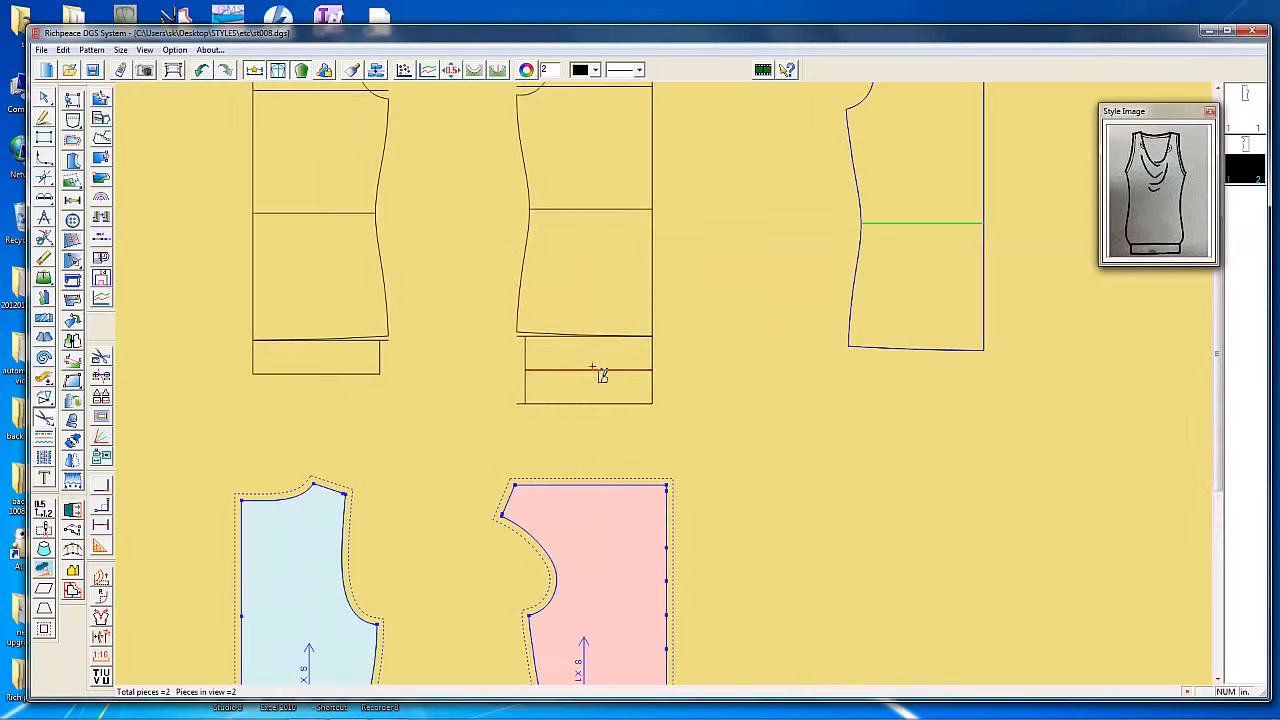
left_click(757, 396)
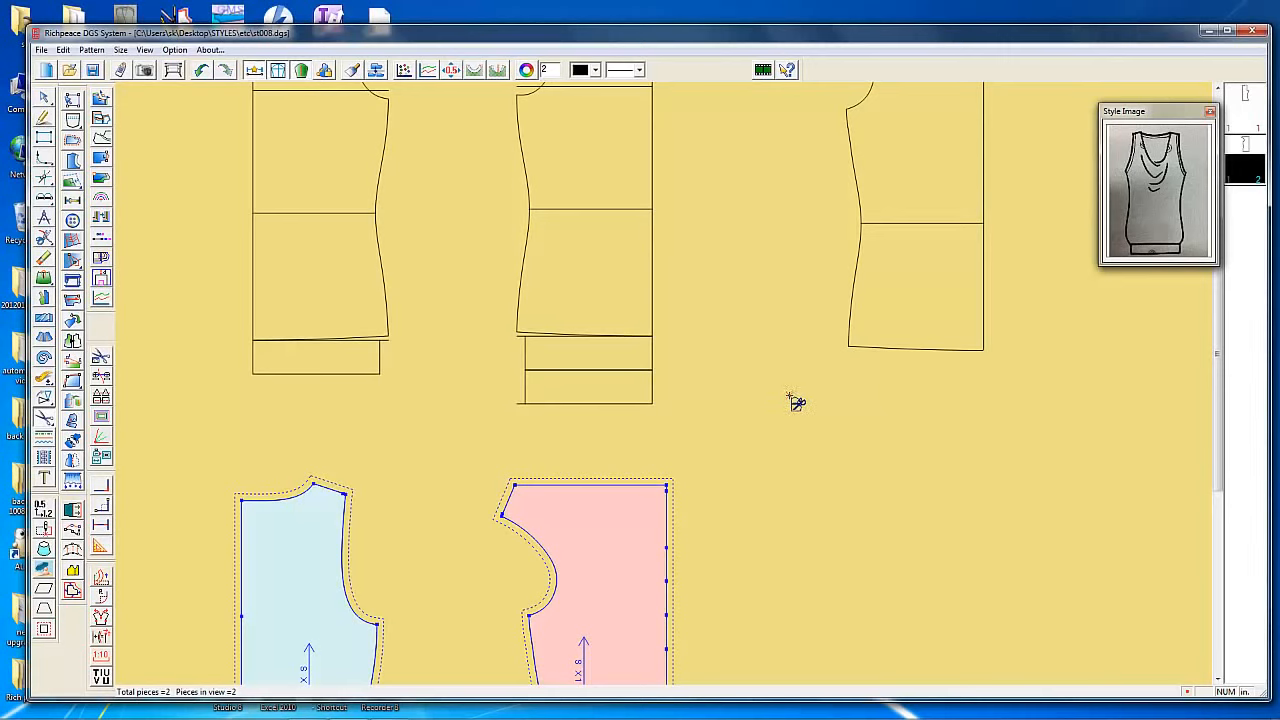
left_click(600, 380)
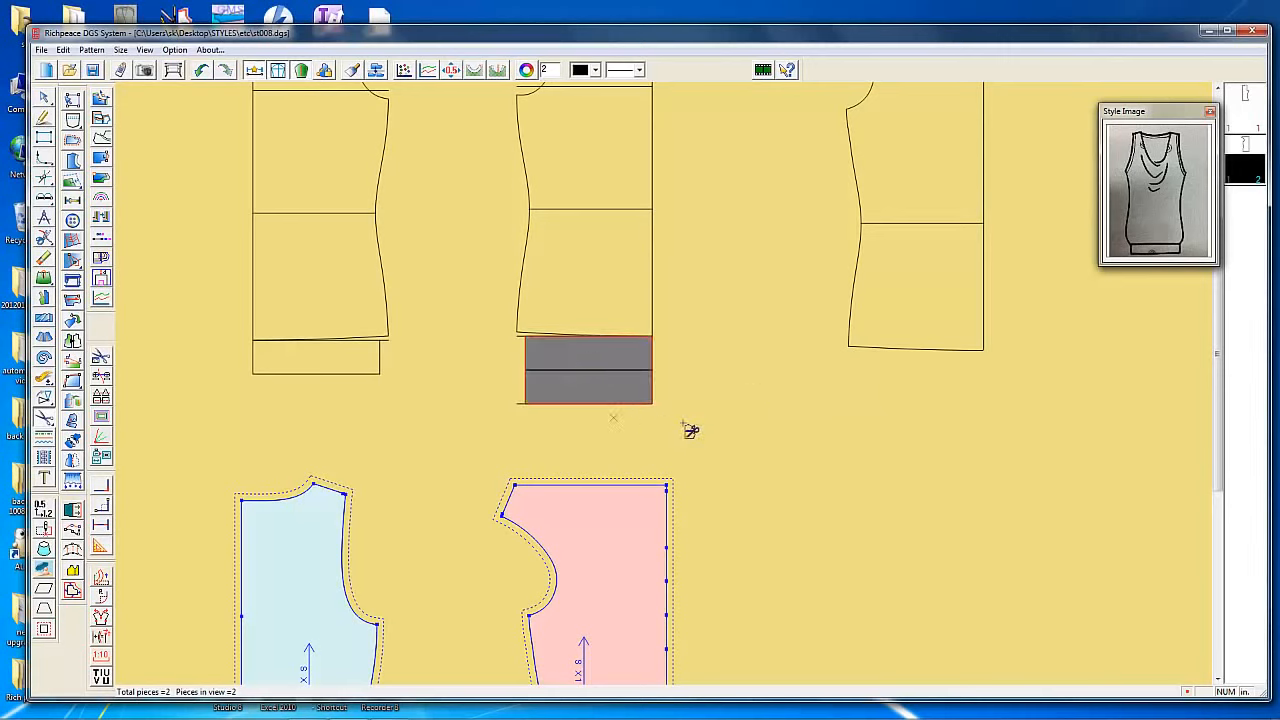
right_click(750, 410)
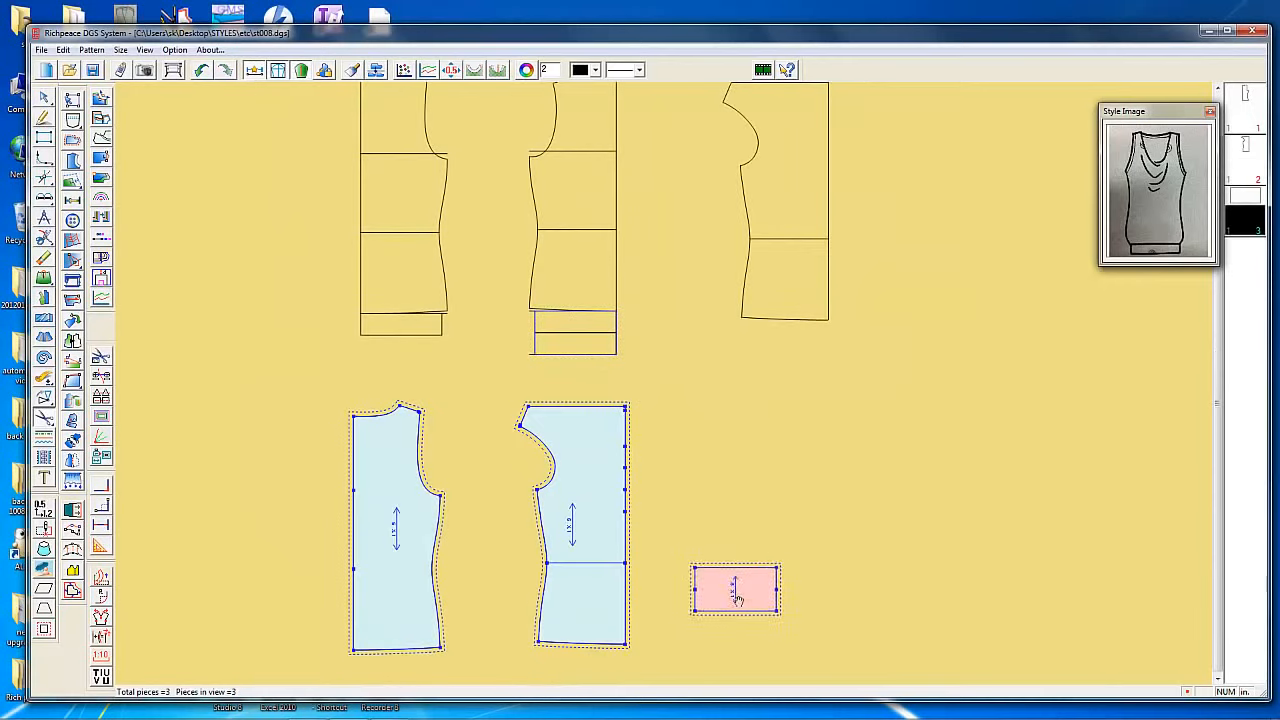
left_click(716, 545)
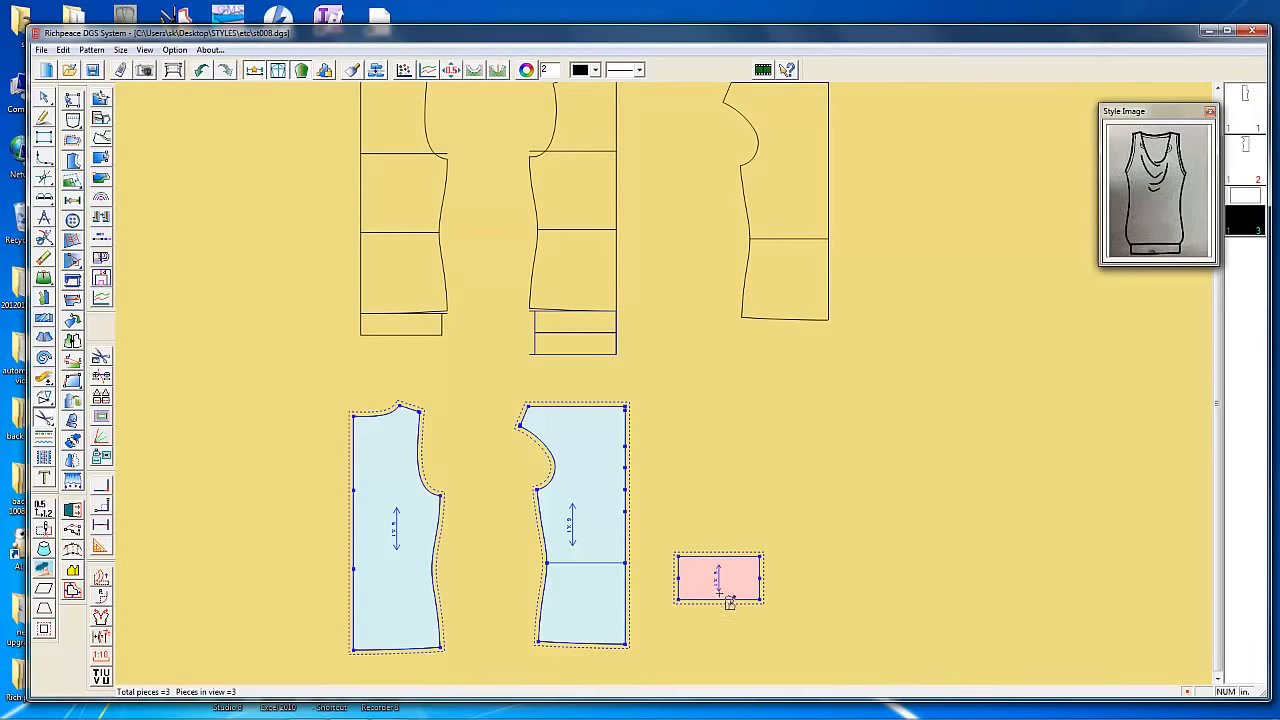
Remove the intermediate points from the centre front line of the front piece
scroll(736, 596, "up", 1)
scroll(660, 380, "down", 1)
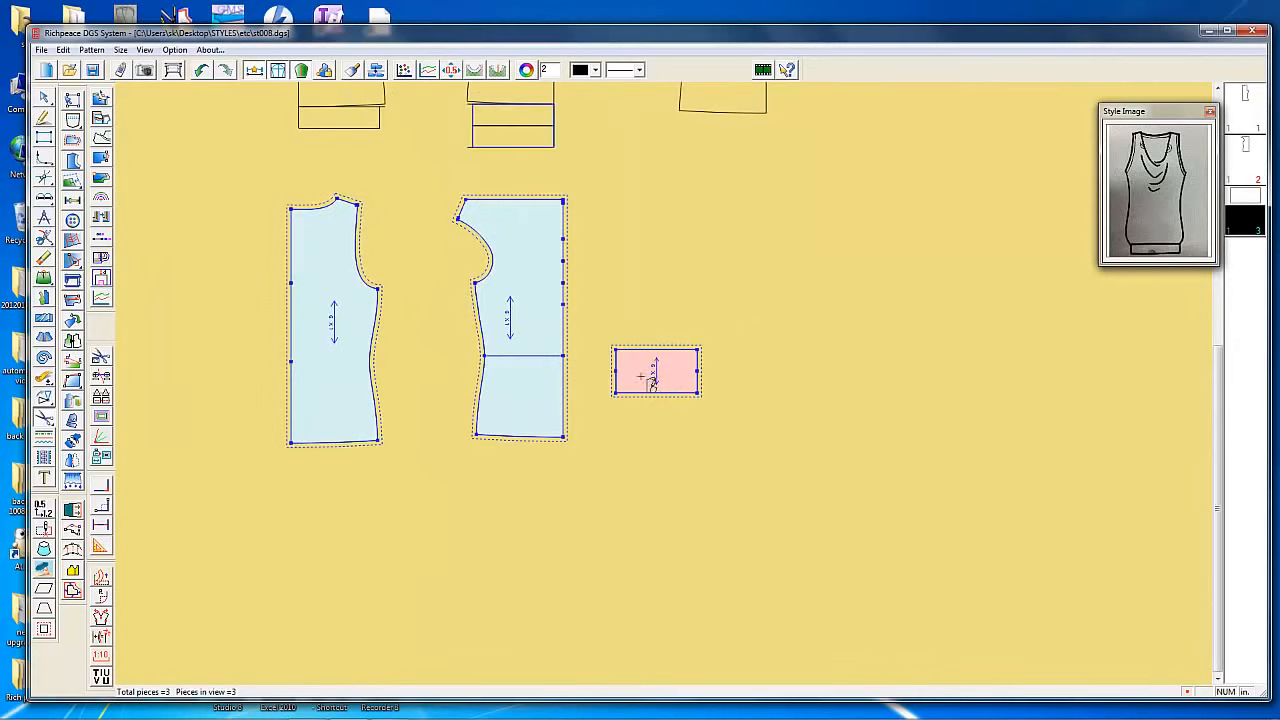
scroll(665, 388, "up", 2)
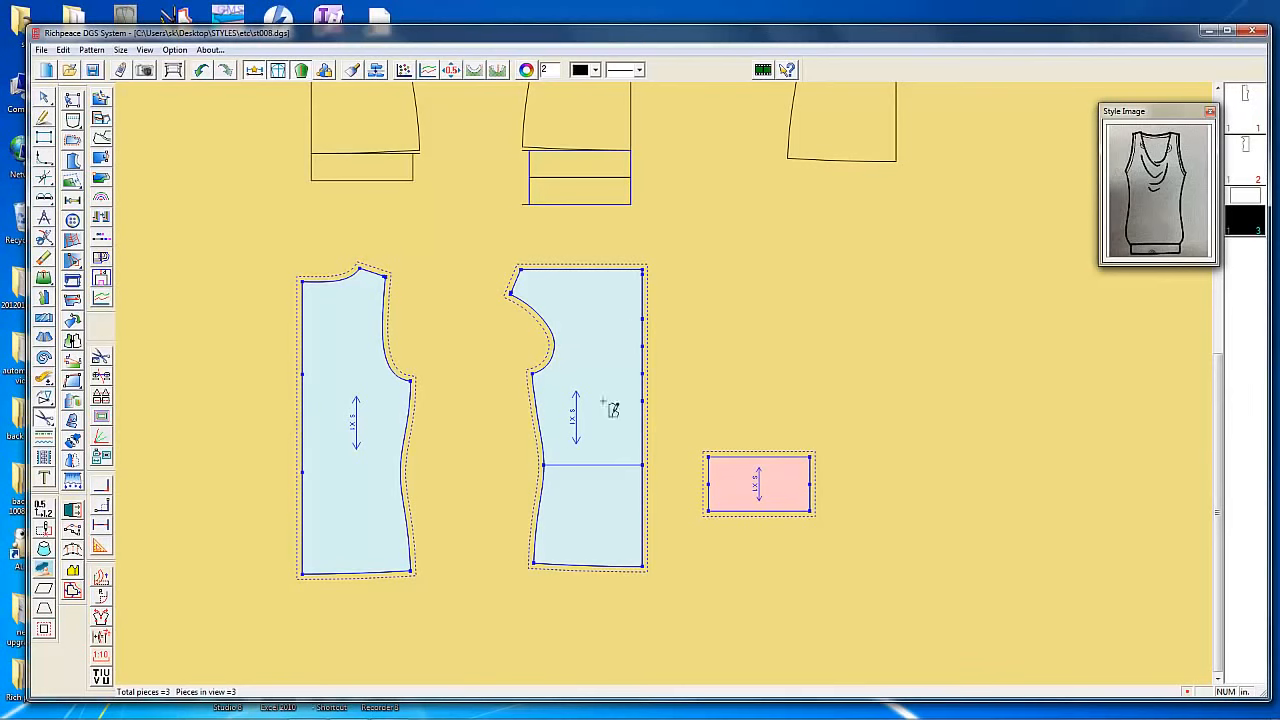
scroll(662, 395, "up", 2)
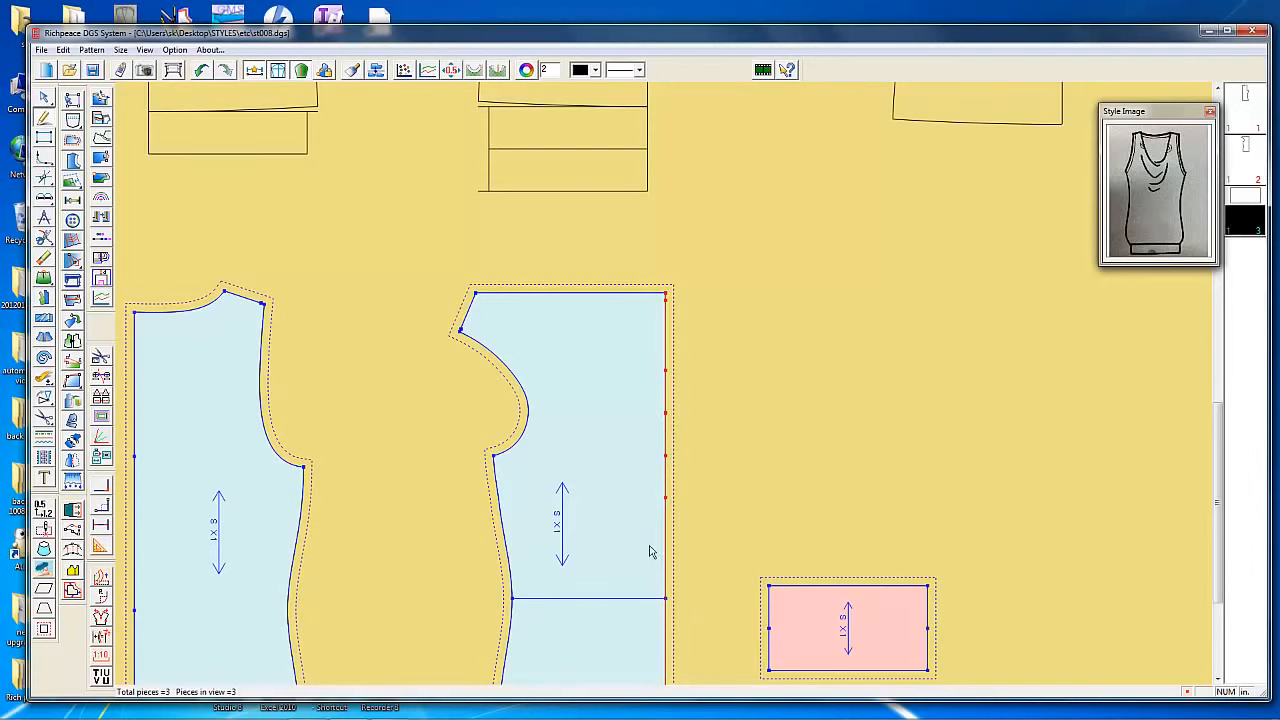
left_click(664, 520)
key("minus")
key("plus")
key("minus")
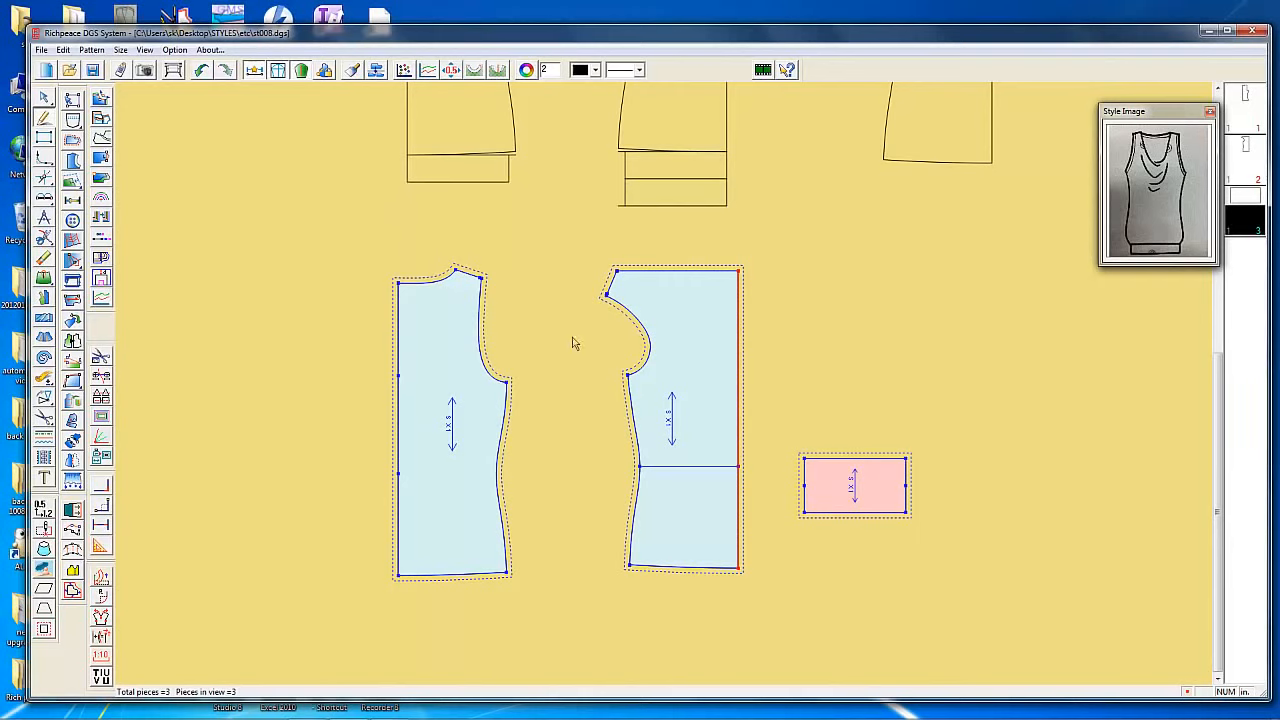
Remove the intermediate points from the back piece's centre back line and erase the horizontal waist line inside the front piece
left_click(404, 346)
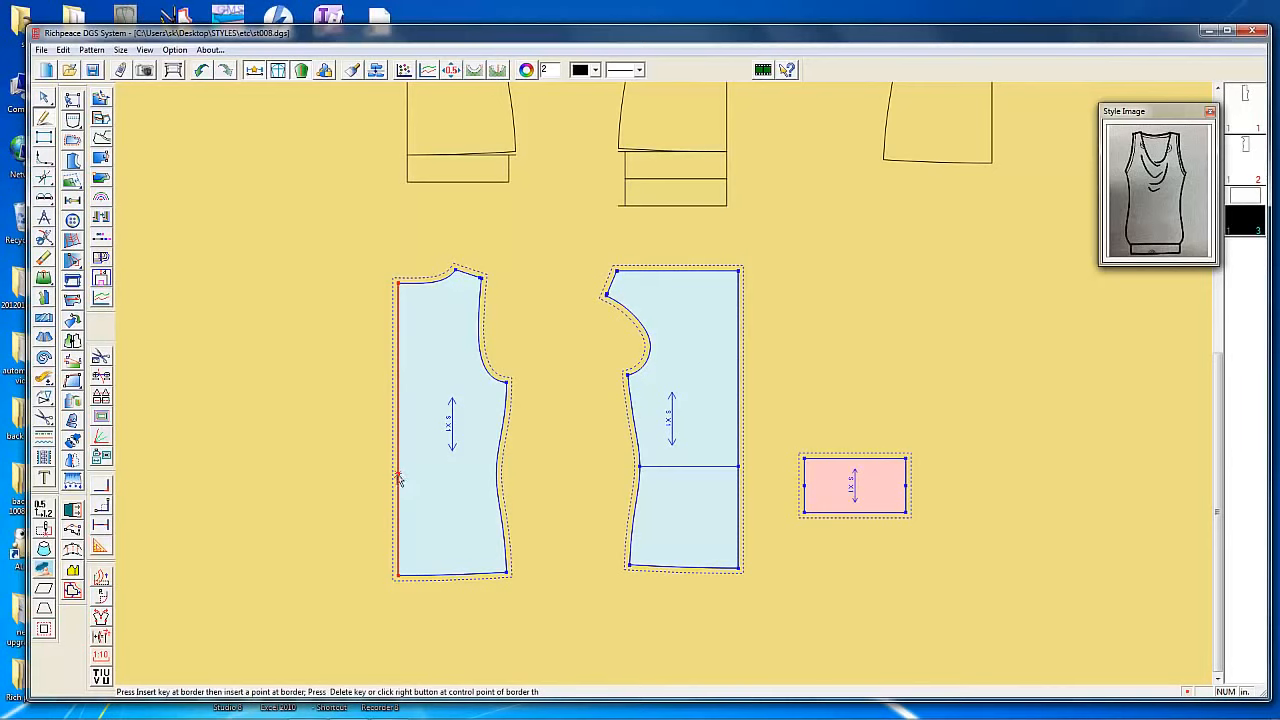
left_click(690, 468)
scroll(686, 380, "up", 4)
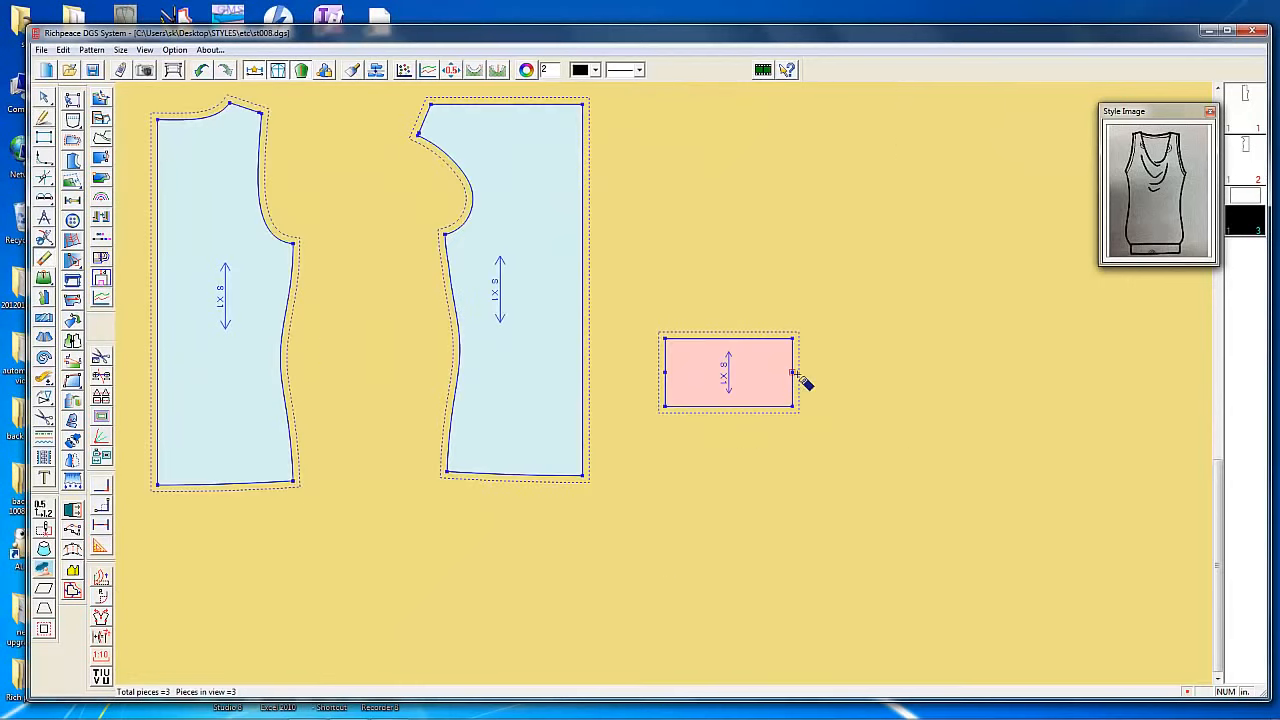
scroll(571, 434, "down", 1)
scroll(553, 207, "up", 1)
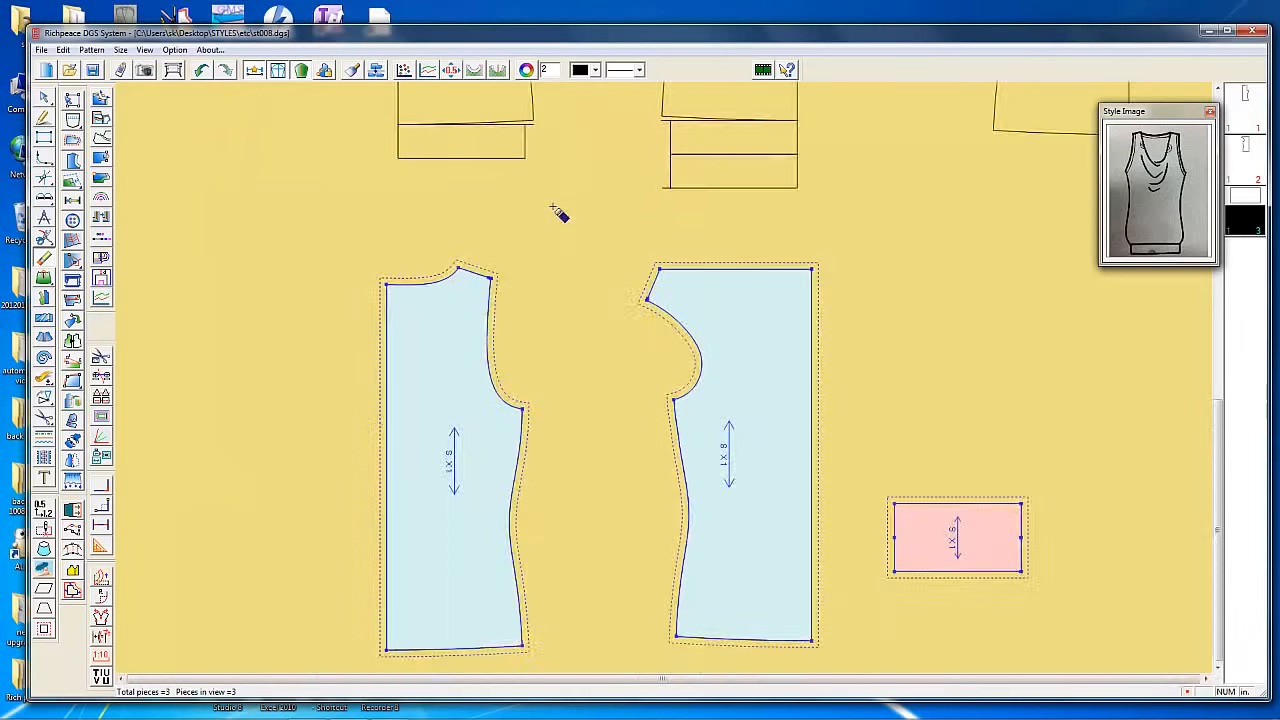
scroll(671, 390, "up", 1)
scroll(673, 380, "down", 3)
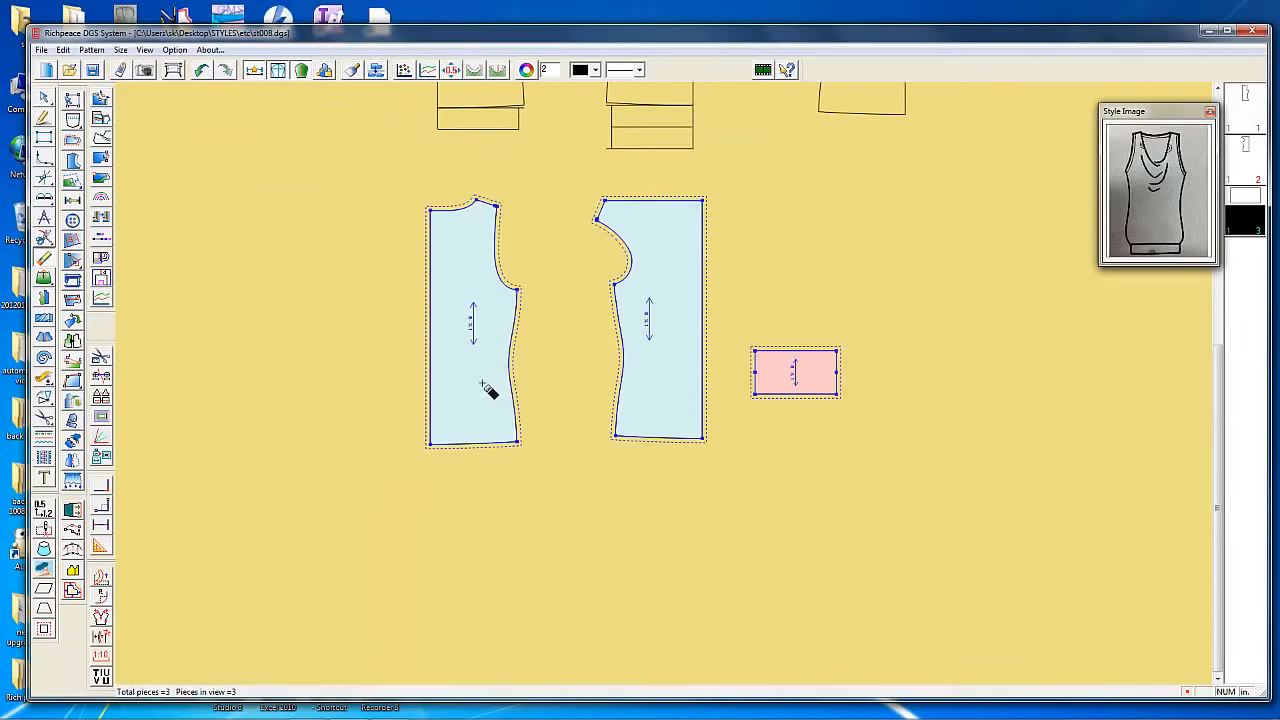
Move the back, front and hem band pieces closer together below the draft
left_click_drag(488, 390, 511, 413)
left_click_drag(656, 384, 622, 430)
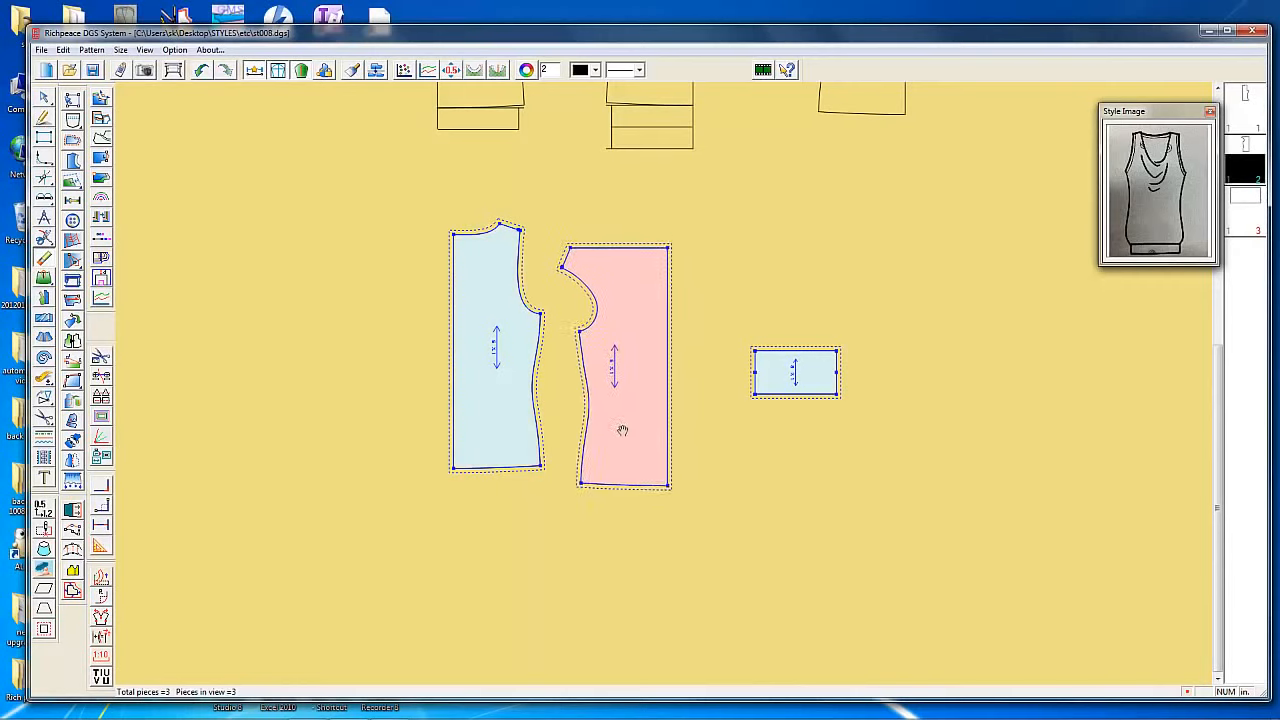
left_click_drag(790, 372, 740, 420)
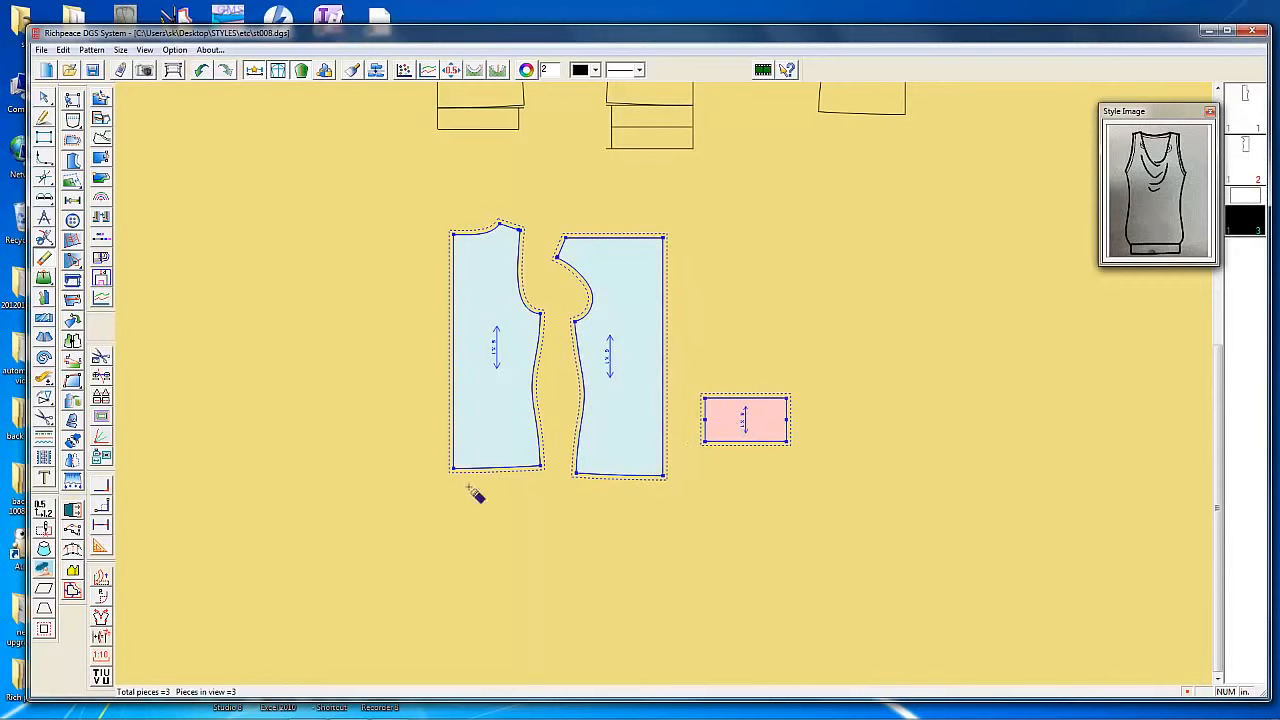
left_click_drag(497, 423, 492, 426)
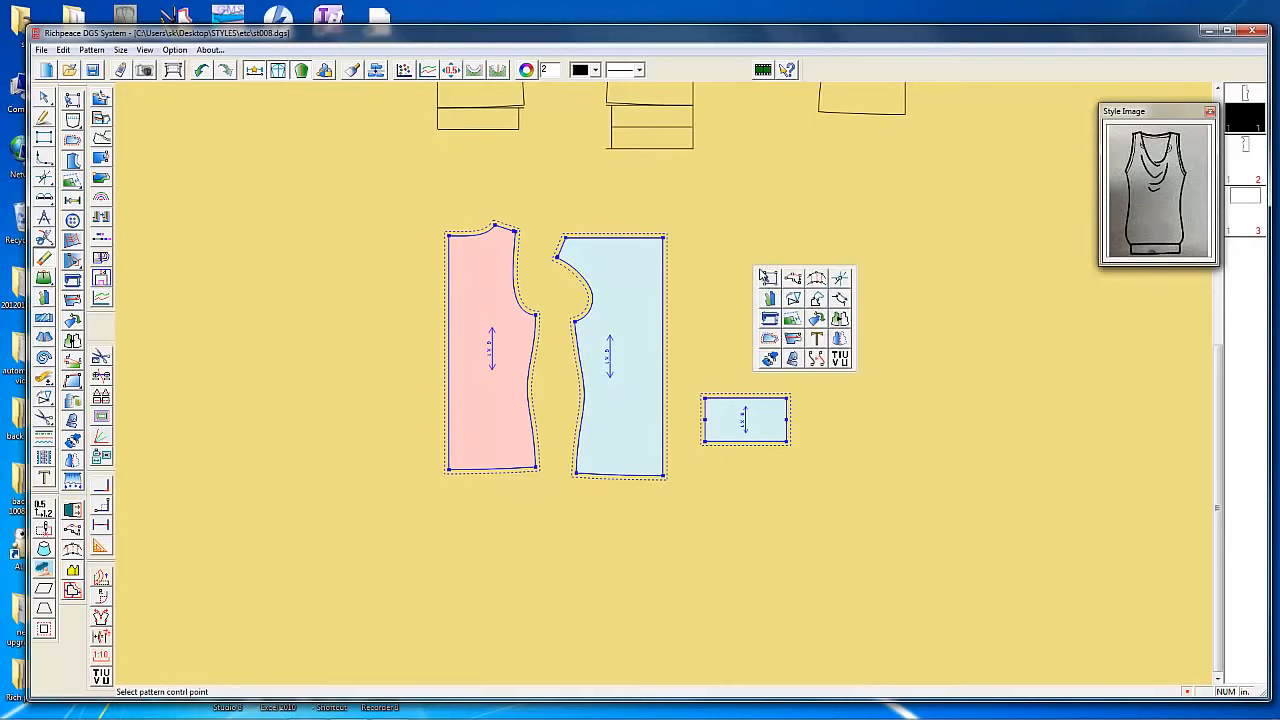
Look at the control point attributes of the front piece's upper centre front corner
right_click(759, 271)
left_click_drag(773, 283, 773, 213)
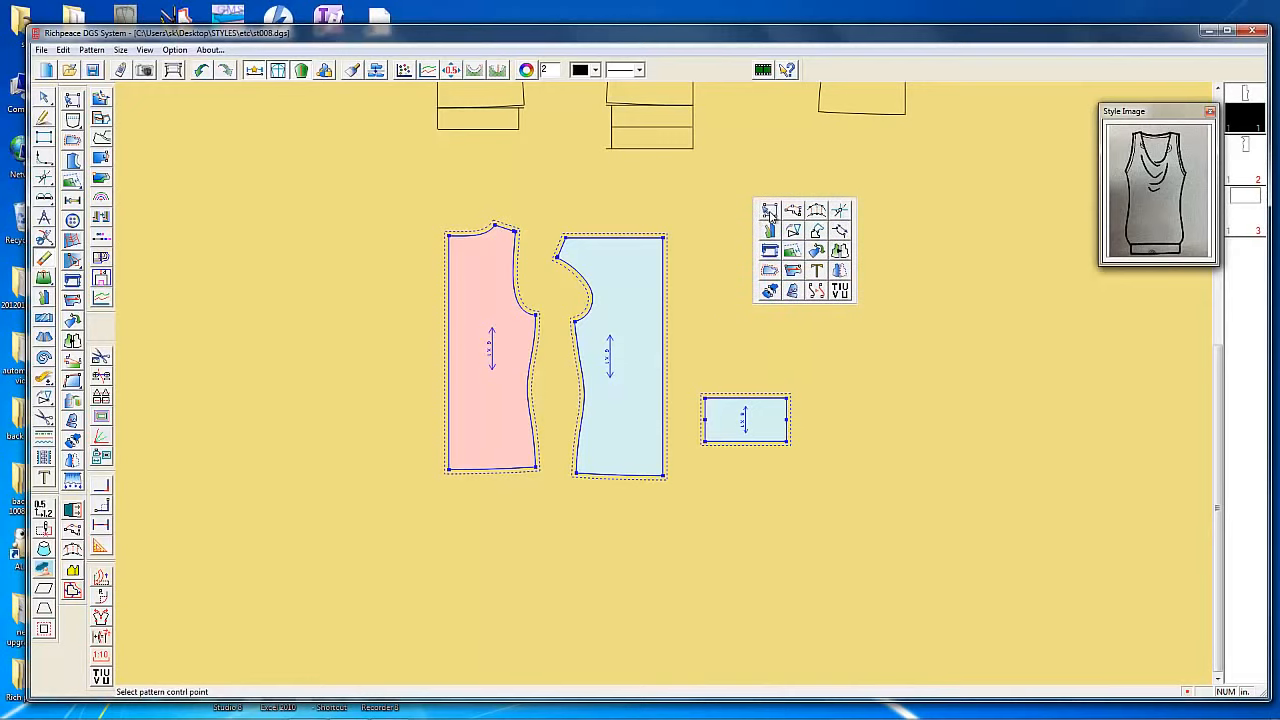
left_click(771, 215)
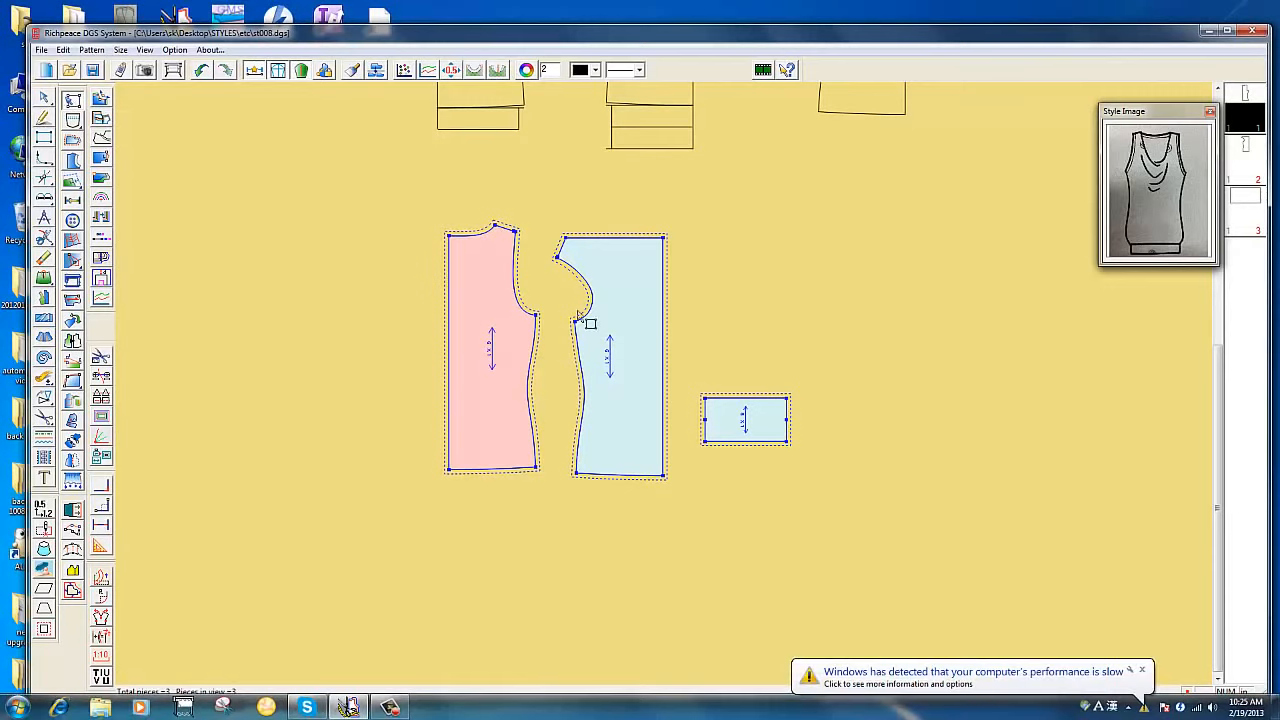
left_click(665, 243)
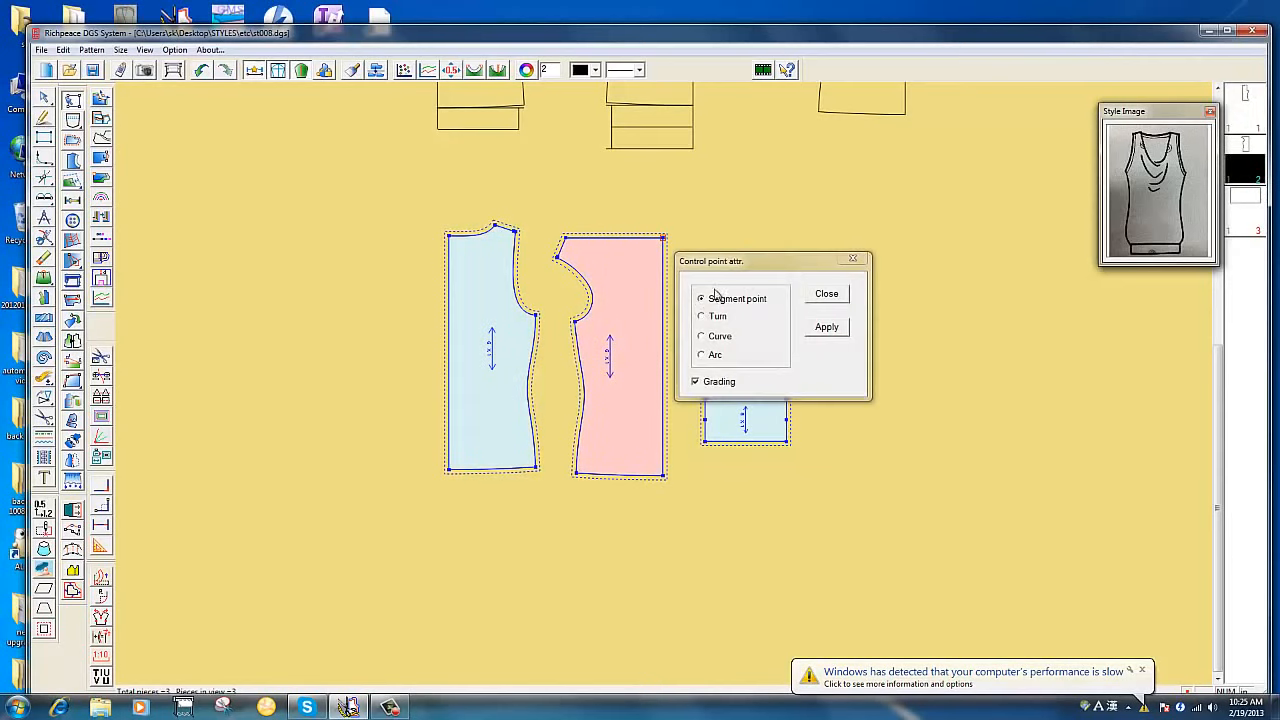
left_click(851, 260)
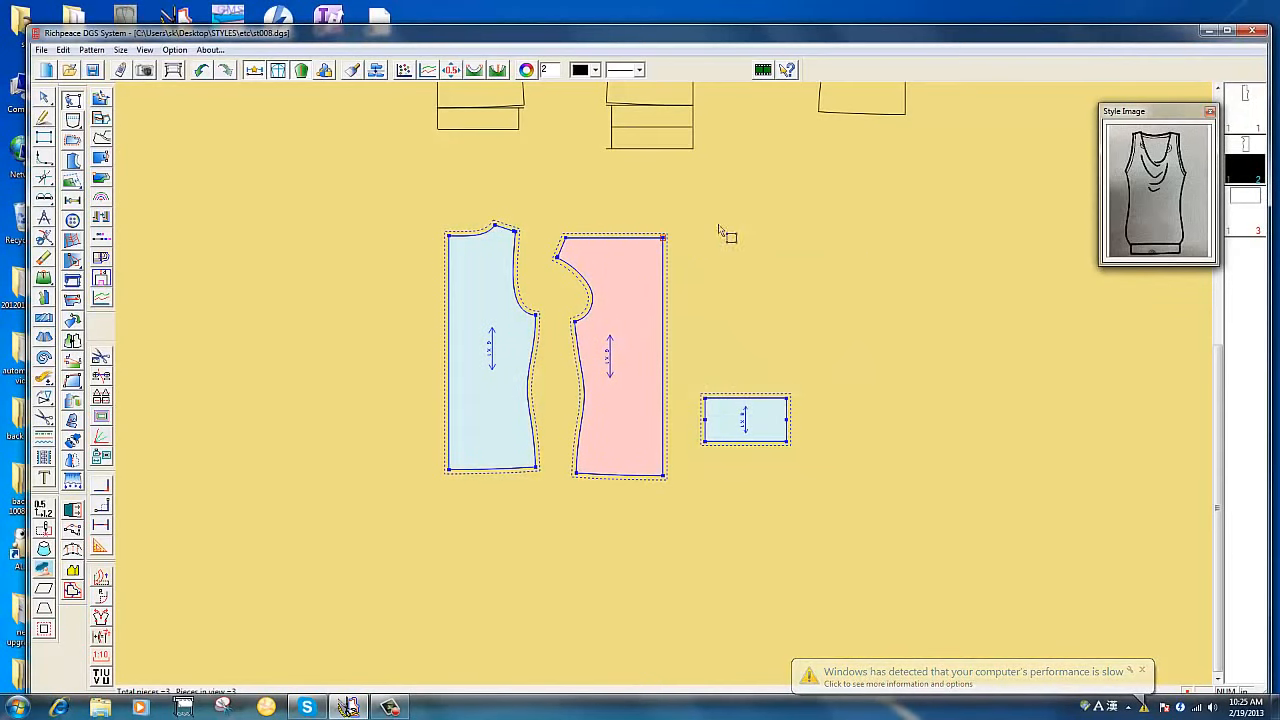
Apply a 0.25 in seam allowance to all patterns at work area, then remove it from the centre and neckline edges
right_click(722, 220)
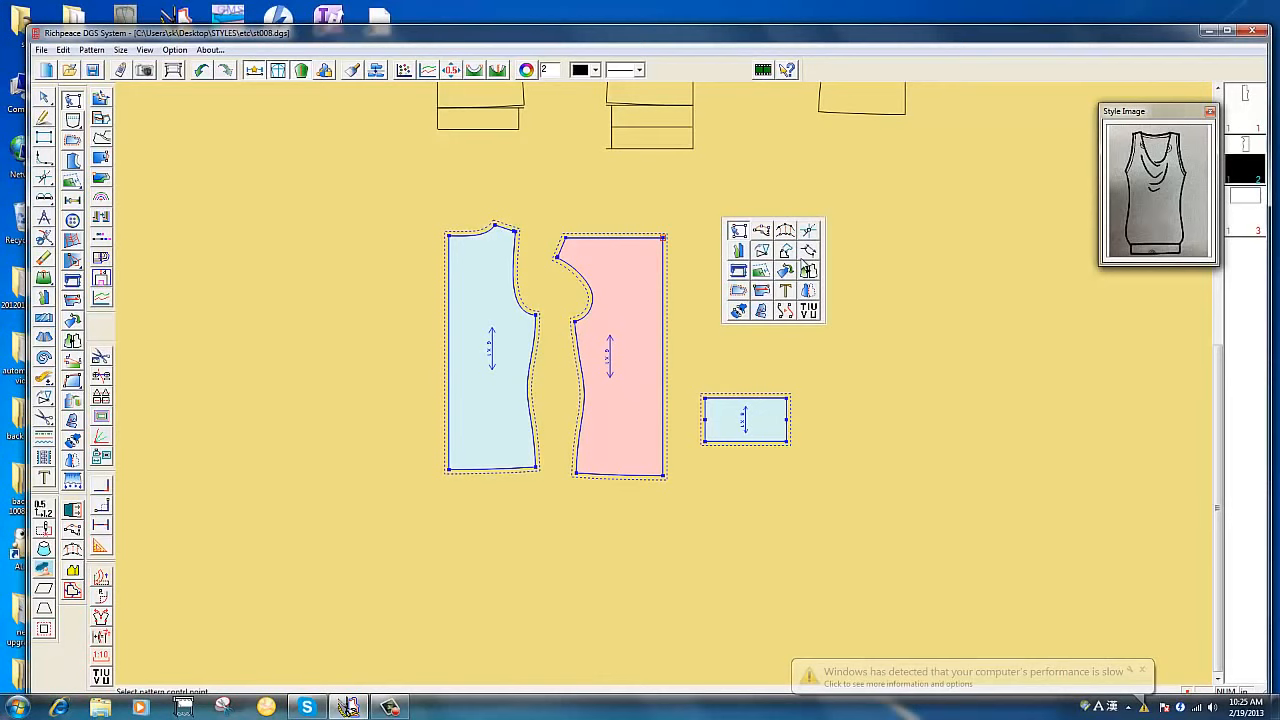
left_click(737, 296)
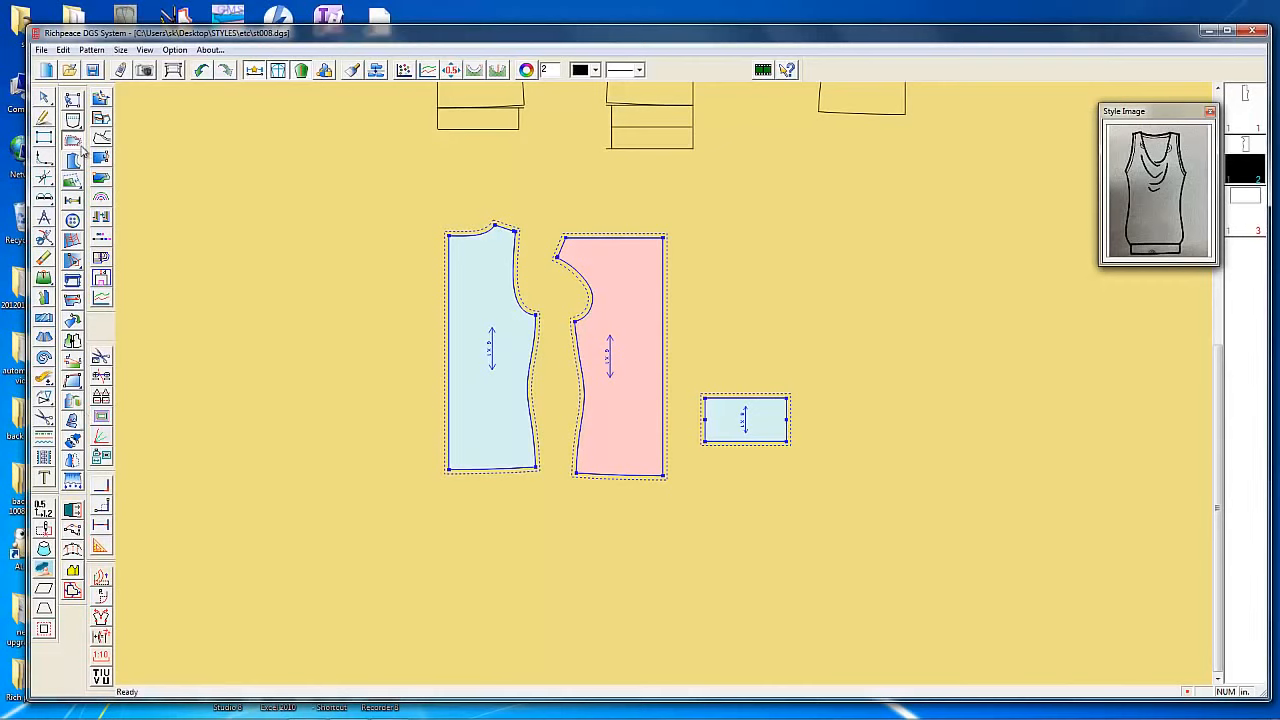
left_click(80, 146)
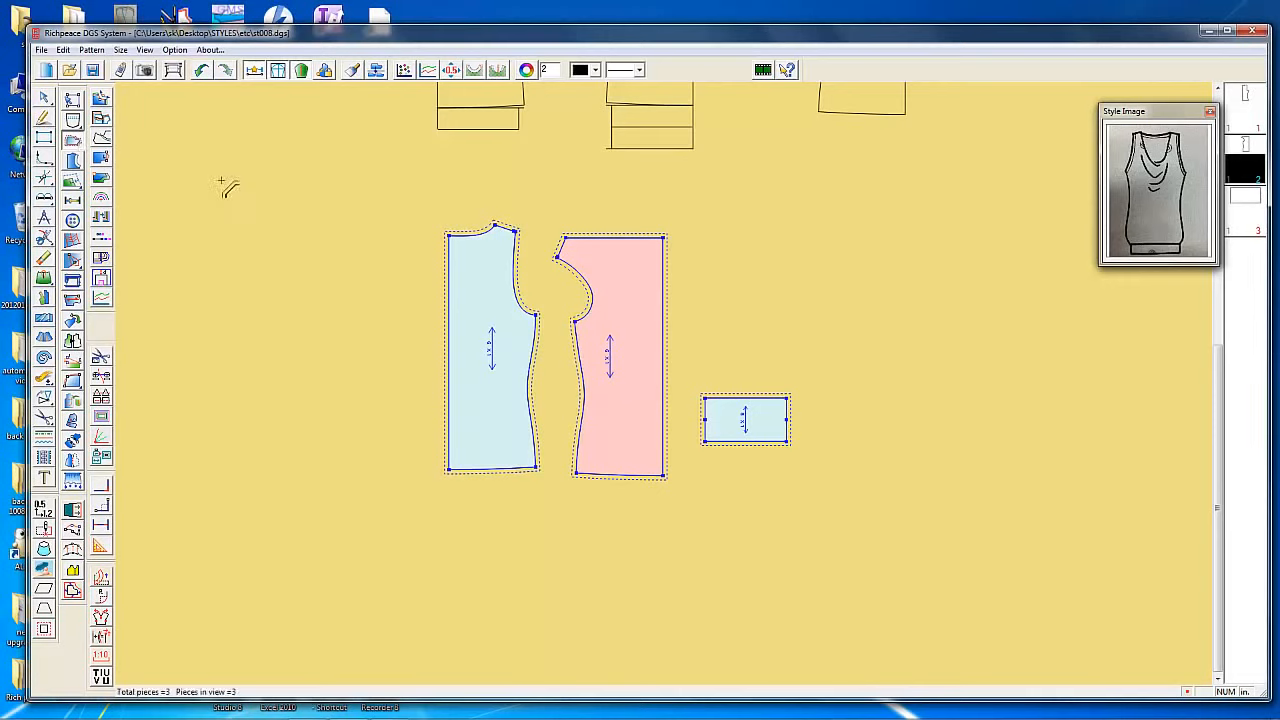
right_click(889, 195)
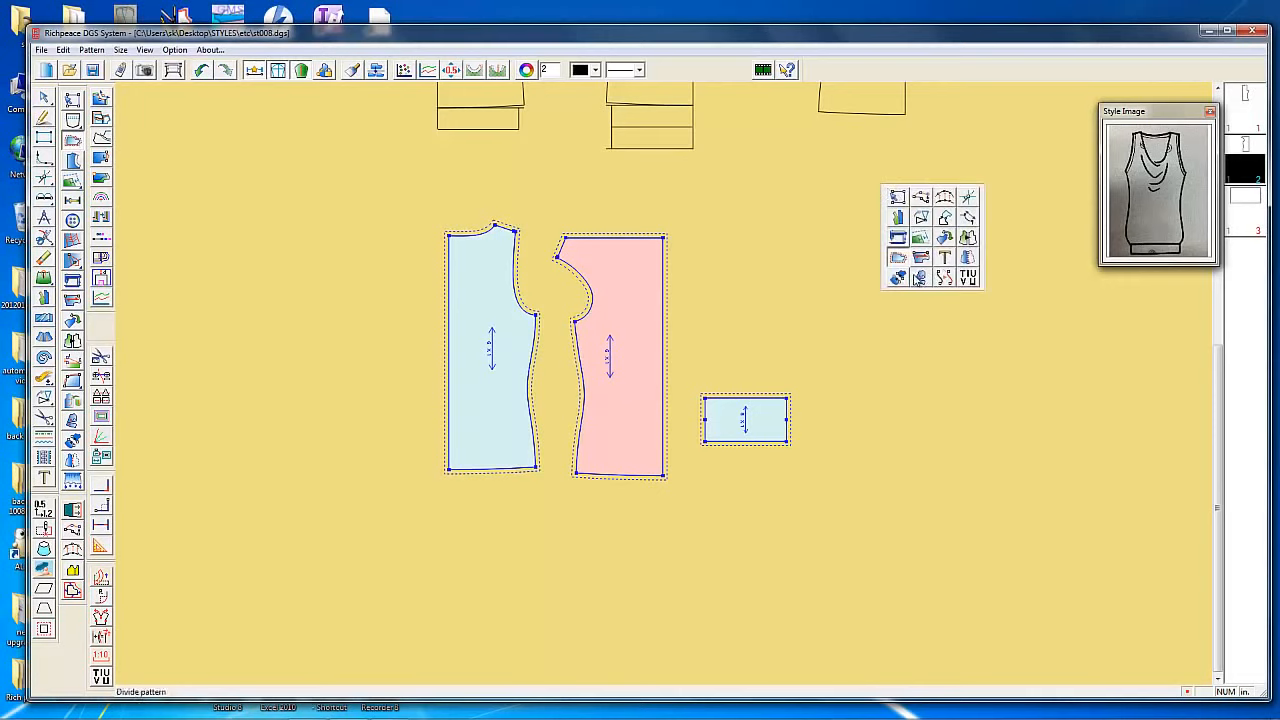
left_click(897, 258)
left_click(787, 299)
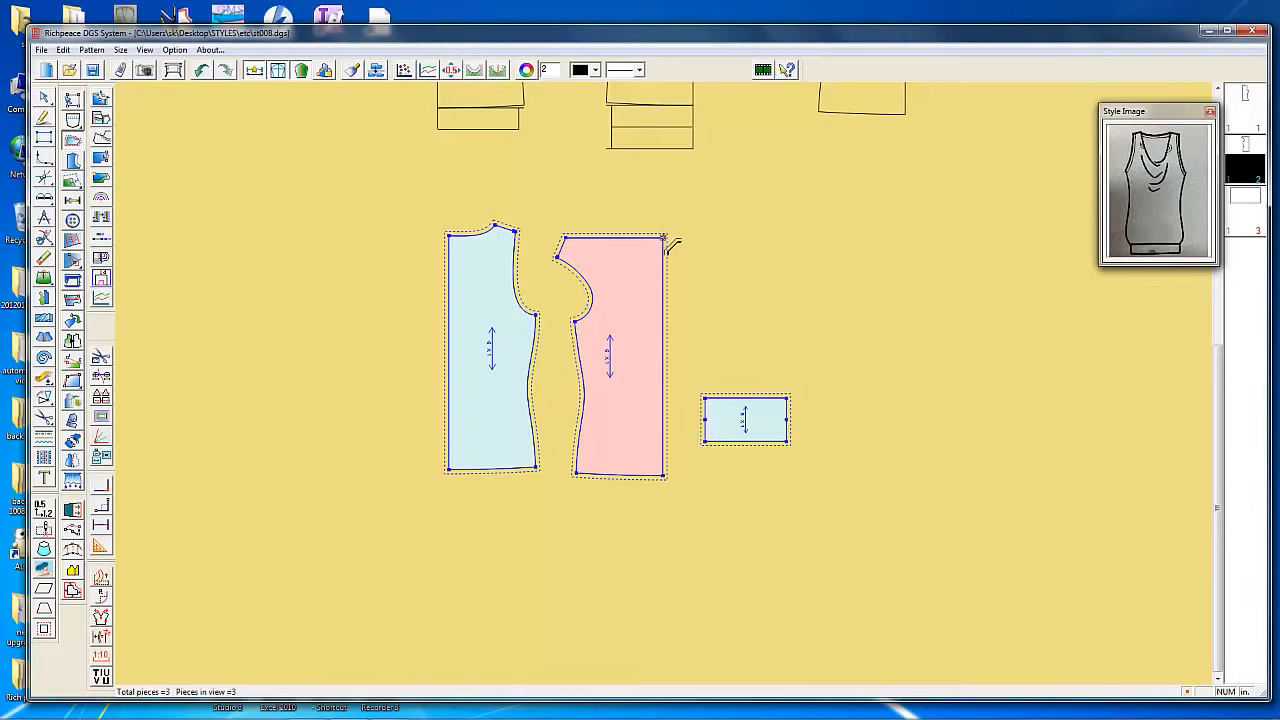
left_click(666, 240)
left_click_drag(768, 270, 929, 184)
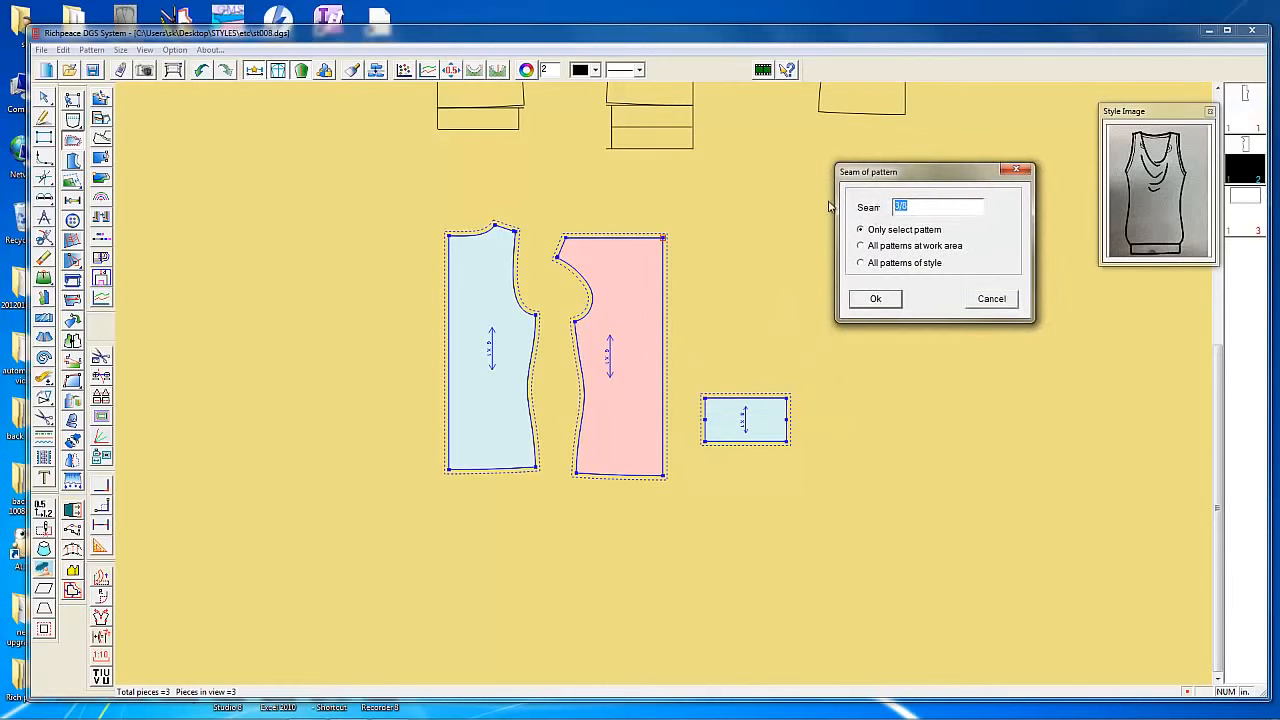
type("0.25")
left_click(861, 247)
left_click(877, 299)
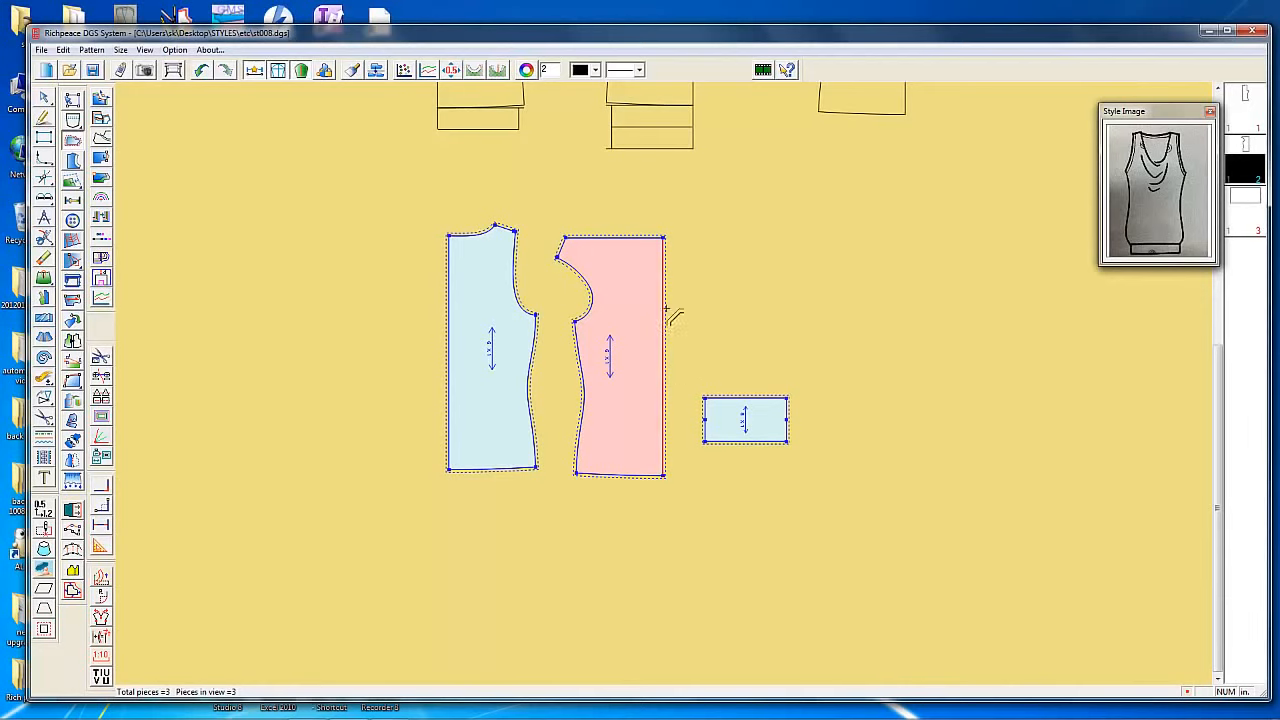
left_click(448, 300)
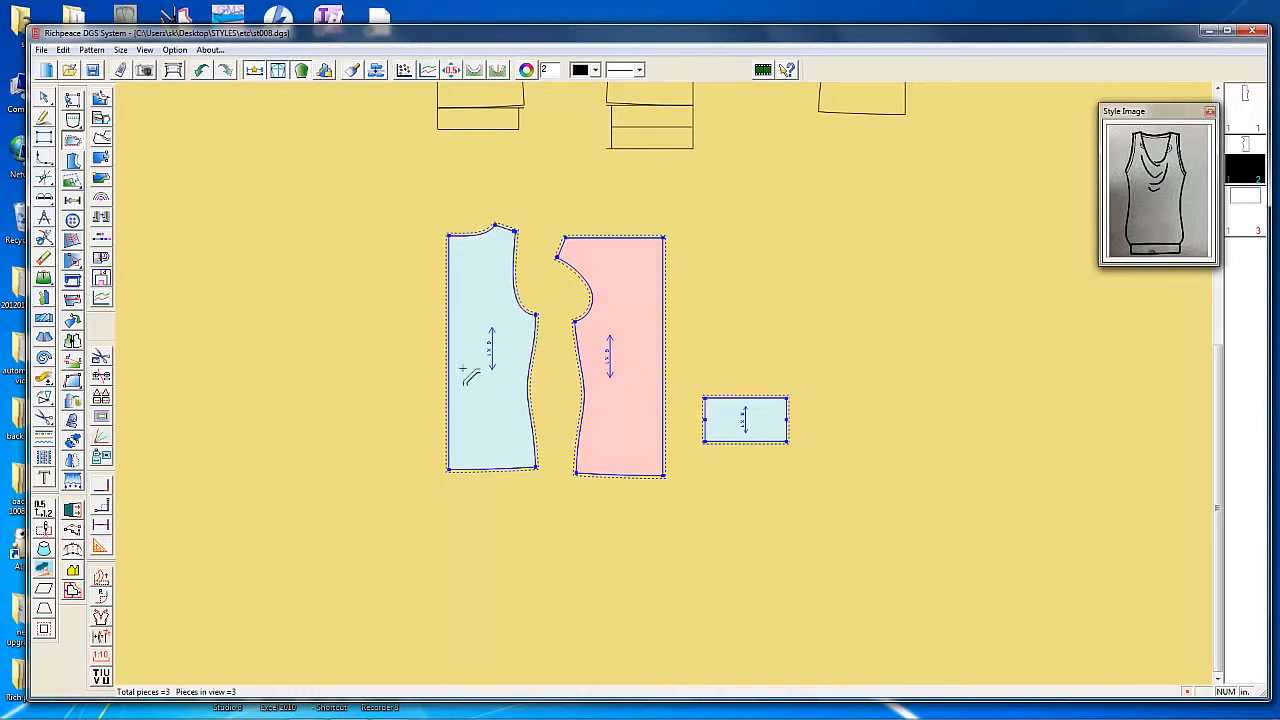
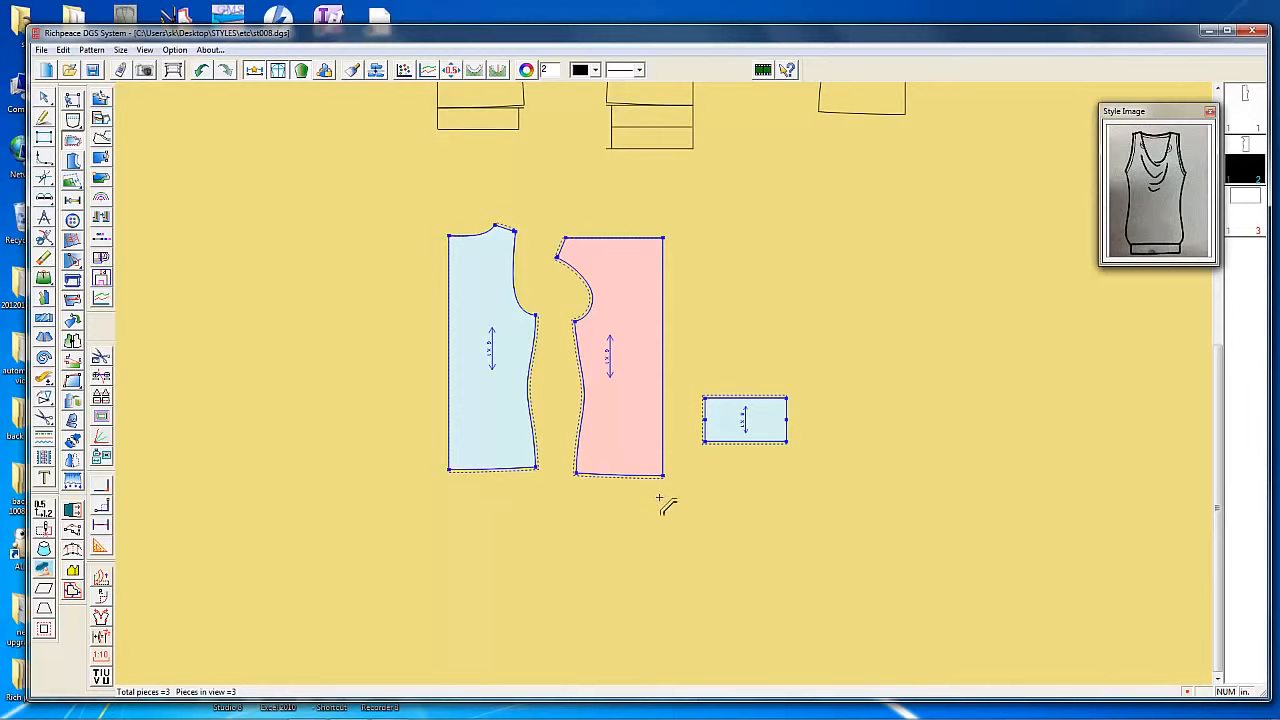
Remove the intermediate point from the centre front edge of the hem band piece
scroll(750, 425, "up", 1)
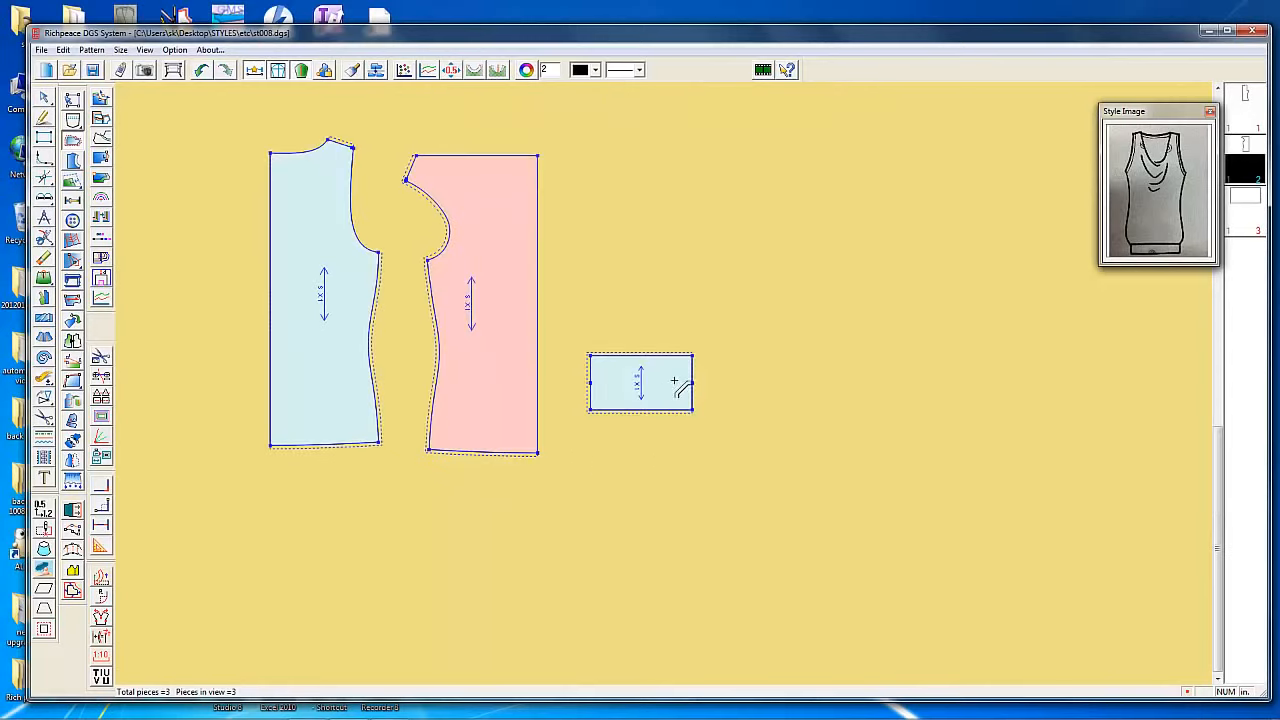
key("f")
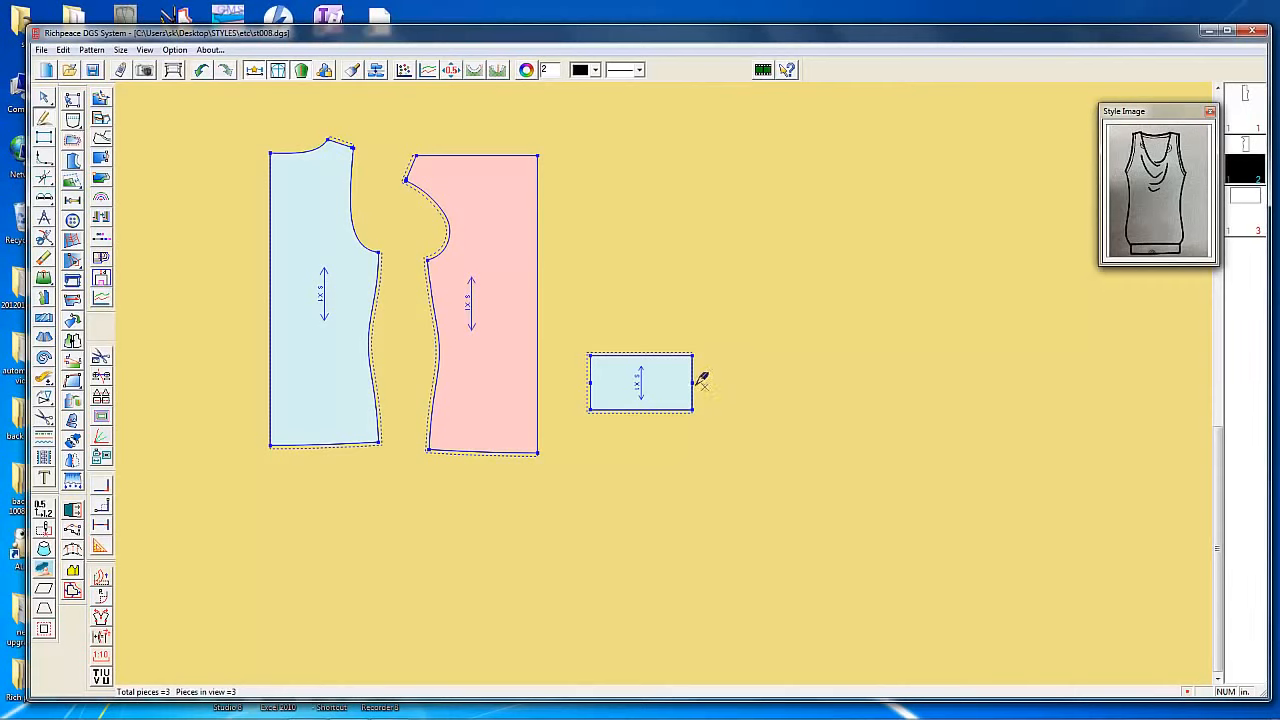
scroll(695, 370, "up", 2)
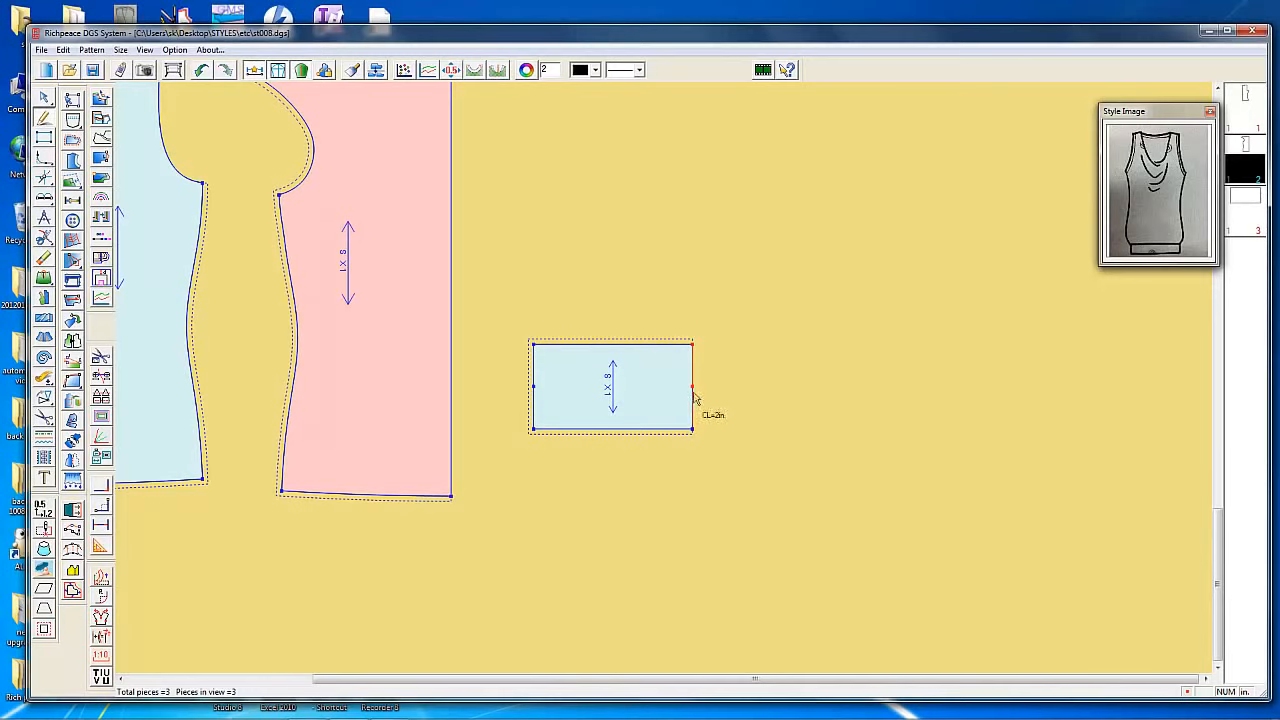
left_click(694, 388)
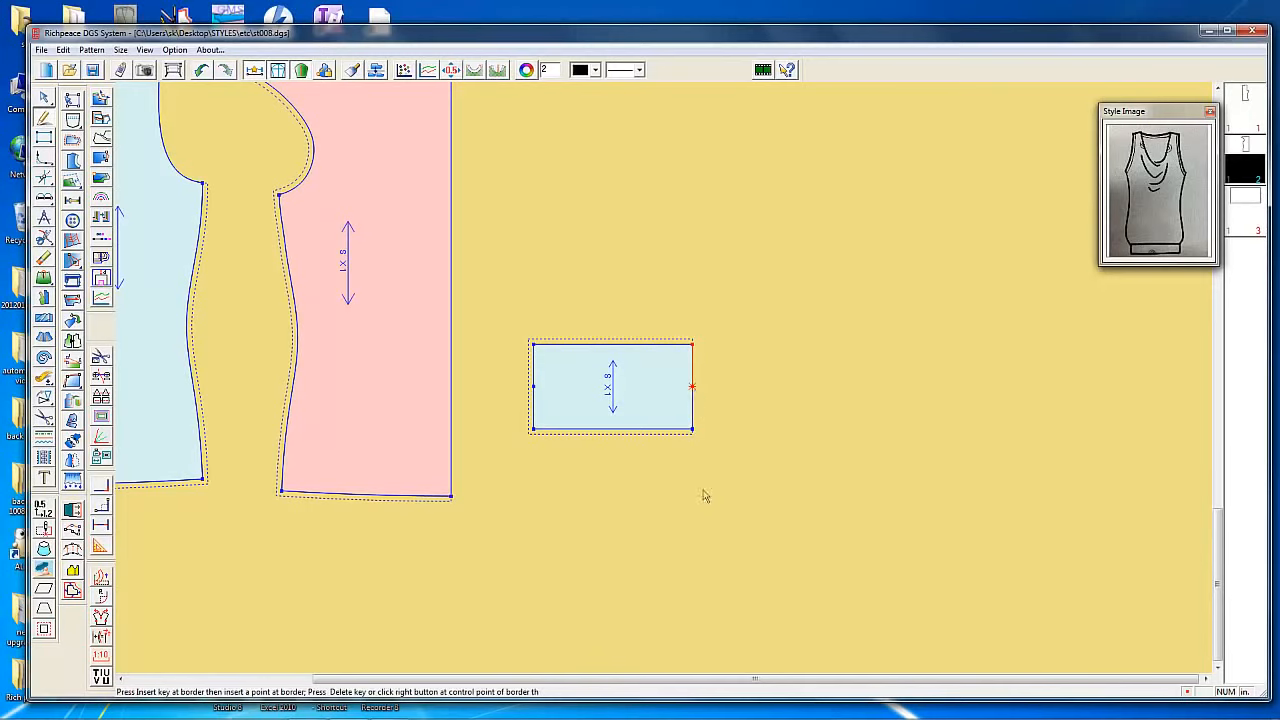
scroll(698, 450, "down", 3)
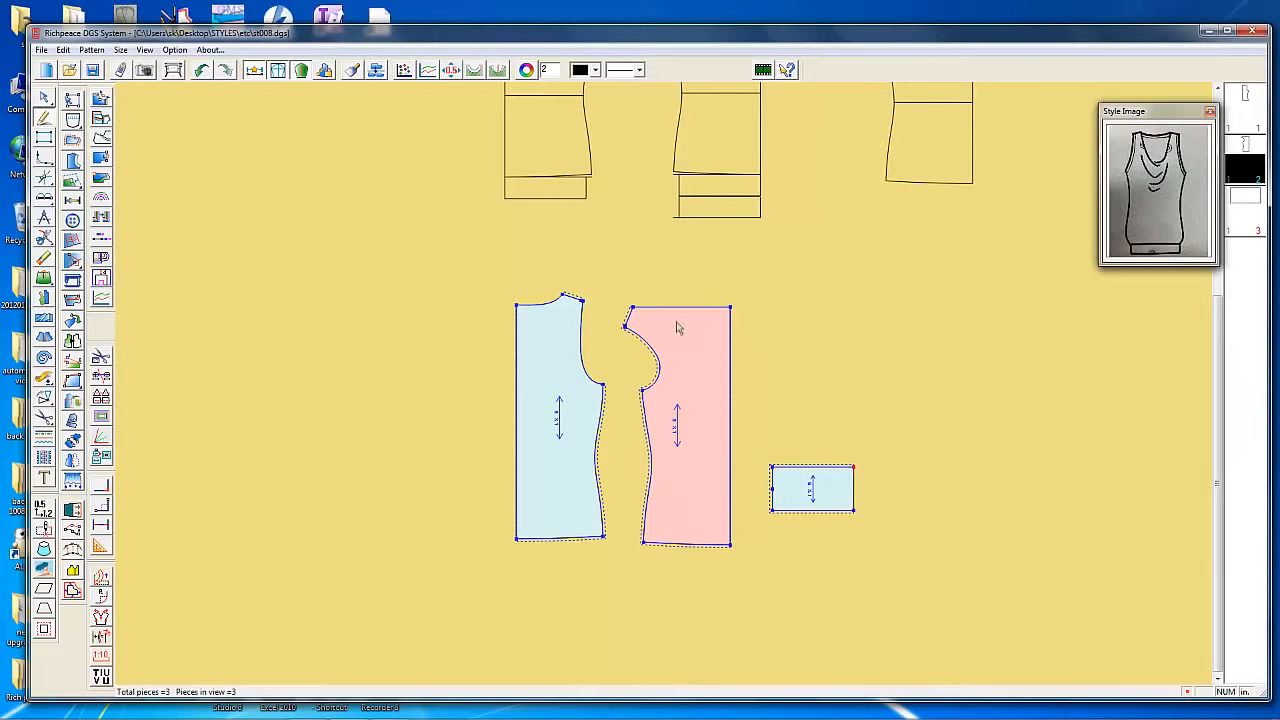
Remove the extra point near the armhole end of the front piece's shoulder line
scroll(677, 328, "up", 1)
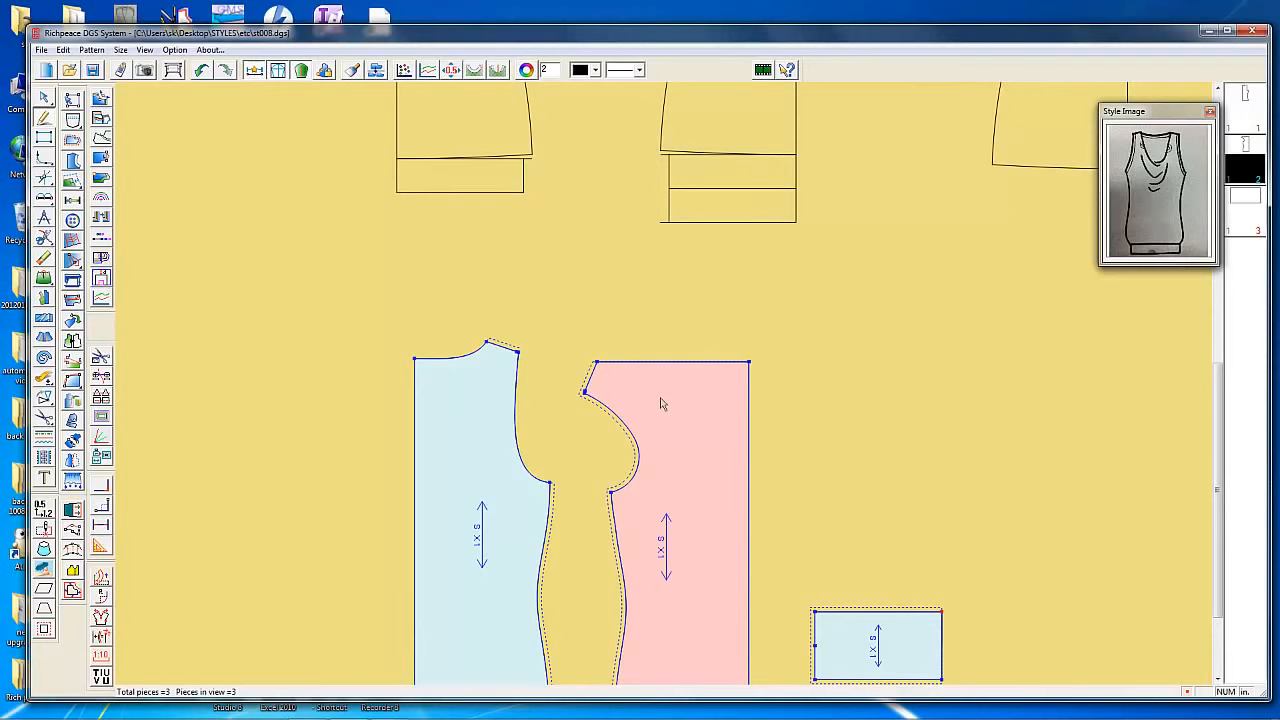
left_click(589, 380)
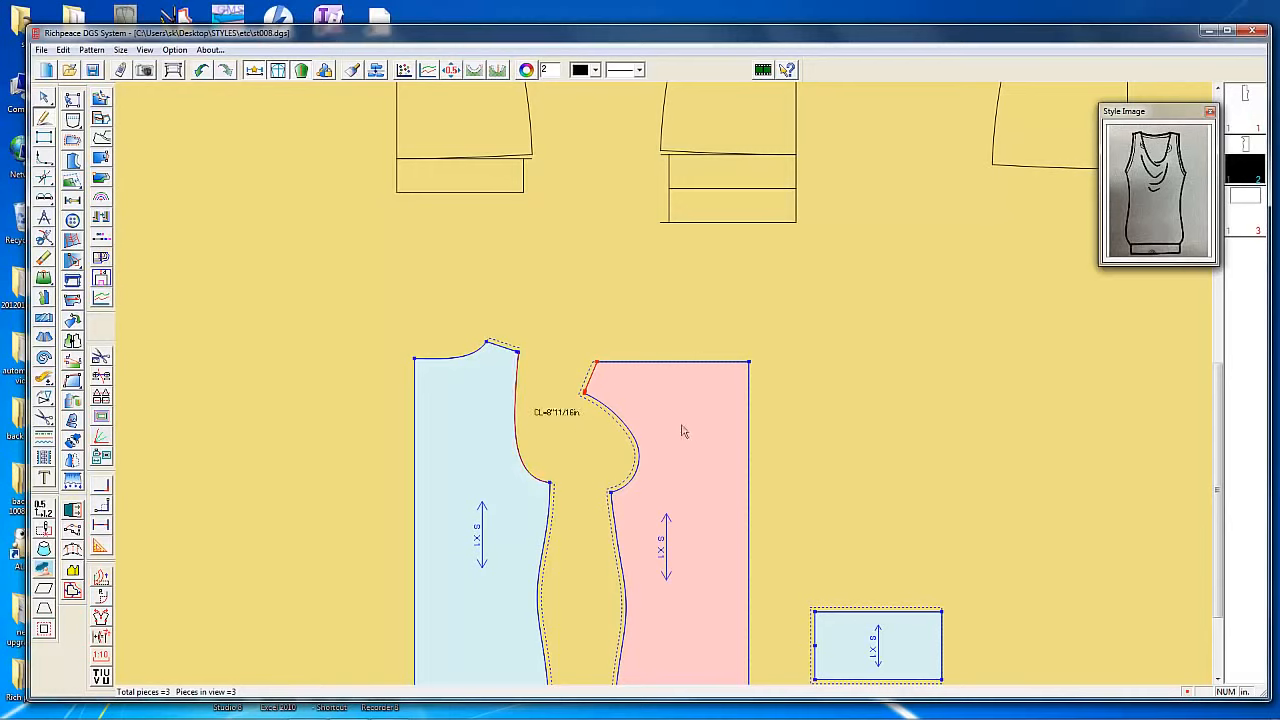
right_click(627, 286)
left_click(629, 287)
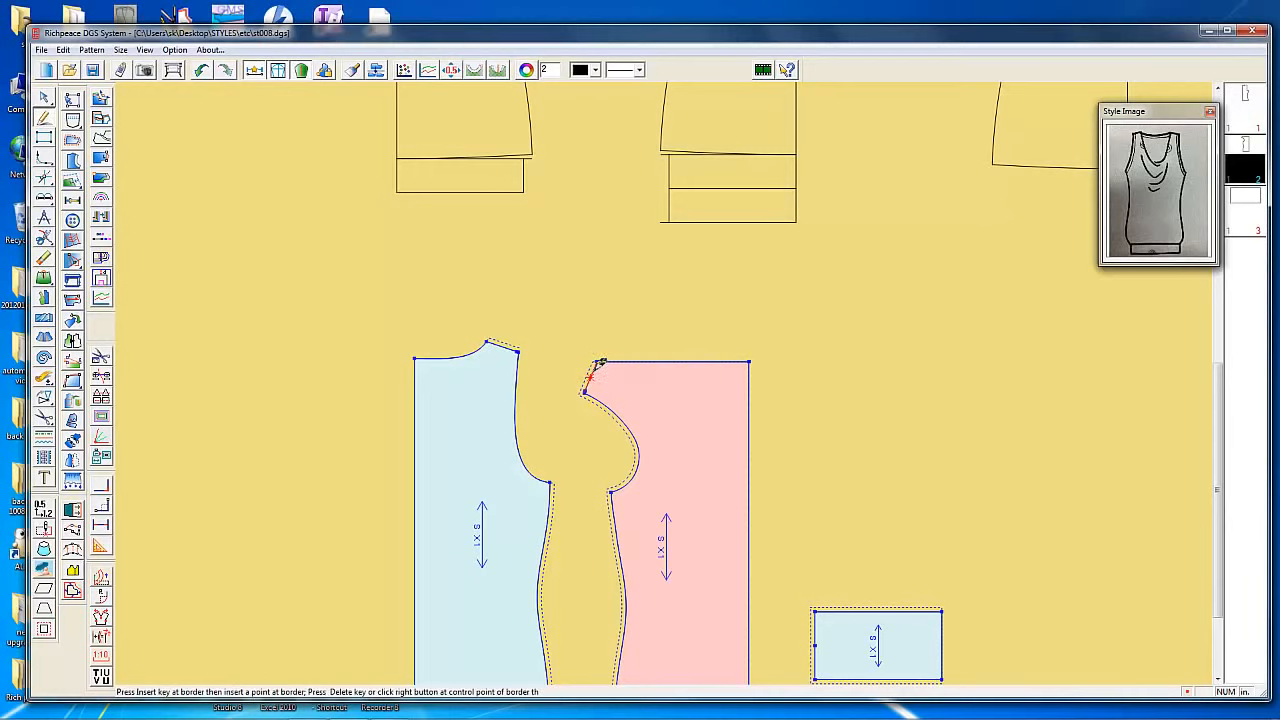
scroll(598, 364, "up", 1)
scroll(685, 410, "up", 1)
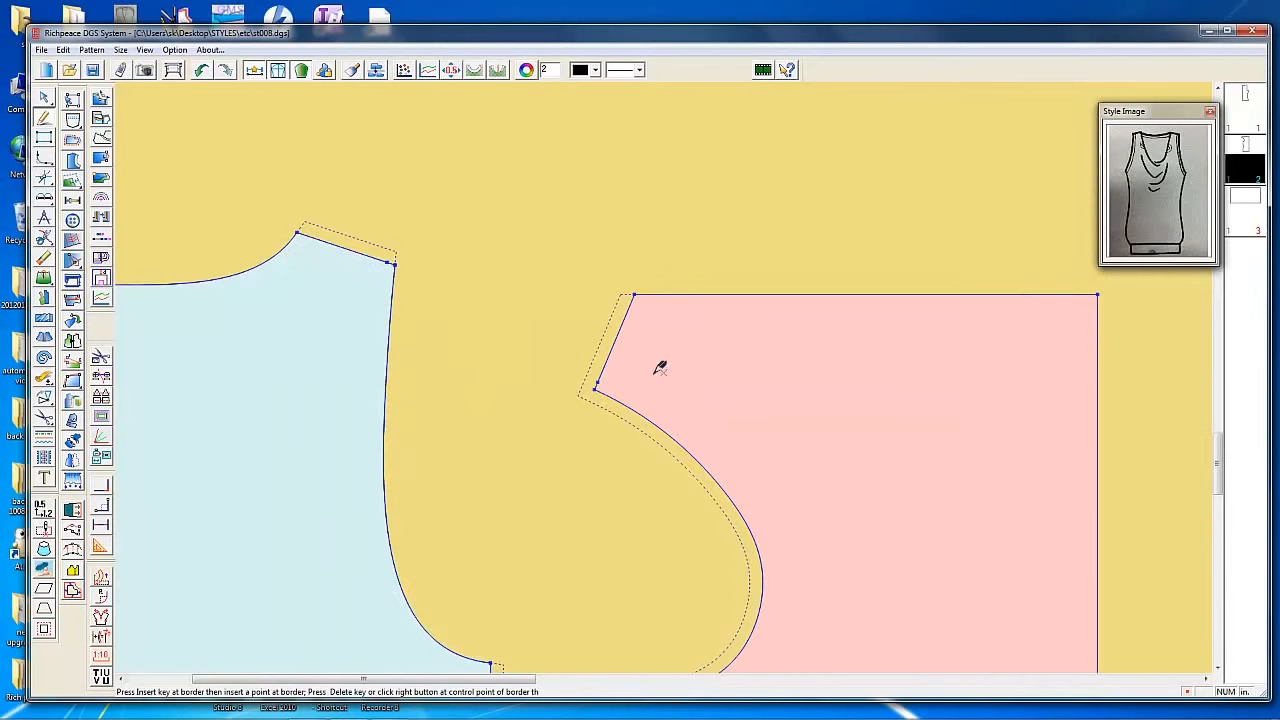
scroll(660, 368, "up", 1)
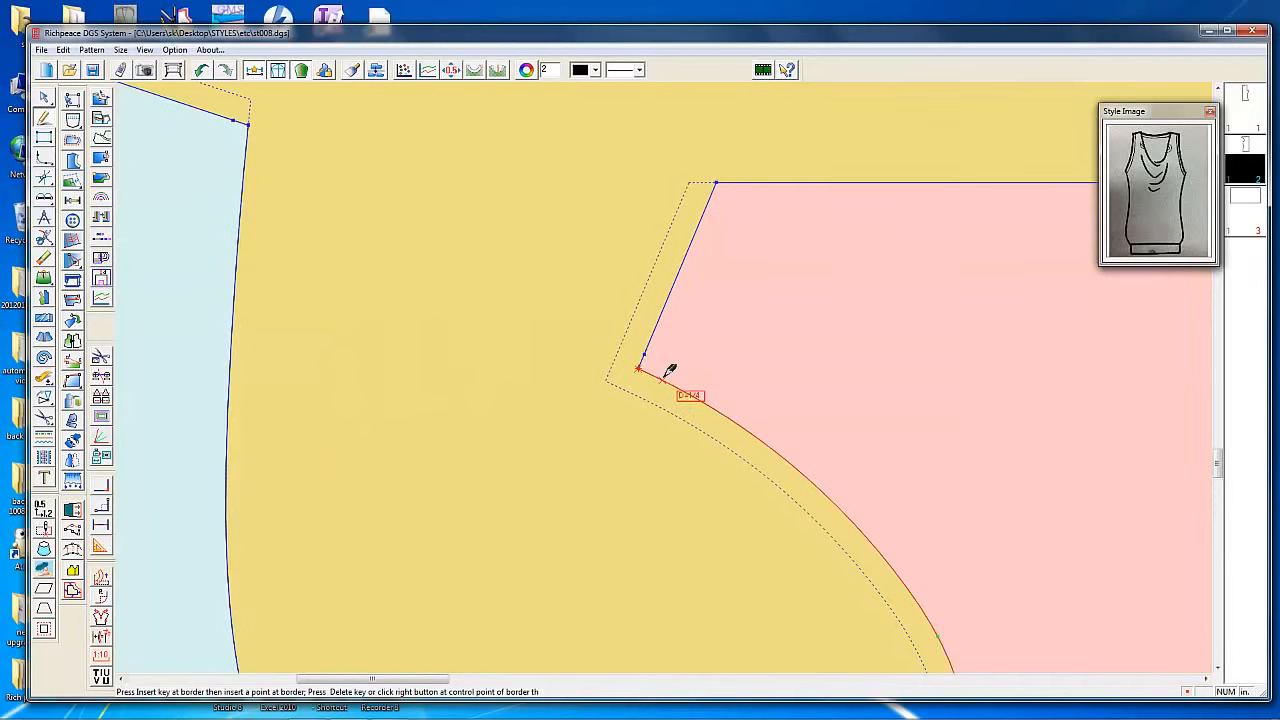
right_click(668, 298)
scroll(921, 393, "down", 3)
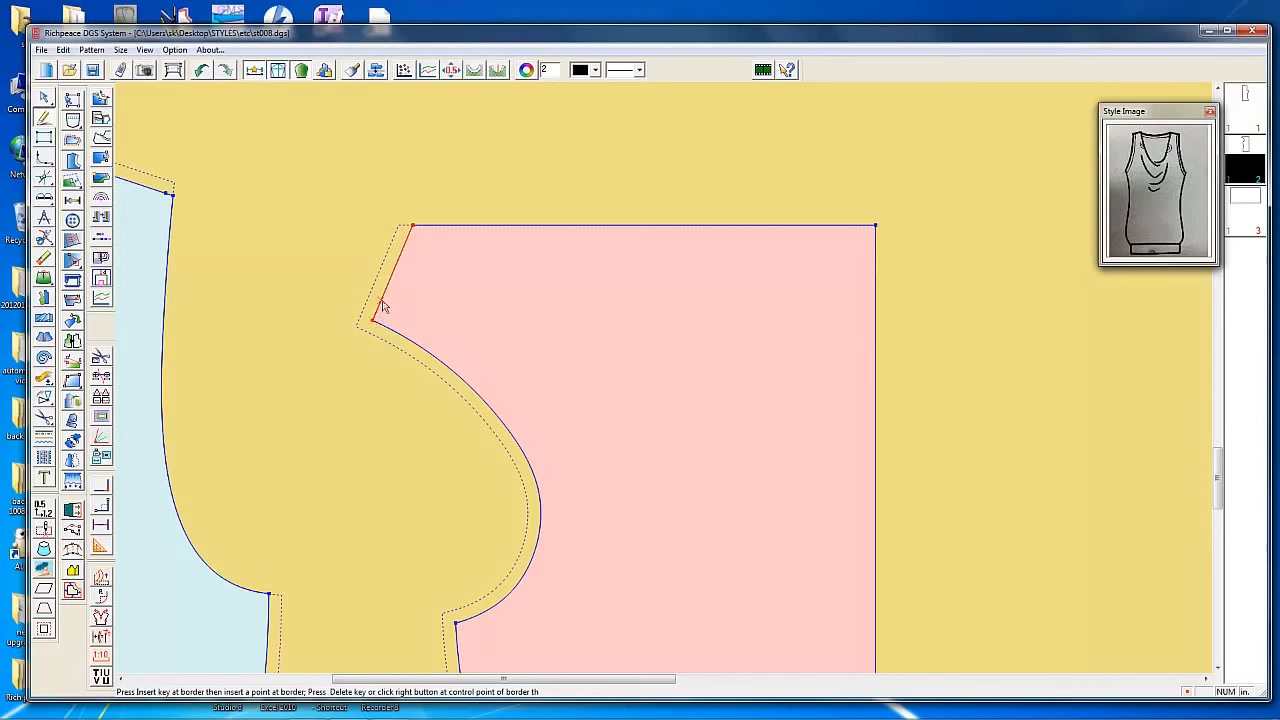
left_click_drag(380, 306, 440, 325)
key("ctrl+z")
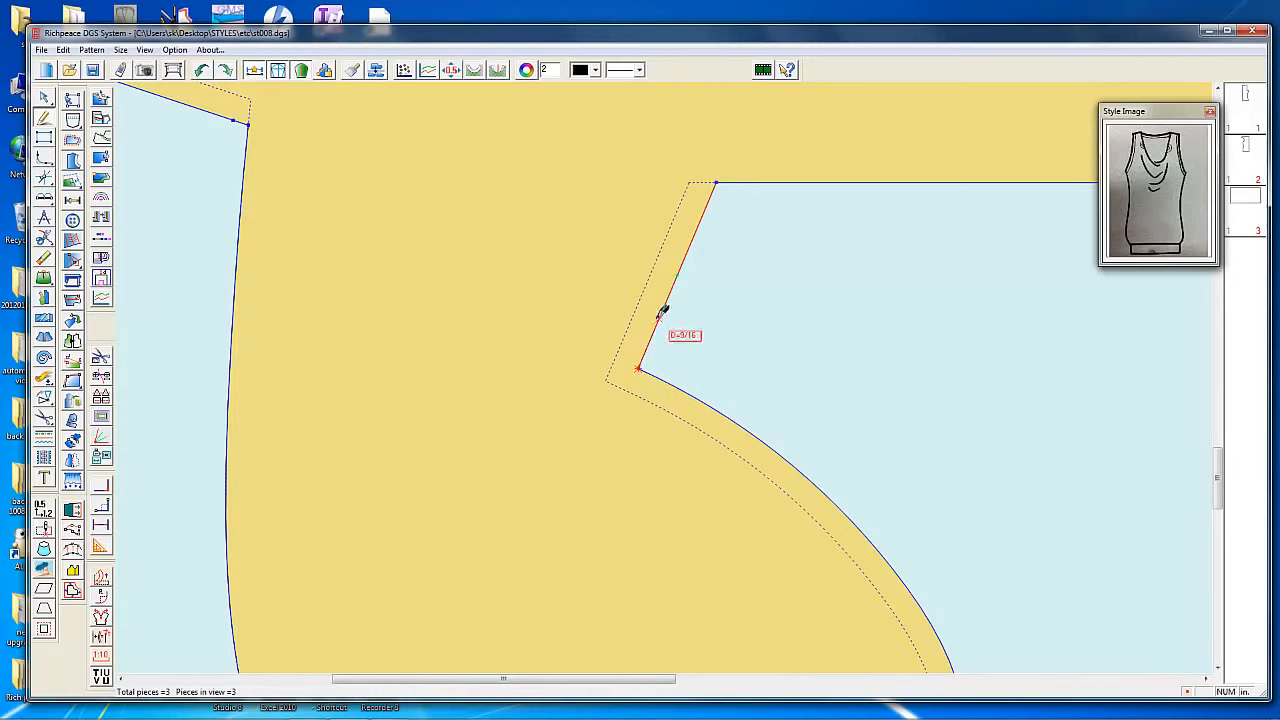
Draw a line across the front piece from 1.5 in along the shoulder from the neck end to 4 in down the centre front
left_click(658, 327)
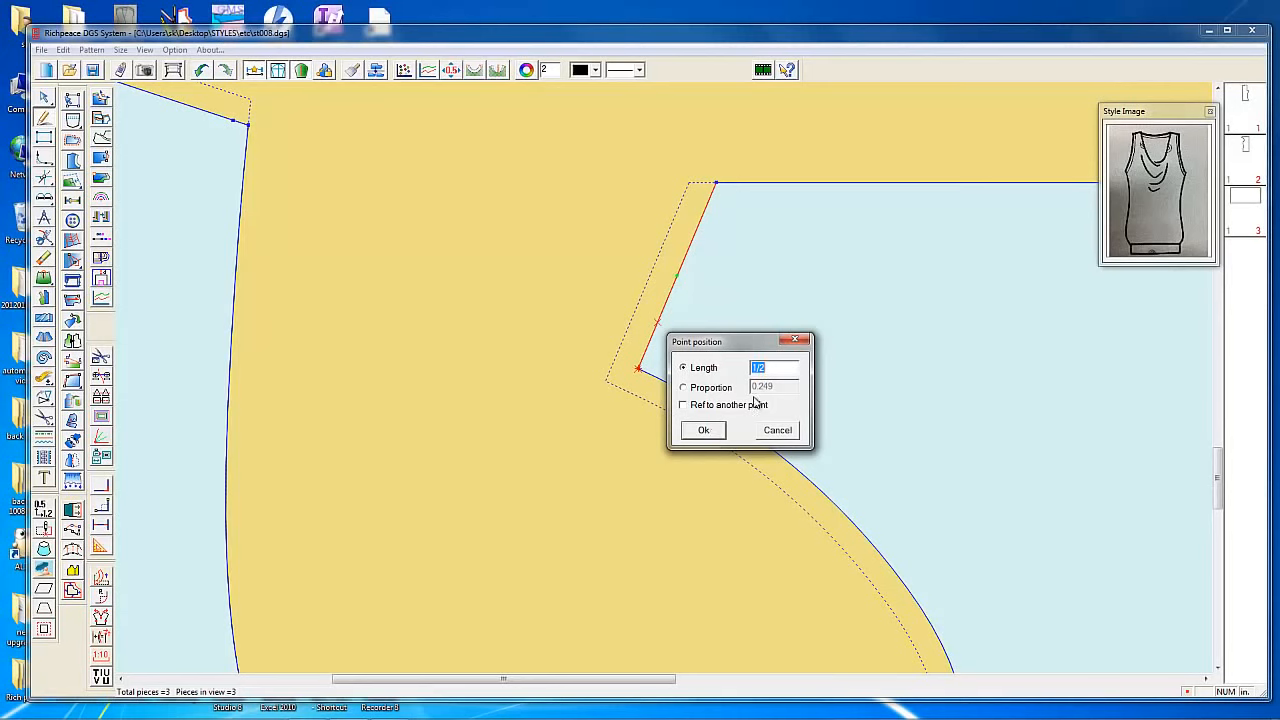
left_click(790, 440)
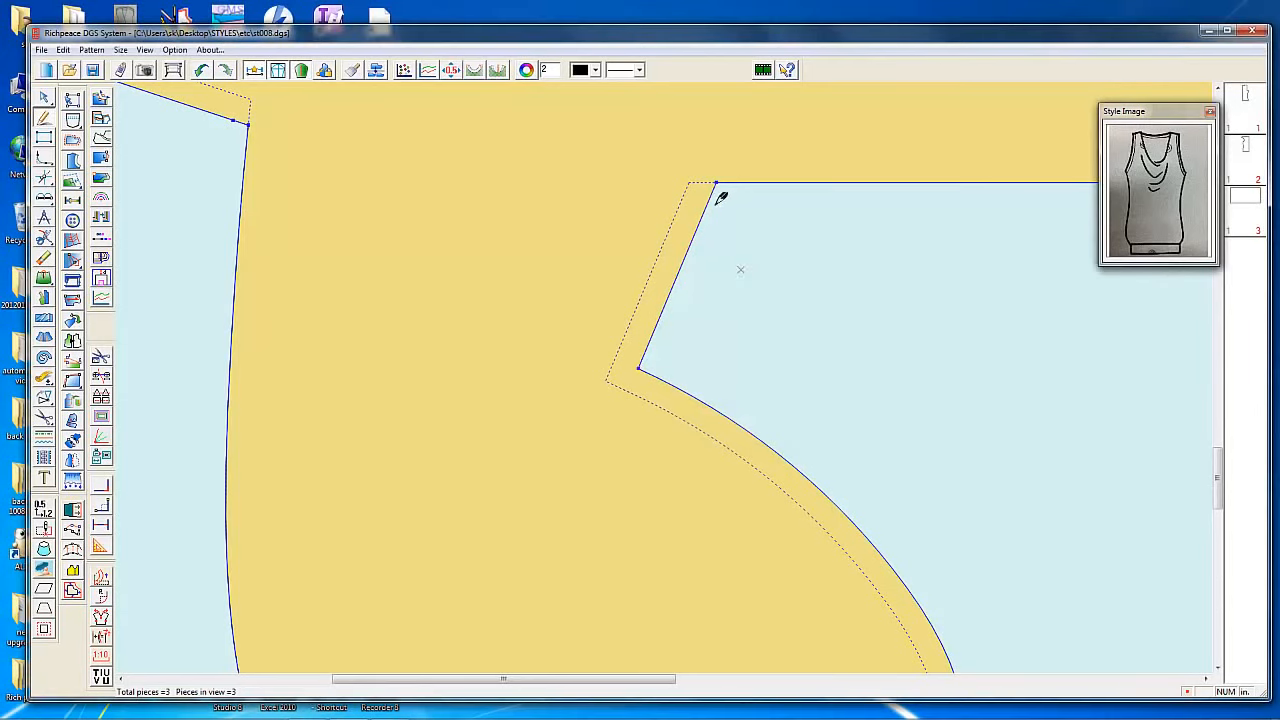
left_click(706, 206)
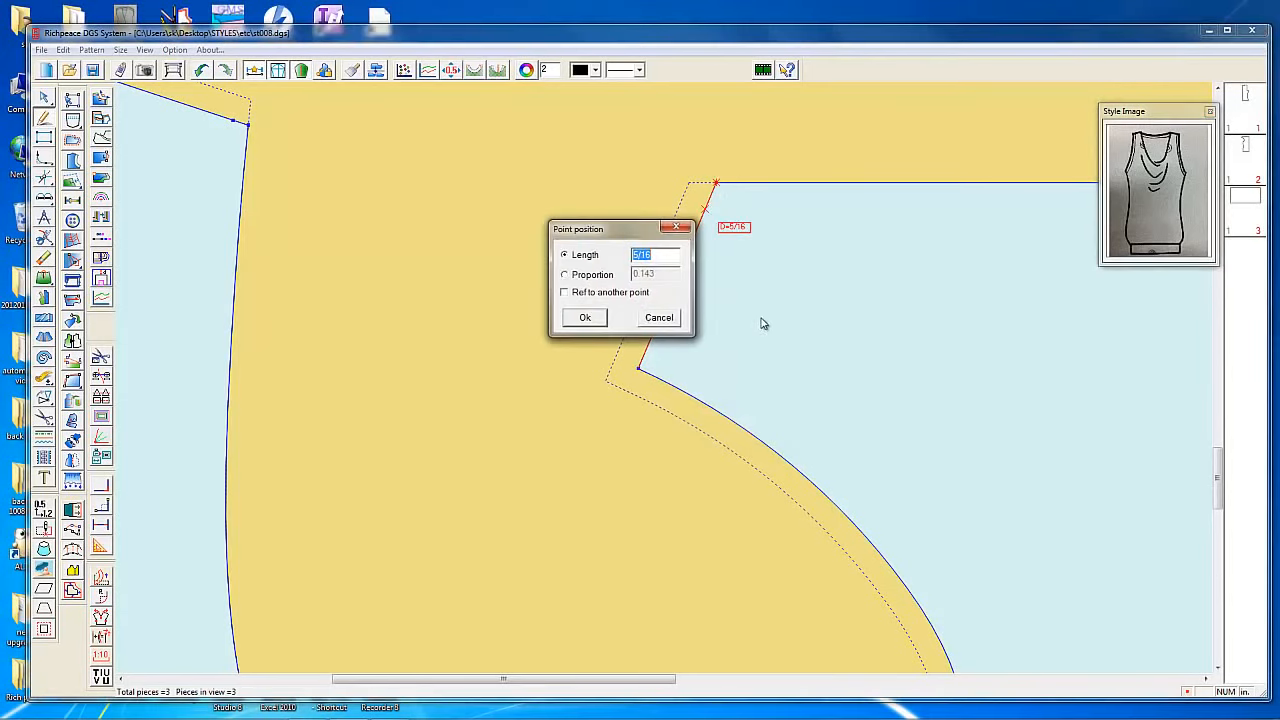
type("1.5")
left_click(592, 318)
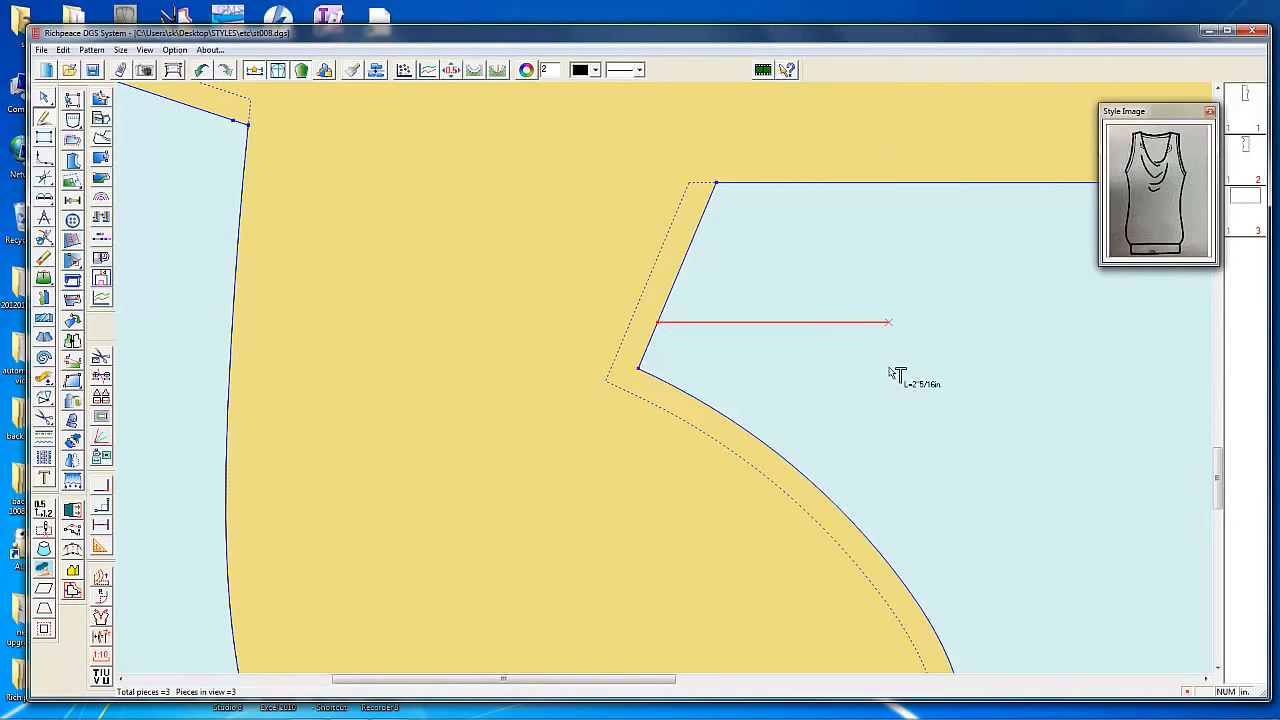
scroll(663, 360, "down", 2)
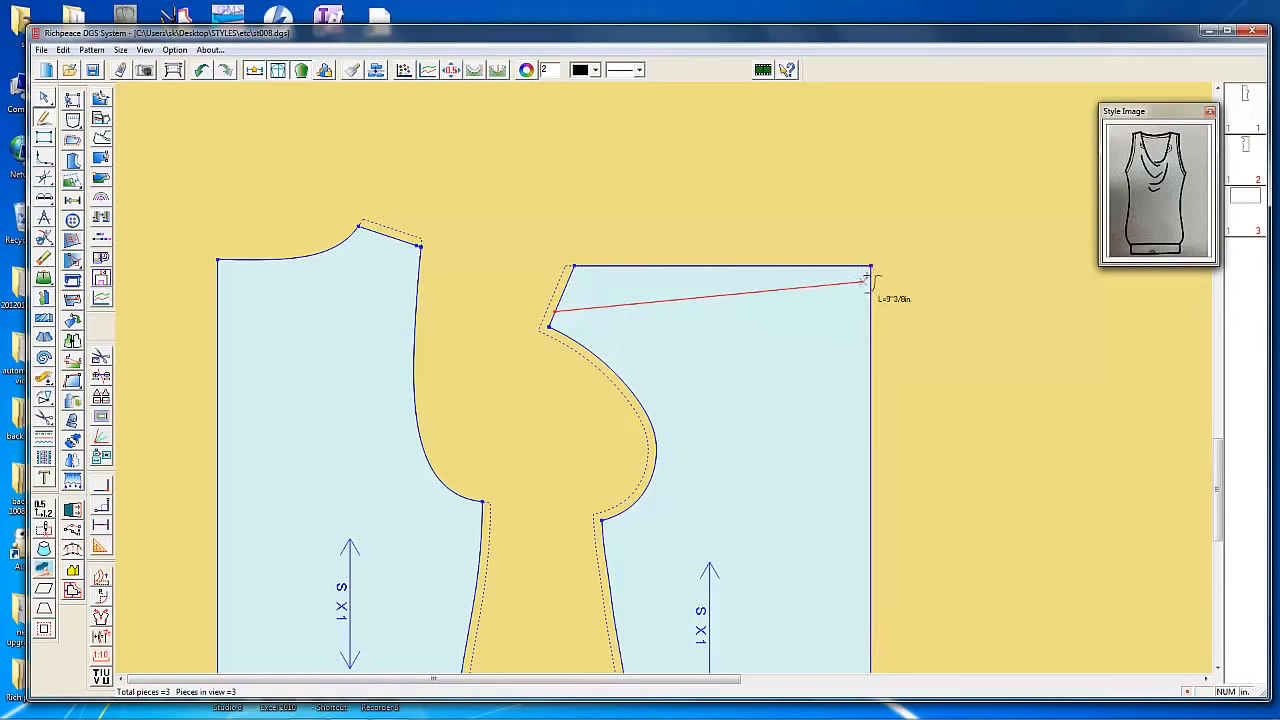
left_click(872, 405)
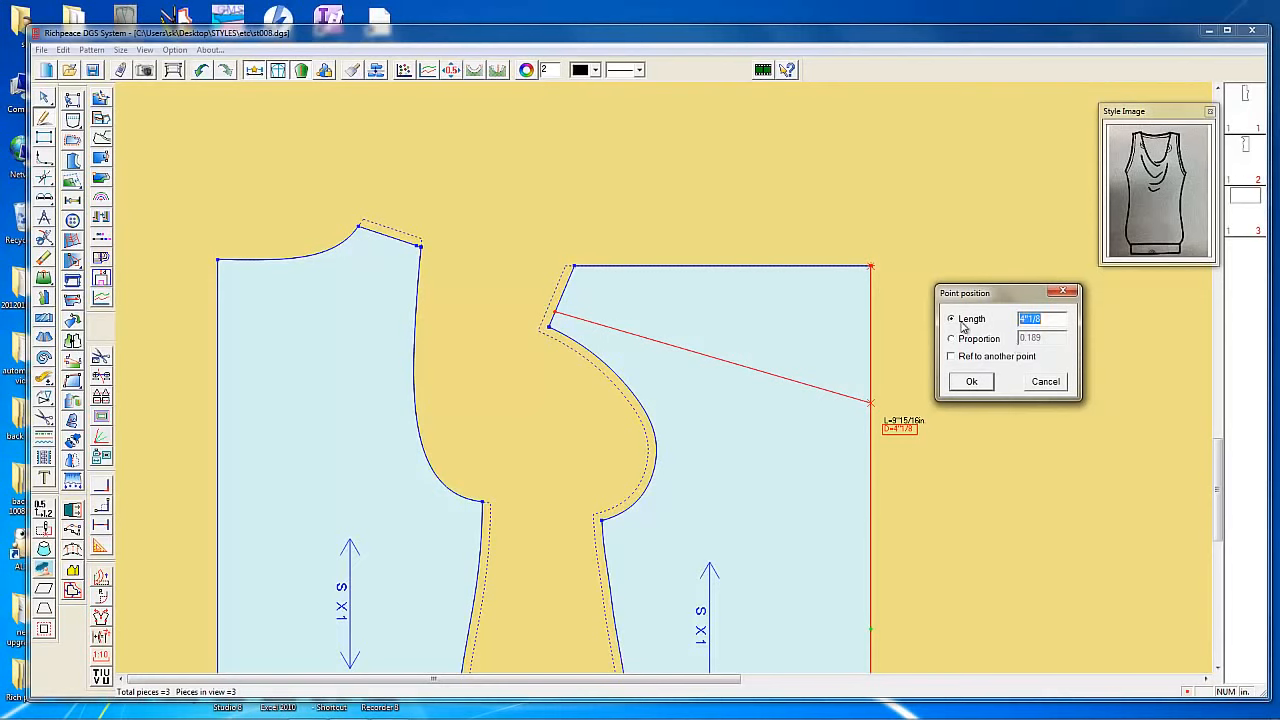
type("4")
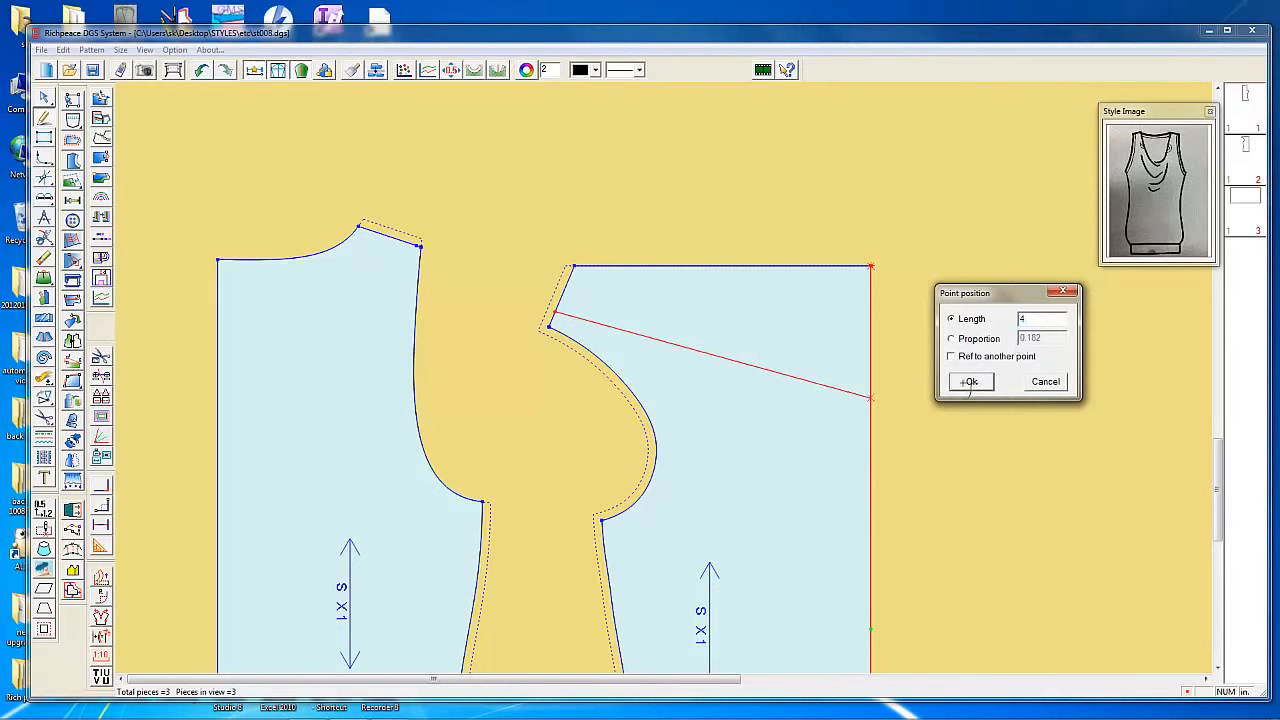
left_click(969, 382)
right_click(1010, 420)
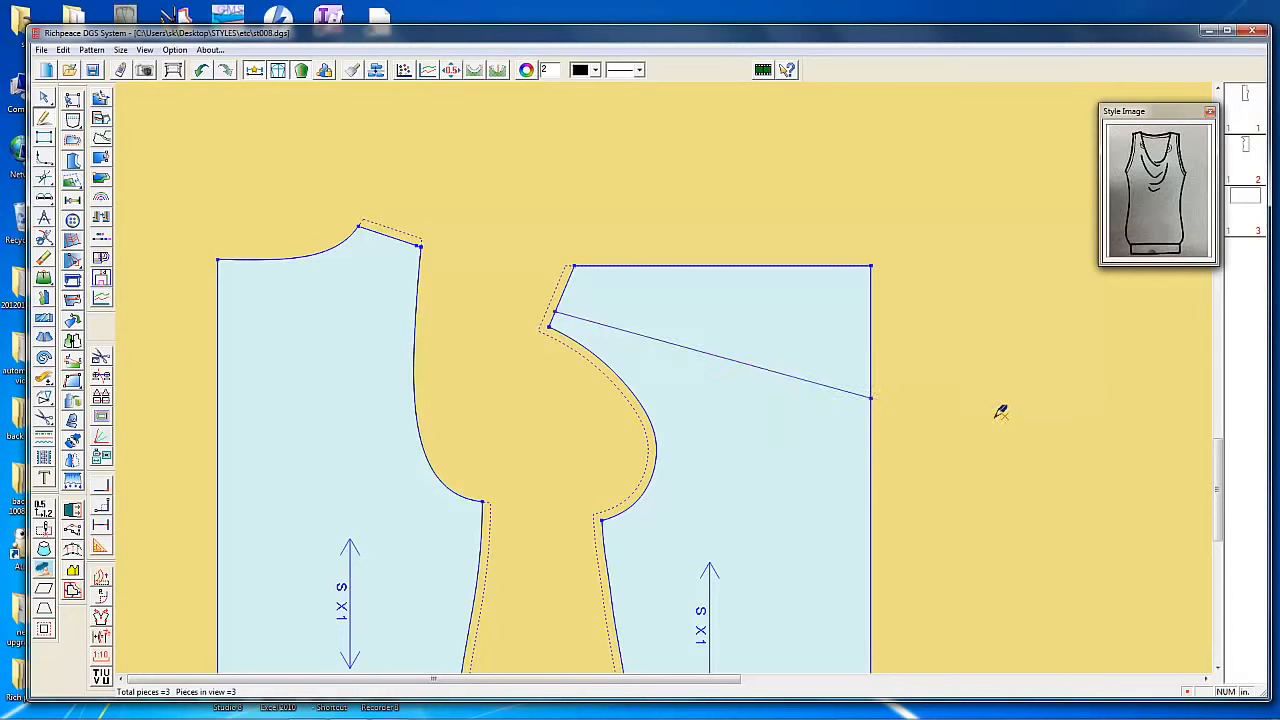
Bend the new line on the front piece into a smooth downward curve between the shoulder and centre front
left_click(724, 358)
left_click(745, 366)
left_click(773, 396)
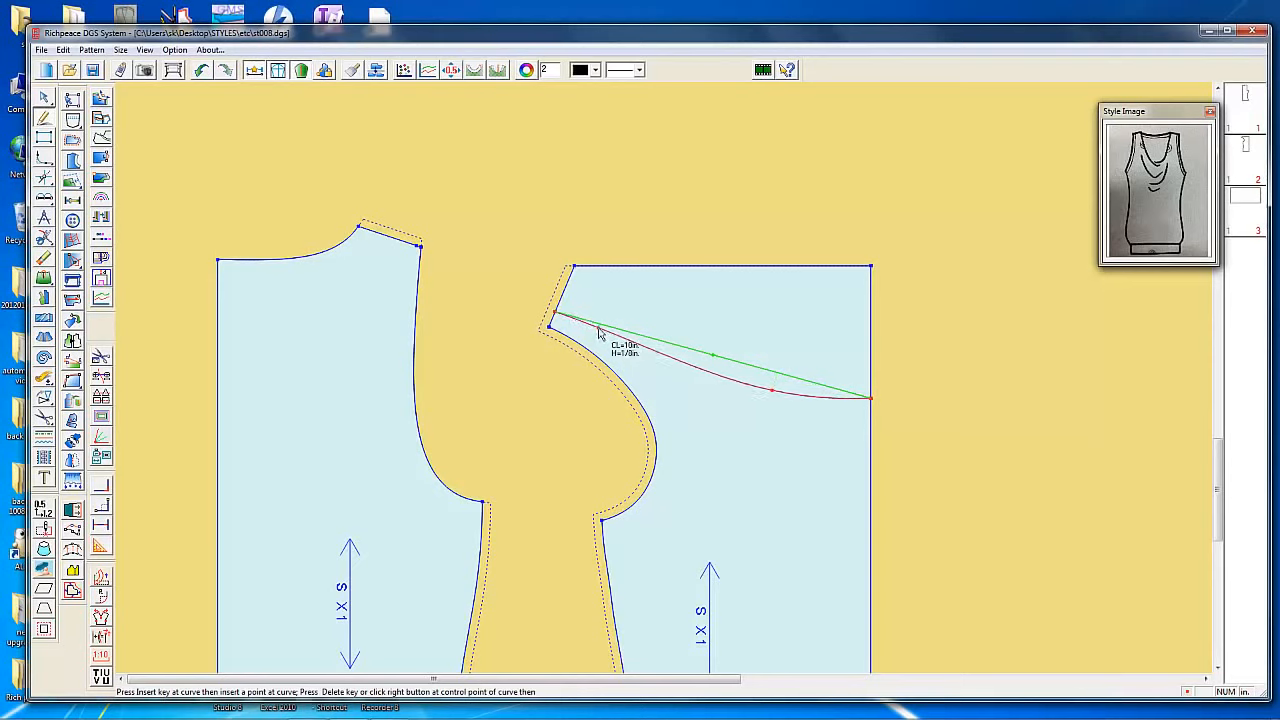
left_click(598, 329)
right_click(778, 402)
Fold out the front piece's cowl facing across the straight upper neckline edge, using the curved line as its outline
scroll(820, 483, "down", 4)
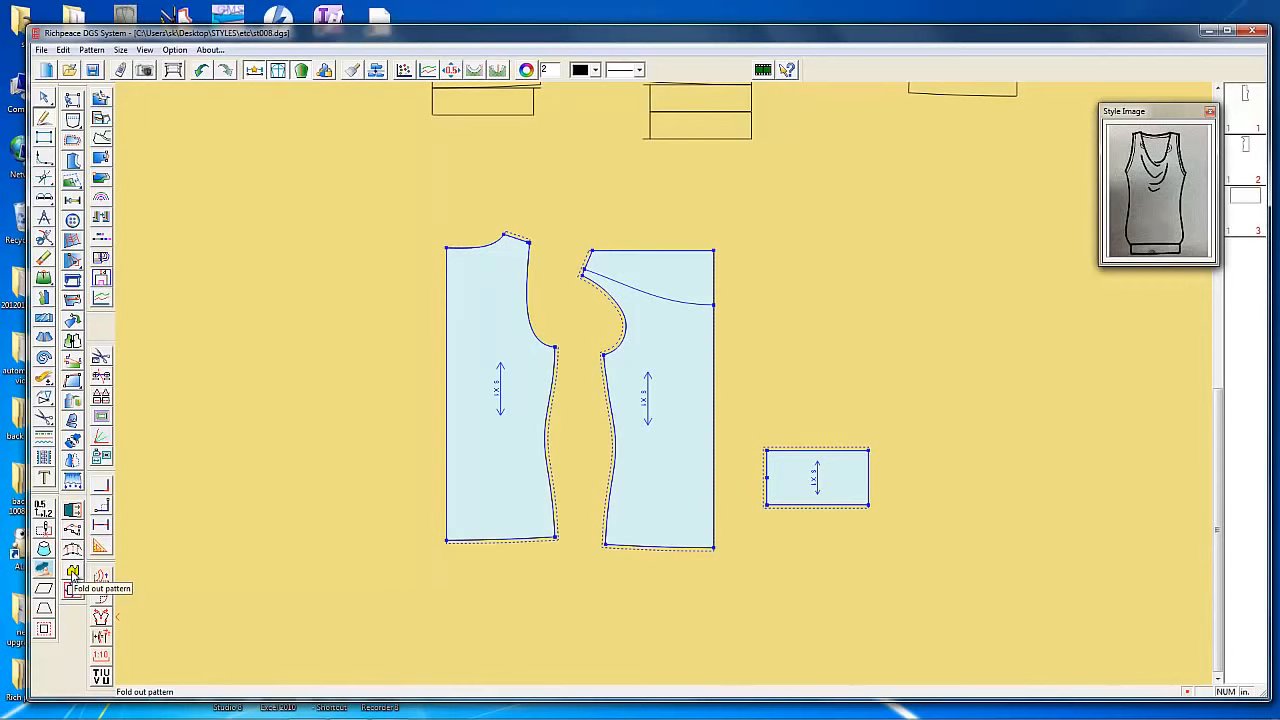
left_click(72, 572)
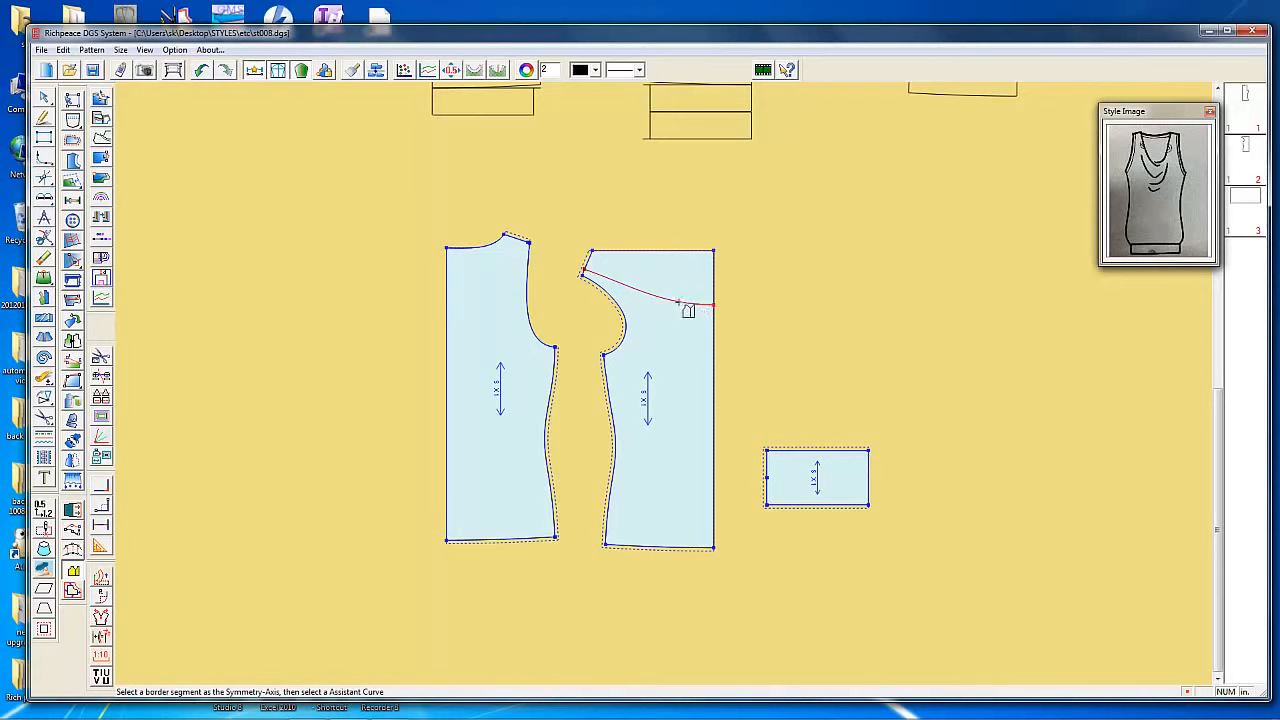
left_click(670, 299)
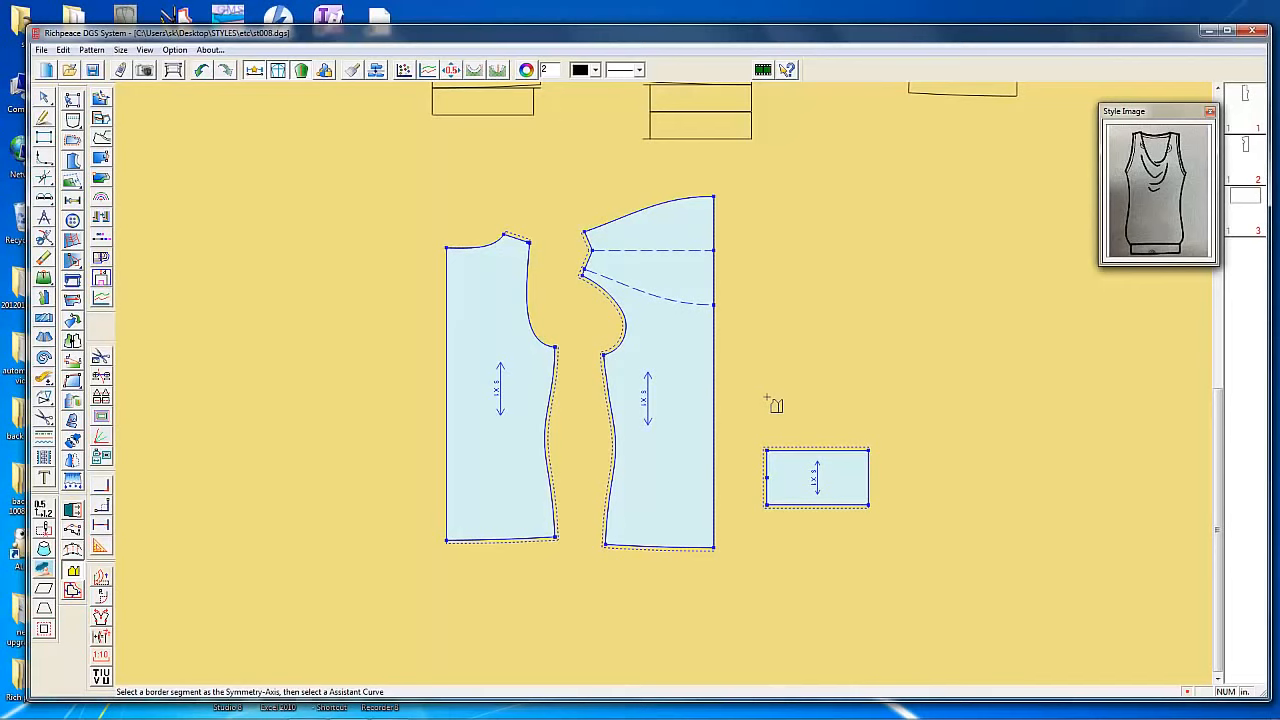
scroll(768, 402, "down", 1)
scroll(665, 340, "up", 3)
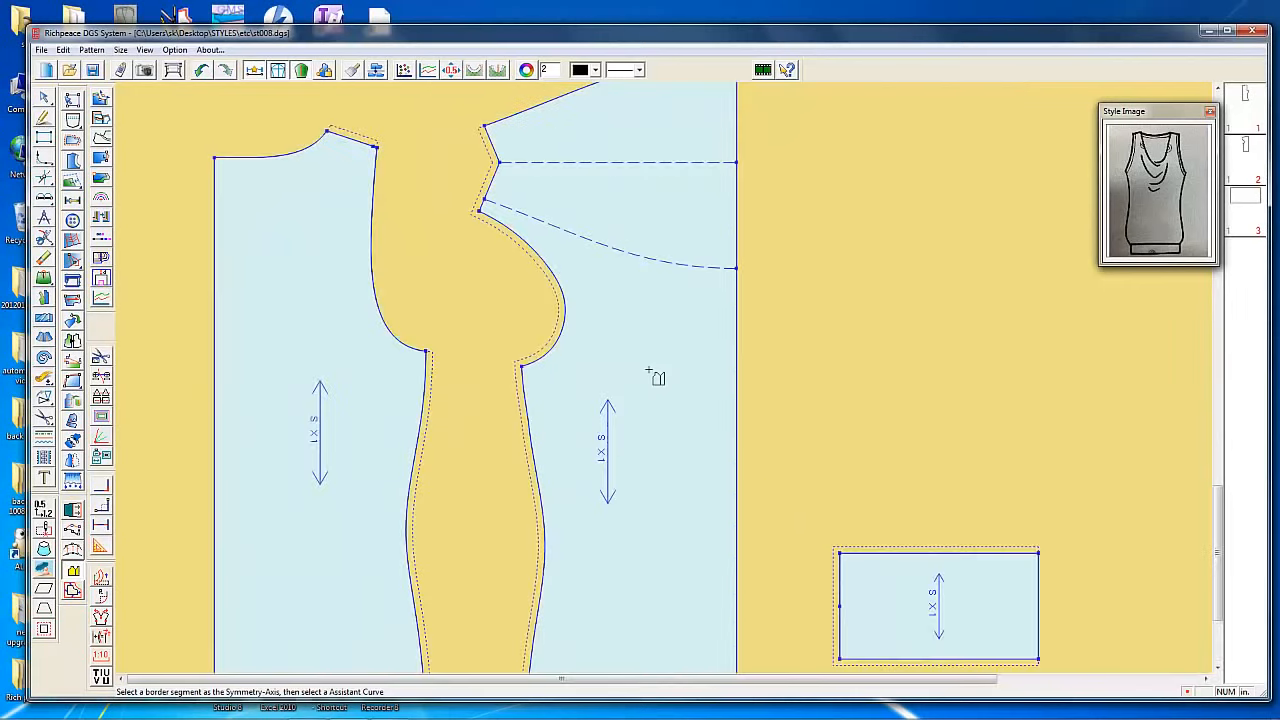
scroll(657, 370, "down", 2)
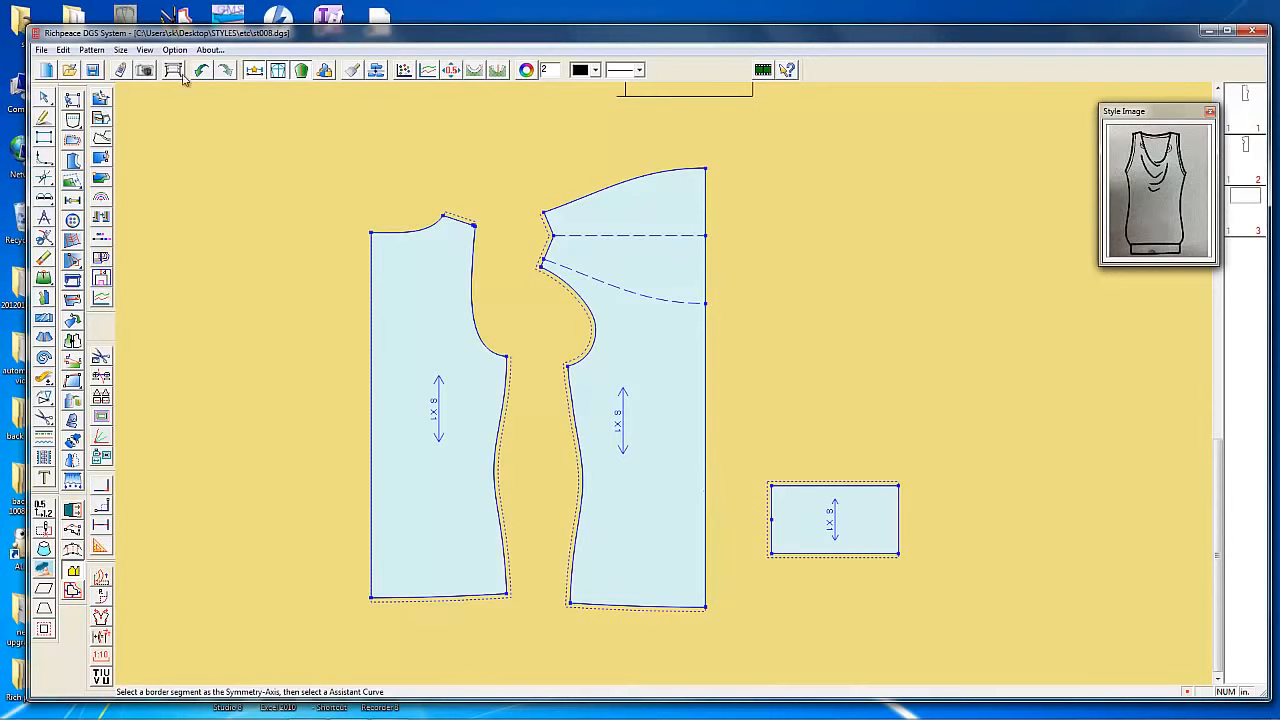
Fill in the style information with the name st001, material SELF and a 2 way grainline
left_click(92, 50)
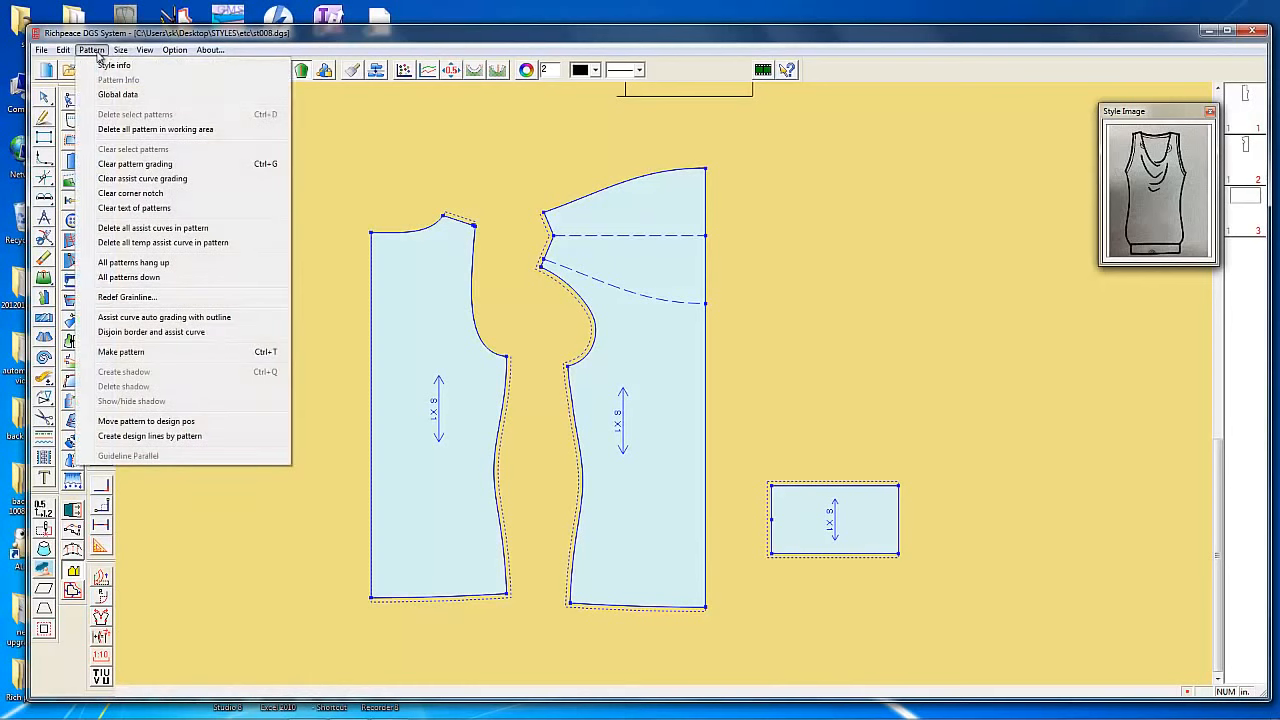
left_click(100, 66)
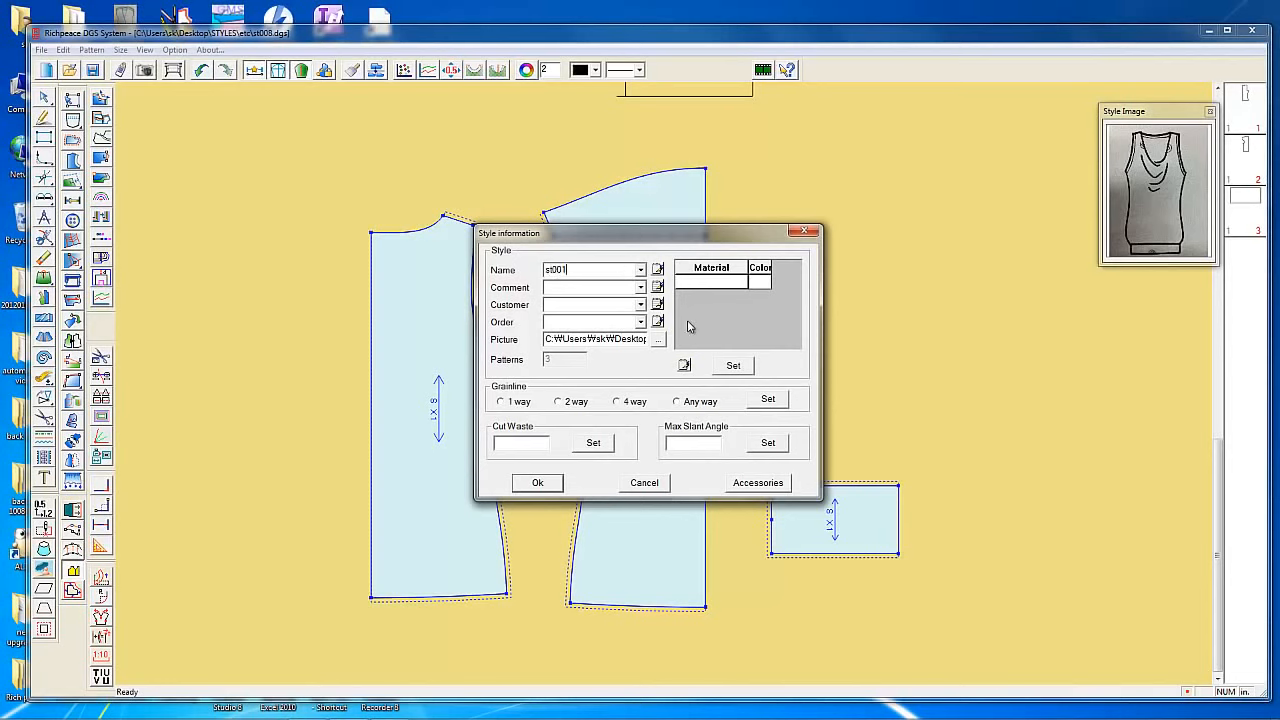
left_click(733, 286)
left_click(740, 282)
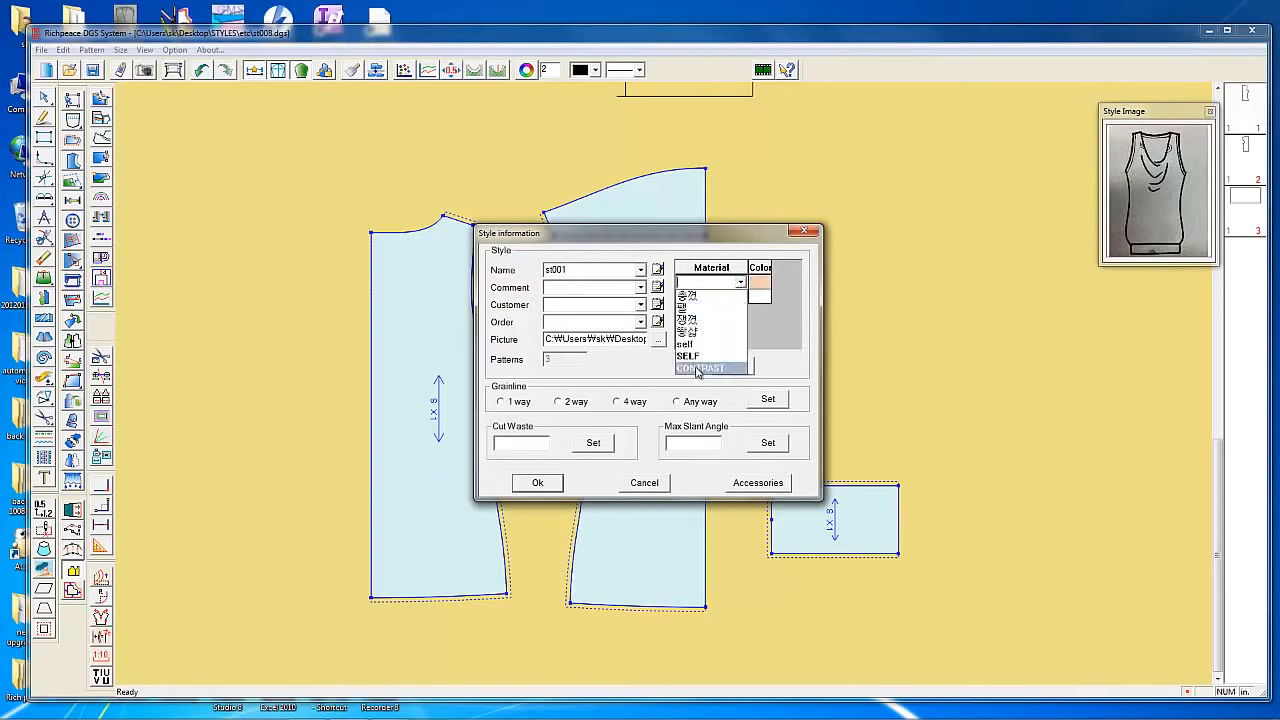
left_click(697, 357)
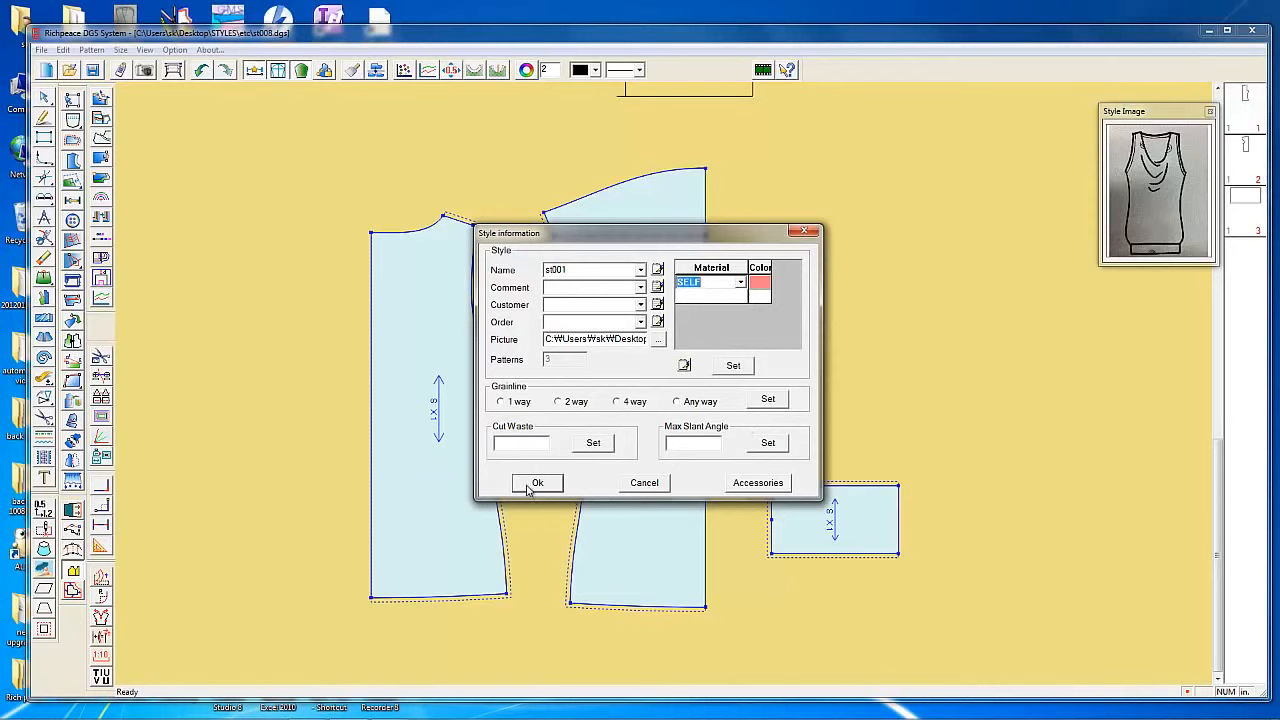
left_click(557, 402)
left_click(537, 483)
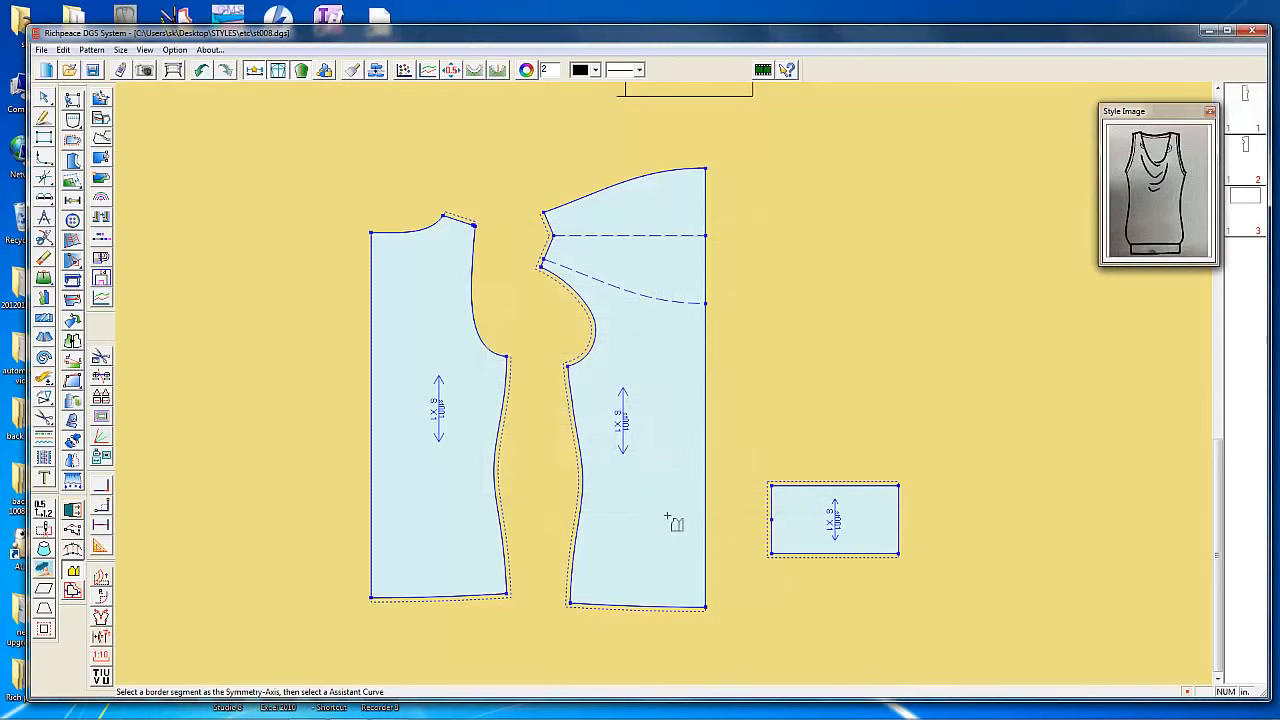
scroll(608, 430, "up", 3)
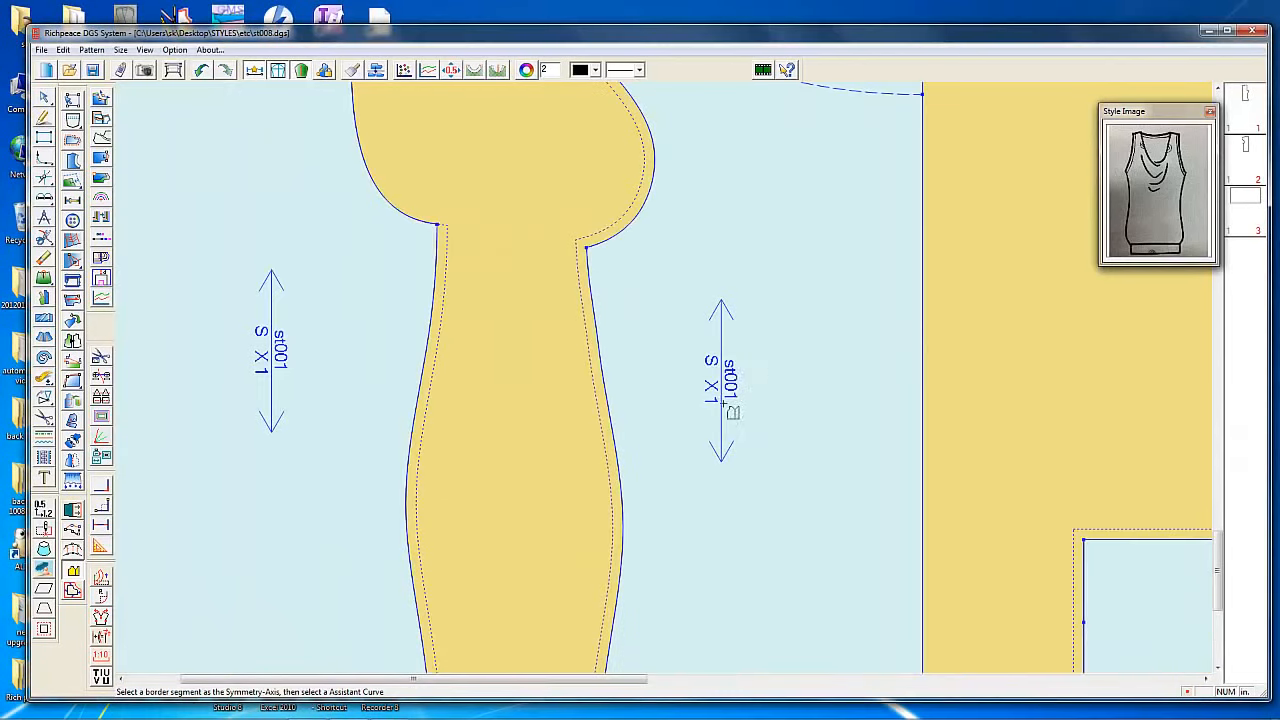
scroll(697, 458, "down", 1)
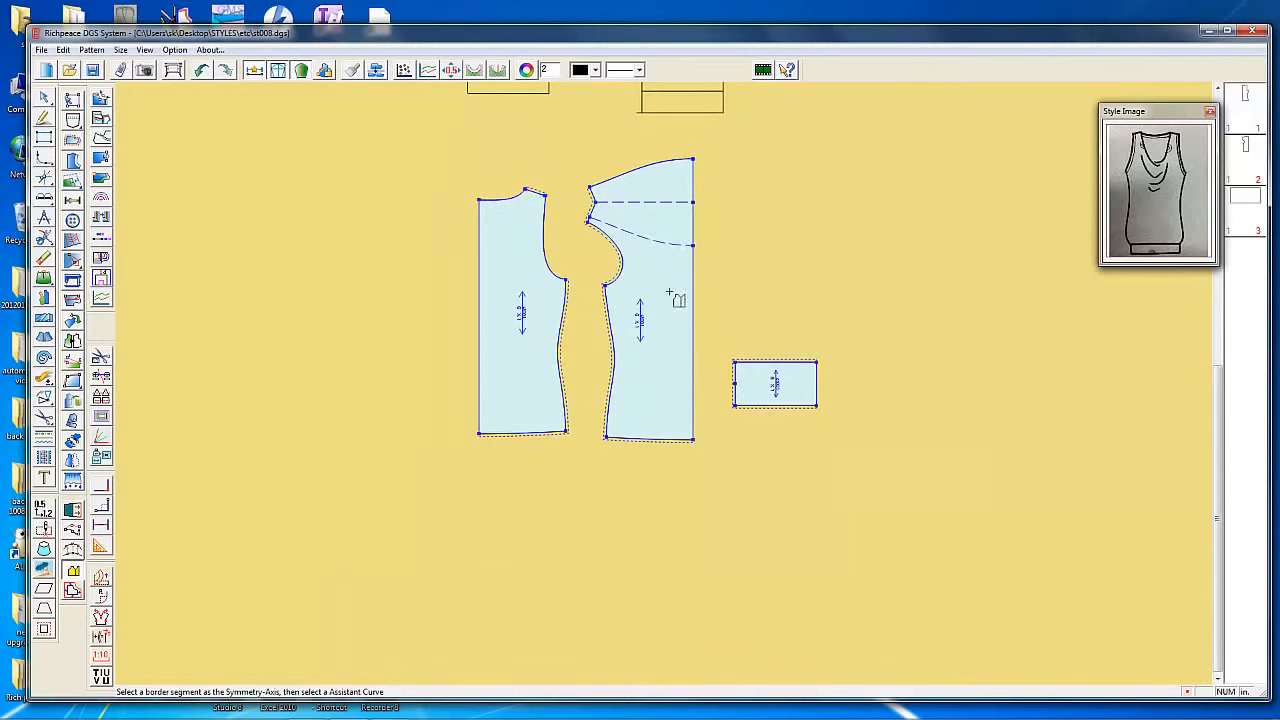
scroll(671, 386, "down", 1)
scroll(748, 405, "up", 1)
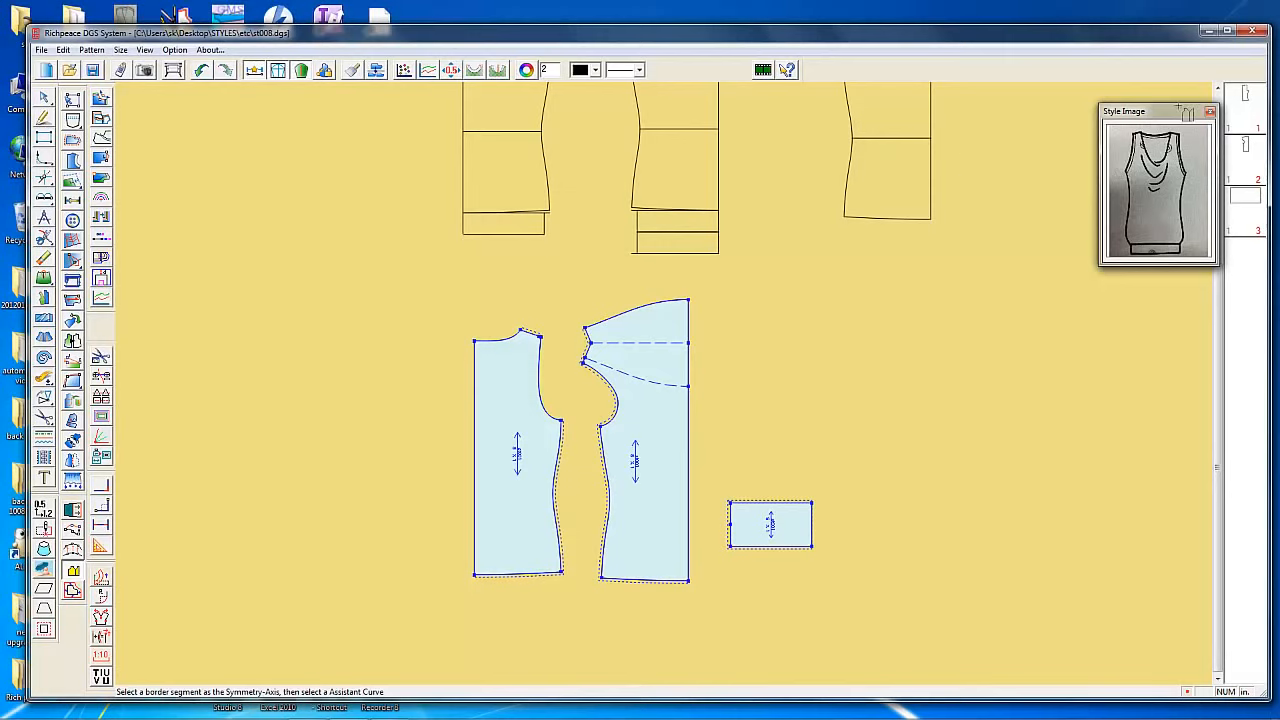
Open the pattern information for the back piece, moving the style image and dialog clear of the pieces
left_click_drag(1153, 111, 1097, 73)
right_click(822, 308)
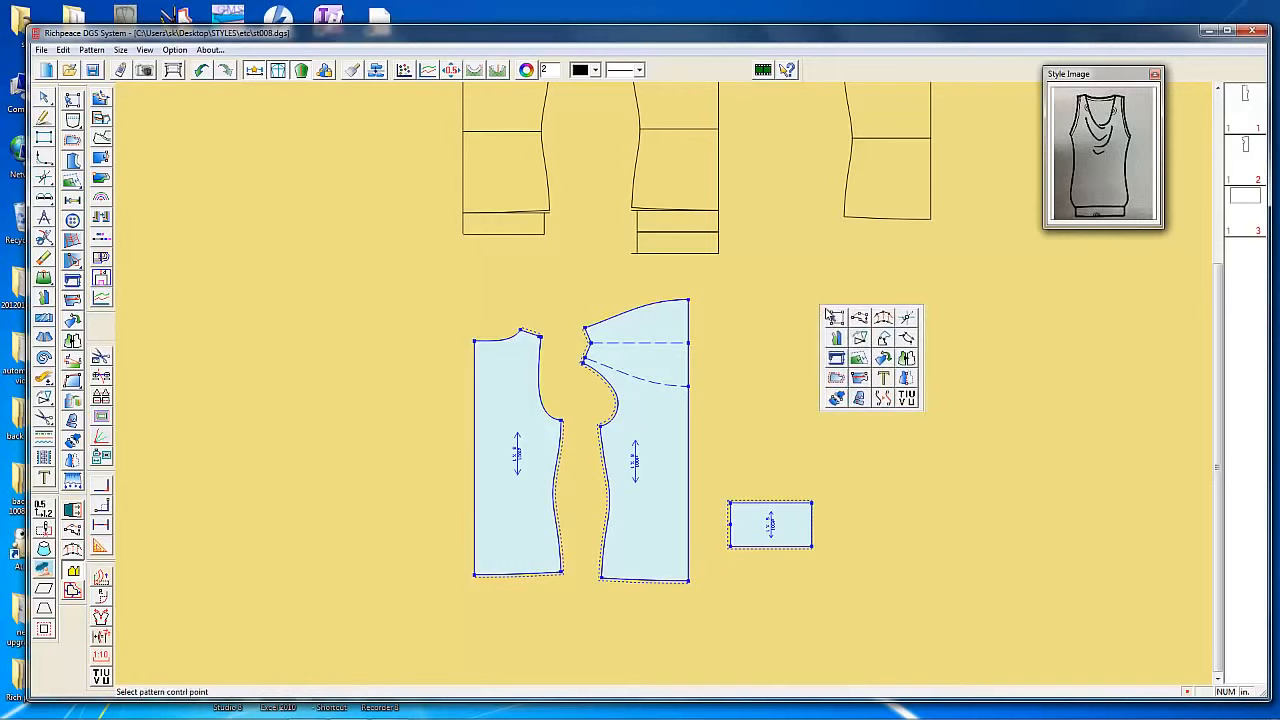
left_click(836, 320)
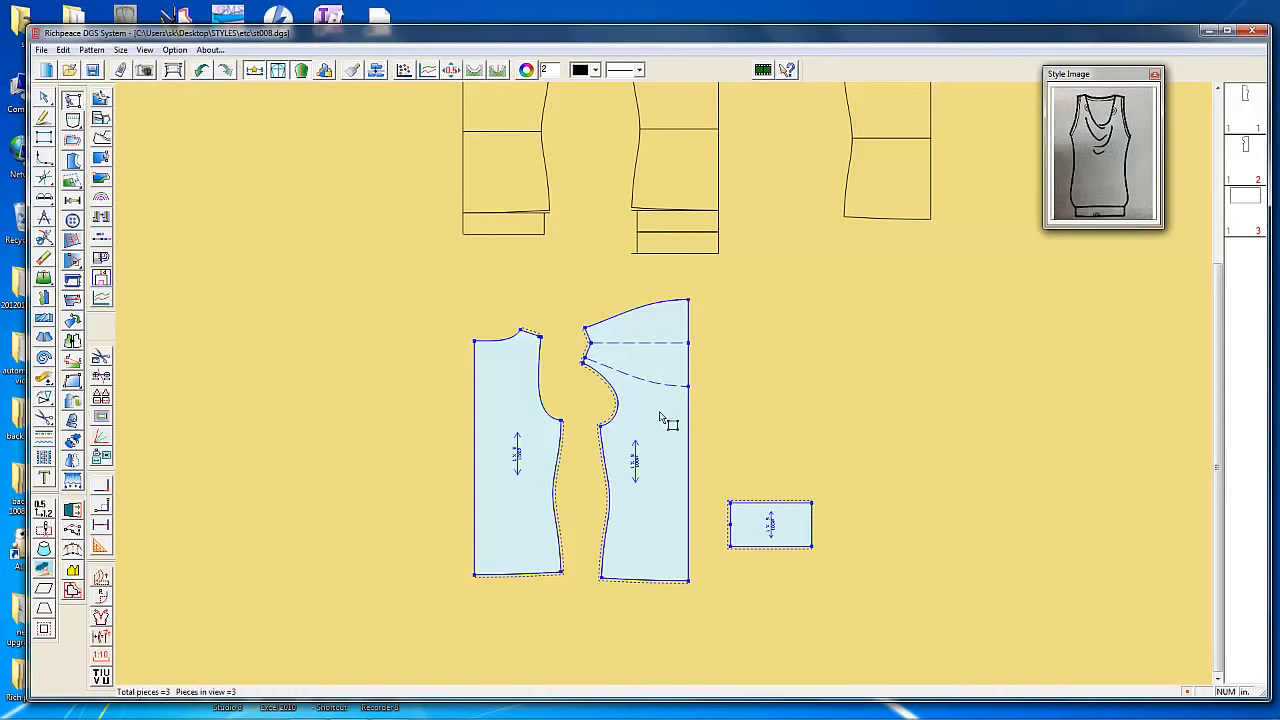
double_click(507, 380)
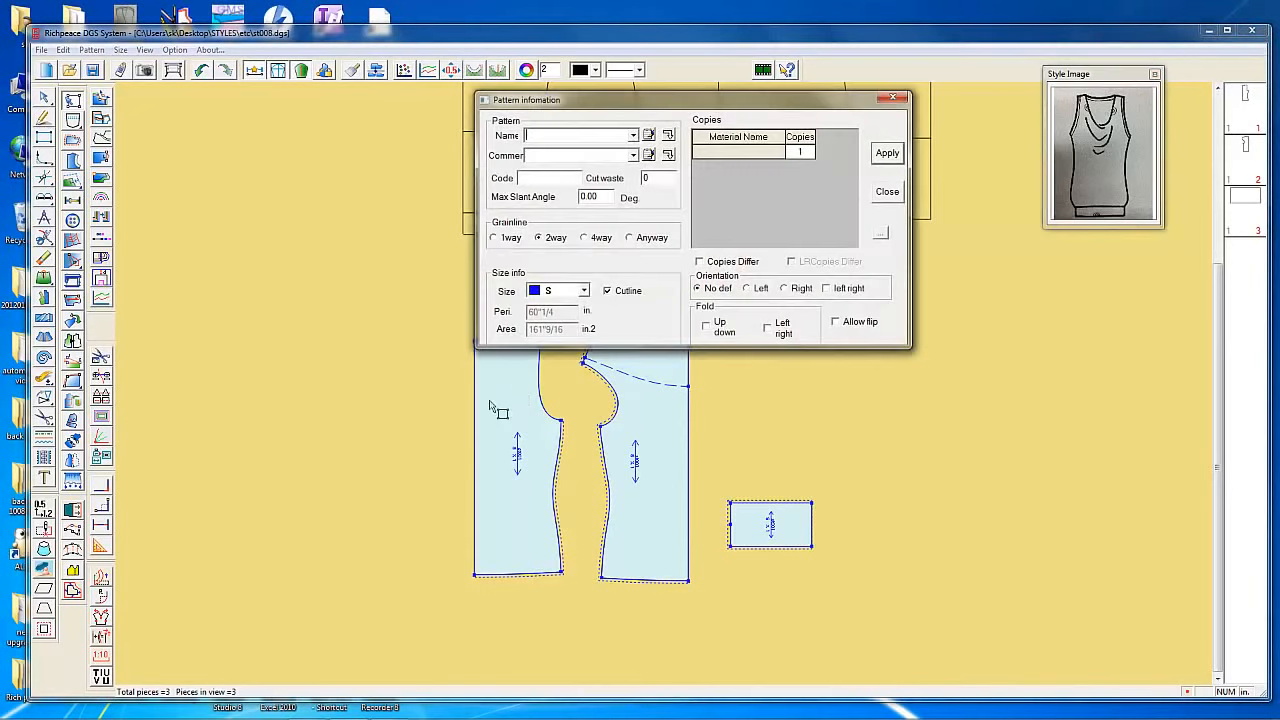
left_click_drag(706, 100, 975, 54)
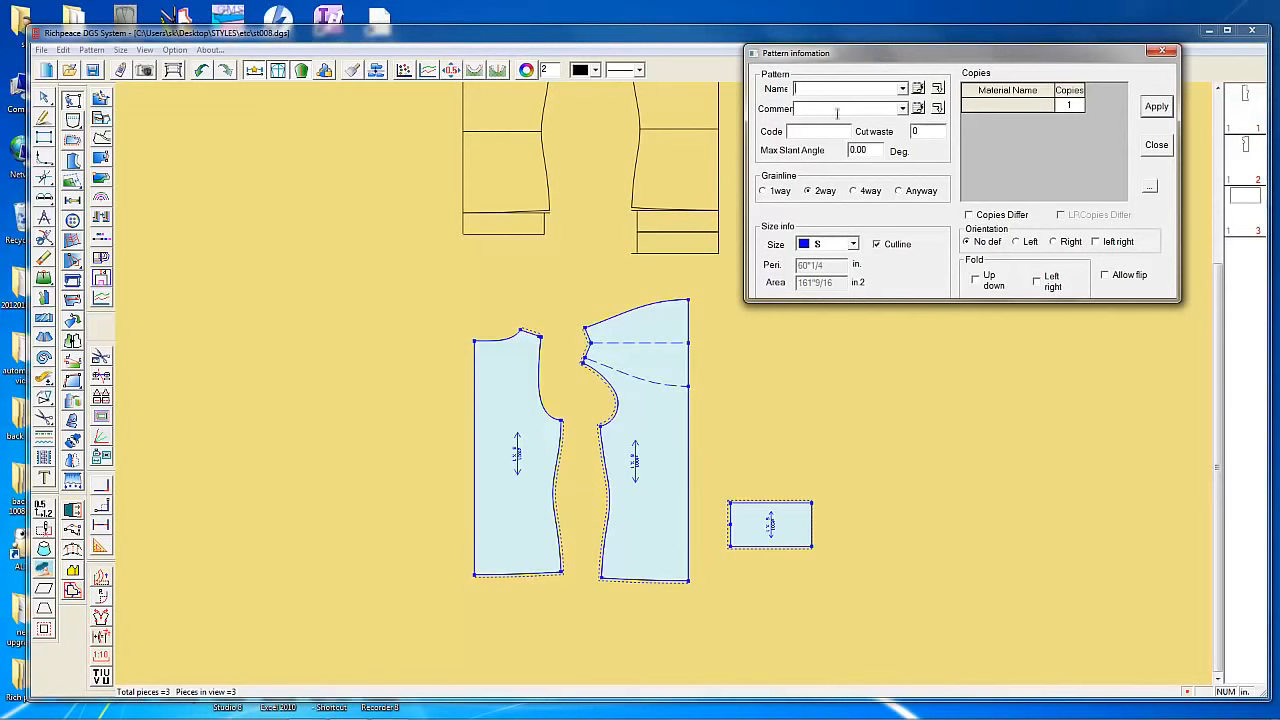
left_click(531, 470)
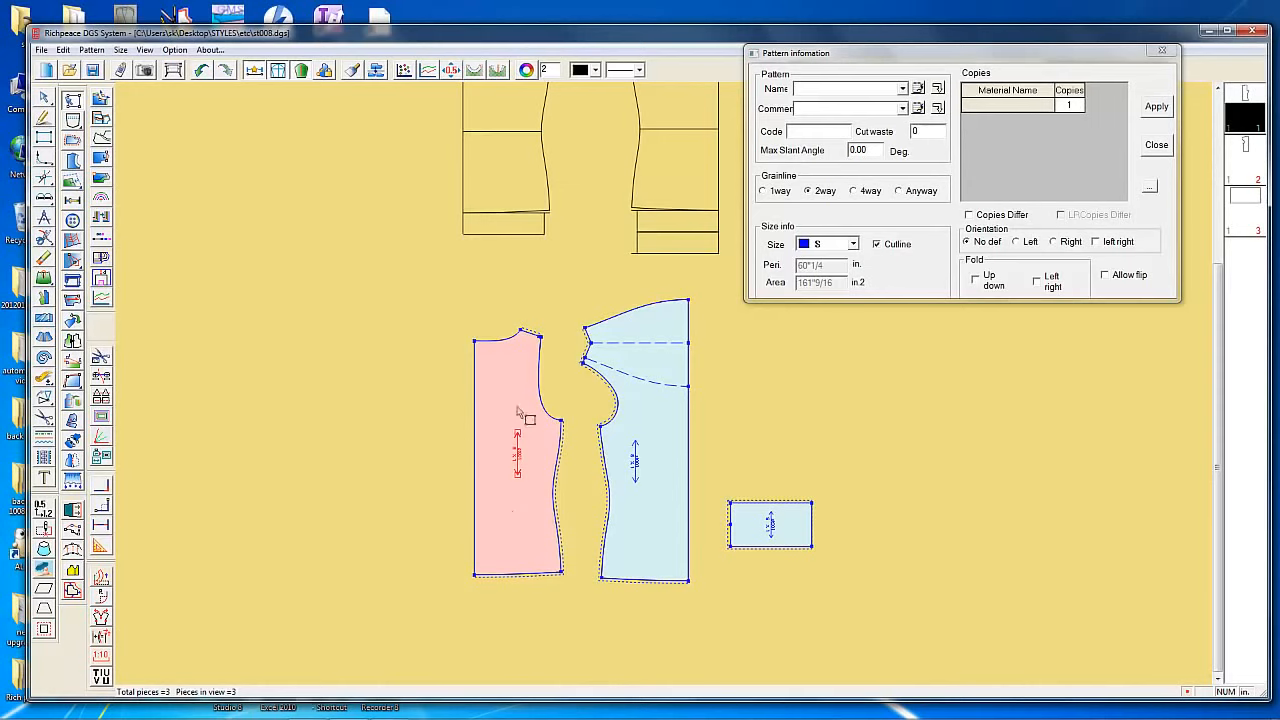
Name the back piece BACK and apply the SELF material with 1 copy
left_click(901, 89)
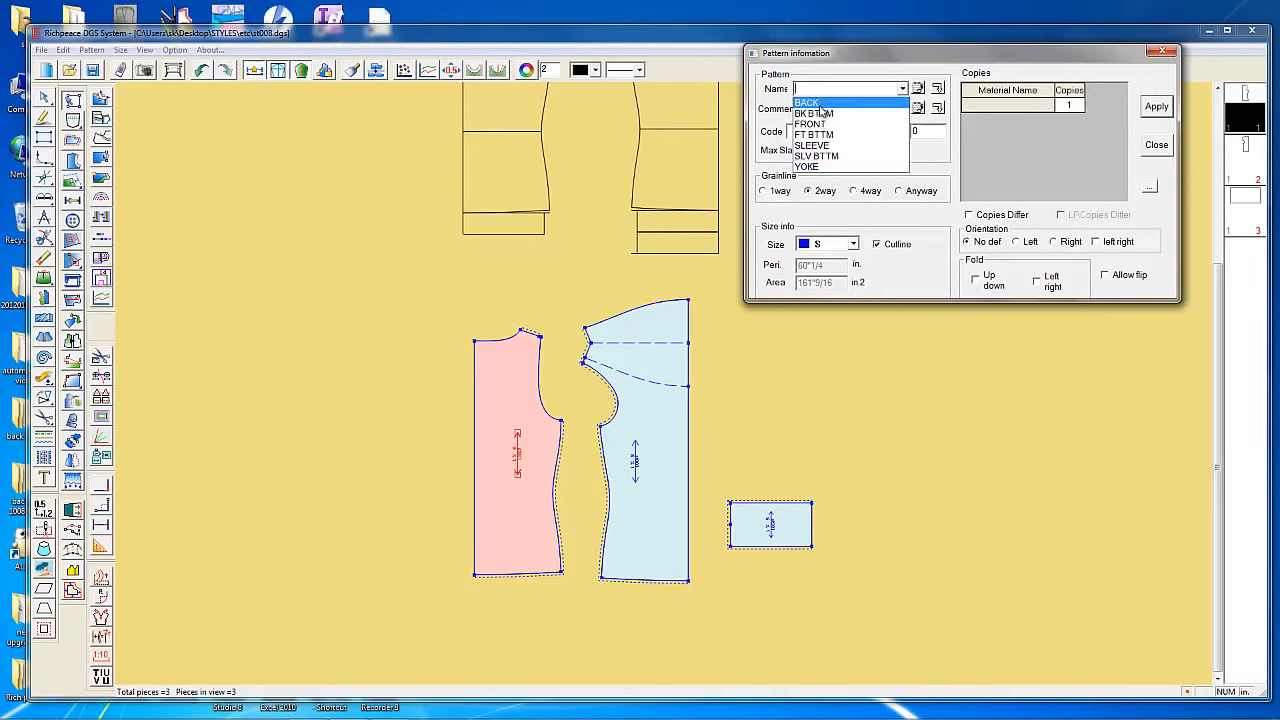
left_click(812, 102)
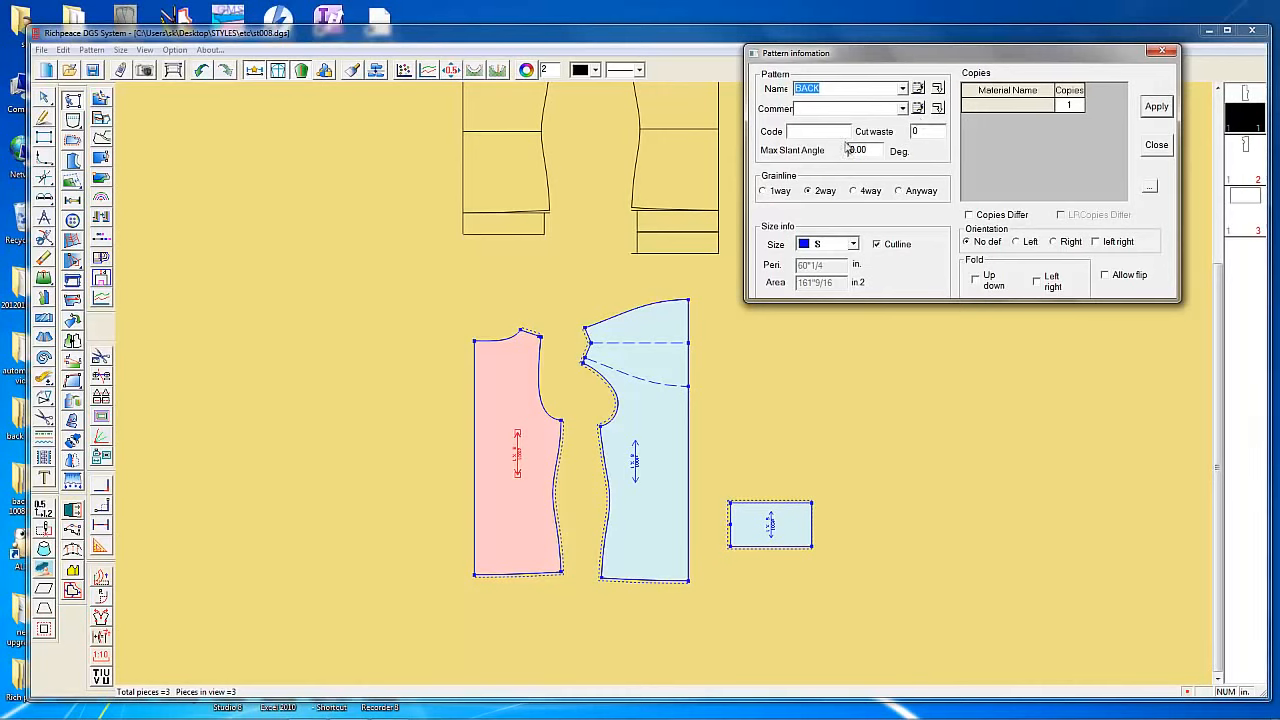
left_click(1040, 107)
left_click(1046, 106)
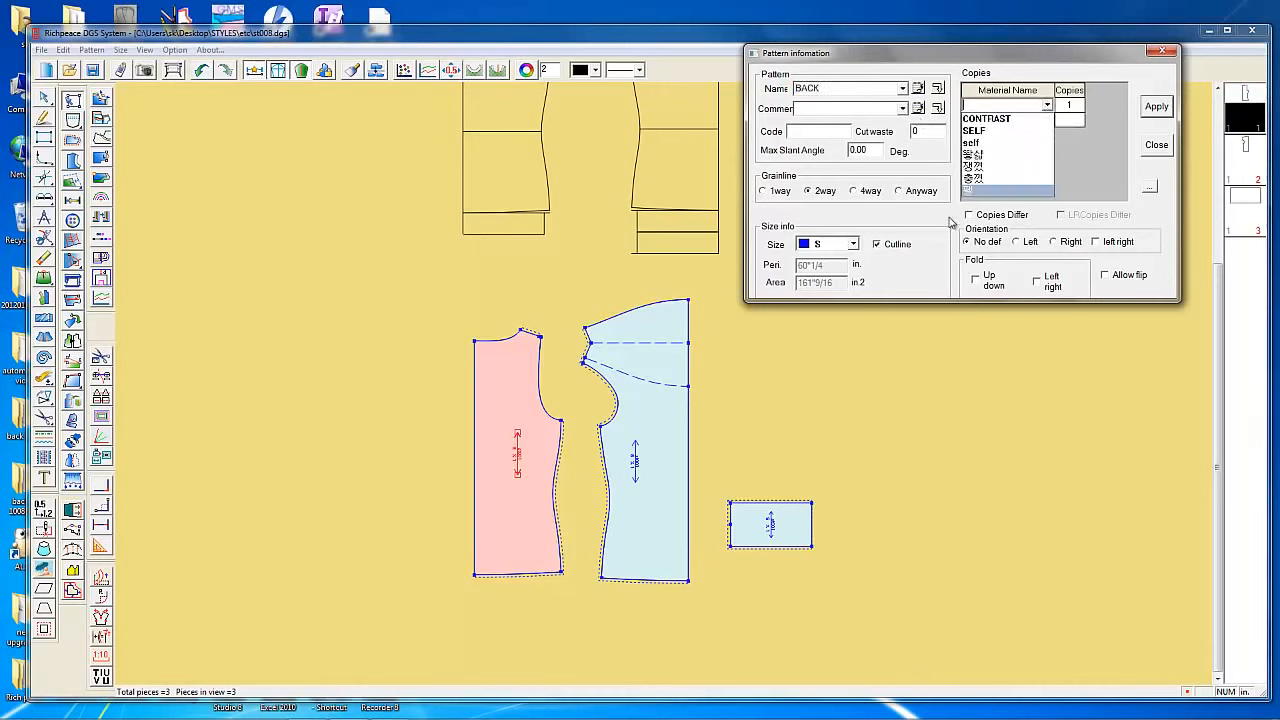
left_click(981, 139)
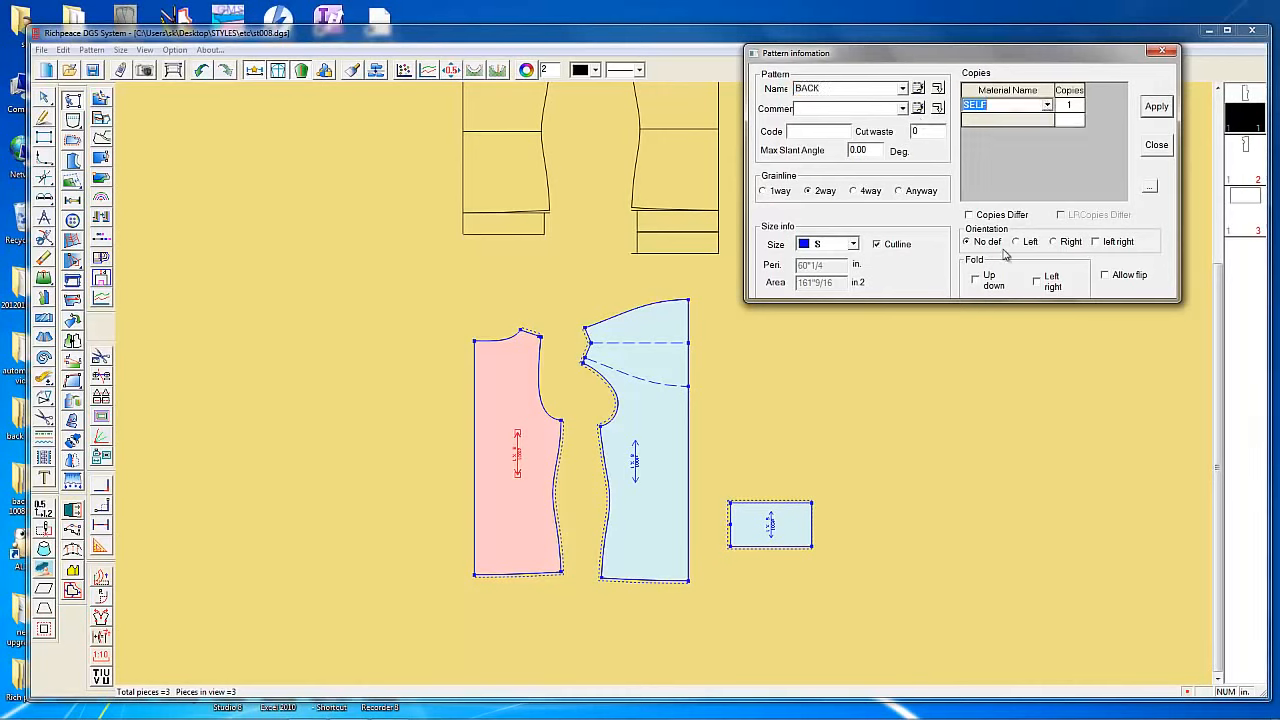
left_click(1079, 106)
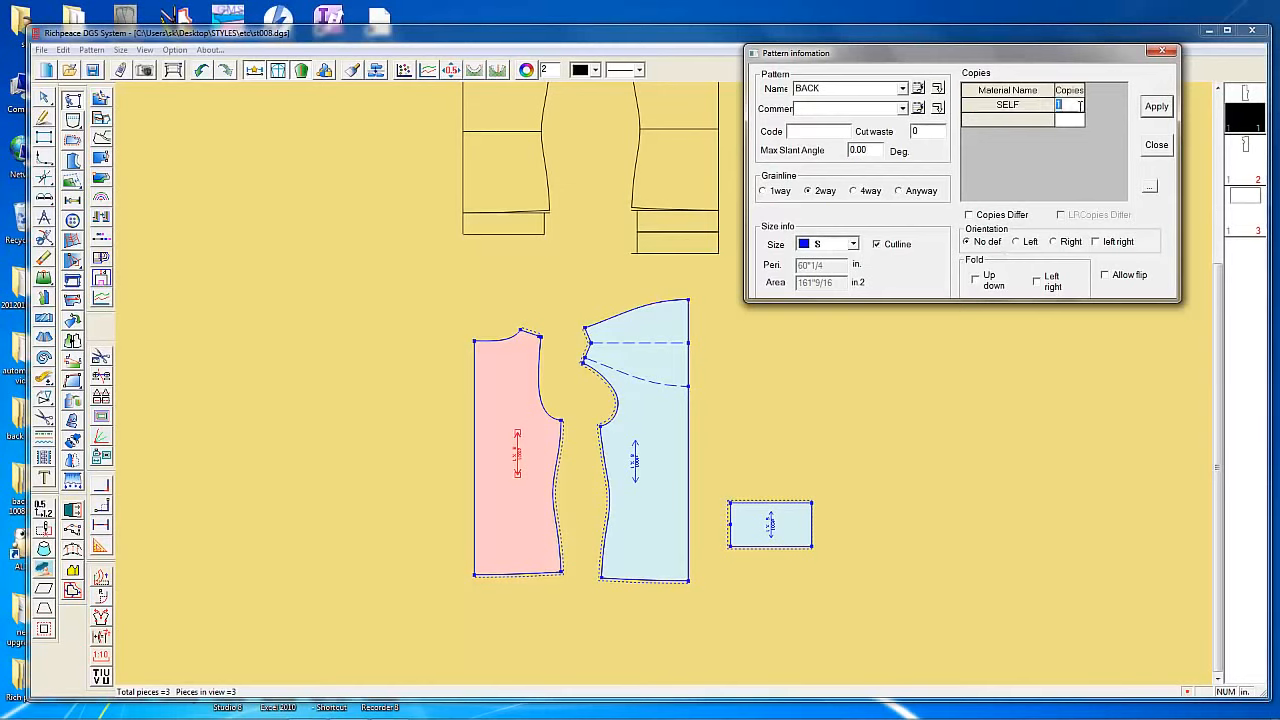
left_click(1156, 108)
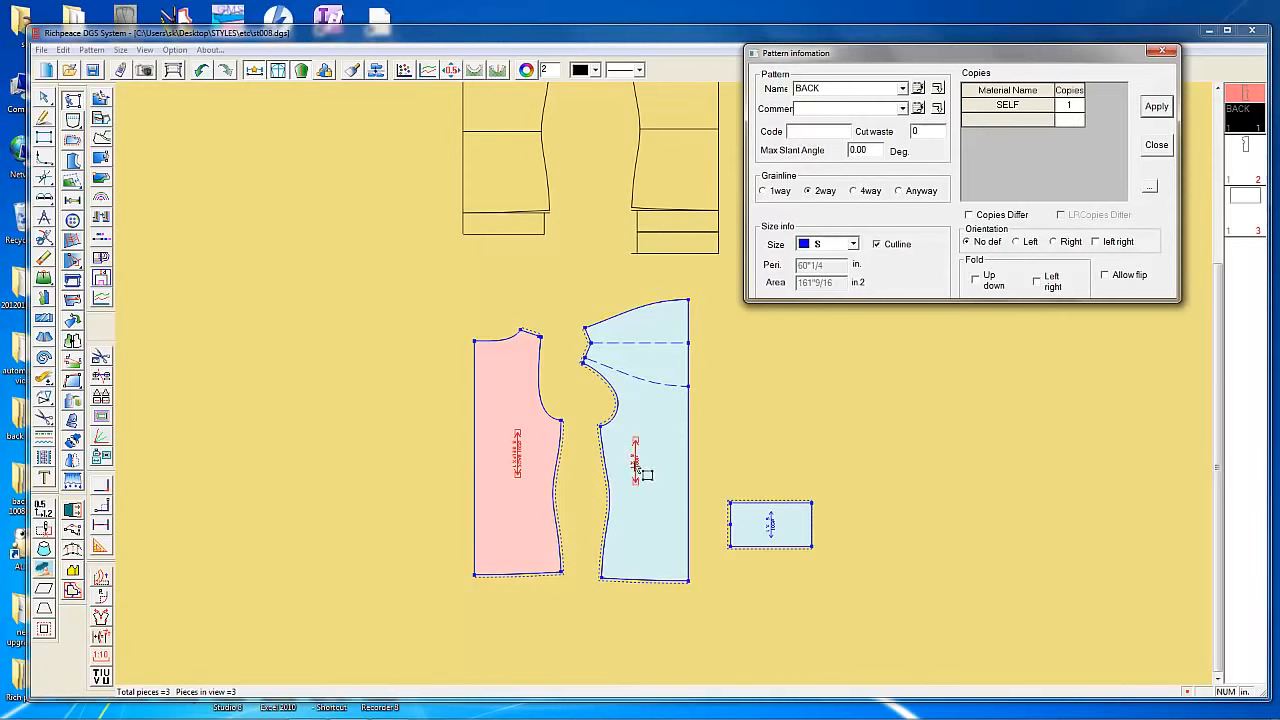
Name the cowl front piece FRONT and apply the SELF material to it with 1 copy
left_click(646, 475)
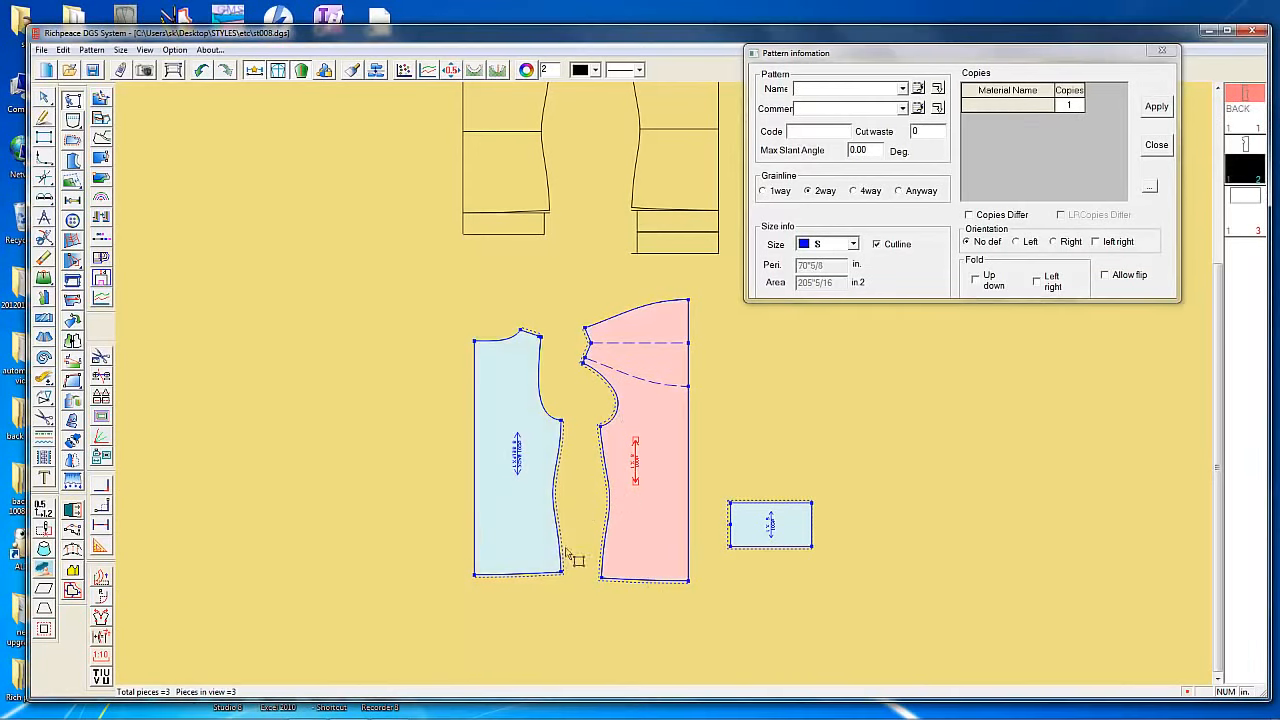
left_click(902, 88)
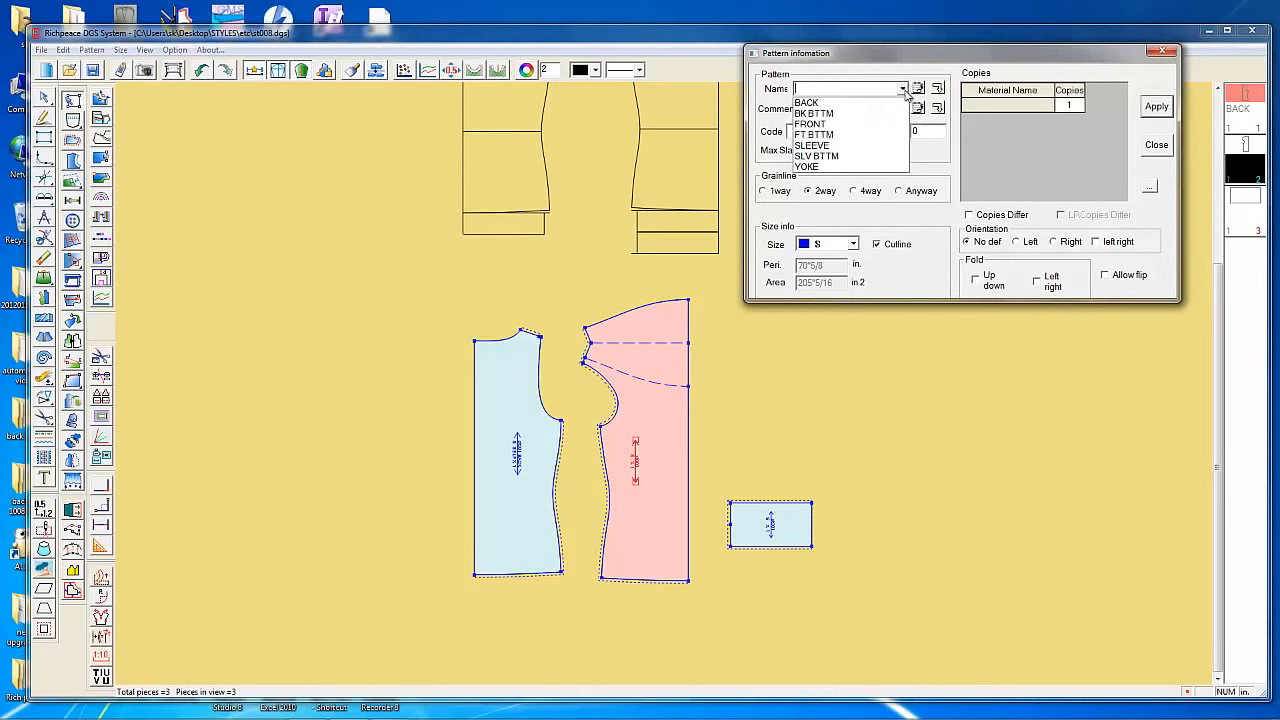
left_click(810, 124)
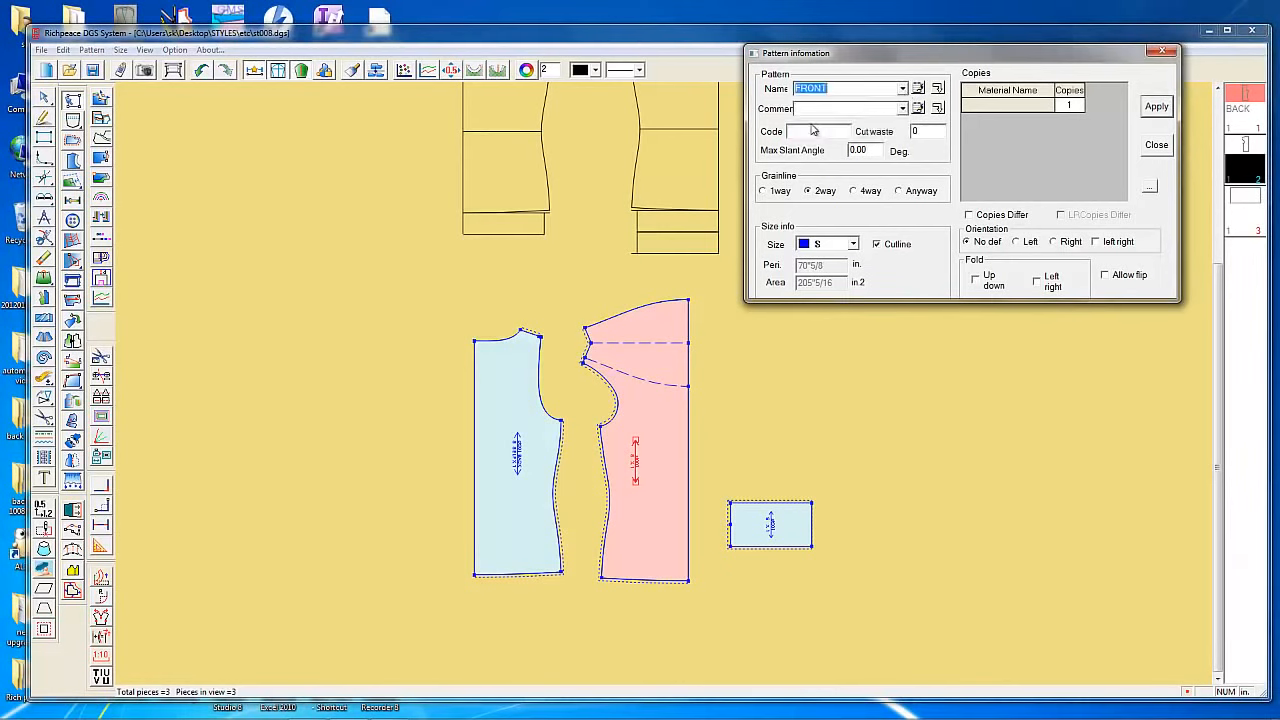
left_click(1004, 105)
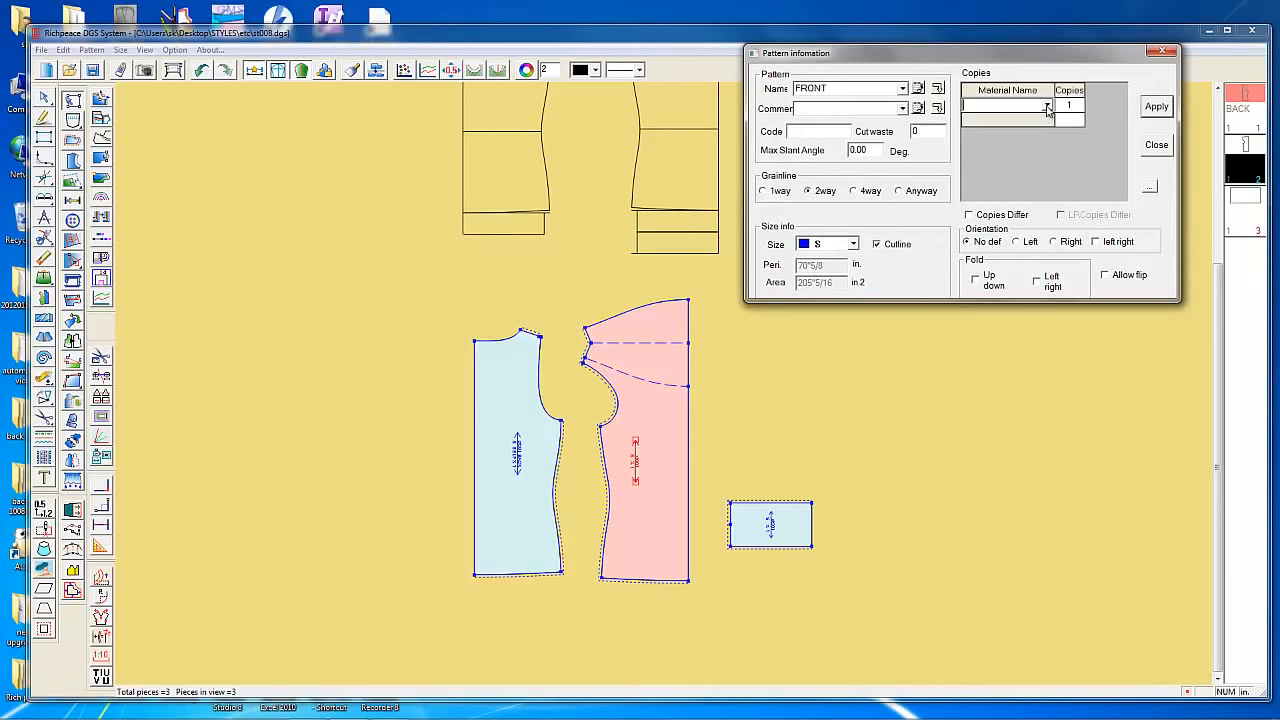
left_click(1047, 107)
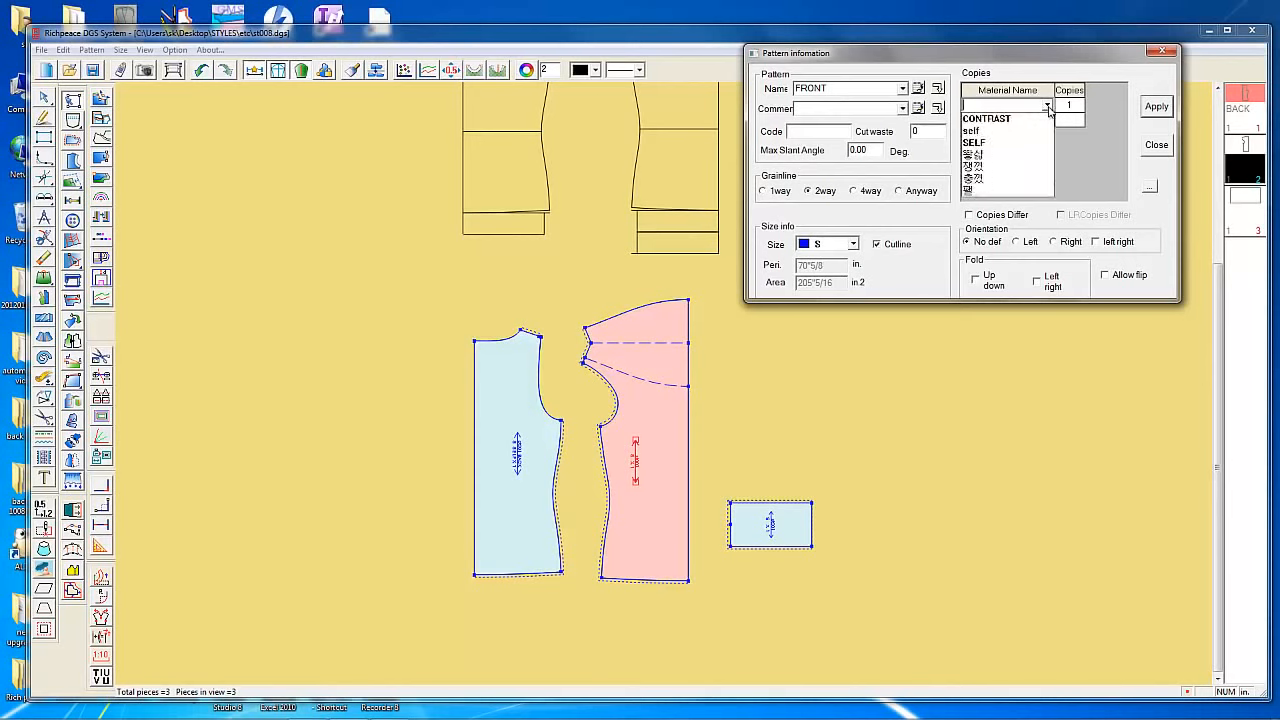
left_click(976, 145)
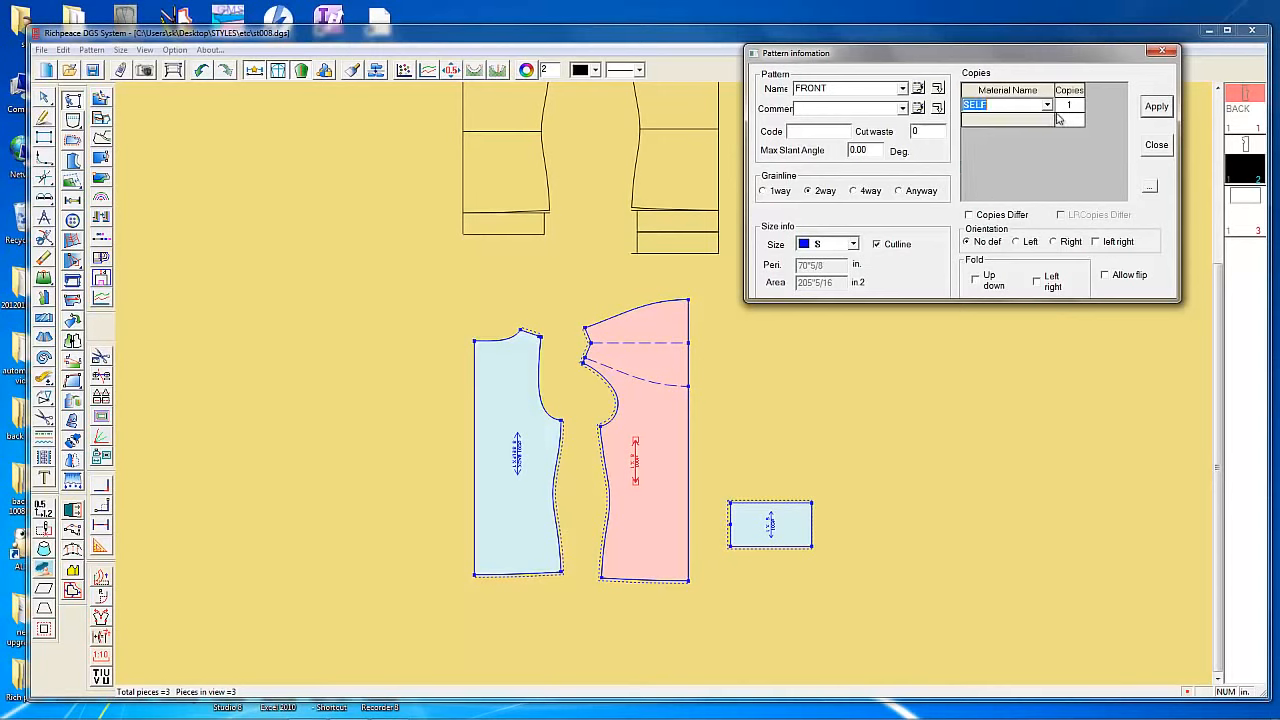
left_click(1158, 110)
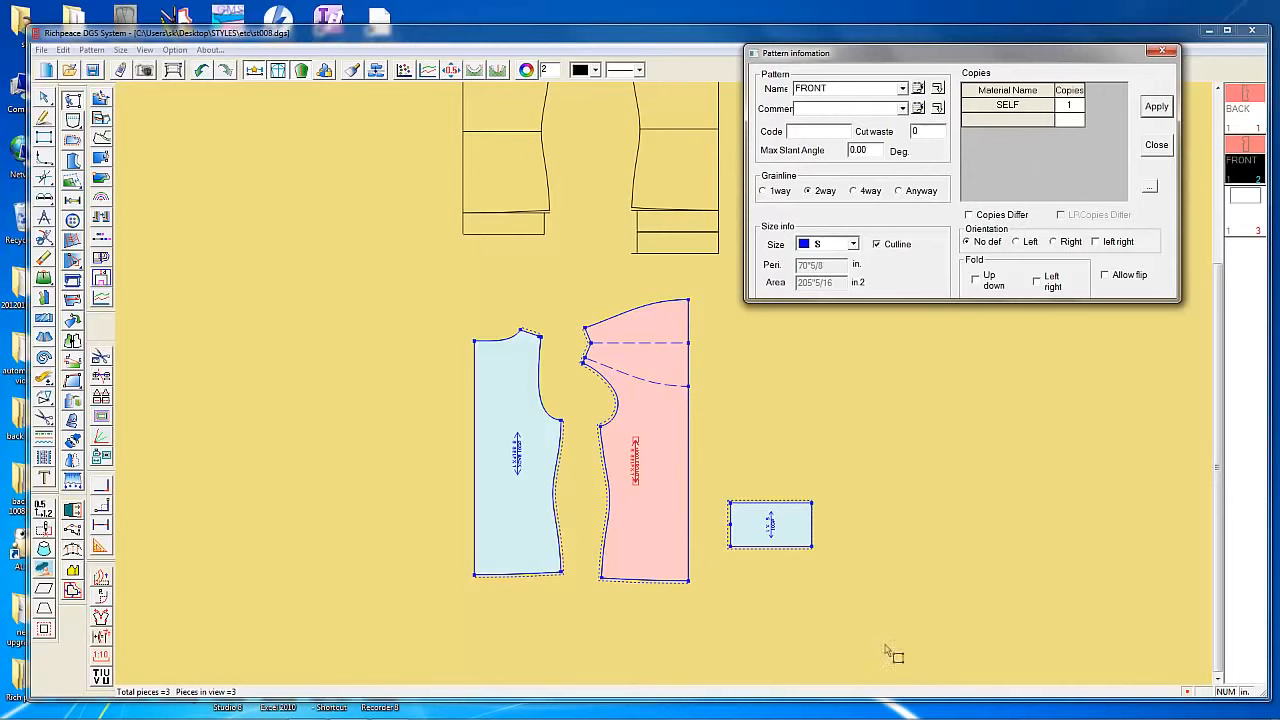
Try to name the small hem band piece BK BTTM with the SELF material
left_click(797, 528)
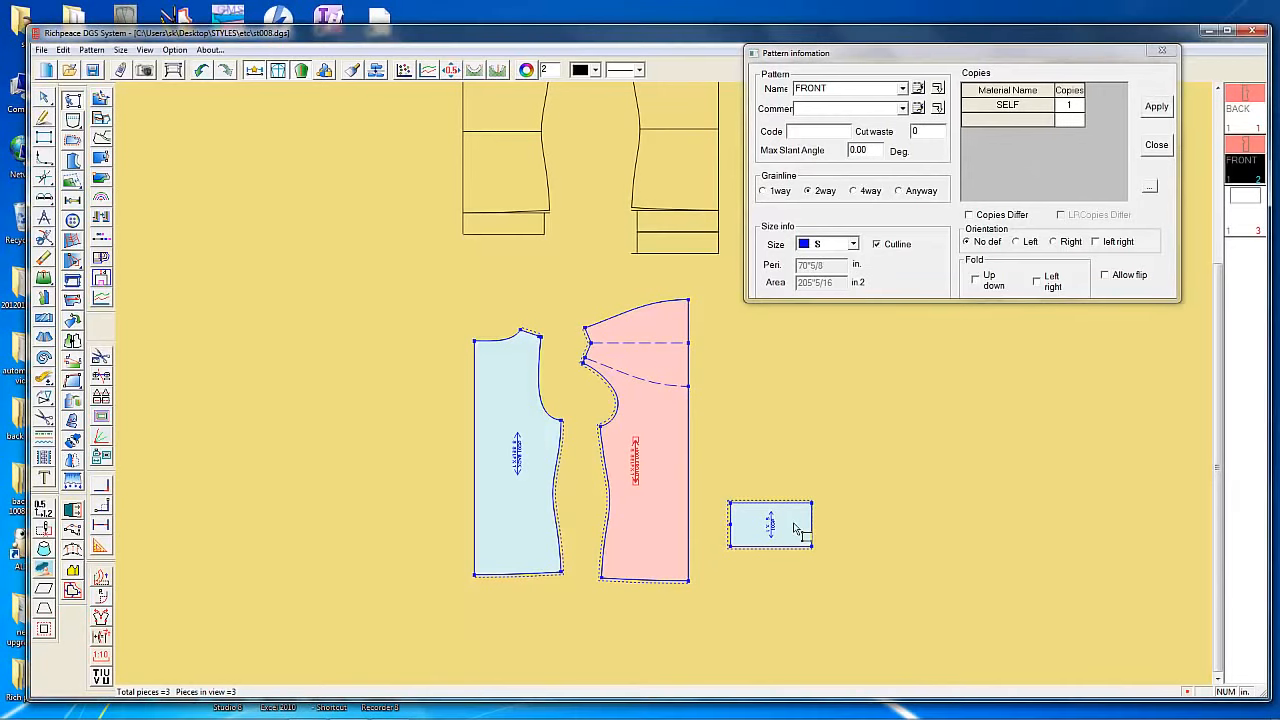
left_click(903, 88)
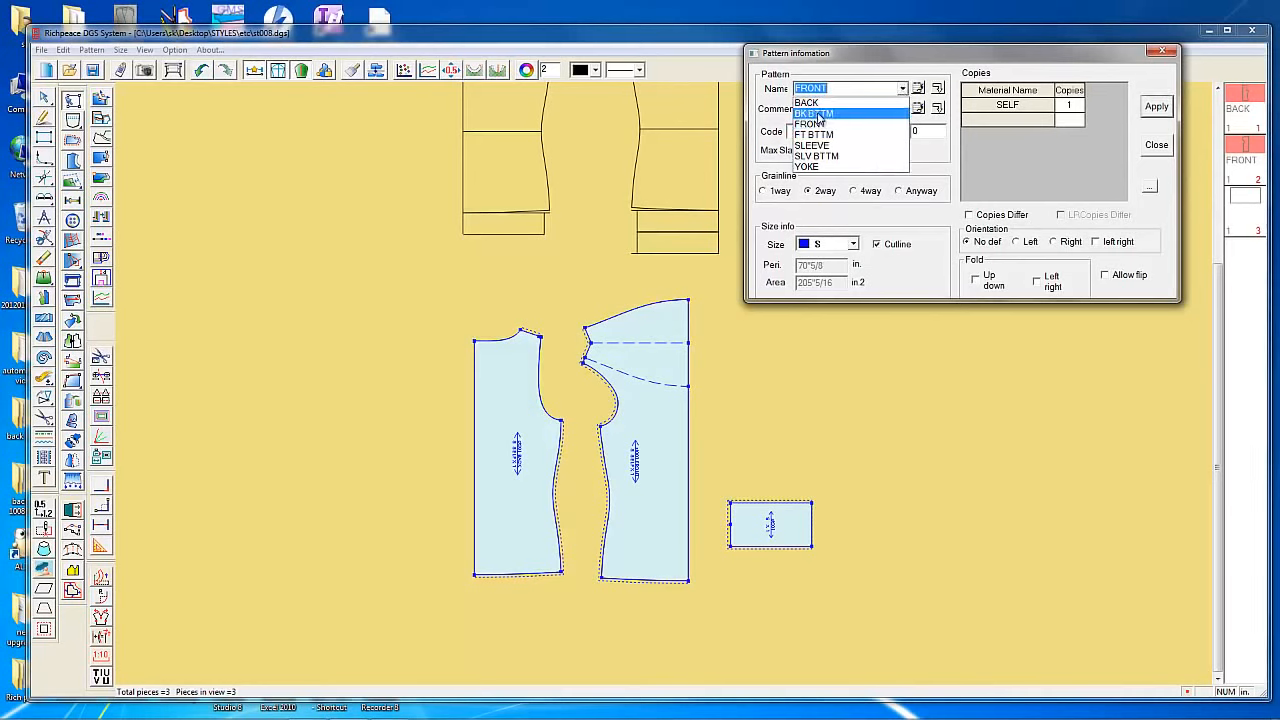
left_click(818, 113)
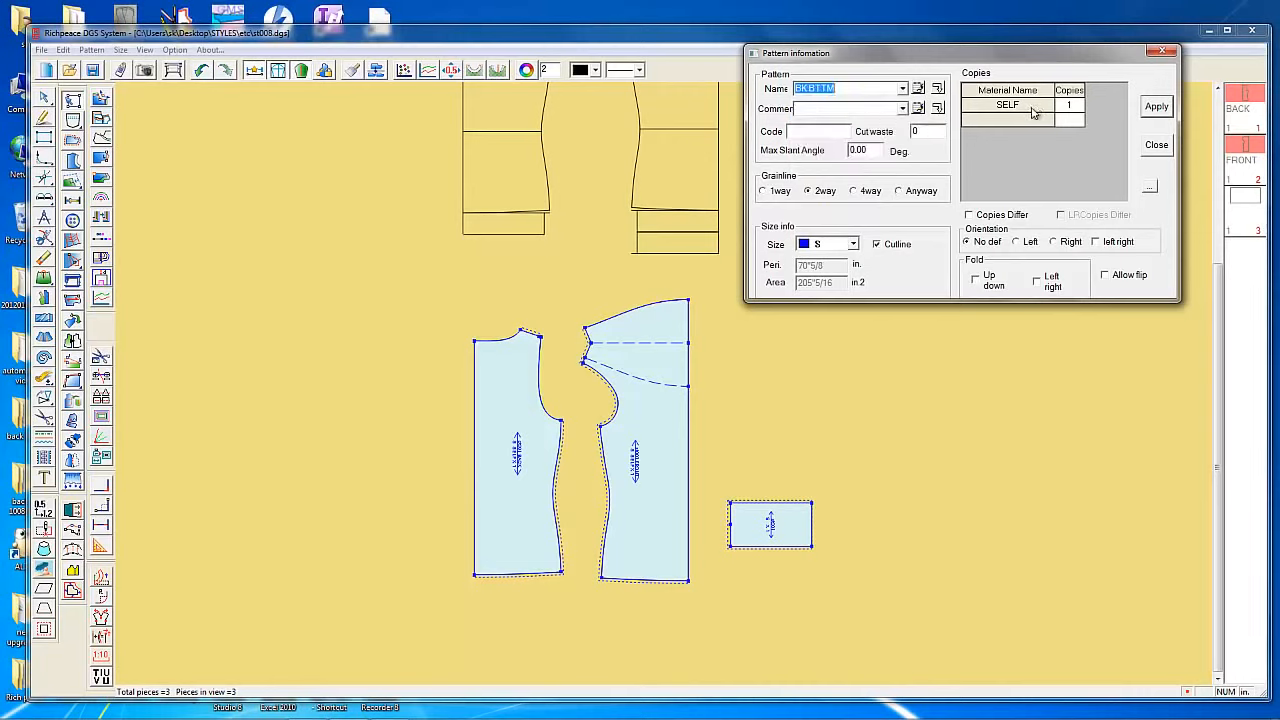
left_click(1158, 112)
Name the hem band piece BK BTTM, apply the SELF material with 2 copies, and close the pattern information
left_click(771, 536)
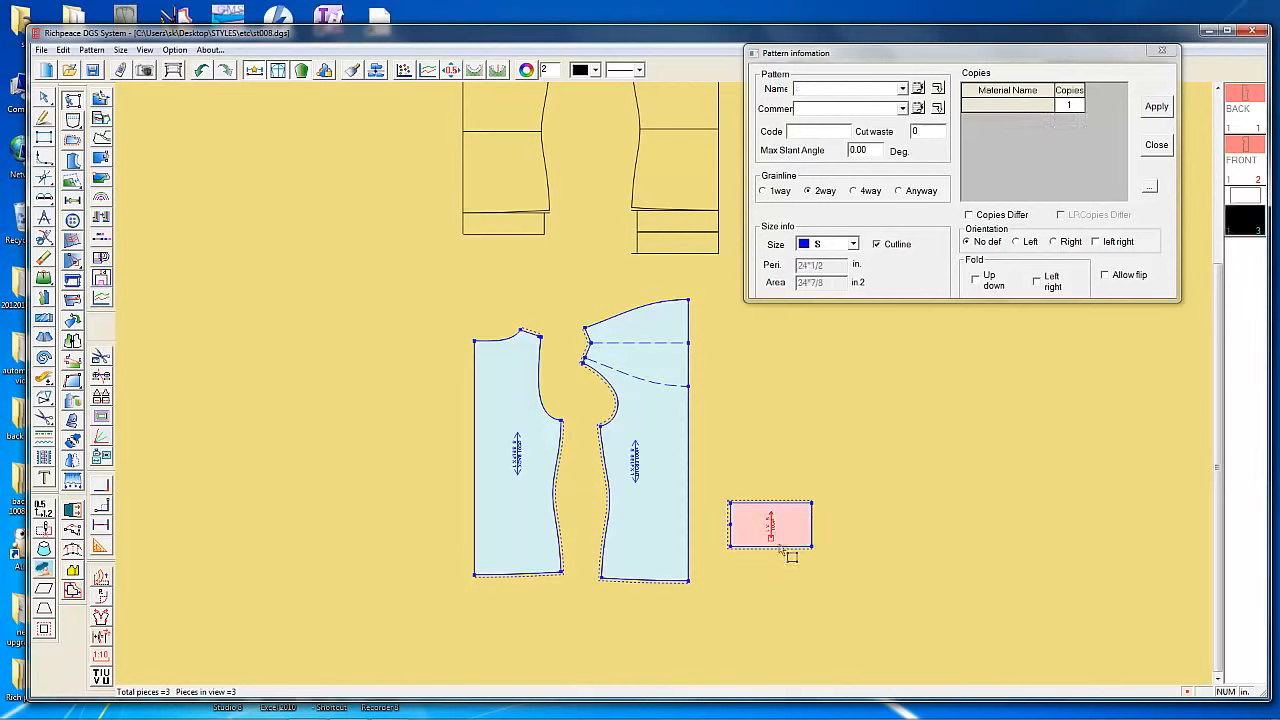
left_click(903, 89)
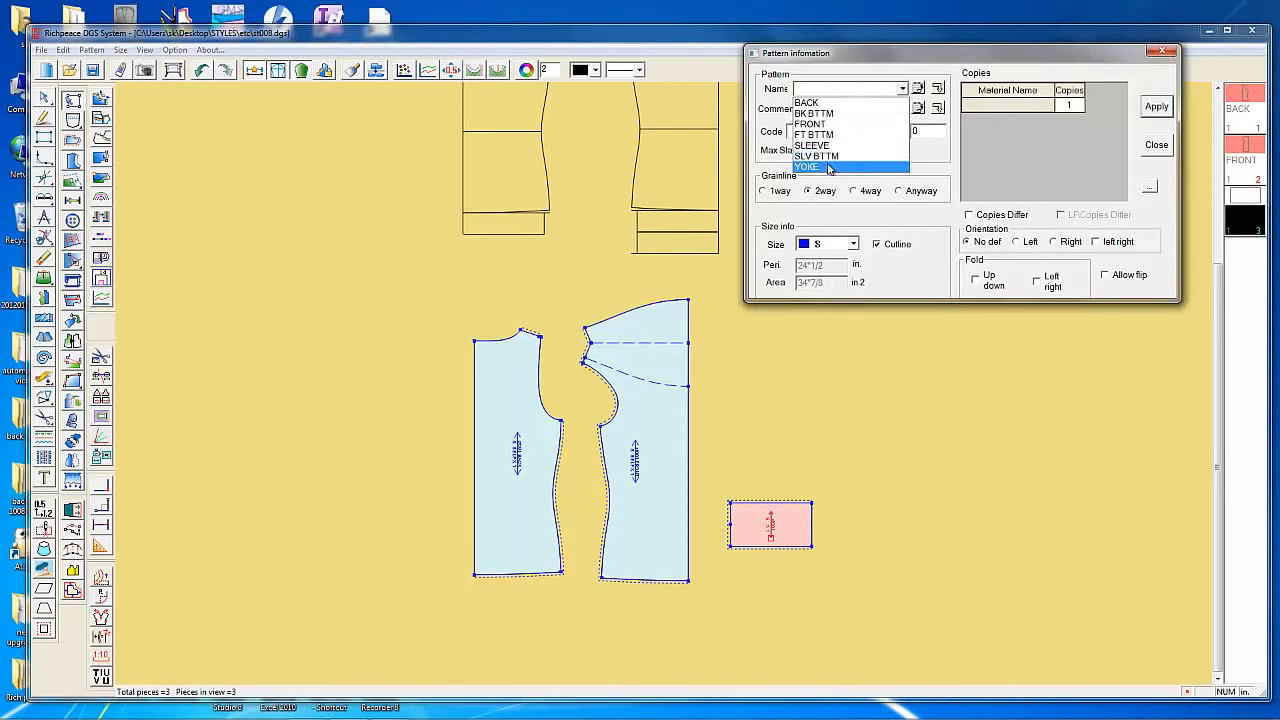
left_click(815, 113)
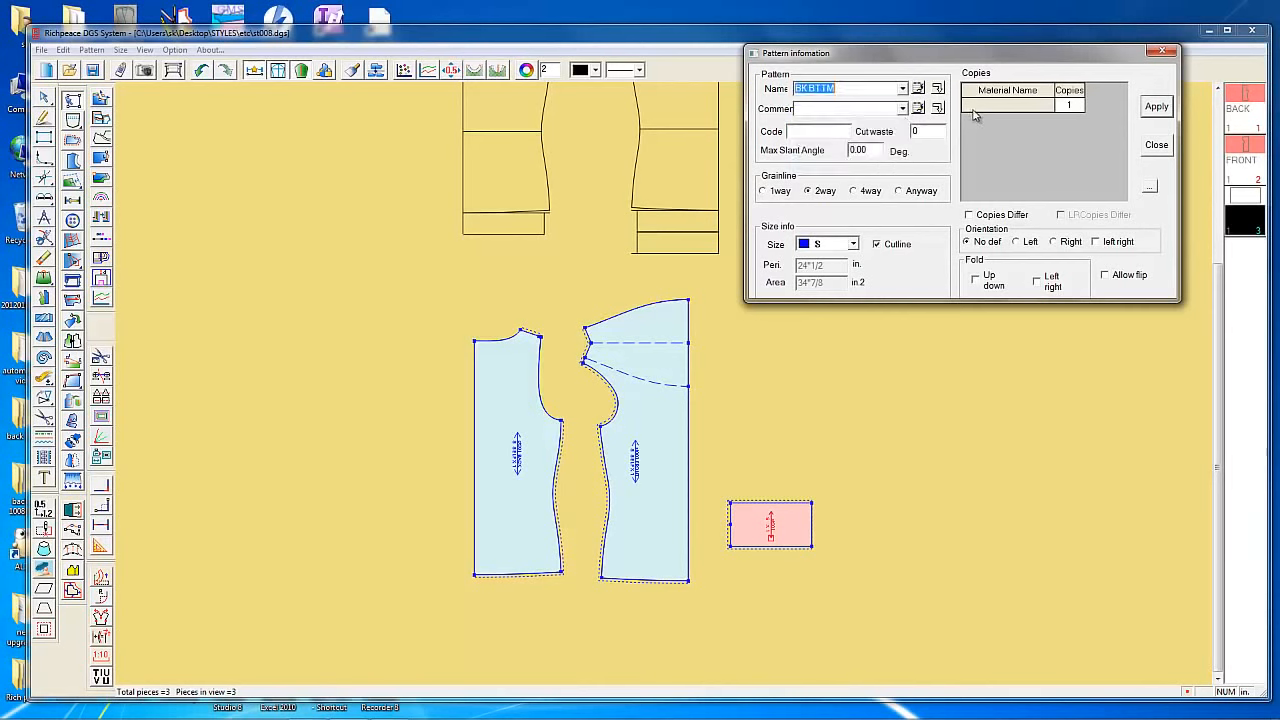
left_click(980, 108)
left_click(1047, 106)
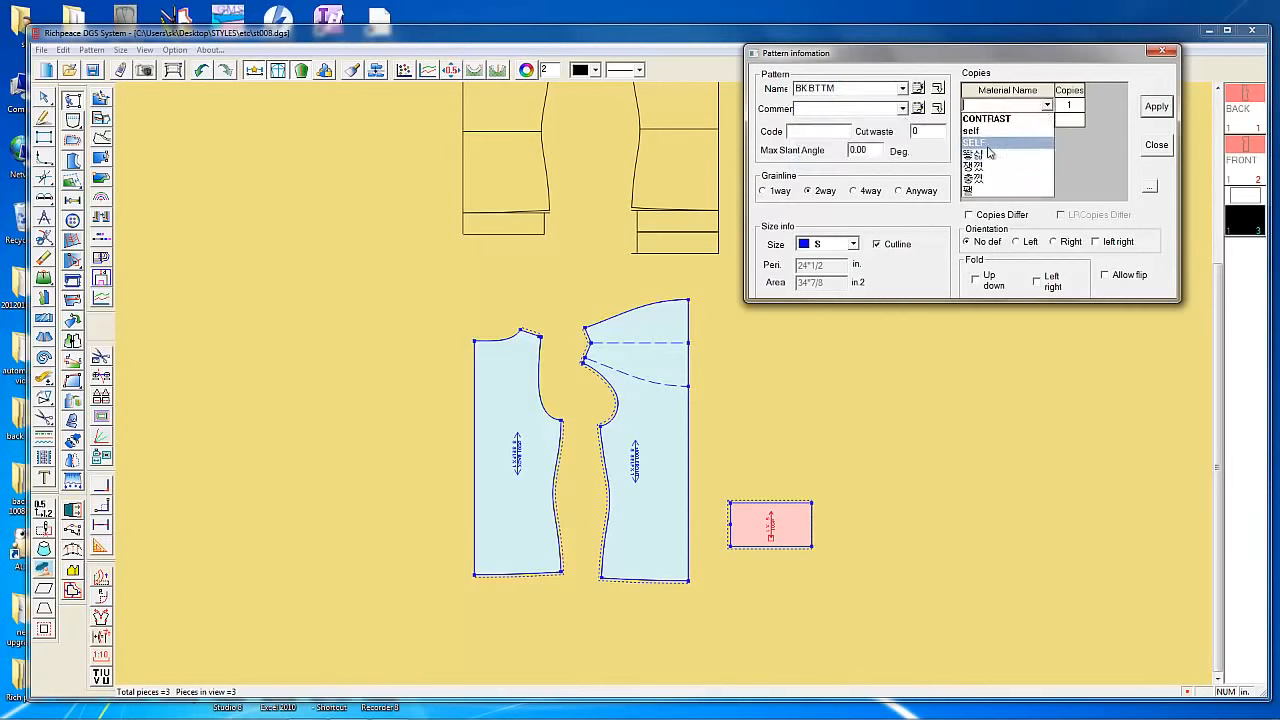
left_click(988, 145)
left_click(1075, 105)
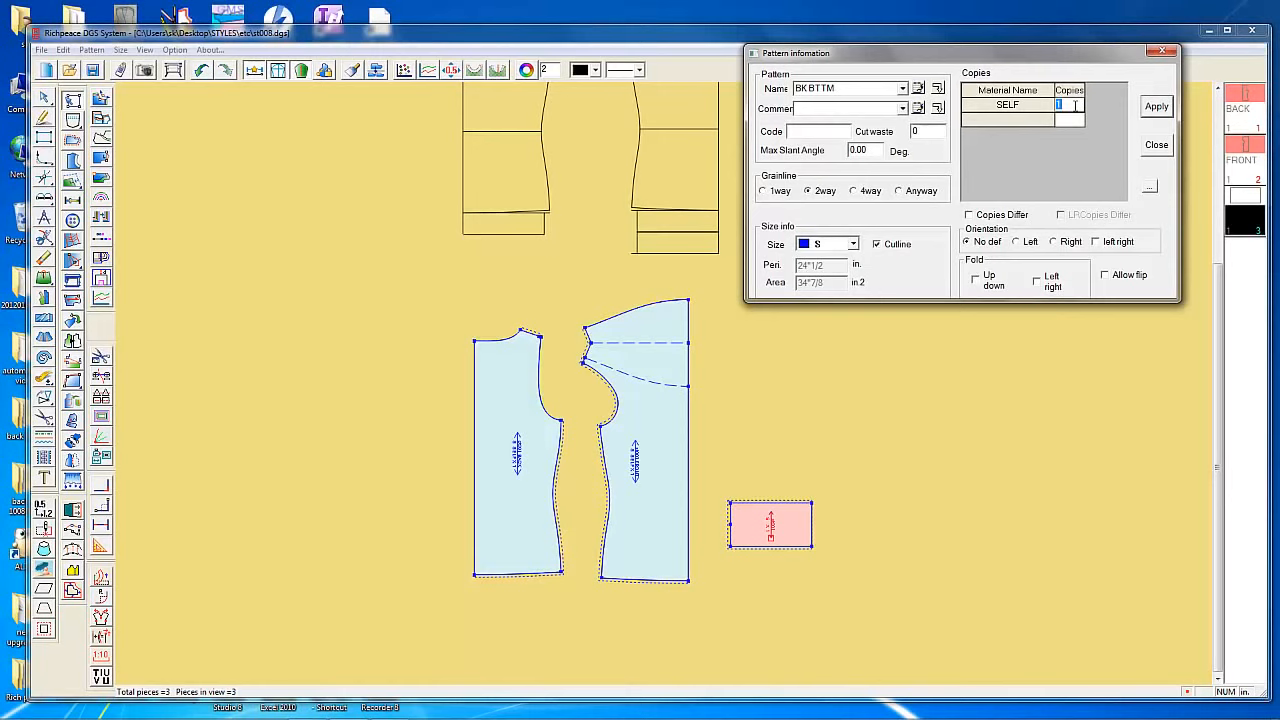
left_click(1156, 107)
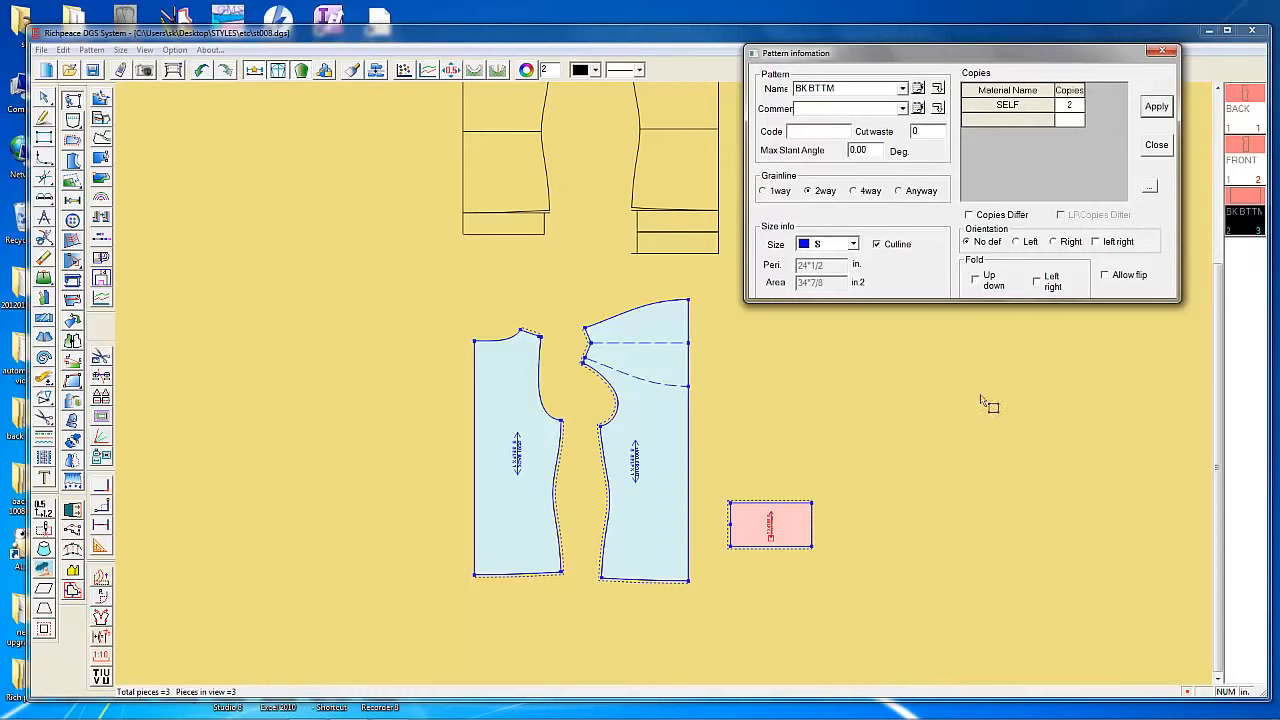
left_click(1162, 51)
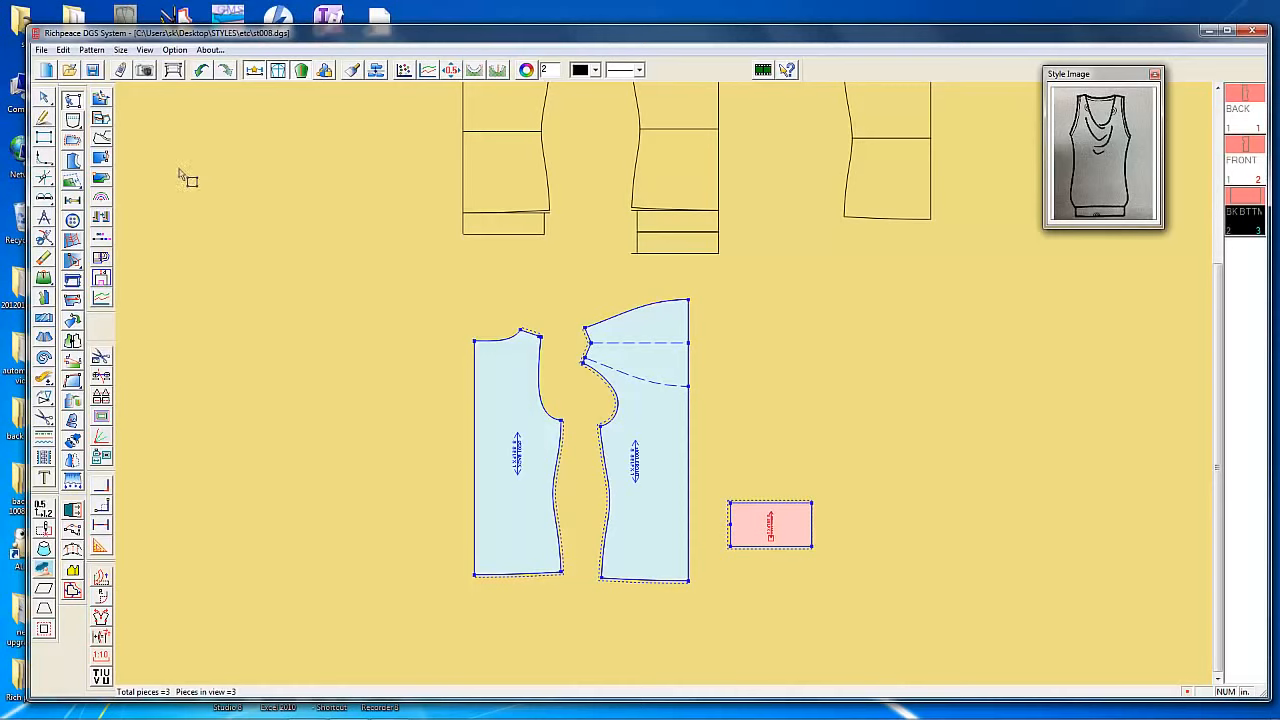
Match the back and front pieces at their underarm points with Stepped and Compare, and walk the back's side seam along the front's
left_click(72, 183)
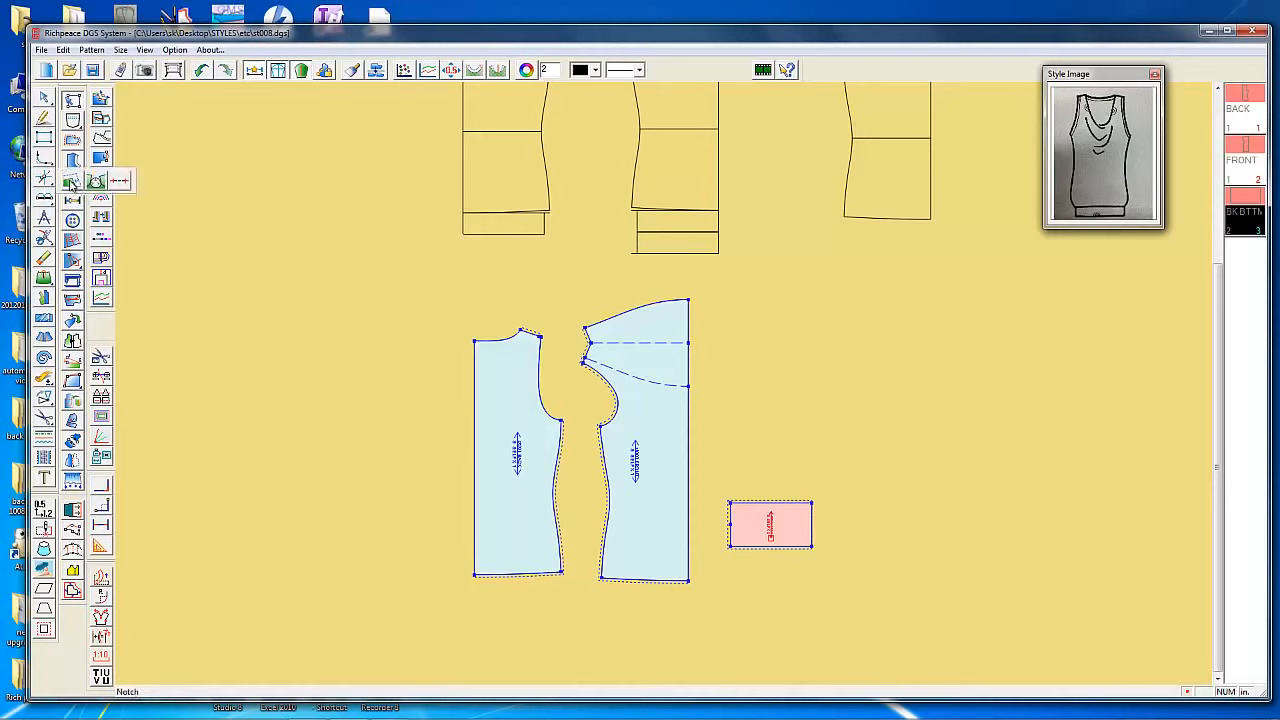
left_click(75, 185)
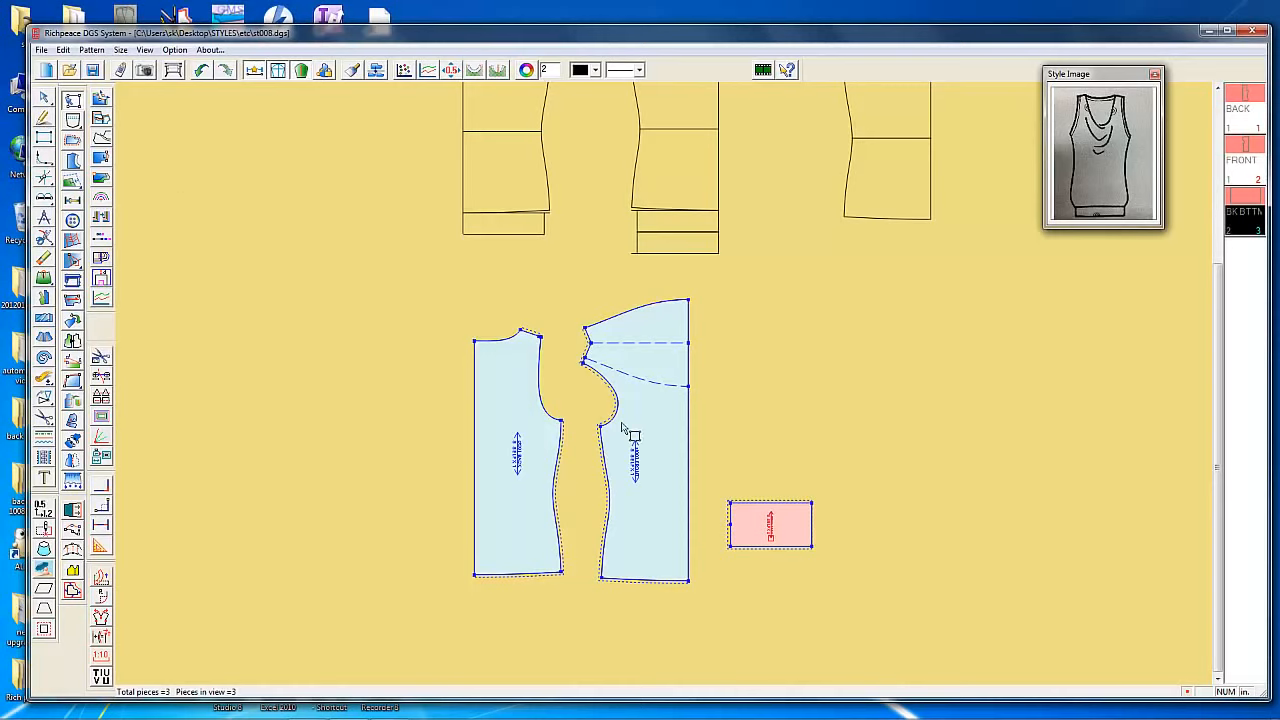
left_click(70, 283)
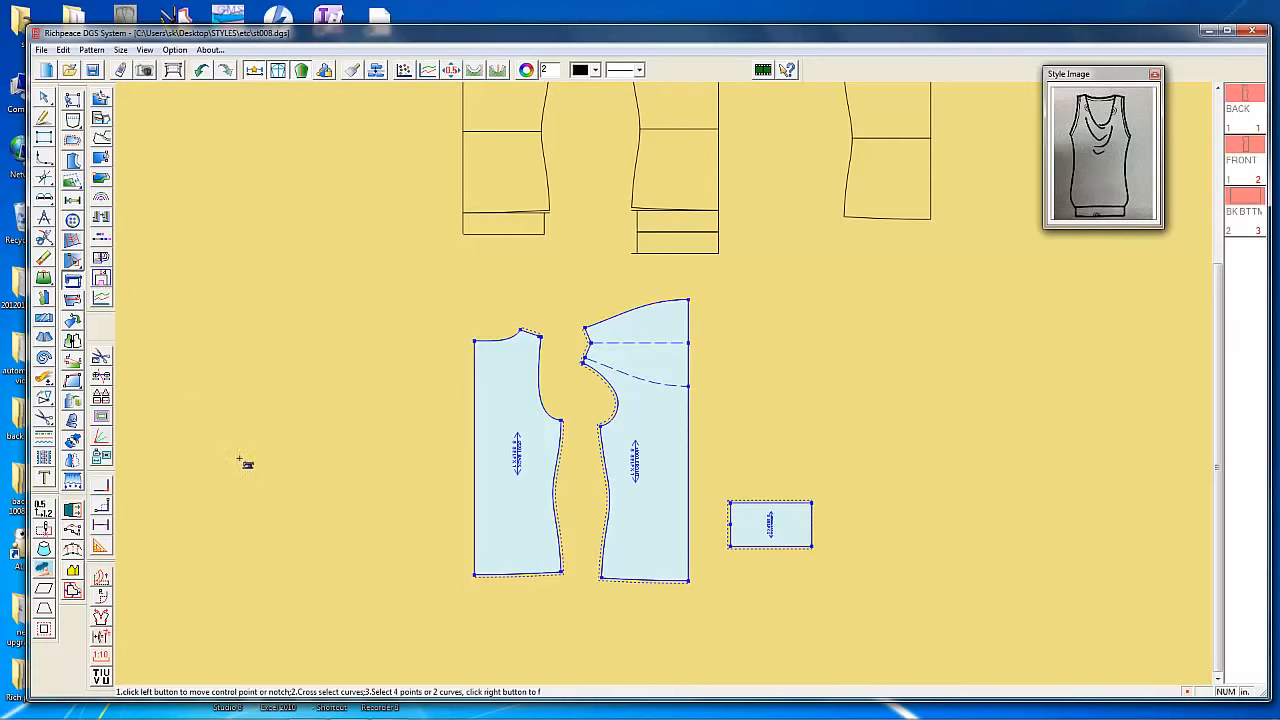
left_click(562, 421)
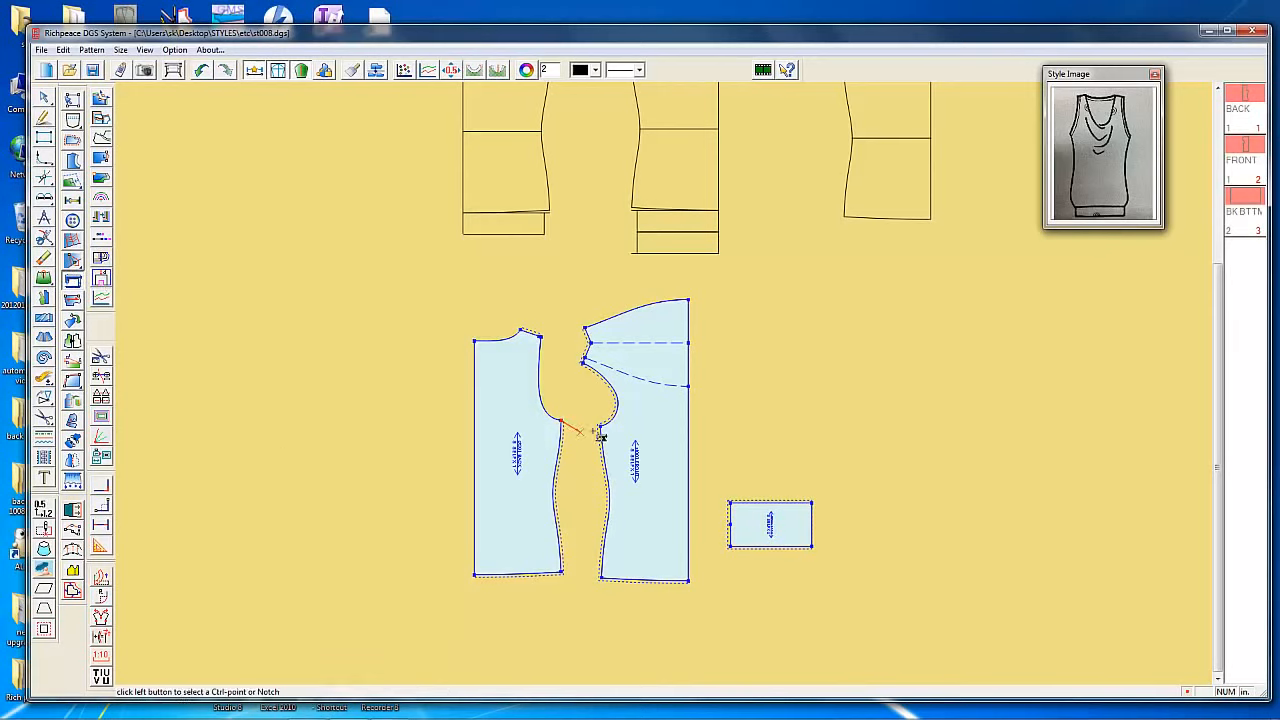
left_click(601, 428)
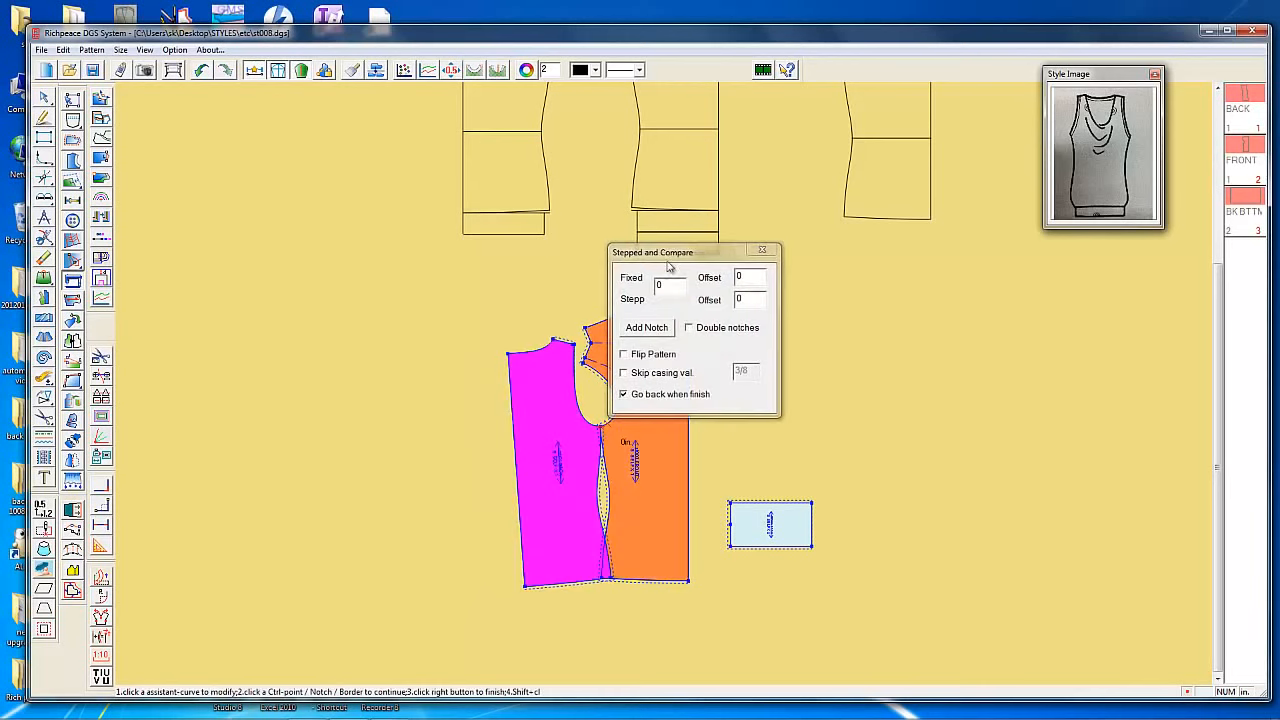
left_click_drag(689, 253, 885, 262)
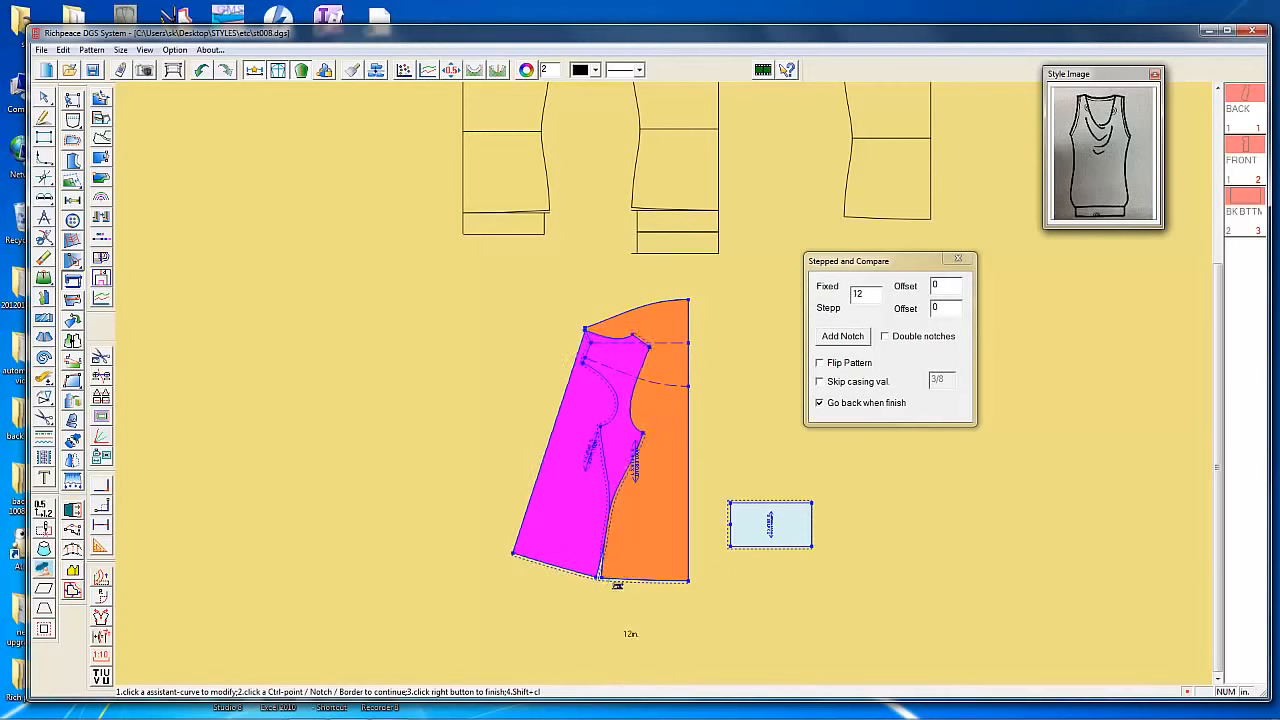
scroll(614, 566, "up", 3)
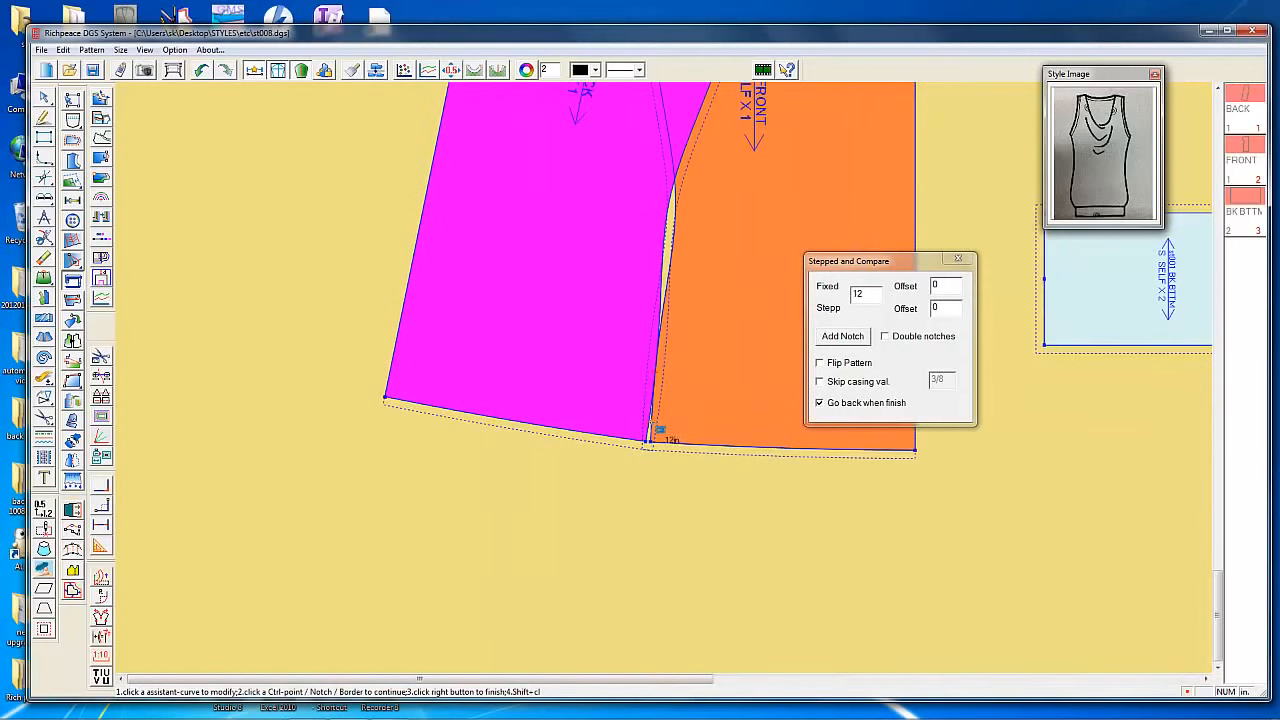
scroll(668, 366, "down", 3)
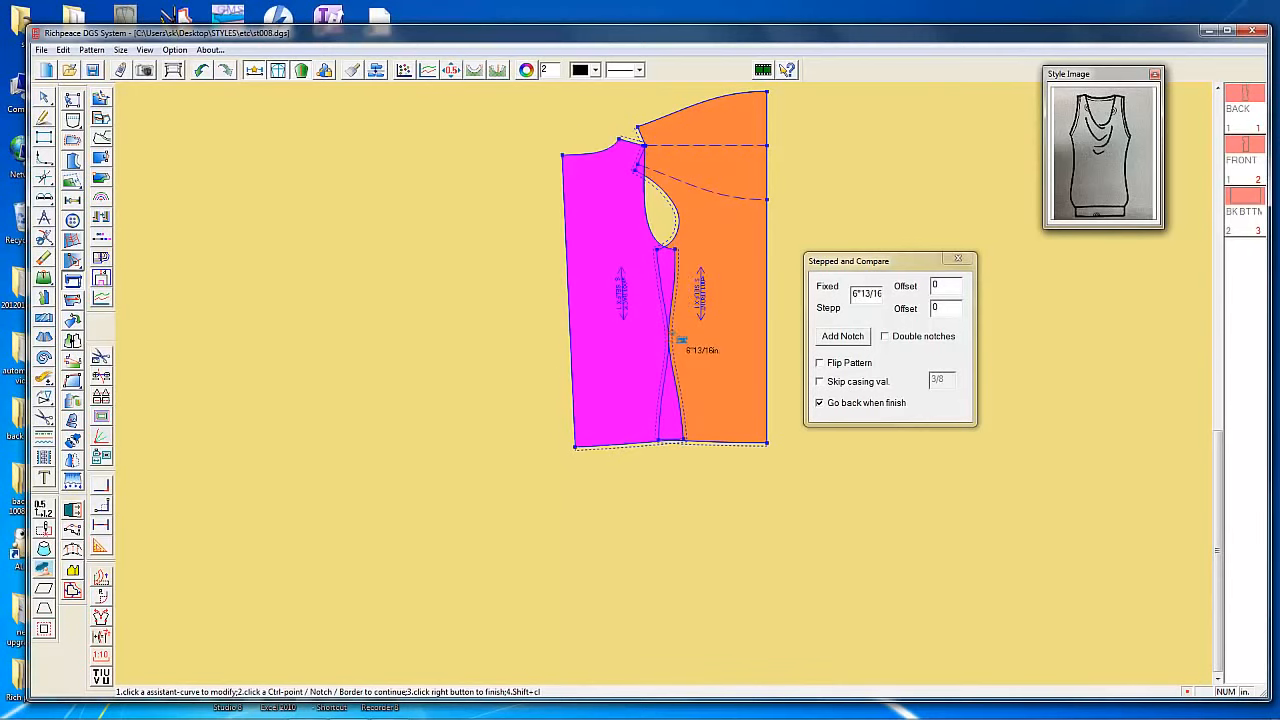
Add matching notches to the back and front side seams at the waist, about 6 13/16 in from the underarm, and finish the comparison
left_click(841, 345)
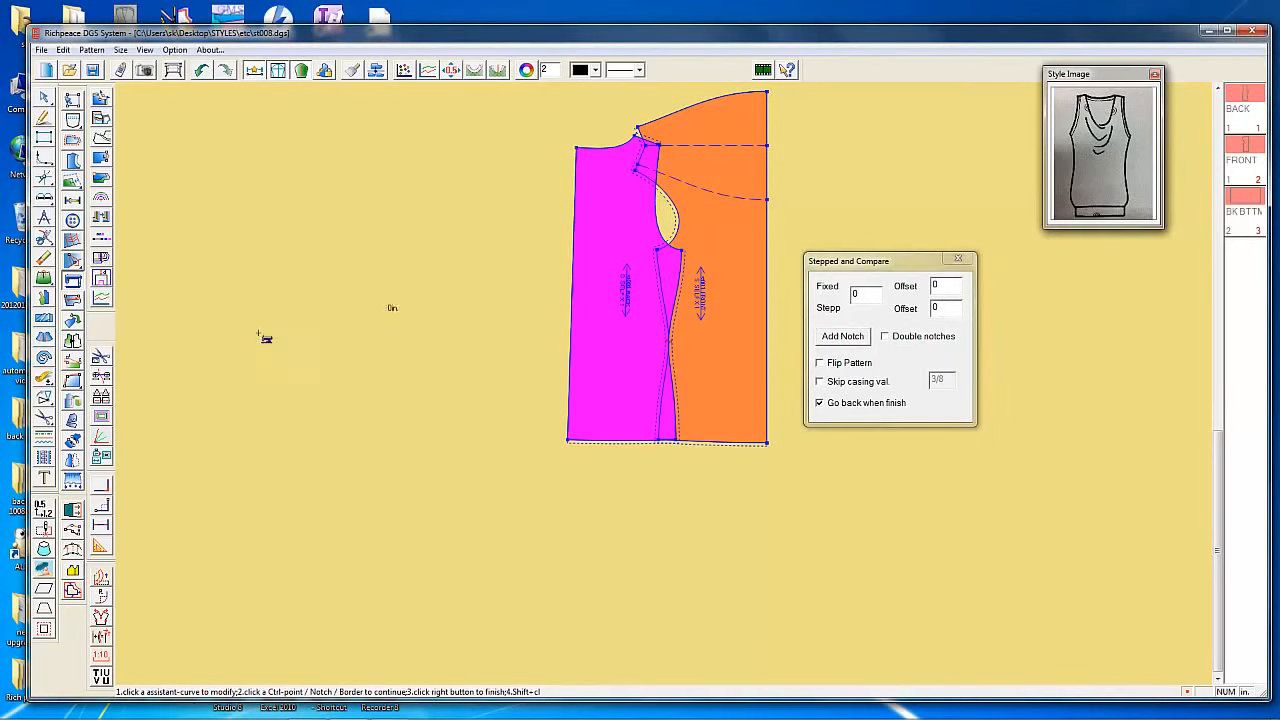
right_click(235, 251)
scroll(712, 434, "down", 3)
scroll(663, 398, "up", 4)
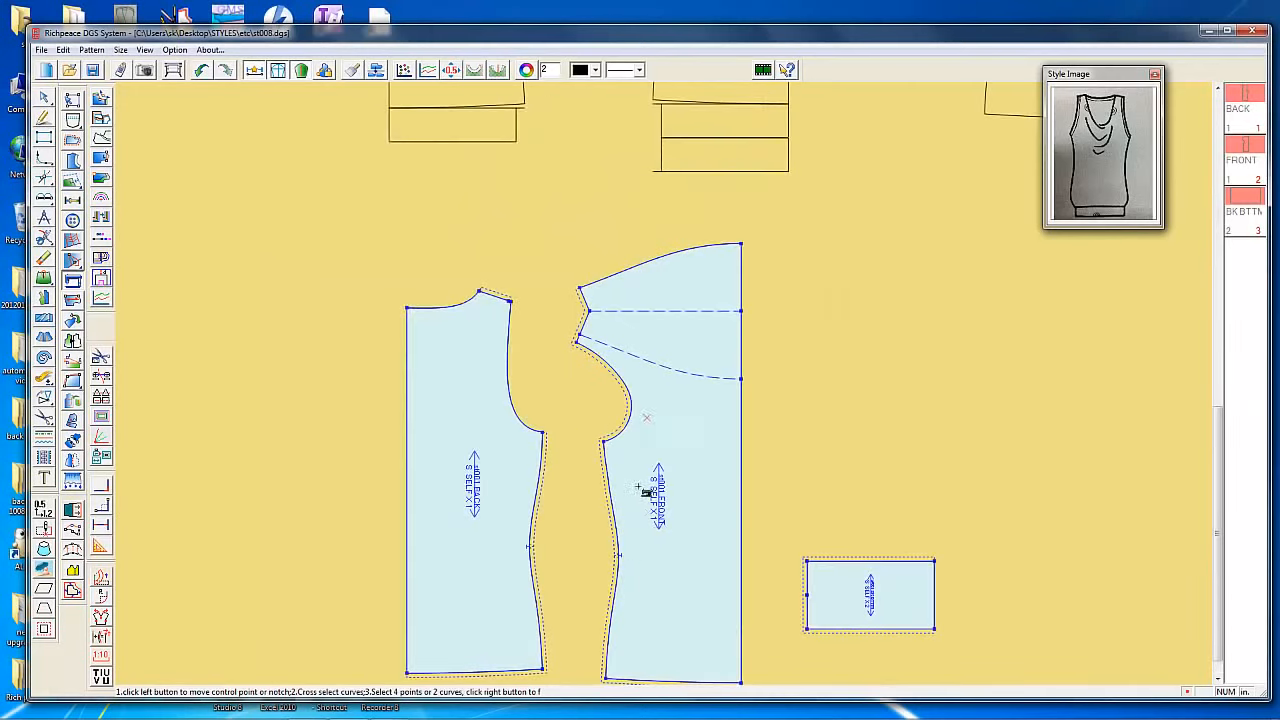
scroll(625, 580, "up", 1)
scroll(651, 388, "down", 2)
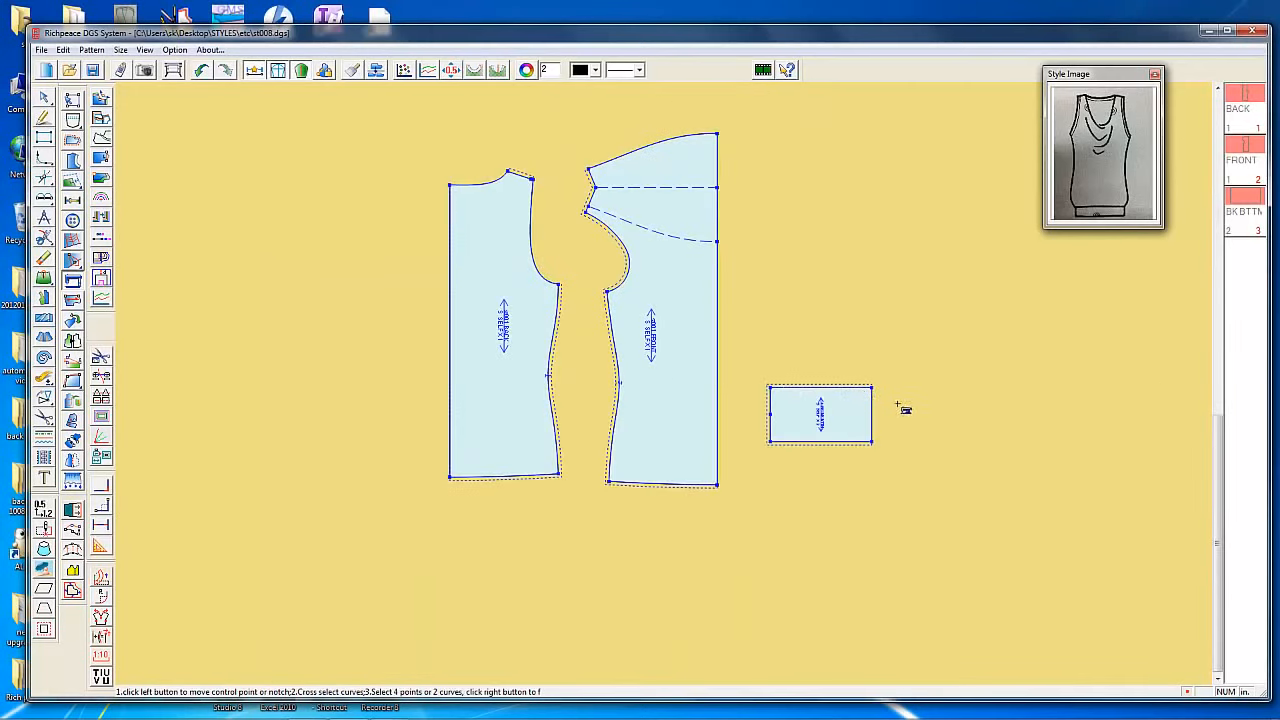
Edit the waist notches on the front and back side seams with the Notch tool, adding a control point and grading point to each
right_click(268, 281)
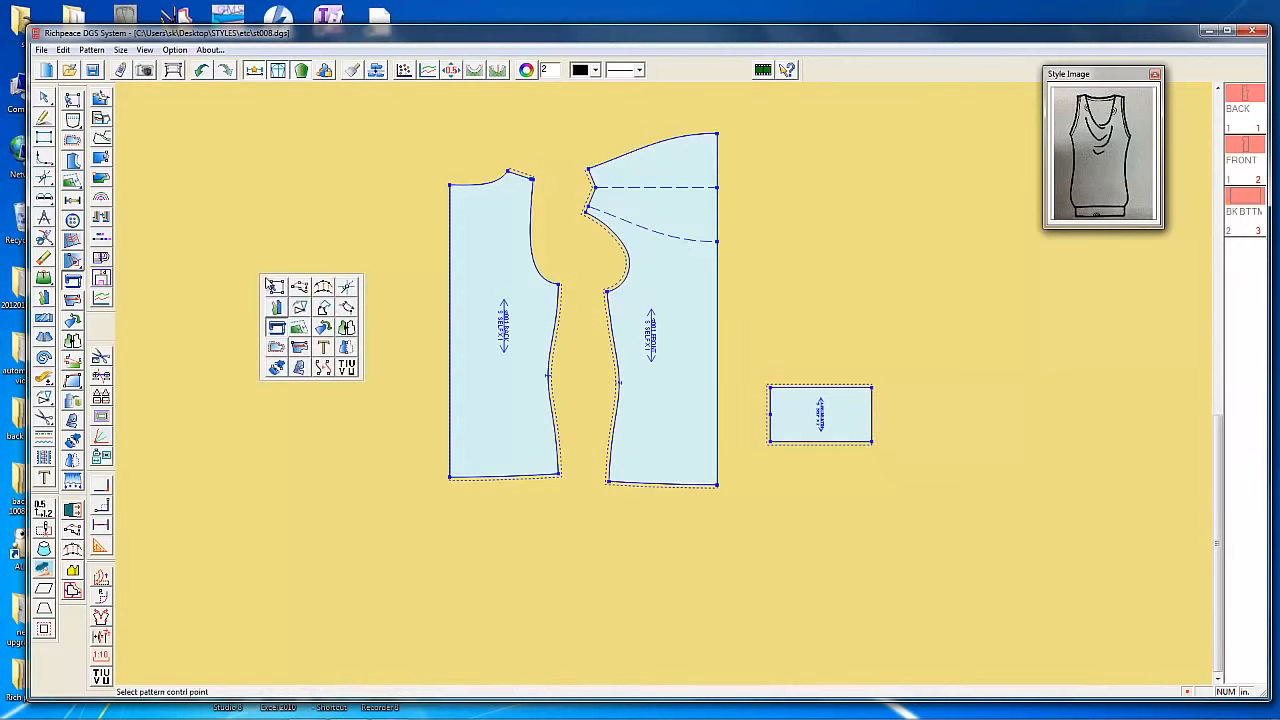
left_click(298, 330)
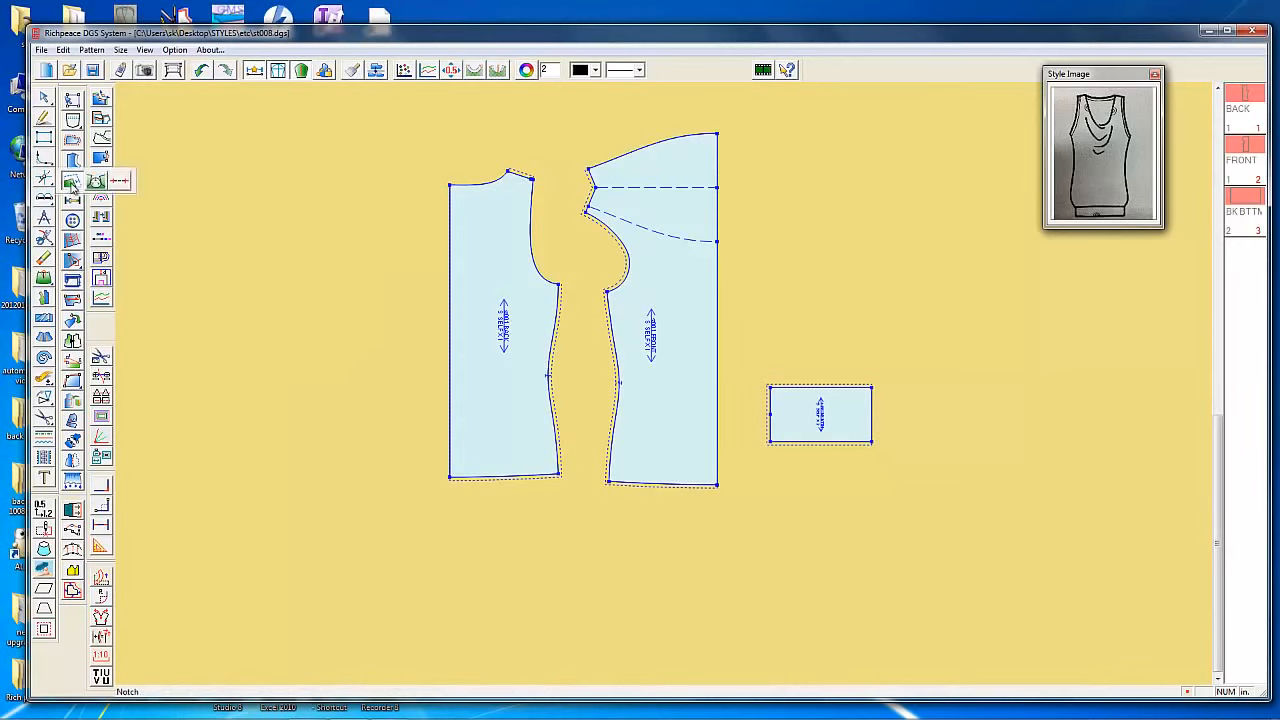
left_click(72, 182)
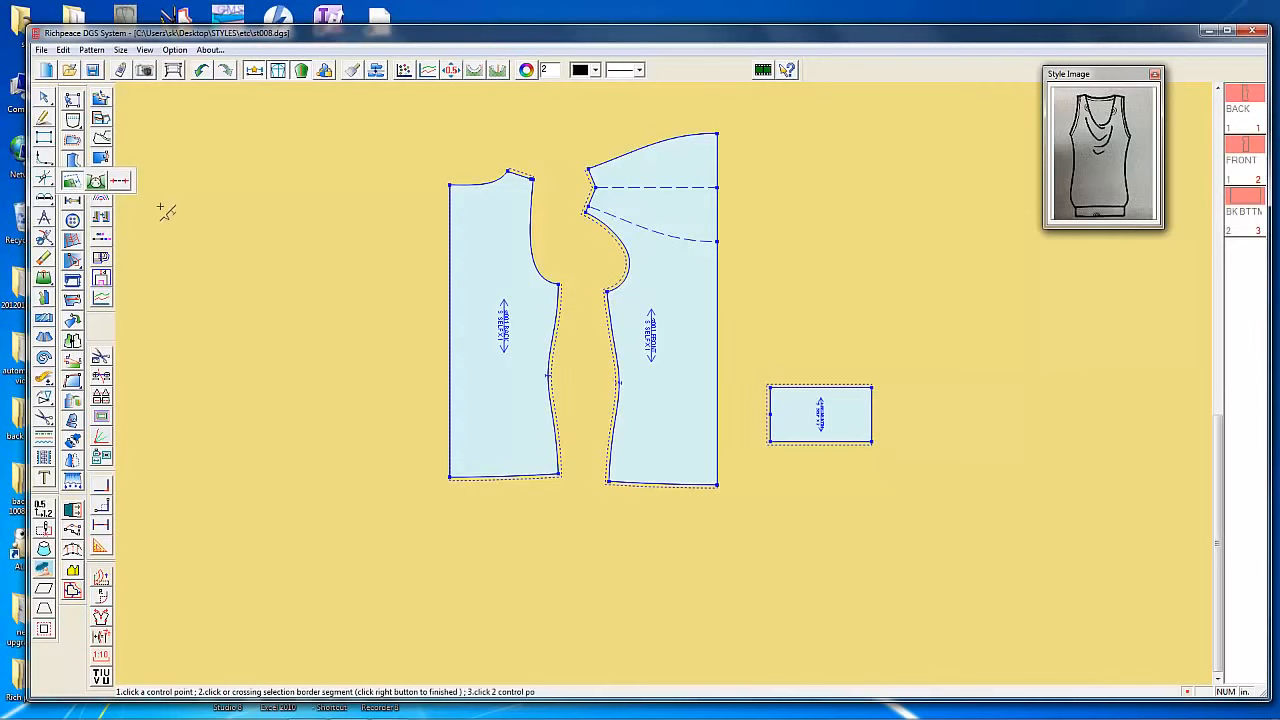
scroll(620, 394, "up", 3)
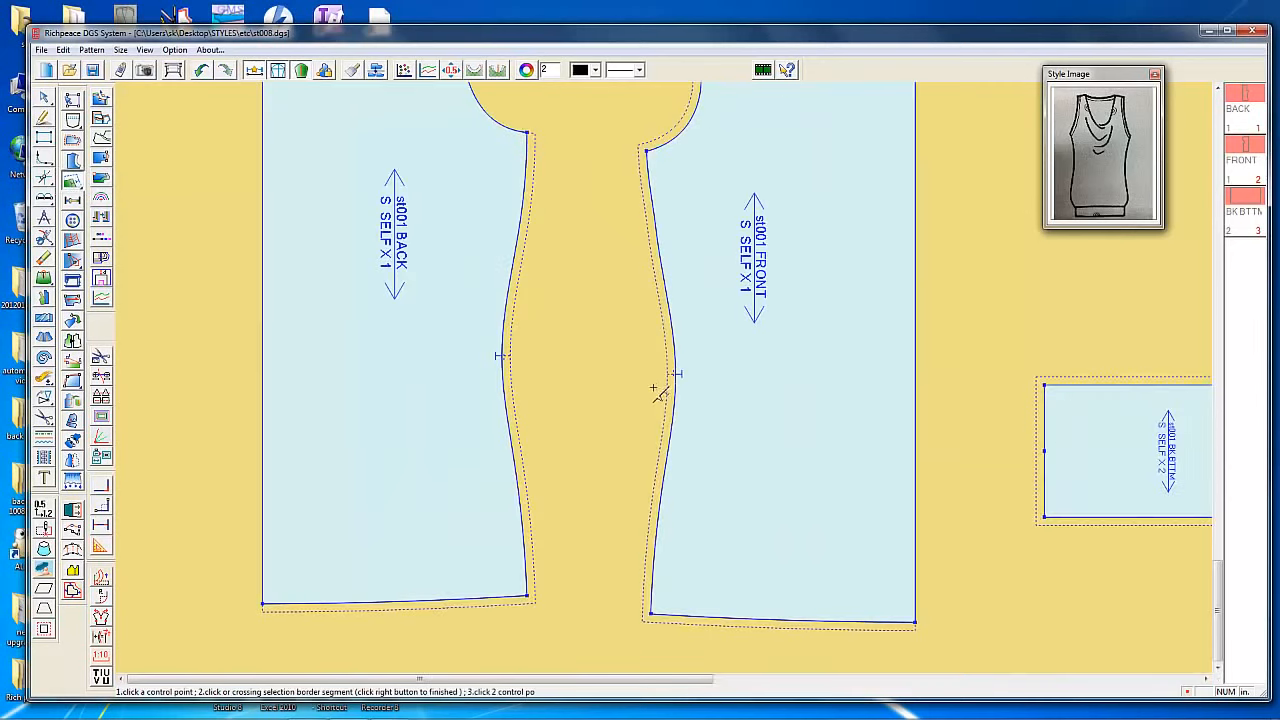
scroll(660, 394, "up", 2)
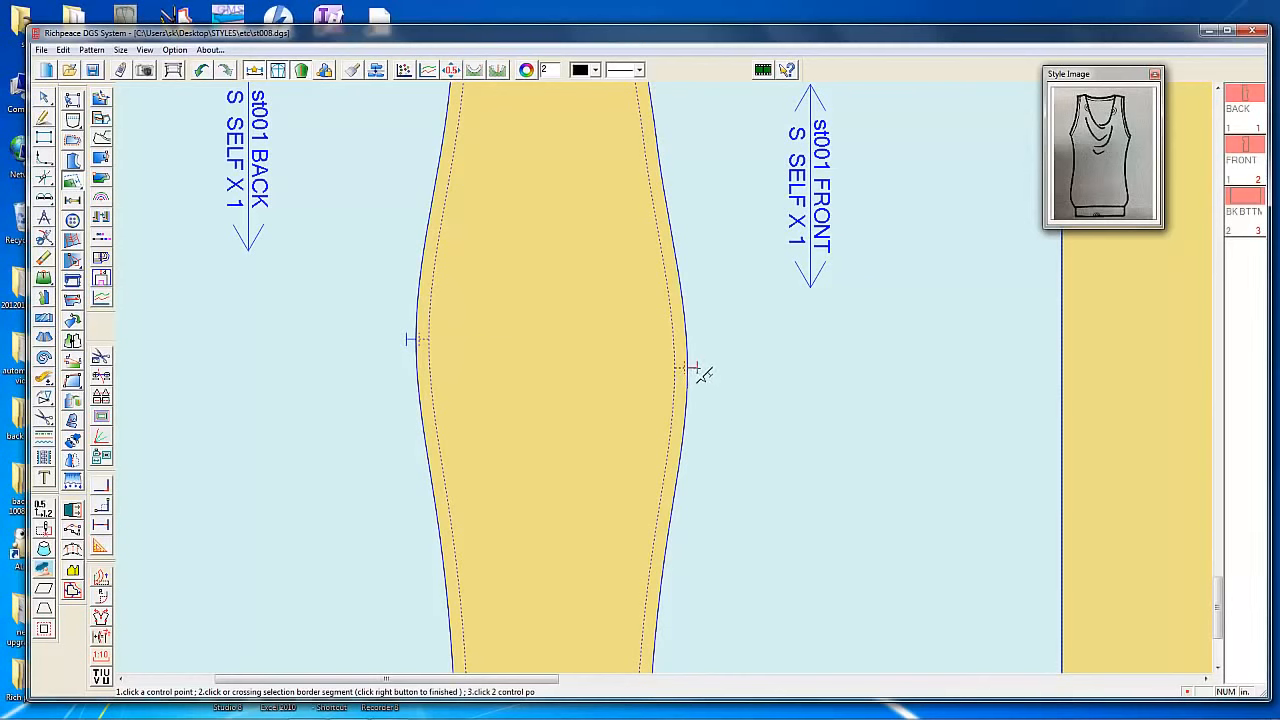
left_click(690, 368)
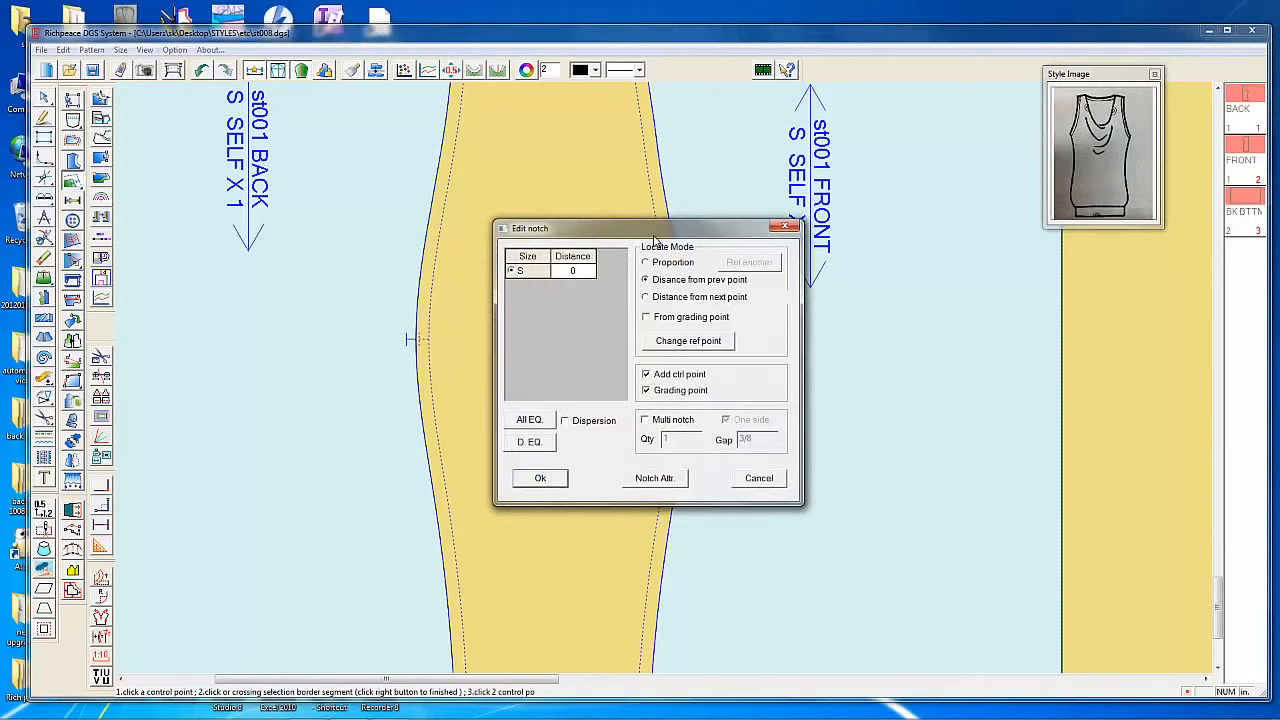
left_click_drag(540, 209, 816, 206)
left_click_drag(1085, 243, 1088, 245)
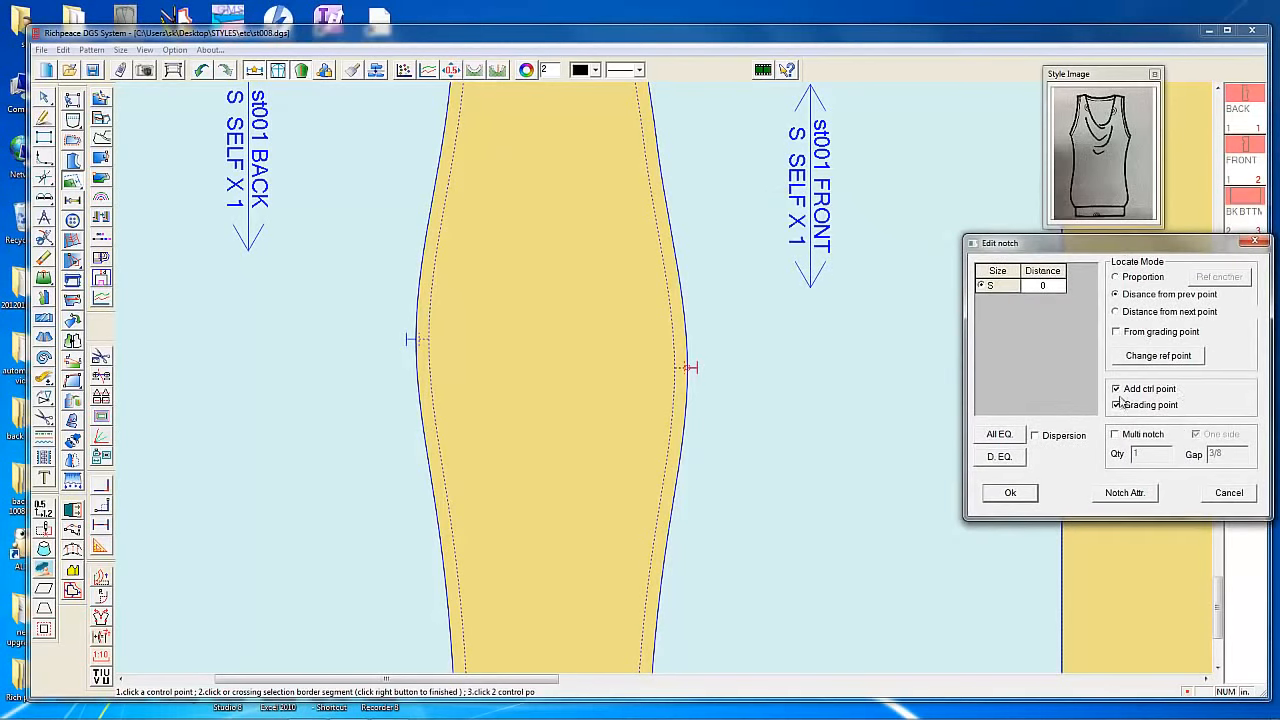
key("Return")
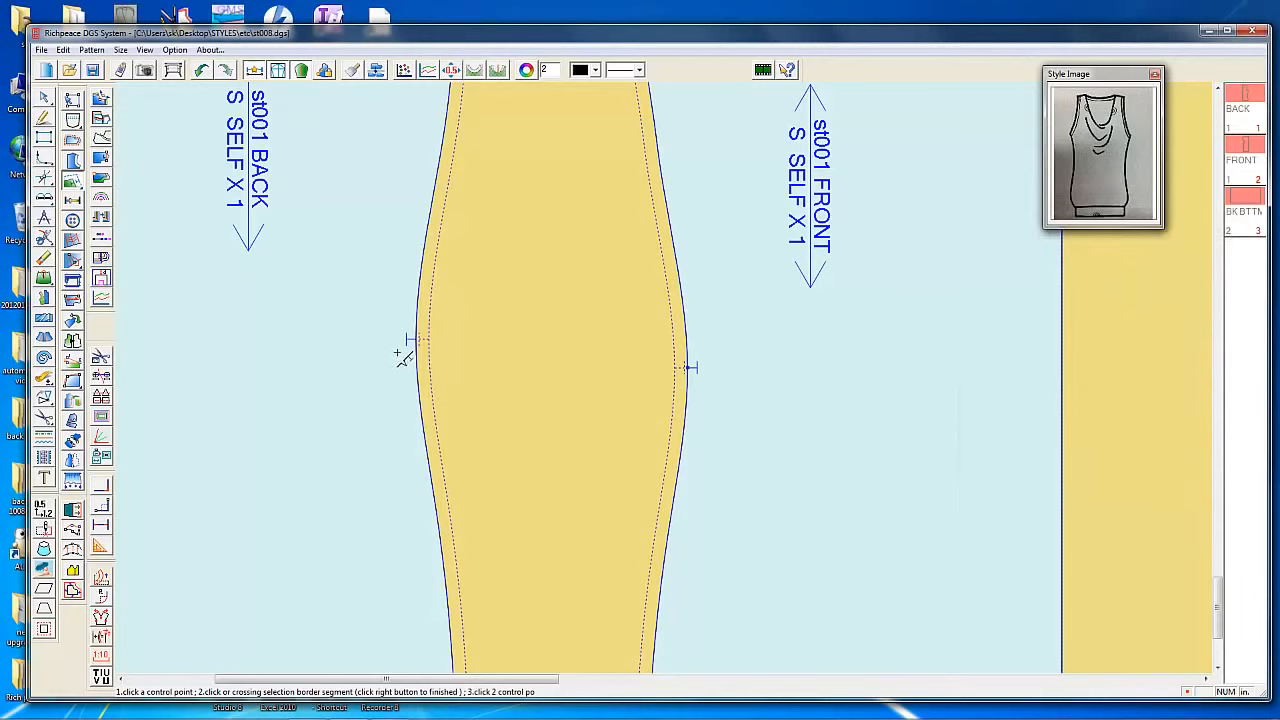
left_click(413, 342)
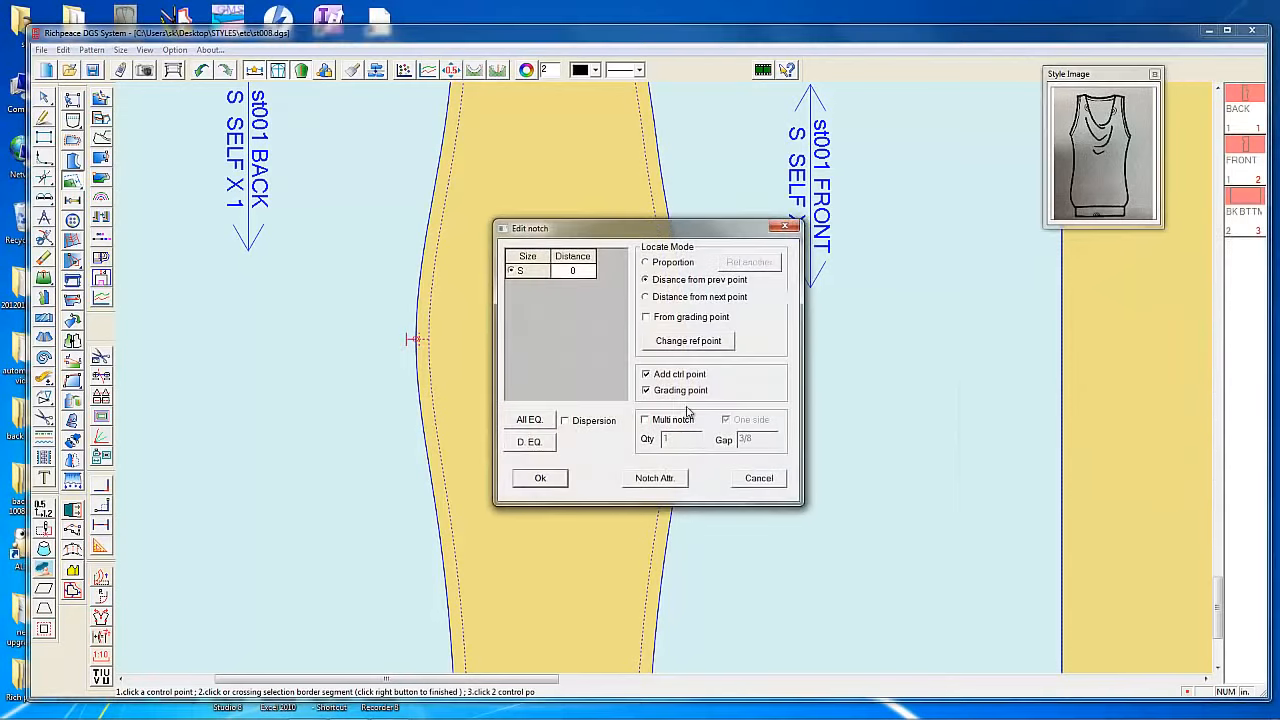
left_click(541, 475)
Add corner notches at the center hem points of the back and front pieces
scroll(676, 378, "down", 5)
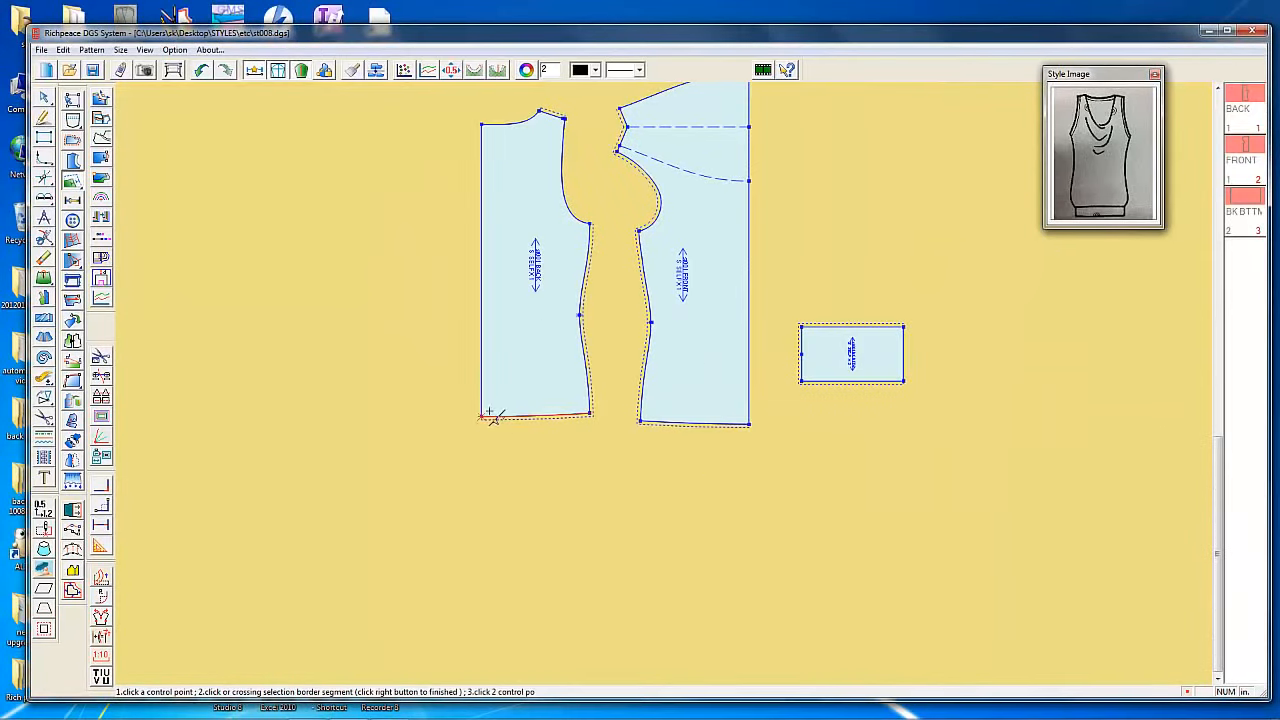
scroll(491, 418, "up", 2)
left_click(568, 472)
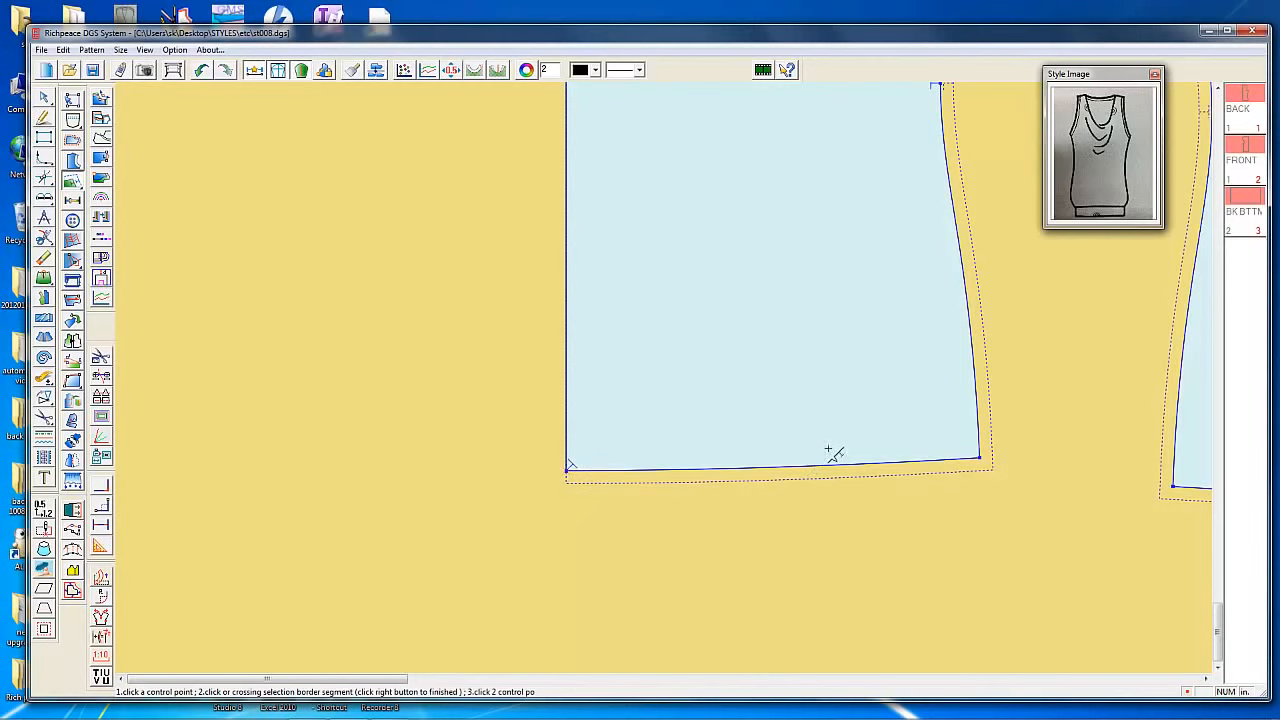
scroll(827, 446, "down", 2)
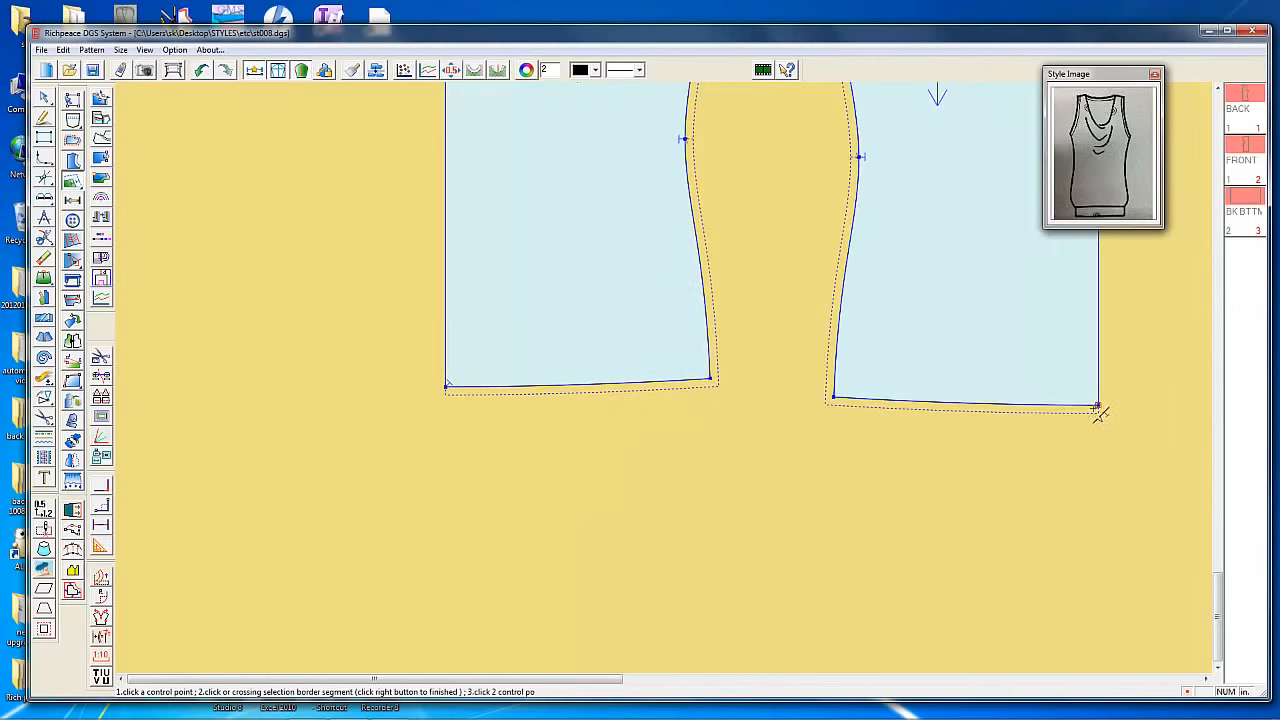
scroll(574, 340, "down", 2)
scroll(500, 232, "down", 1)
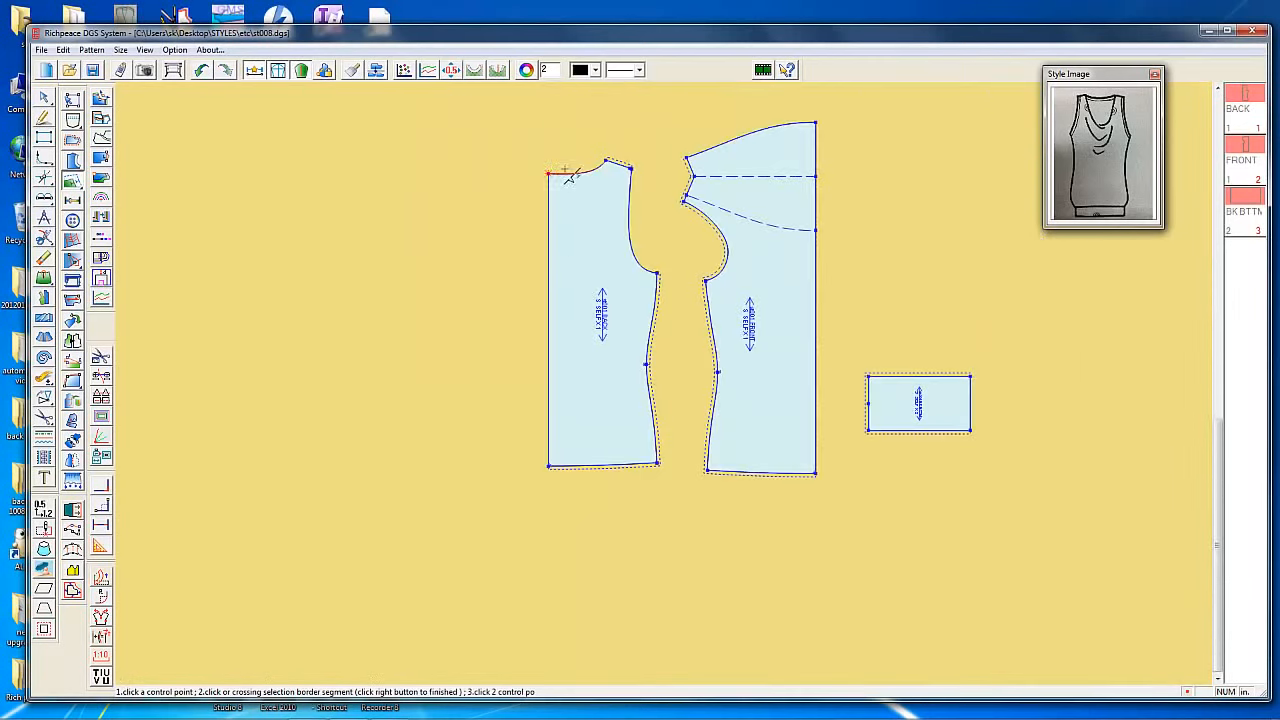
Place a notch on the back neckline 3/16 in from the center-back point, with a control point and grading point
scroll(560, 172, "up", 3)
left_click(597, 451)
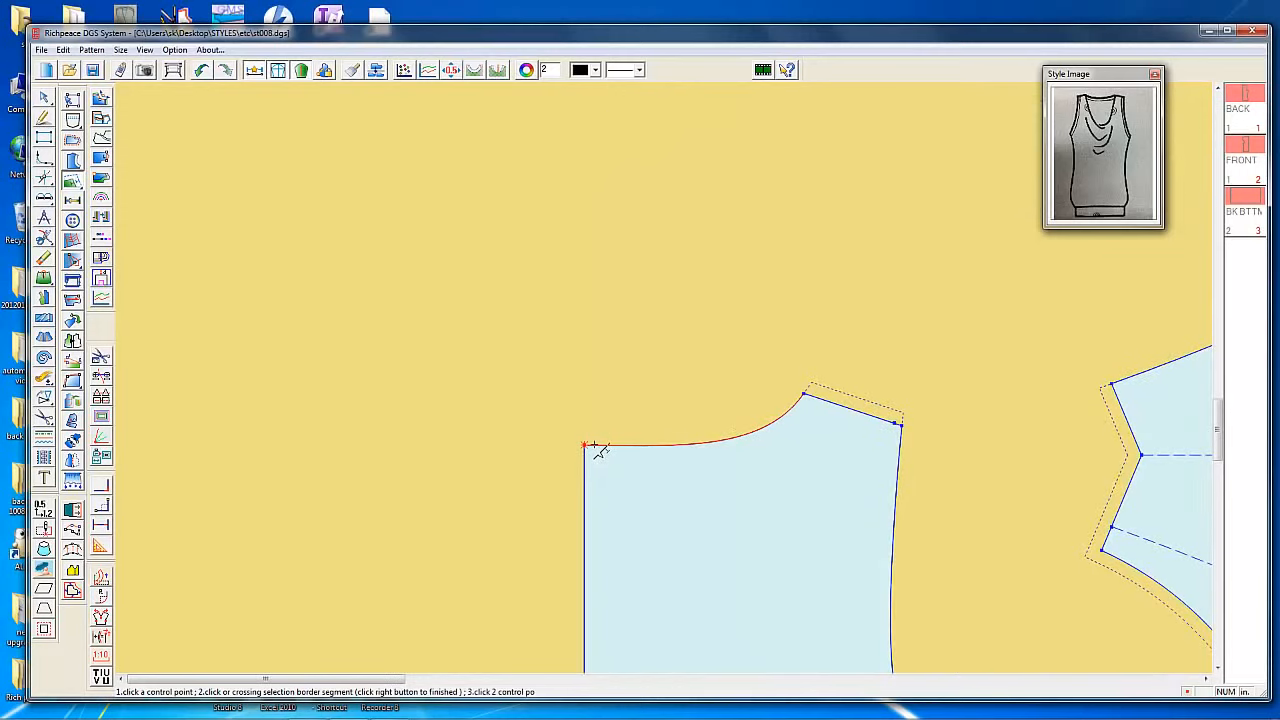
right_click(580, 523)
left_click_drag(625, 235, 376, 177)
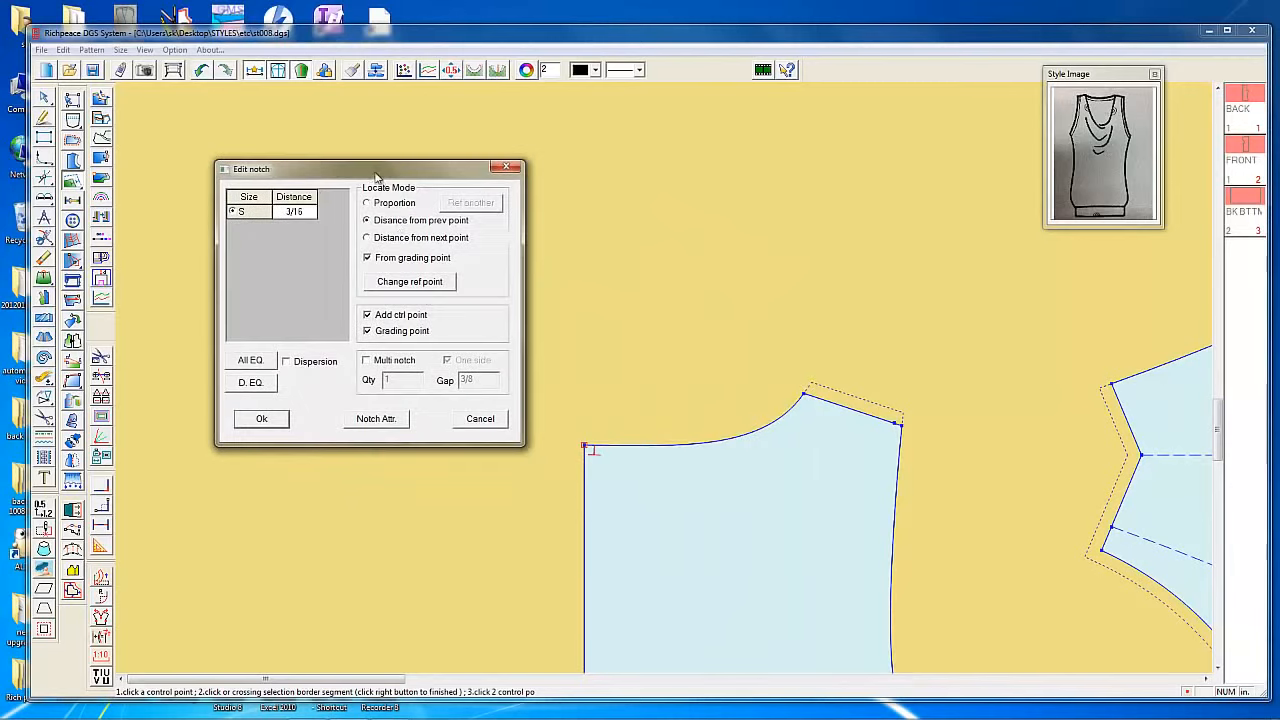
left_click(296, 214)
left_click(252, 418)
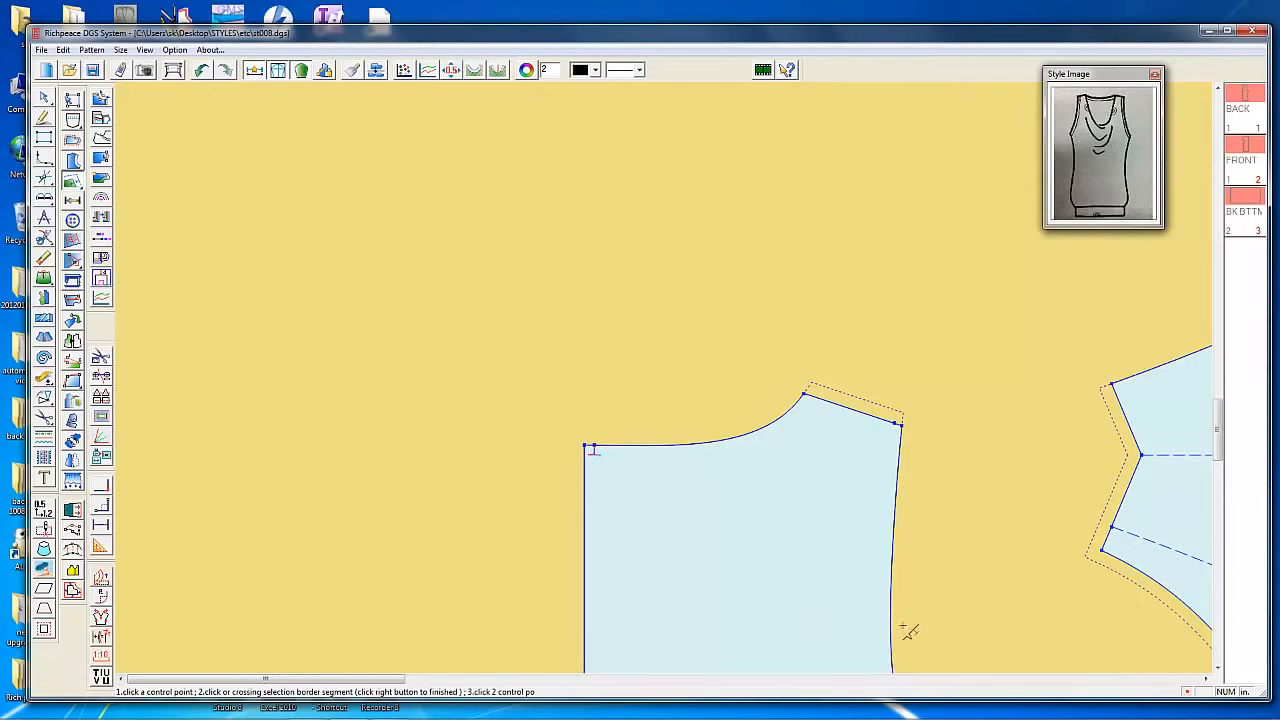
Add notches at both corners of the BK BTTM hem band's center edge, the edge without seam allowance
scroll(903, 626, "down", 3)
scroll(673, 380, "down", 2)
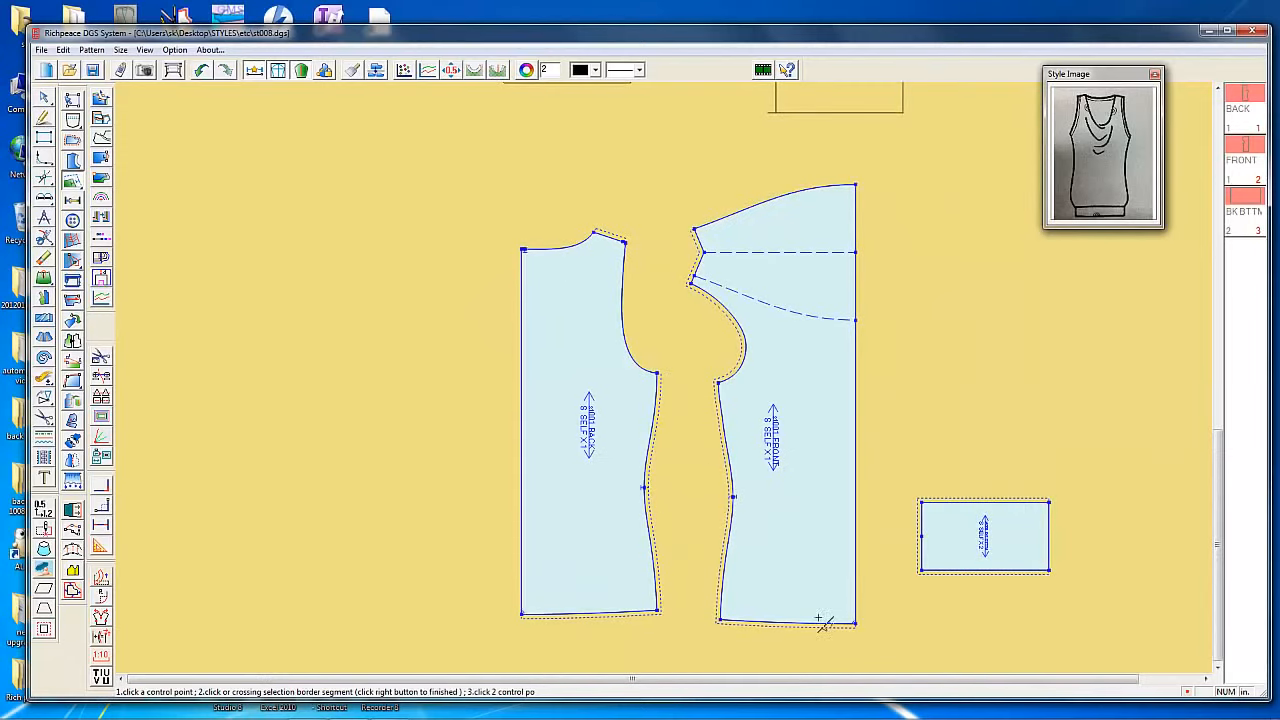
scroll(1017, 553, "down", 1)
scroll(690, 350, "up", 2)
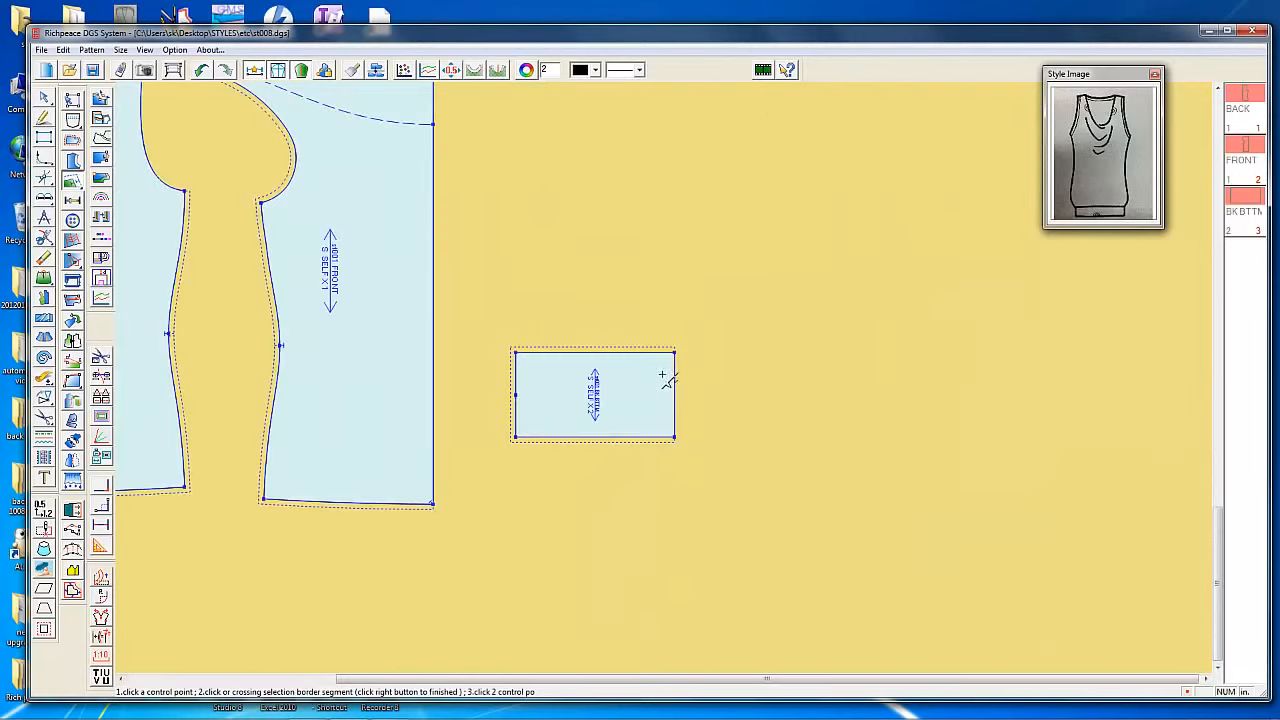
scroll(667, 380, "up", 2)
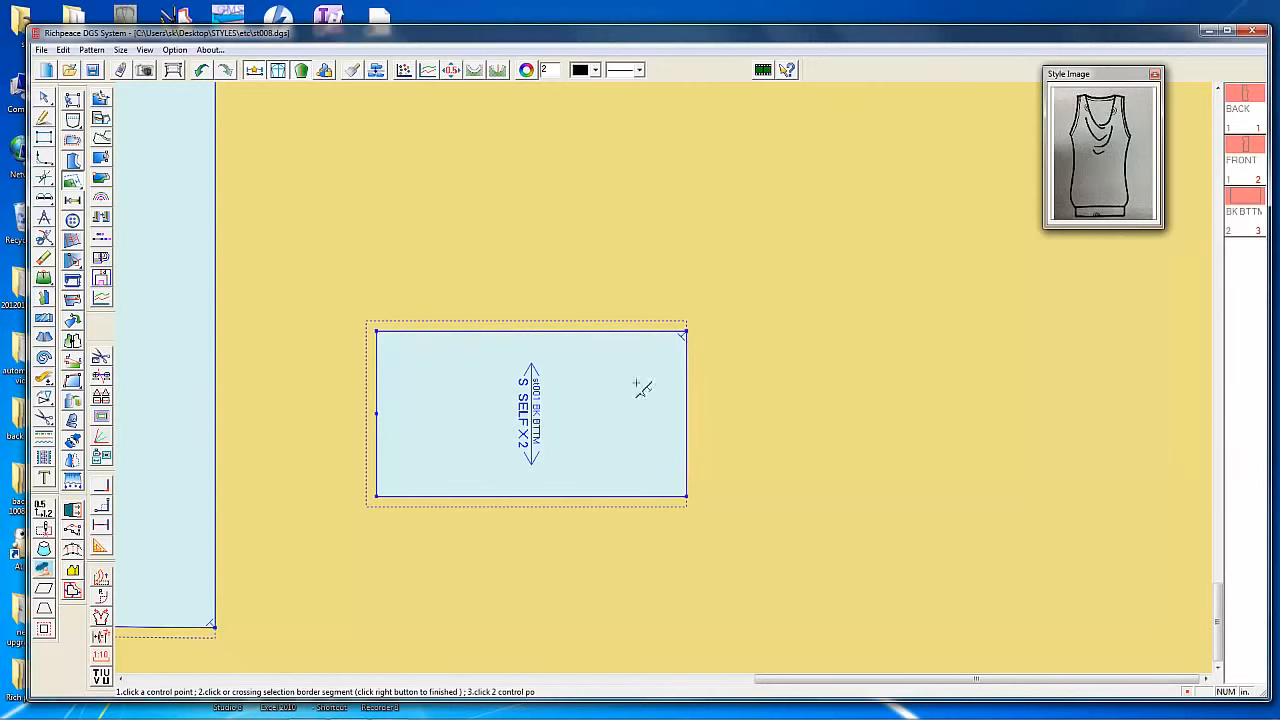
left_click(686, 497)
scroll(668, 383, "down", 4)
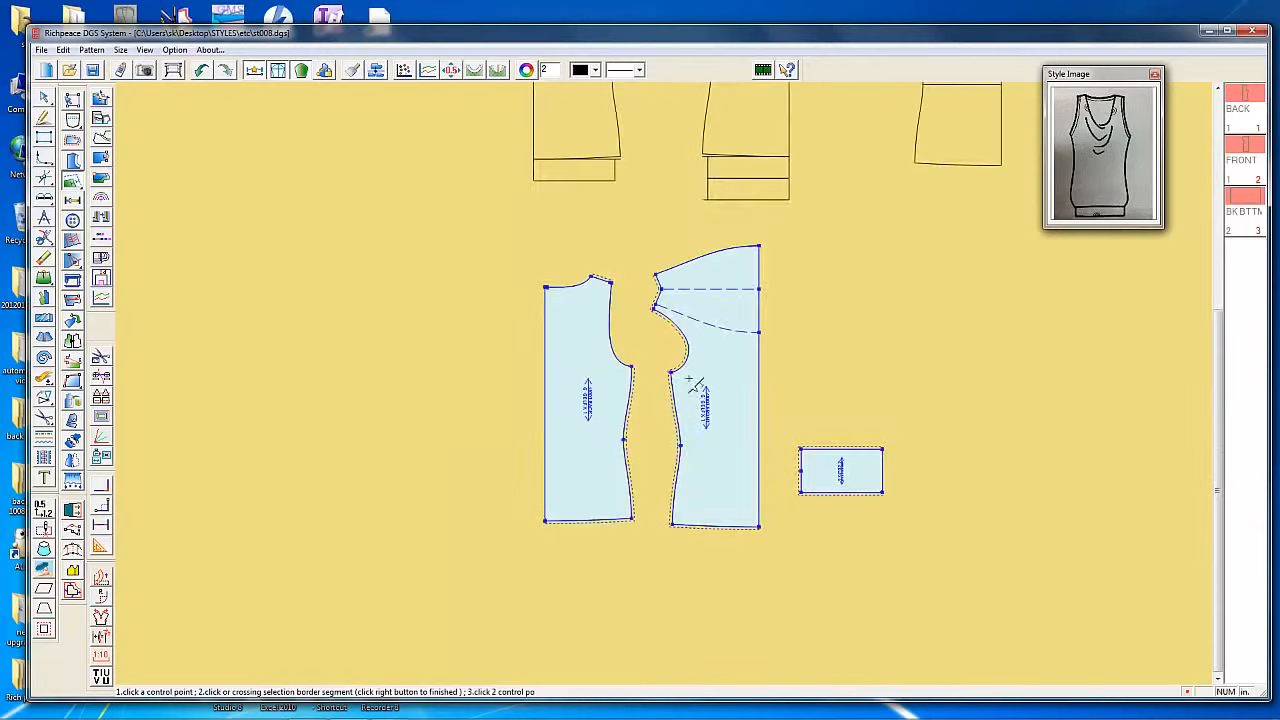
scroll(661, 410, "up", 2)
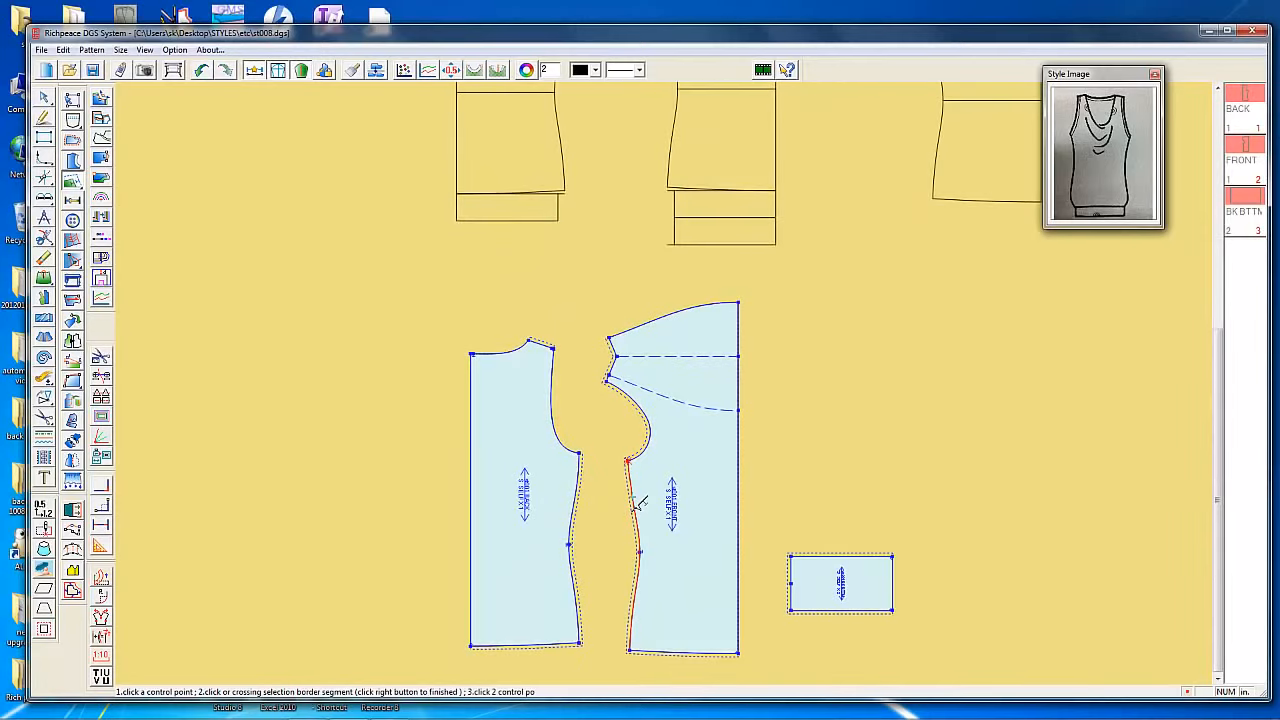
scroll(656, 485, "down", 2)
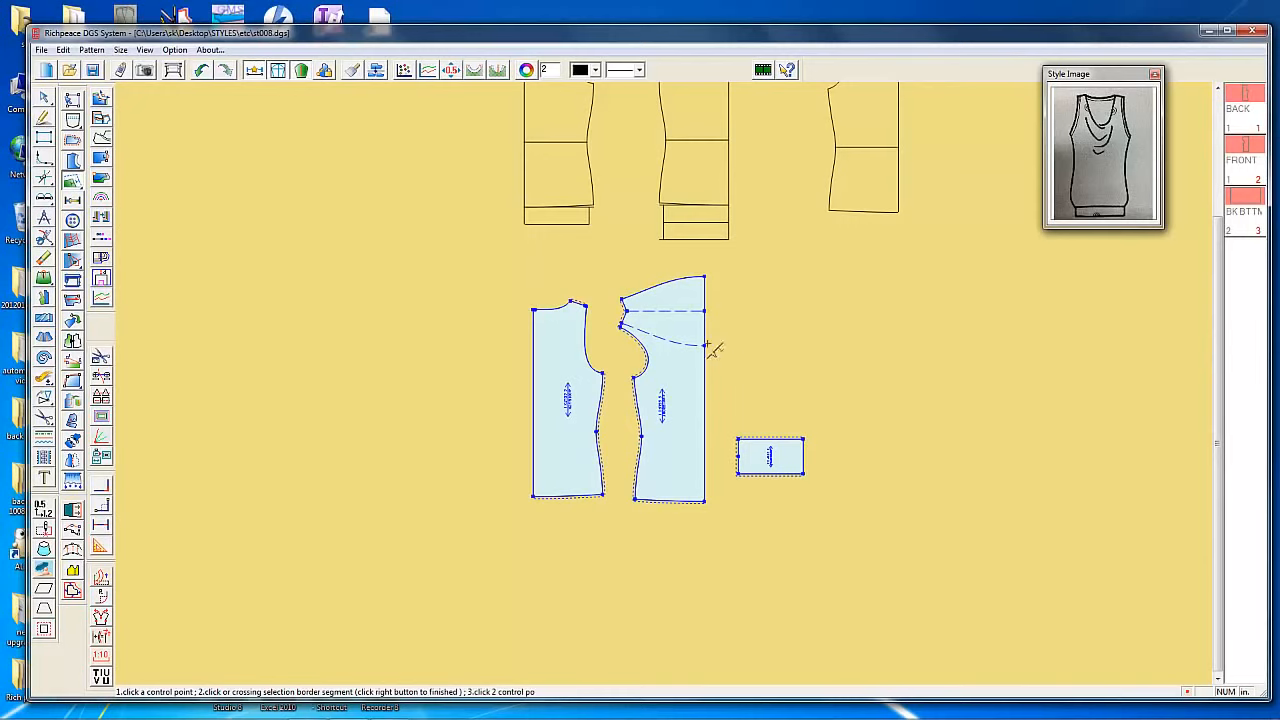
scroll(650, 335, "down", 2)
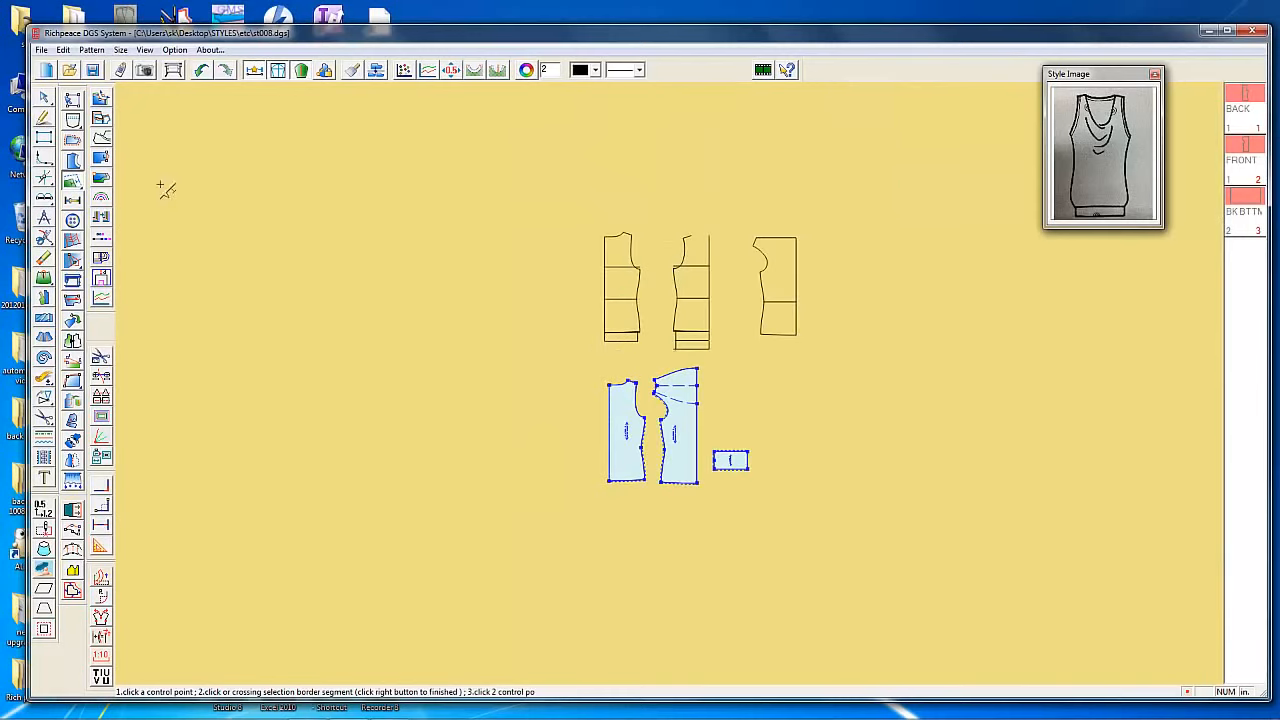
left_click(393, 710)
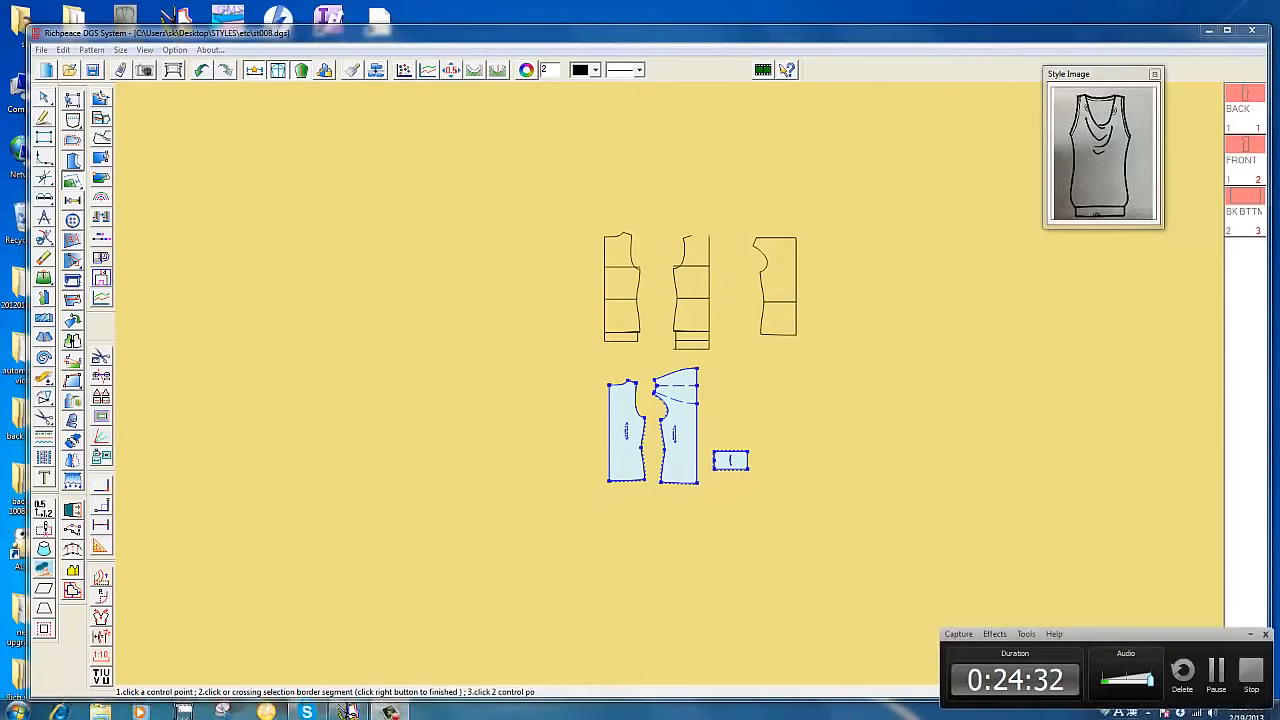
left_click(1251, 672)
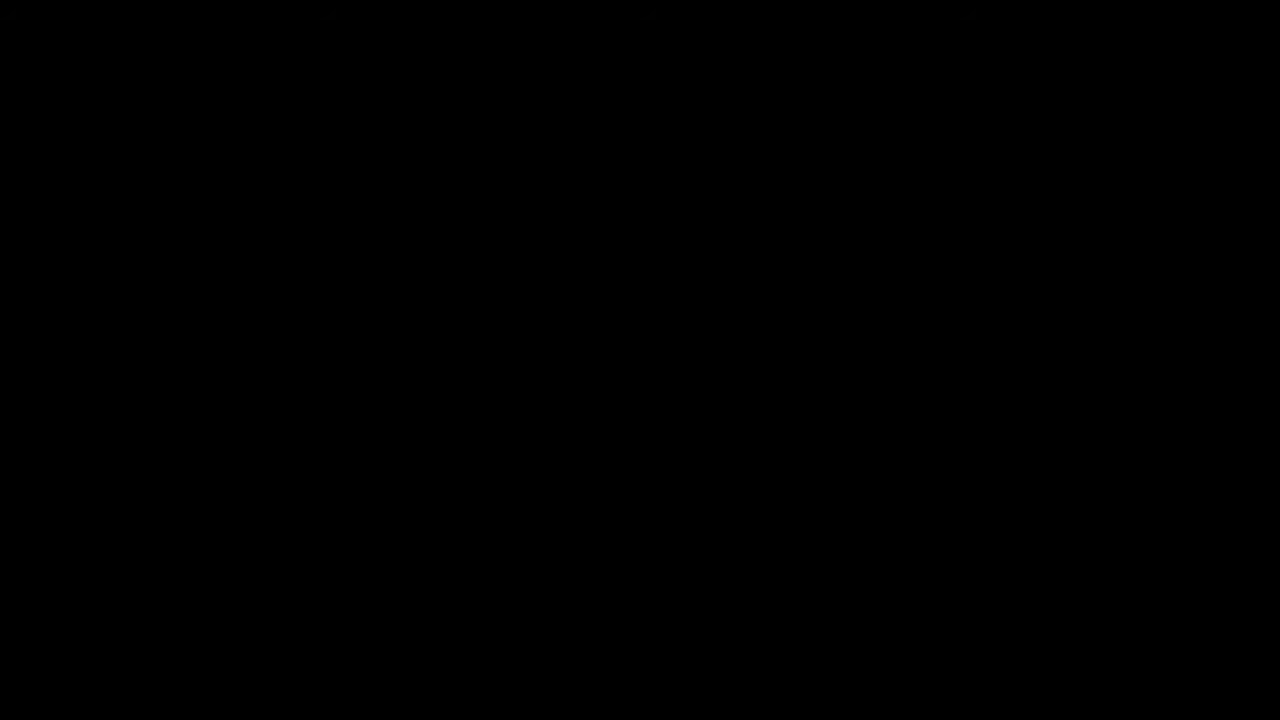